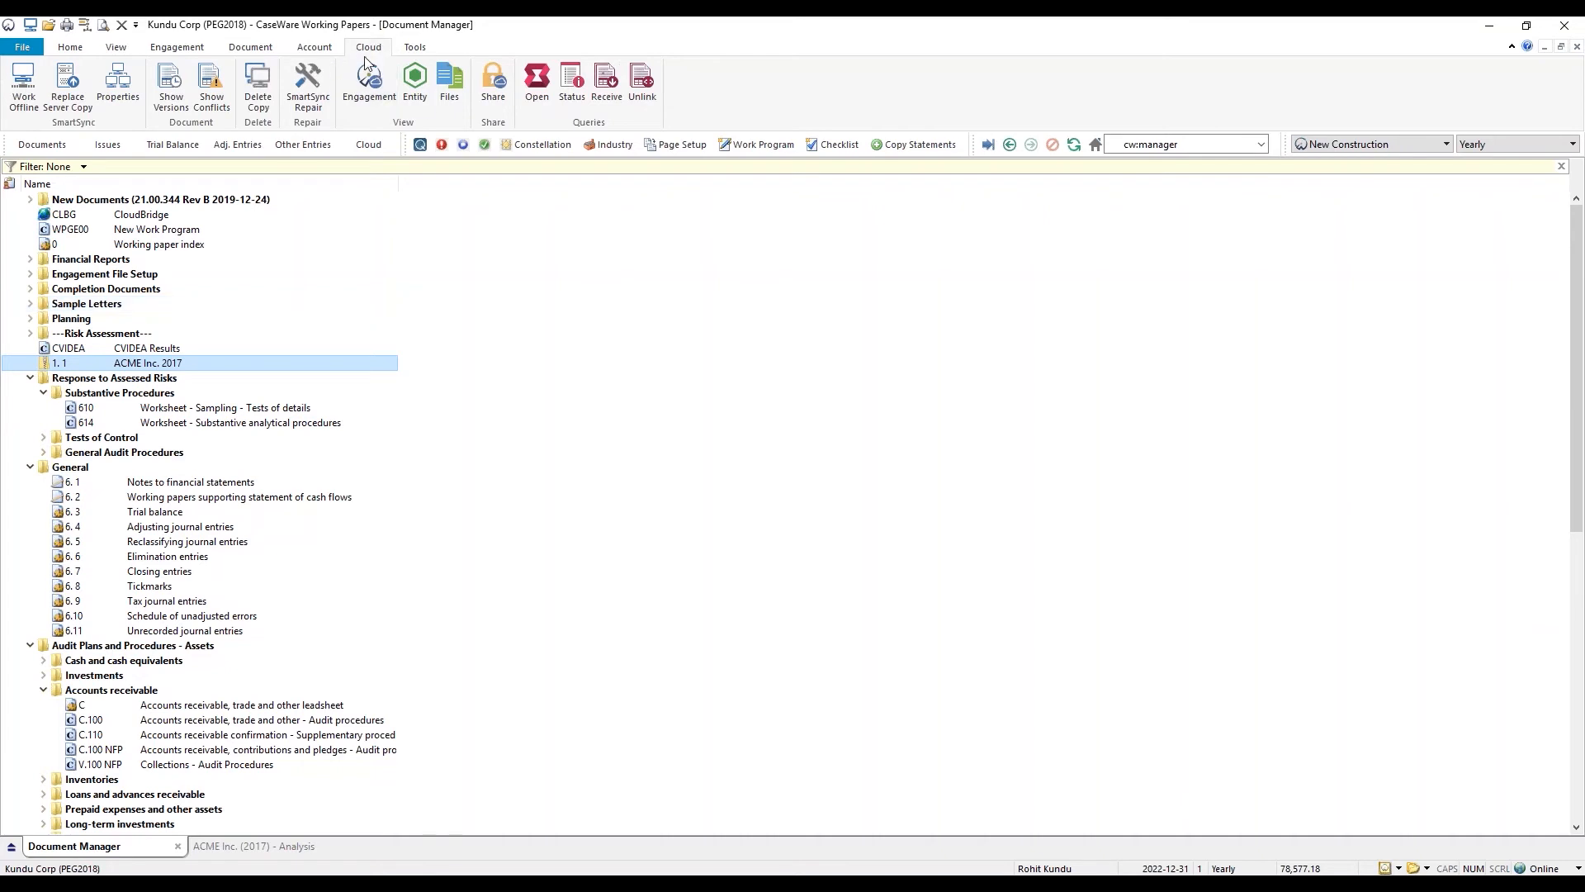
Step: Open the cloud entity page for ACME Inc. and examine its contacts, discussions, tasks, files and engagements
click(416, 80)
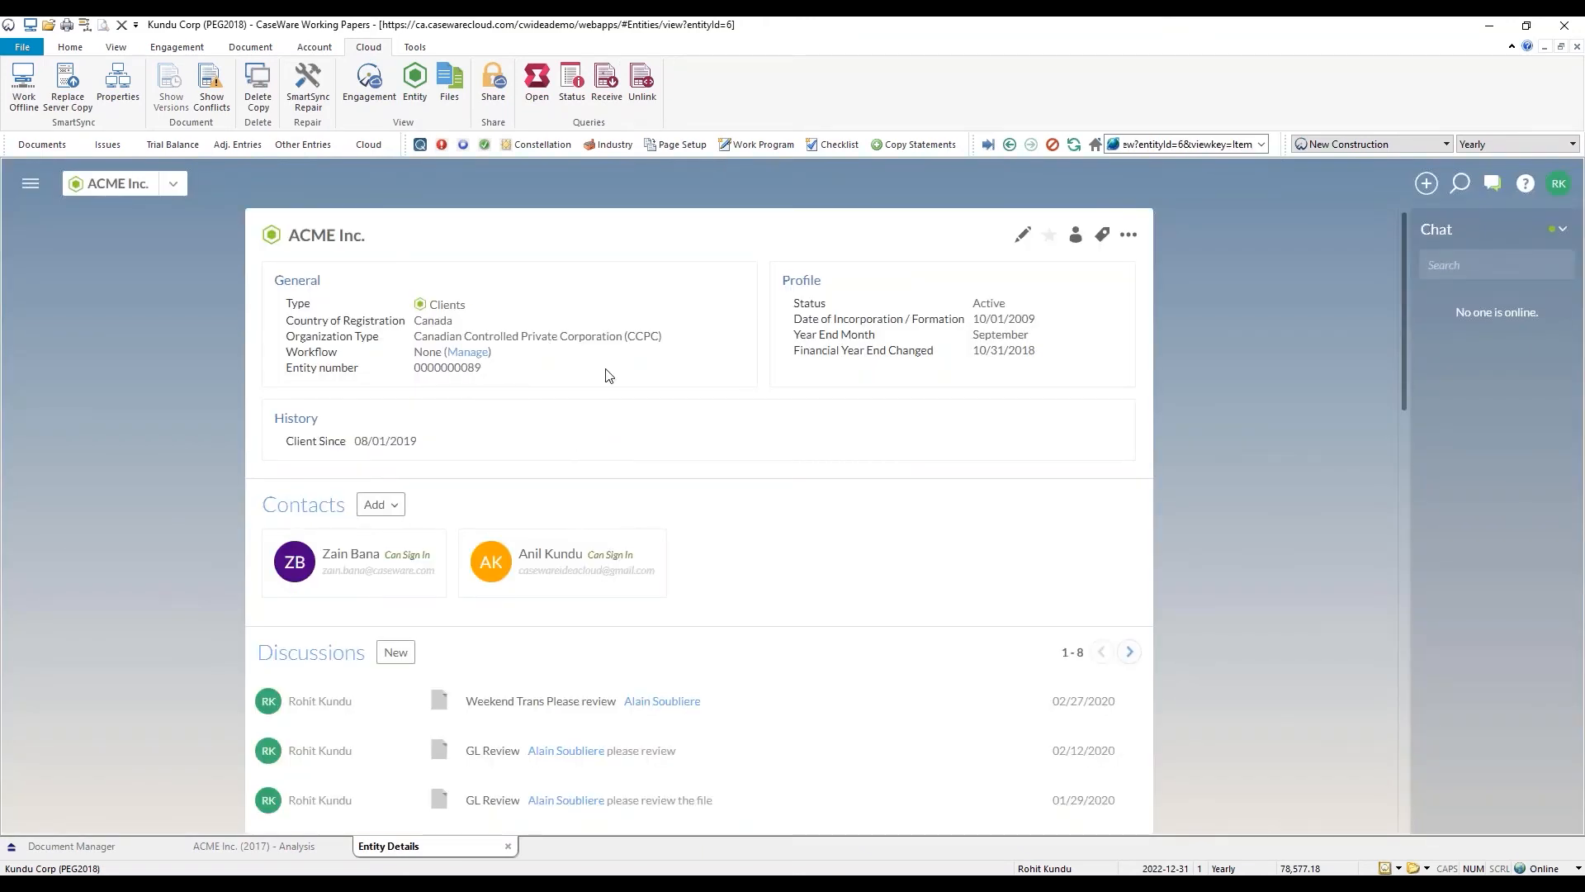
scroll(512, 396, down, 1)
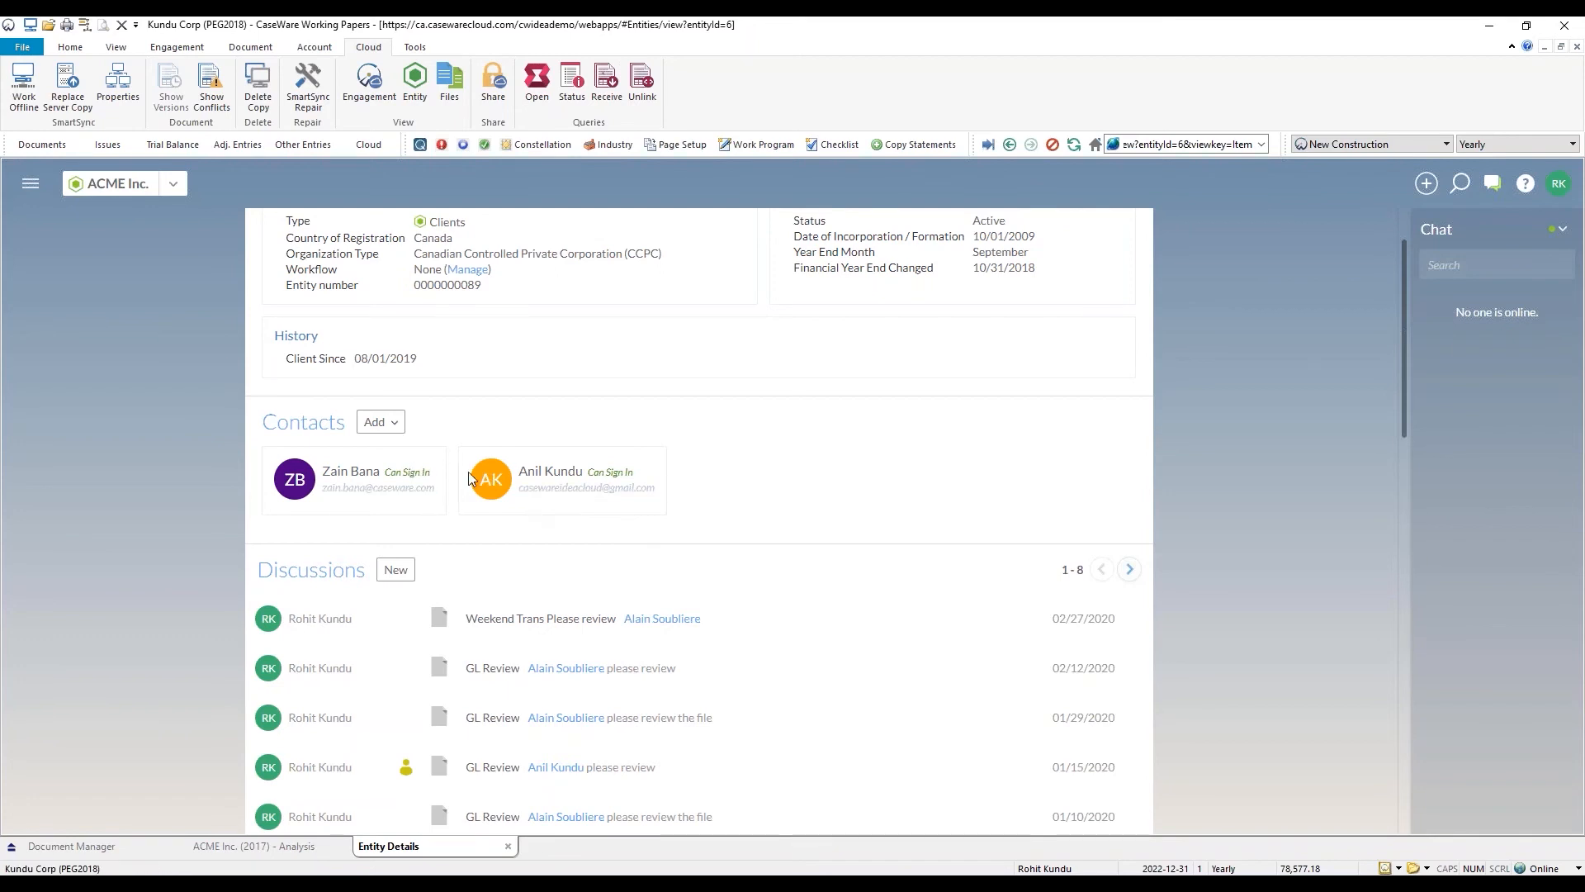
scroll(435, 503, down, 1)
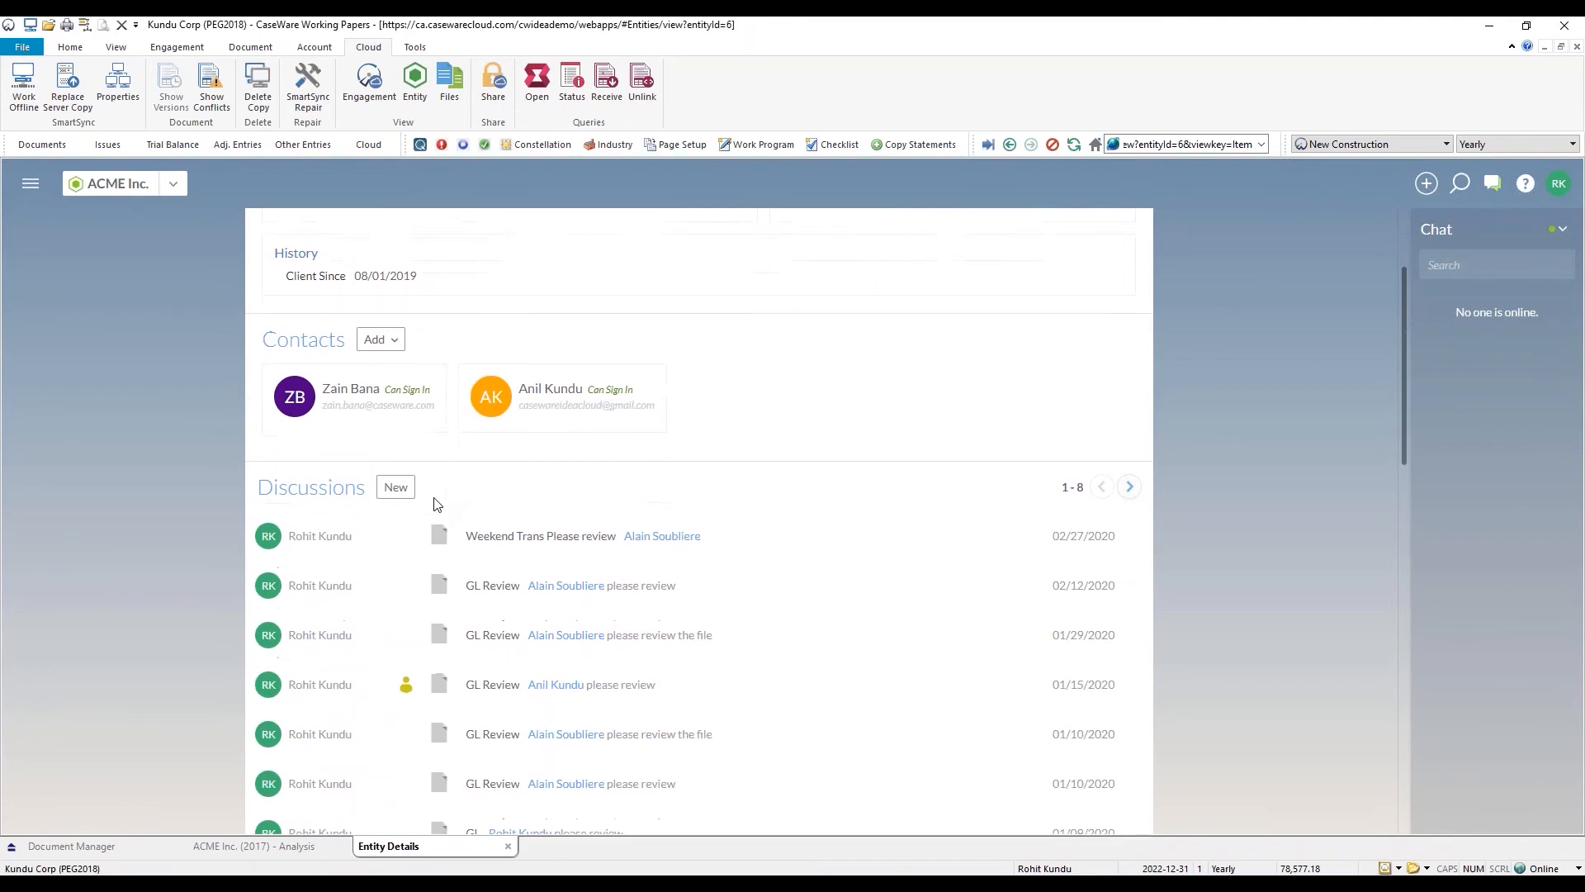
scroll(435, 504, down, 1)
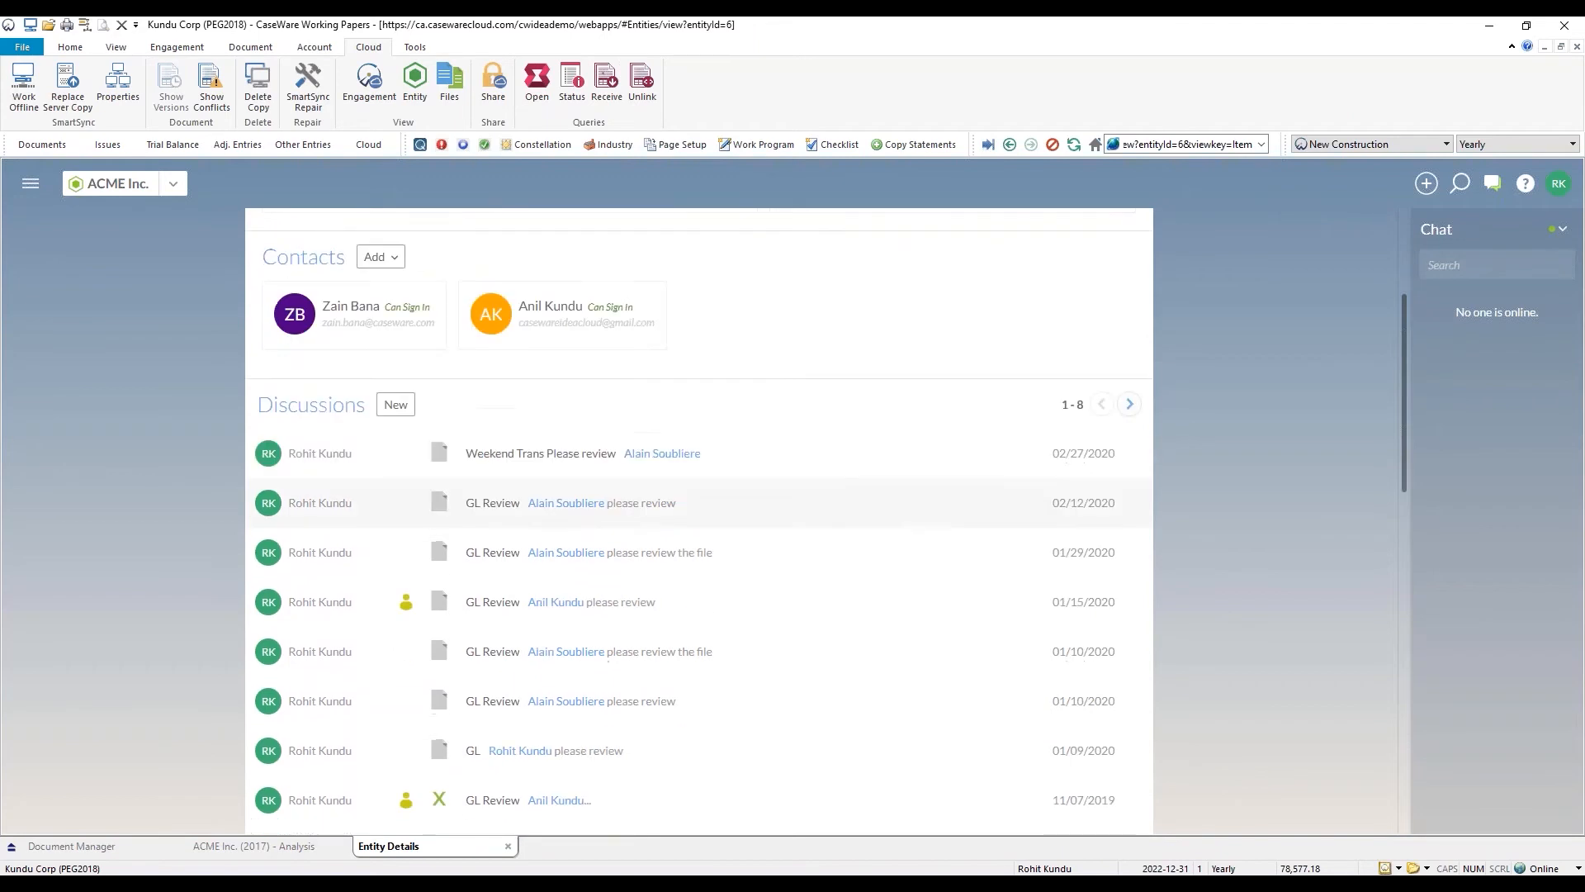
scroll(361, 485, down, 5)
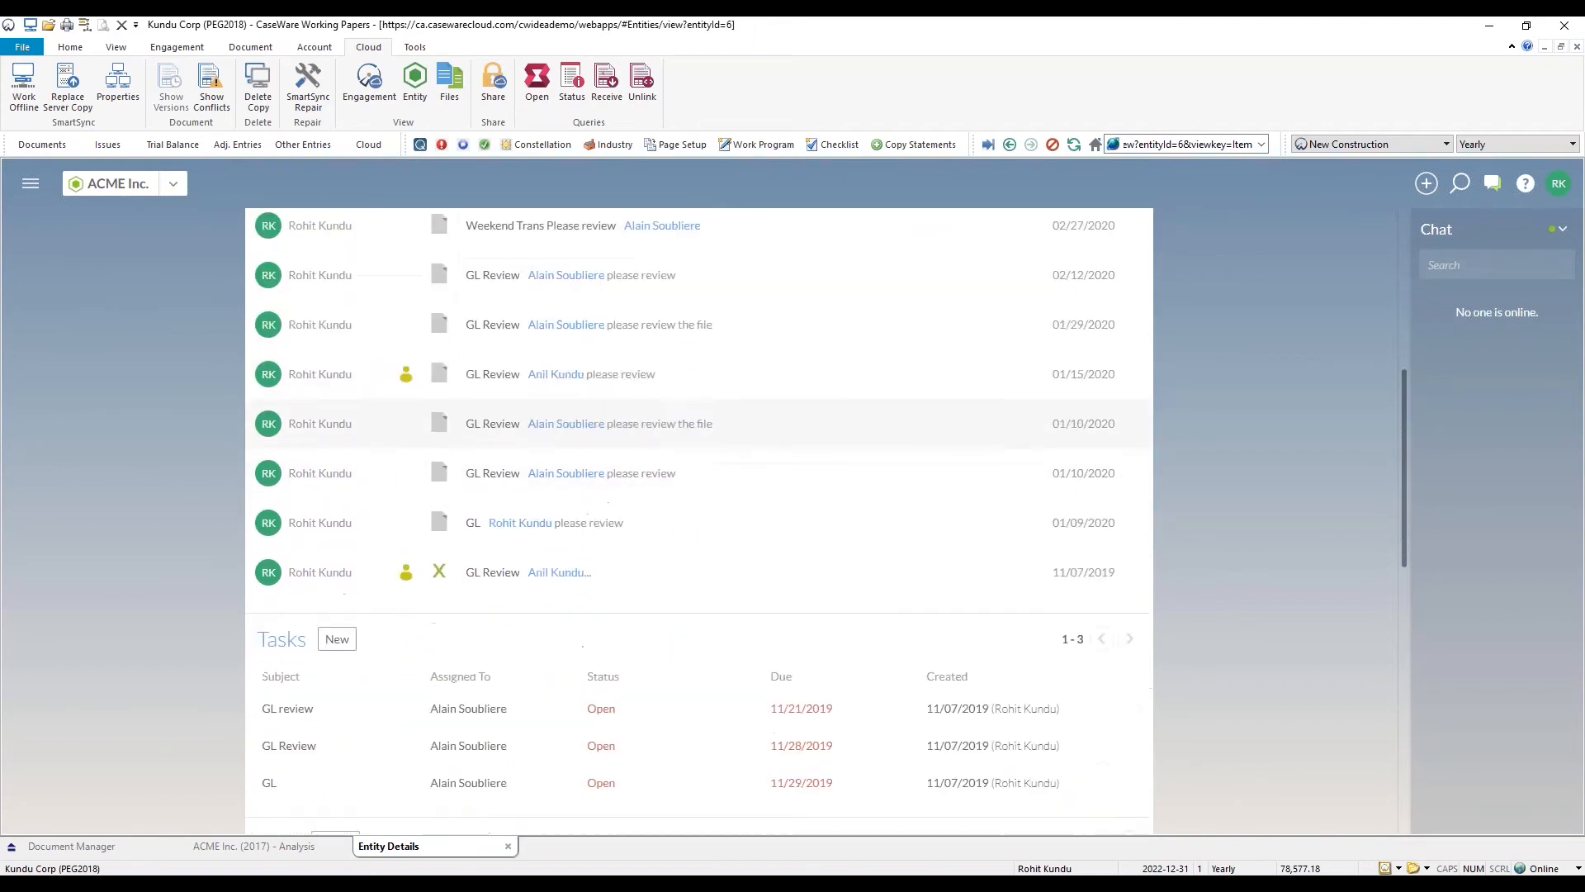
scroll(353, 531, down, 5)
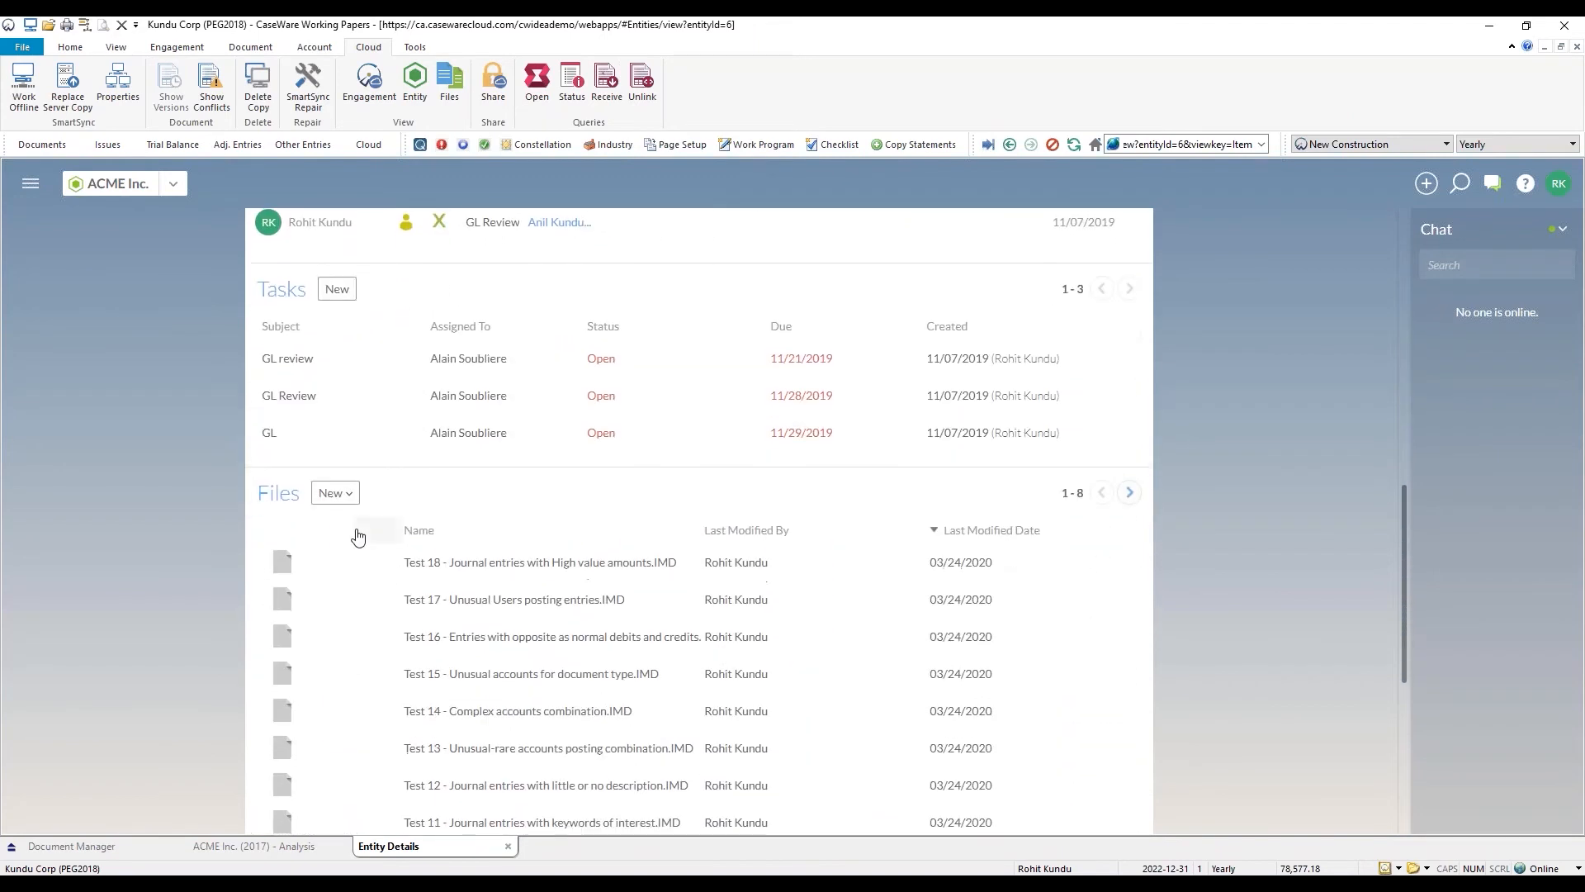
scroll(372, 477, down, 2)
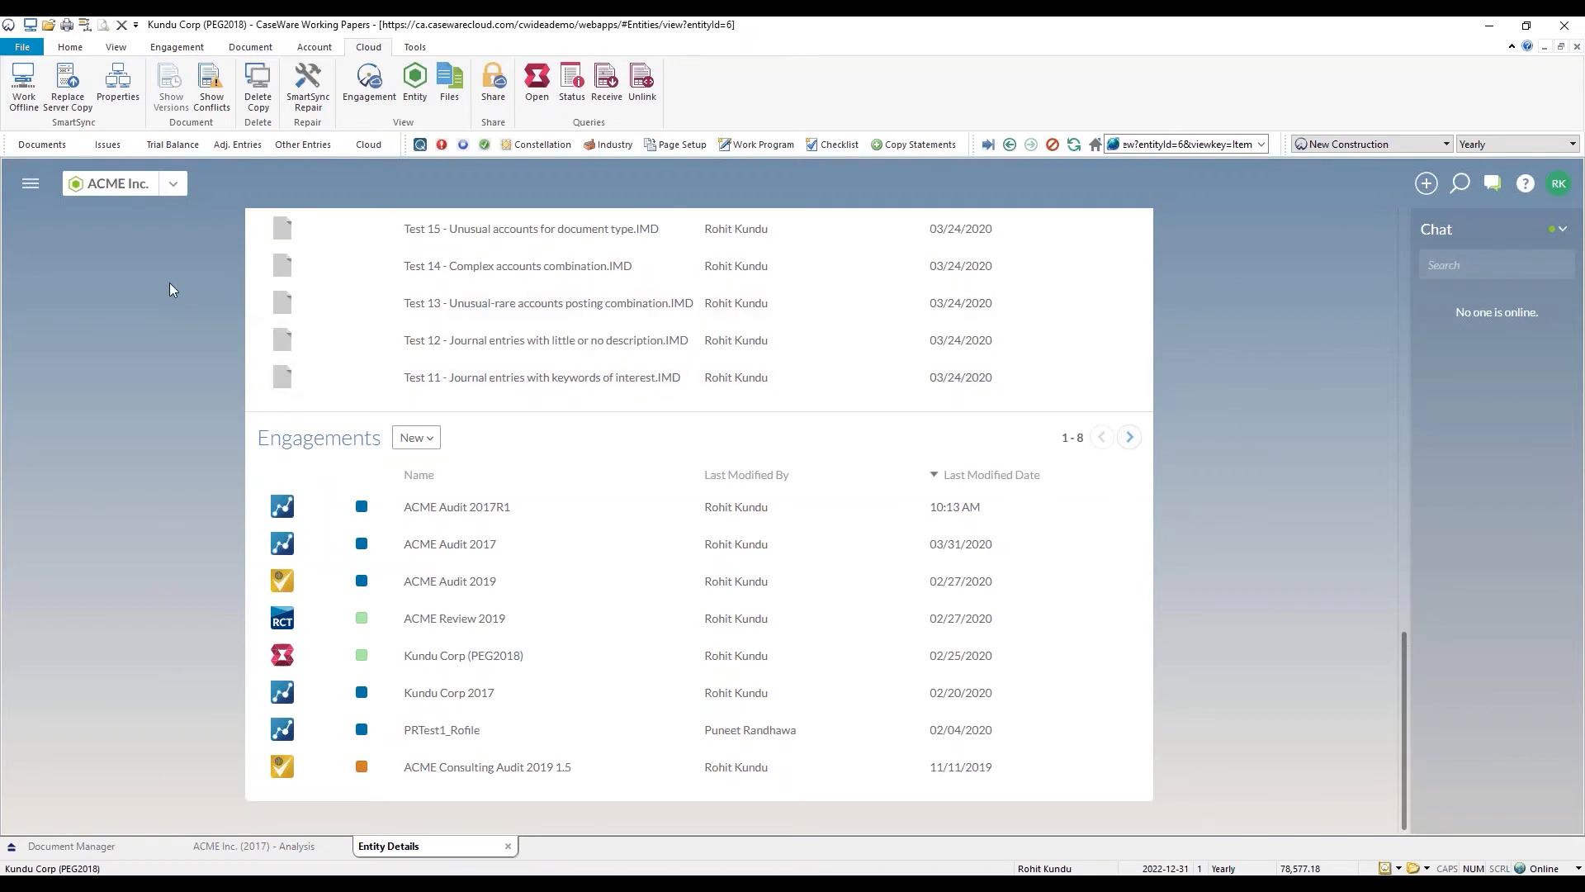
click(121, 850)
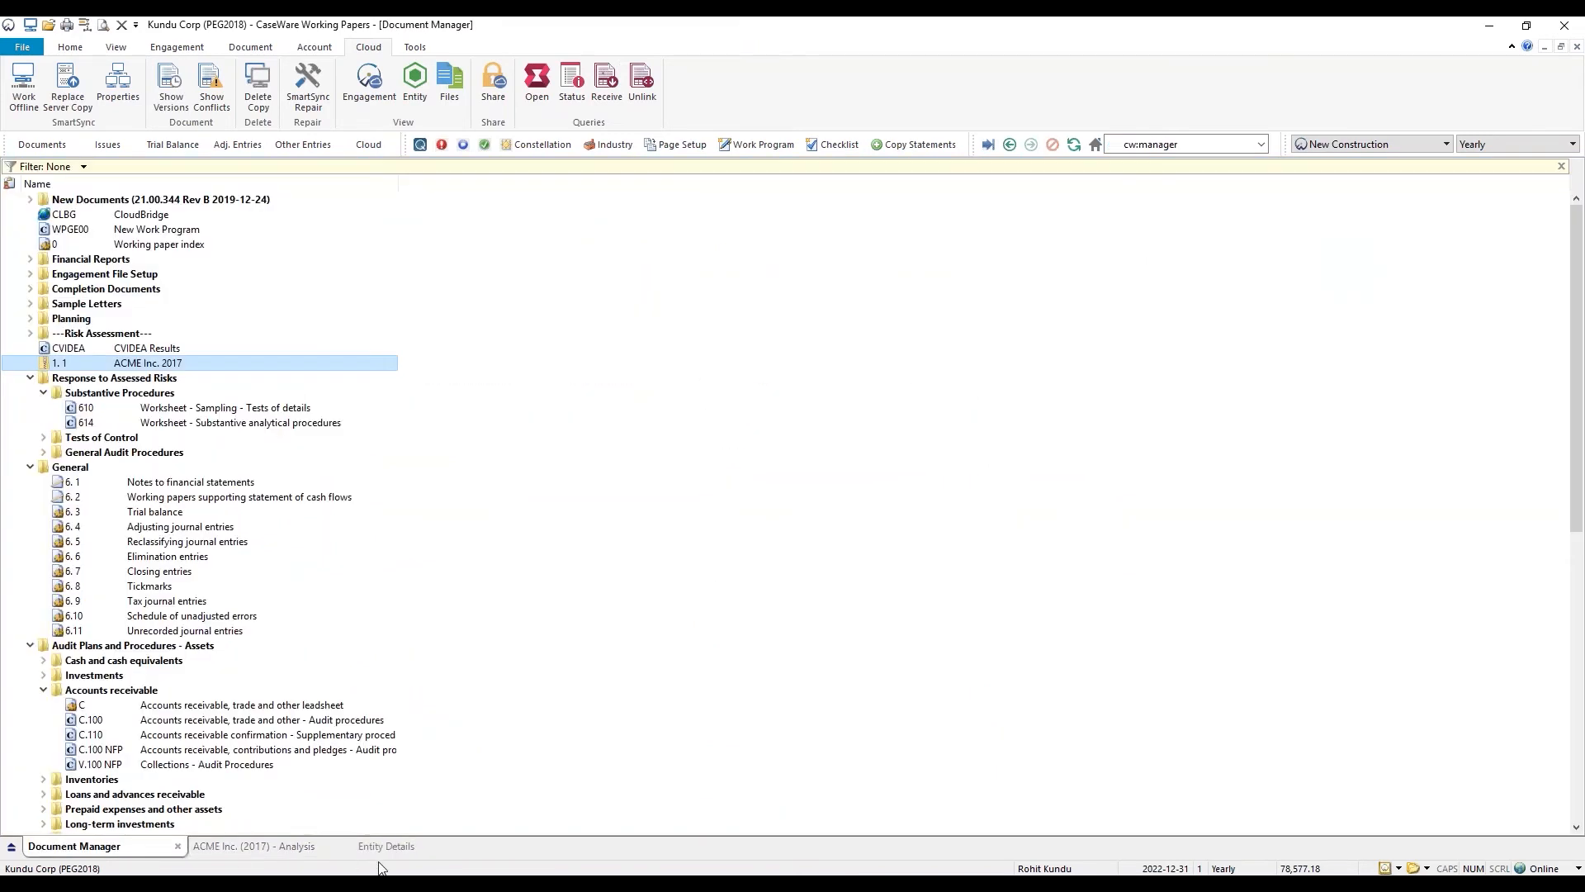
click(402, 851)
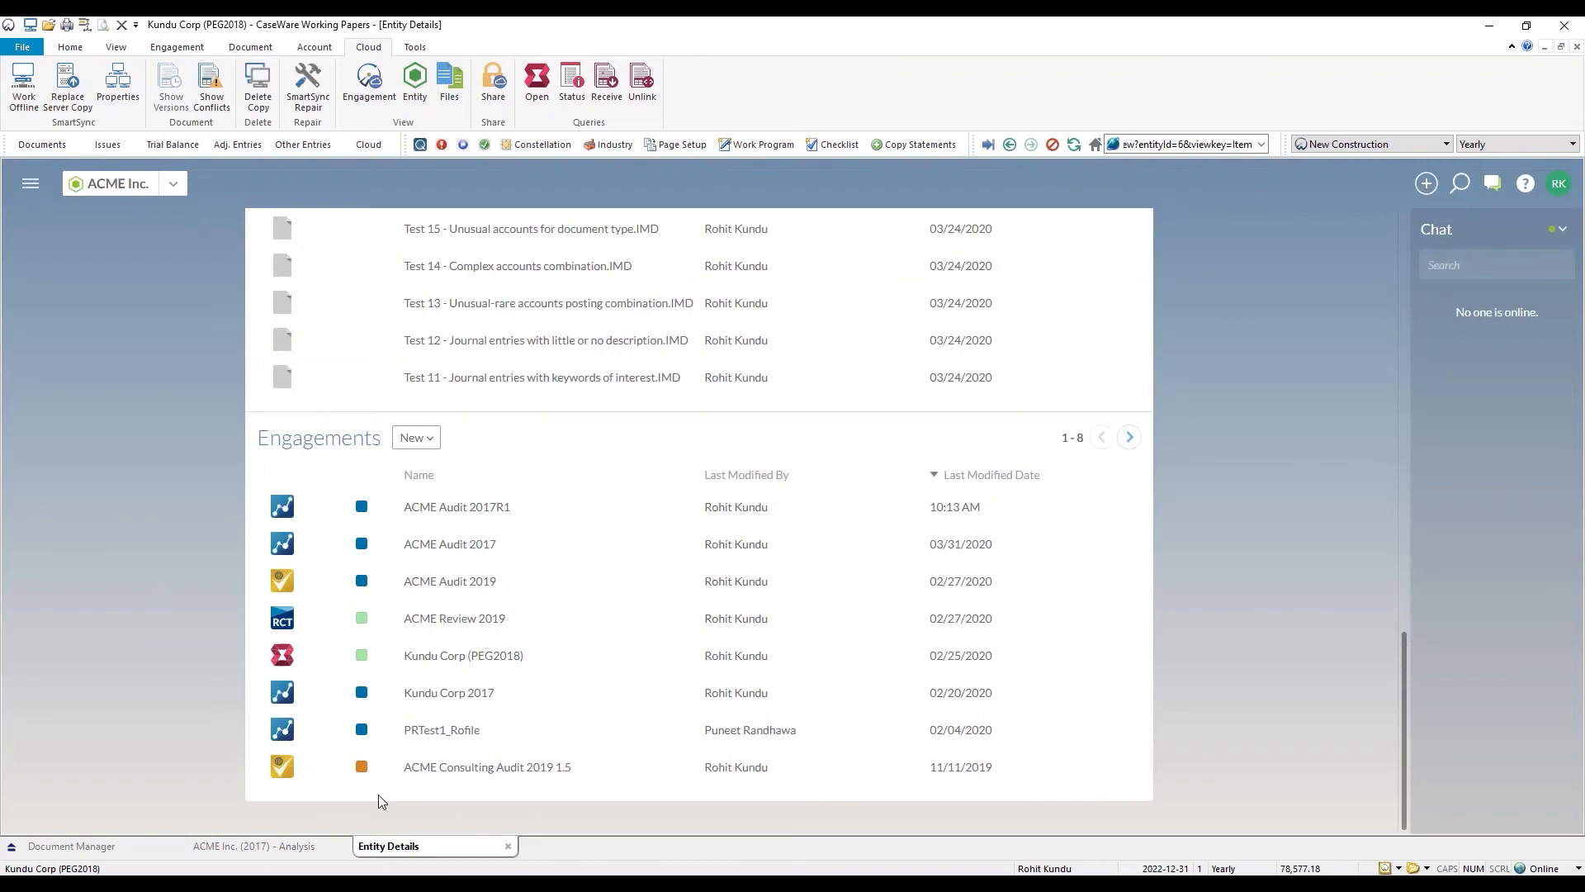
Step: Start a new AnalyticsAI CAN engagement for ACME Inc. and name it ACME Audit 2017R2
click(33, 184)
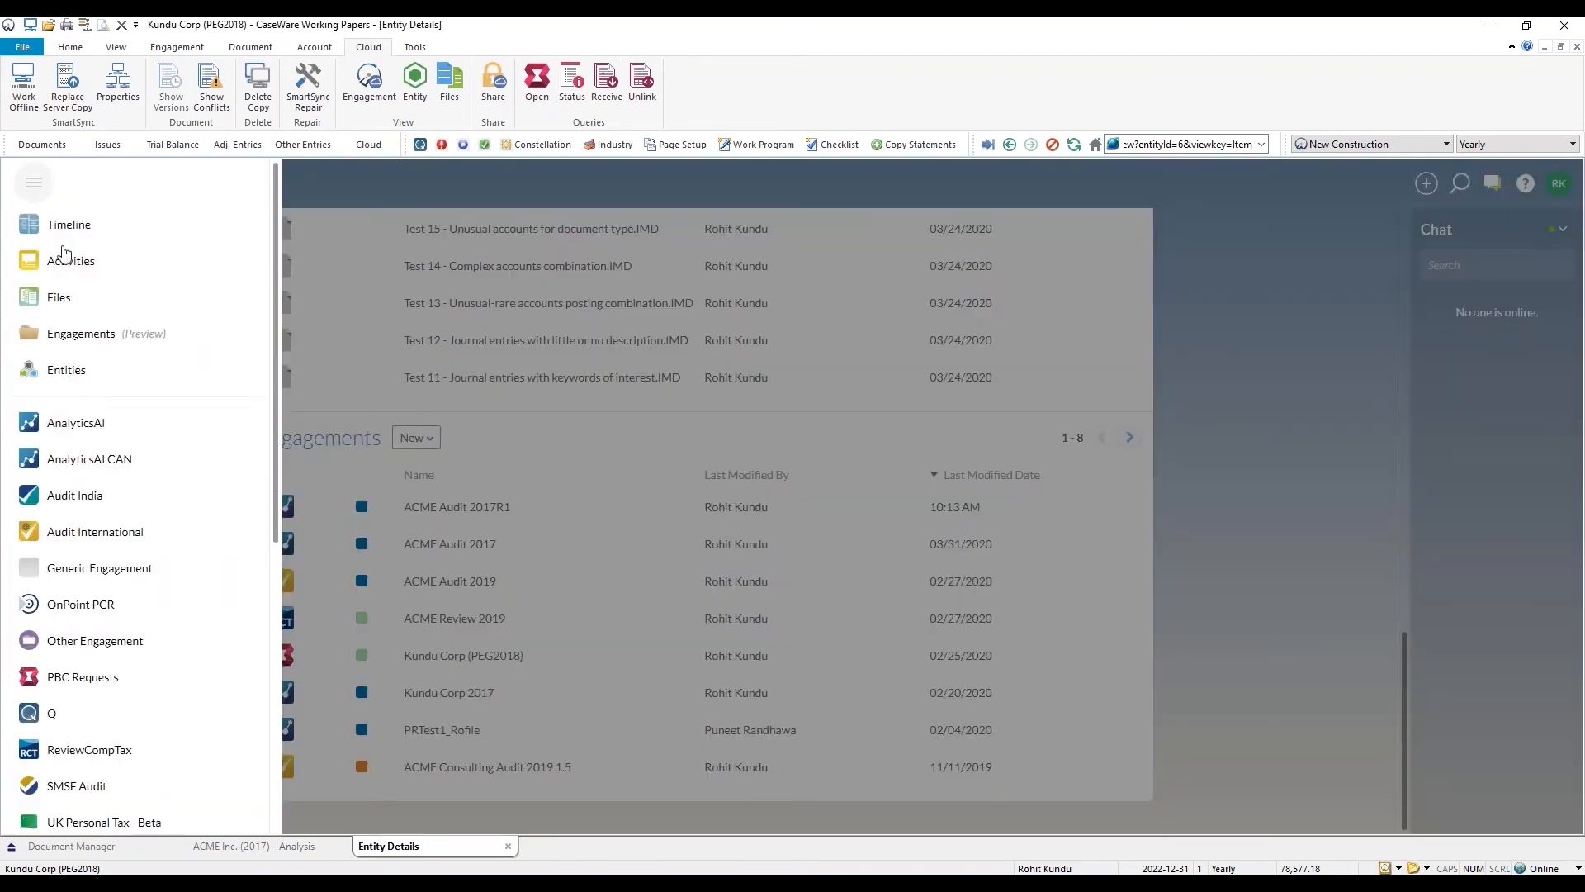
click(108, 464)
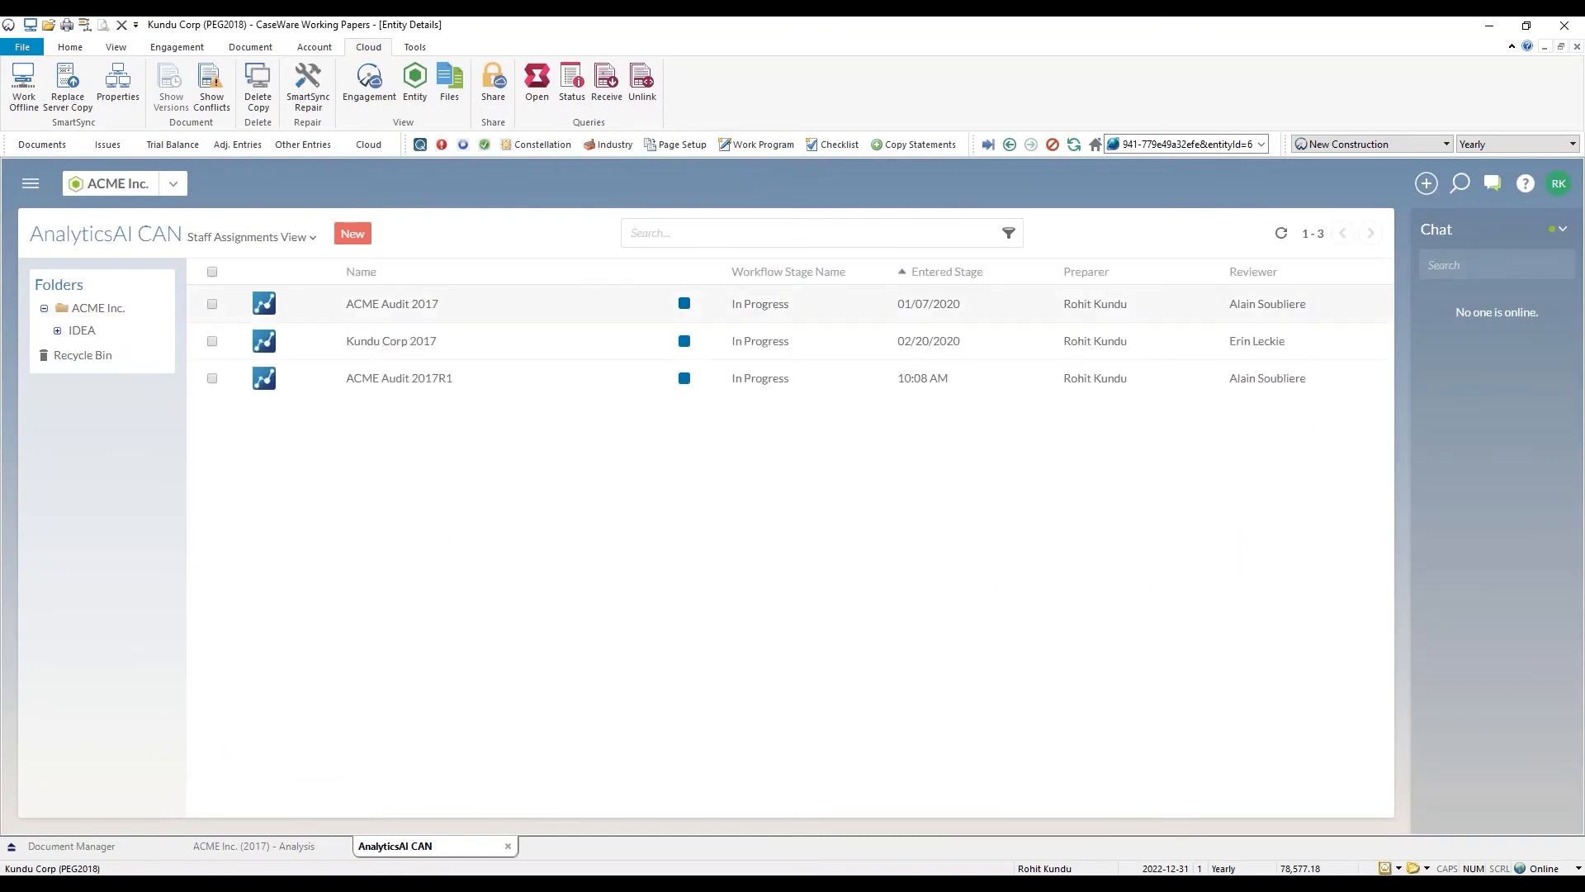
click(361, 237)
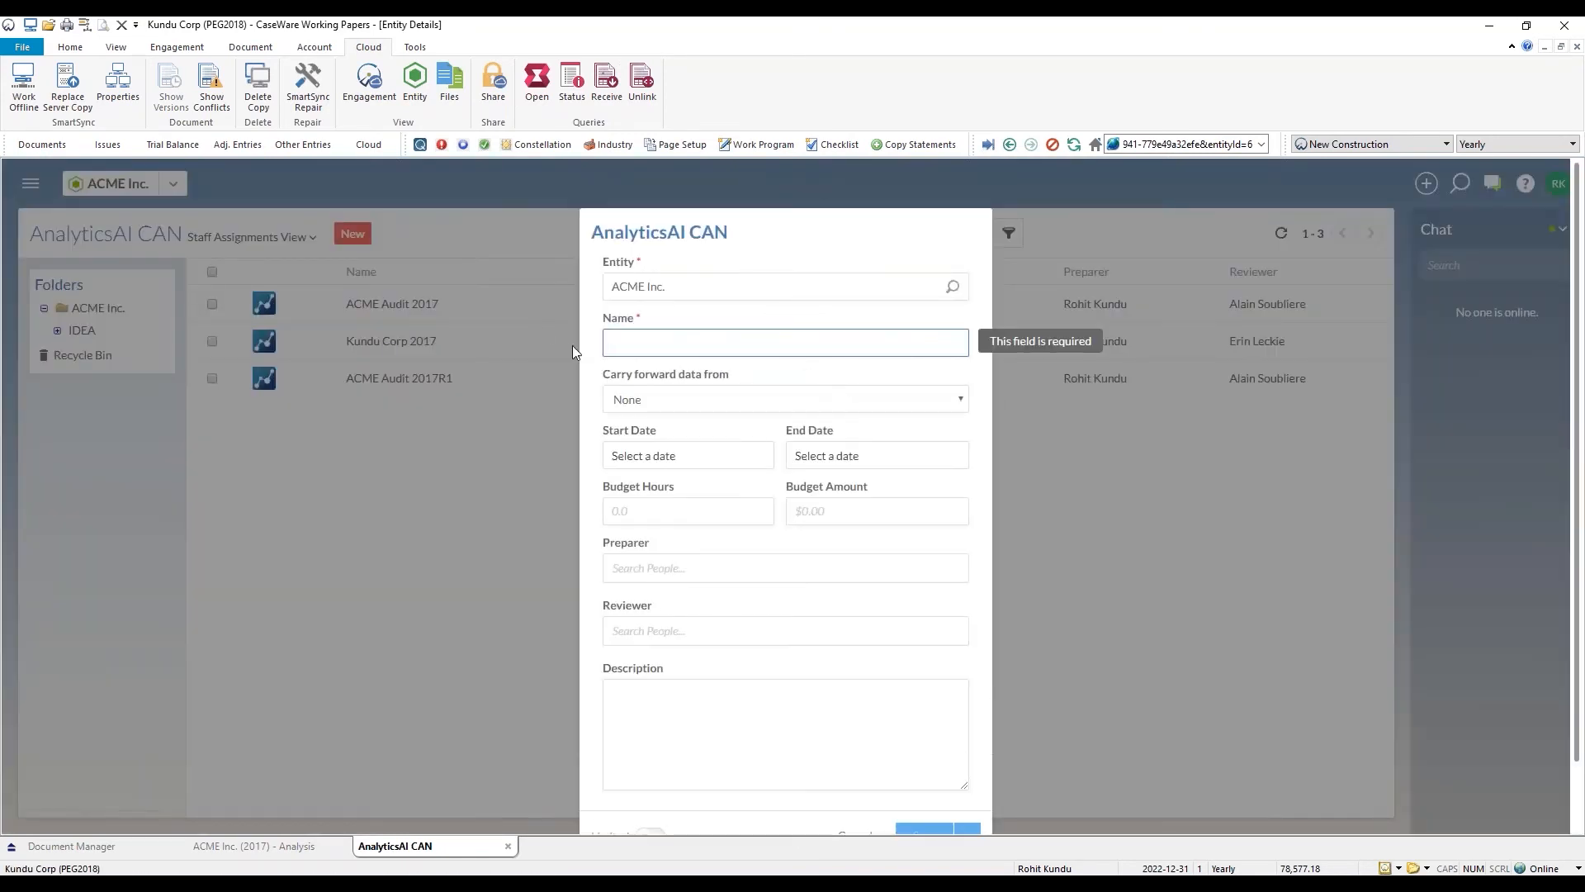
text(ACME Aud)
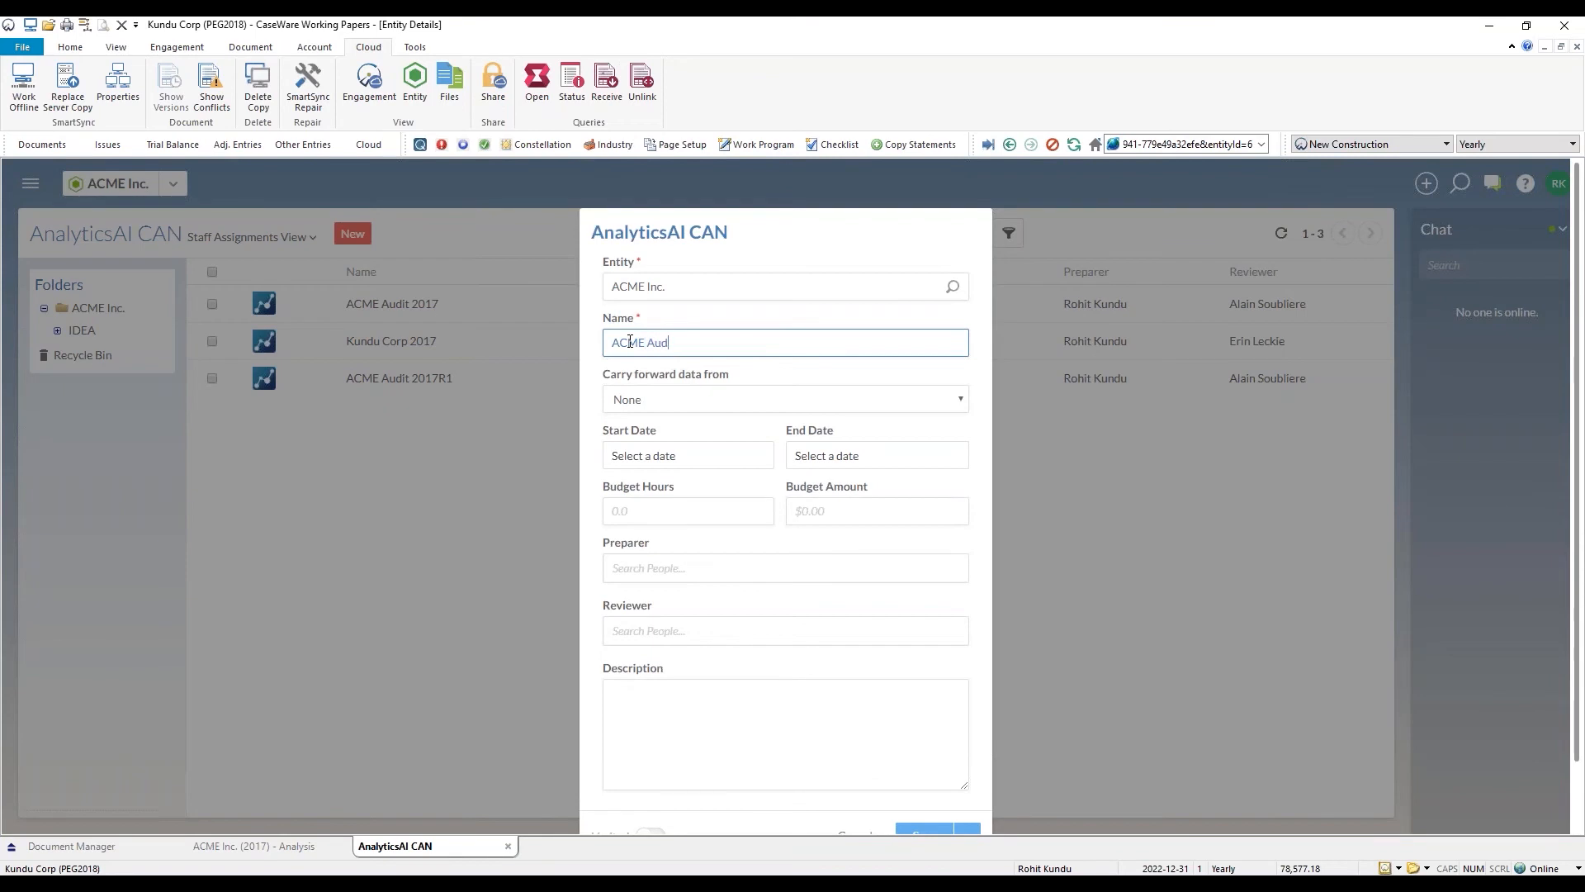
text(it 20)
click(677, 410)
click(599, 413)
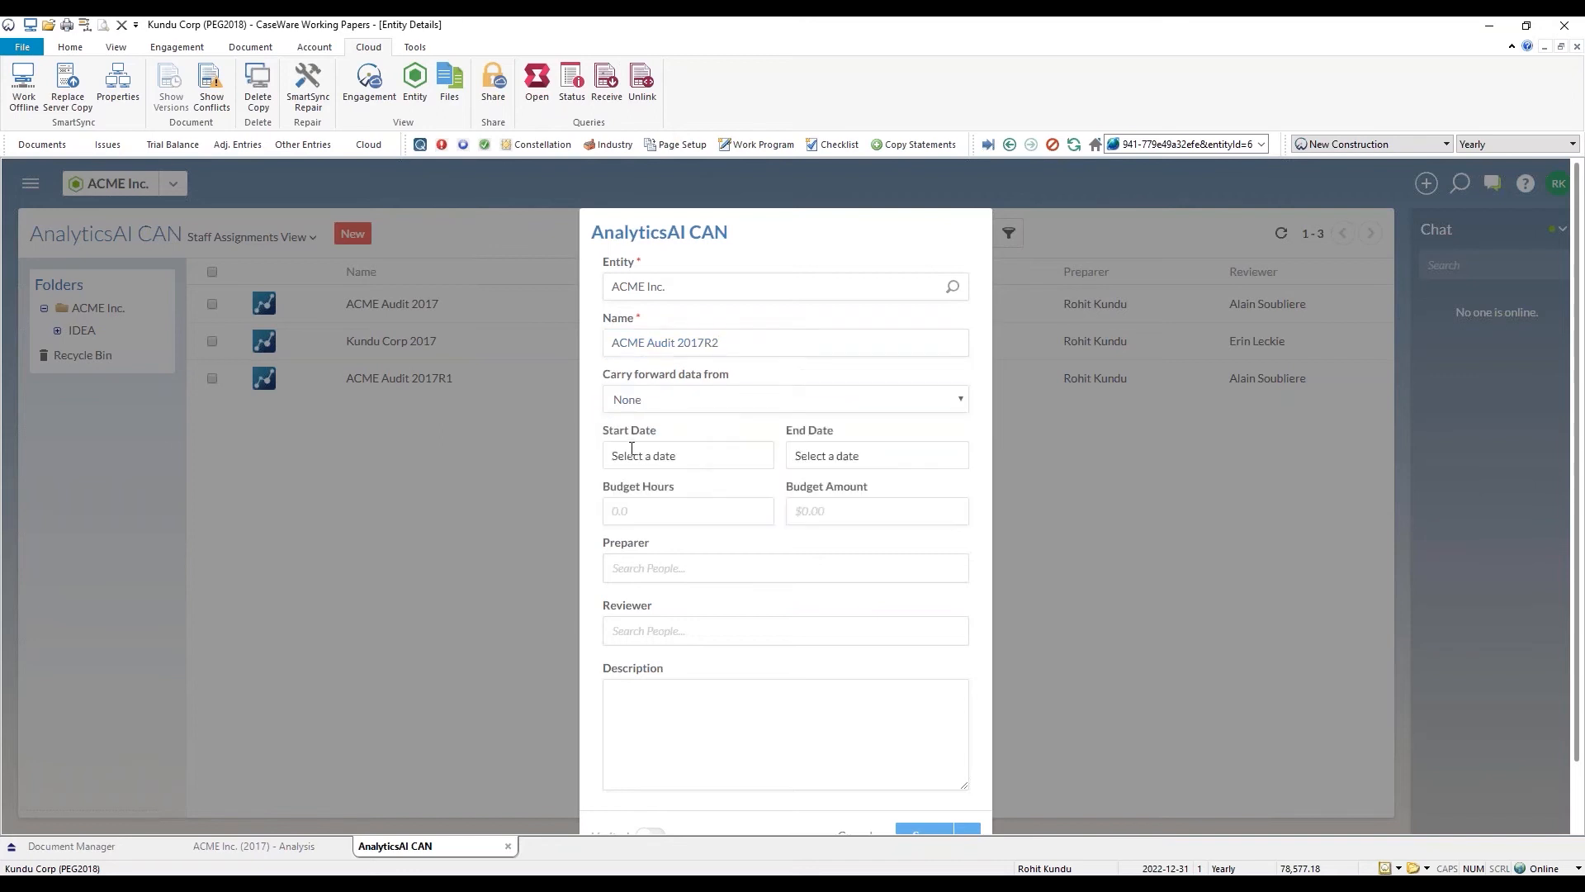
Step: Schedule the new engagement from 04/14/2020 to 04/17/2020 with 5 budget hours and a budget amount of $1,000.00
click(635, 456)
click(677, 576)
click(826, 460)
click(950, 576)
click(739, 514)
text(5)
click(850, 516)
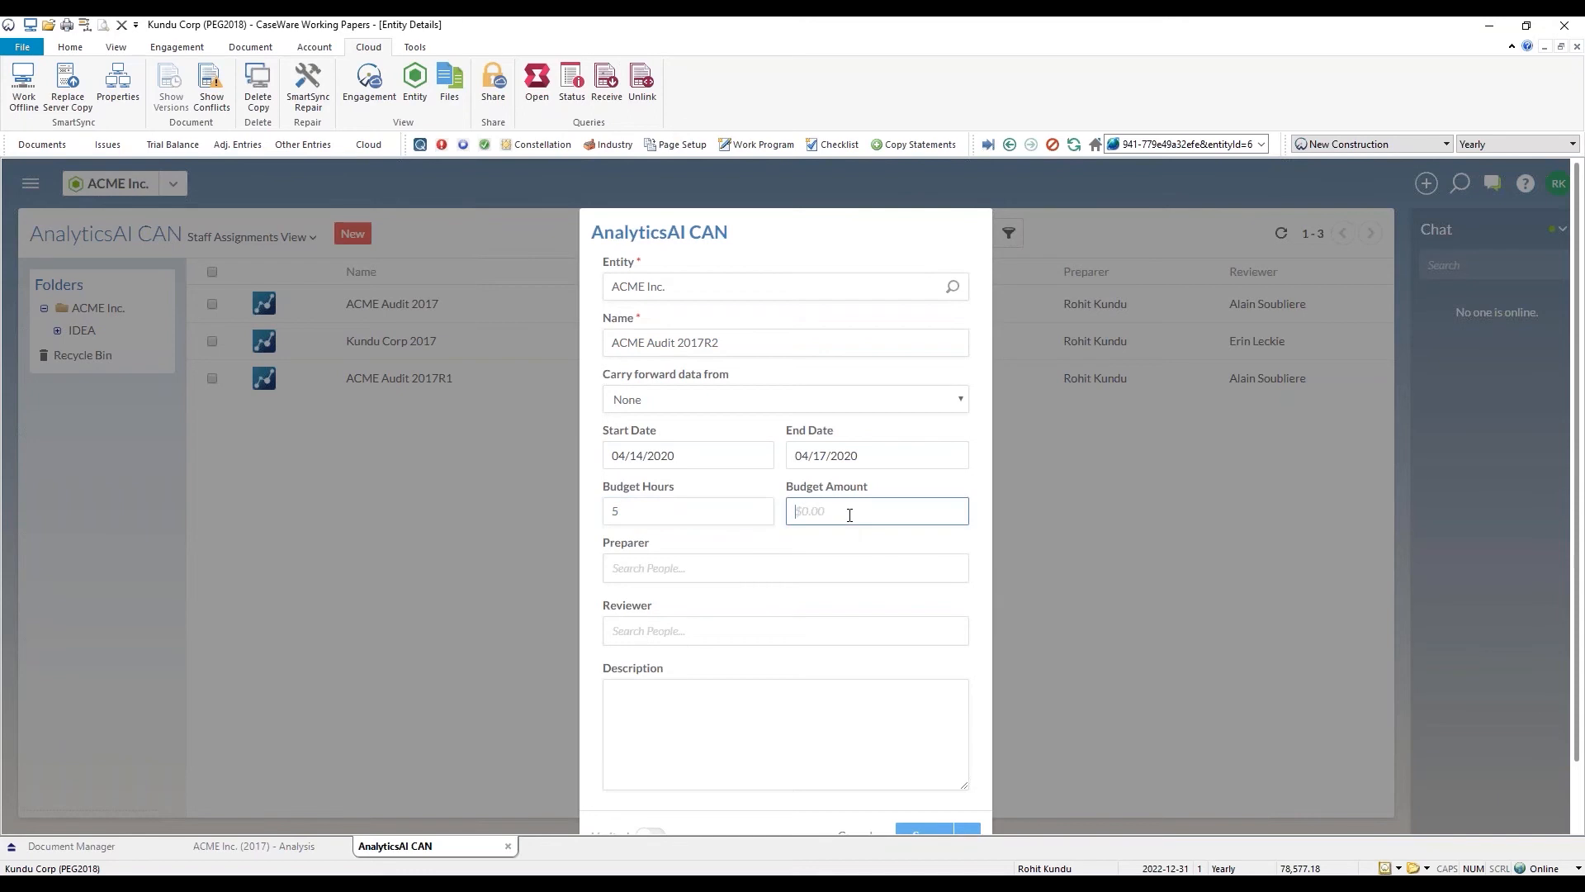
text(1000.00)
Step: Assign the preparer and the reviewer to the new engagement and save it
click(823, 571)
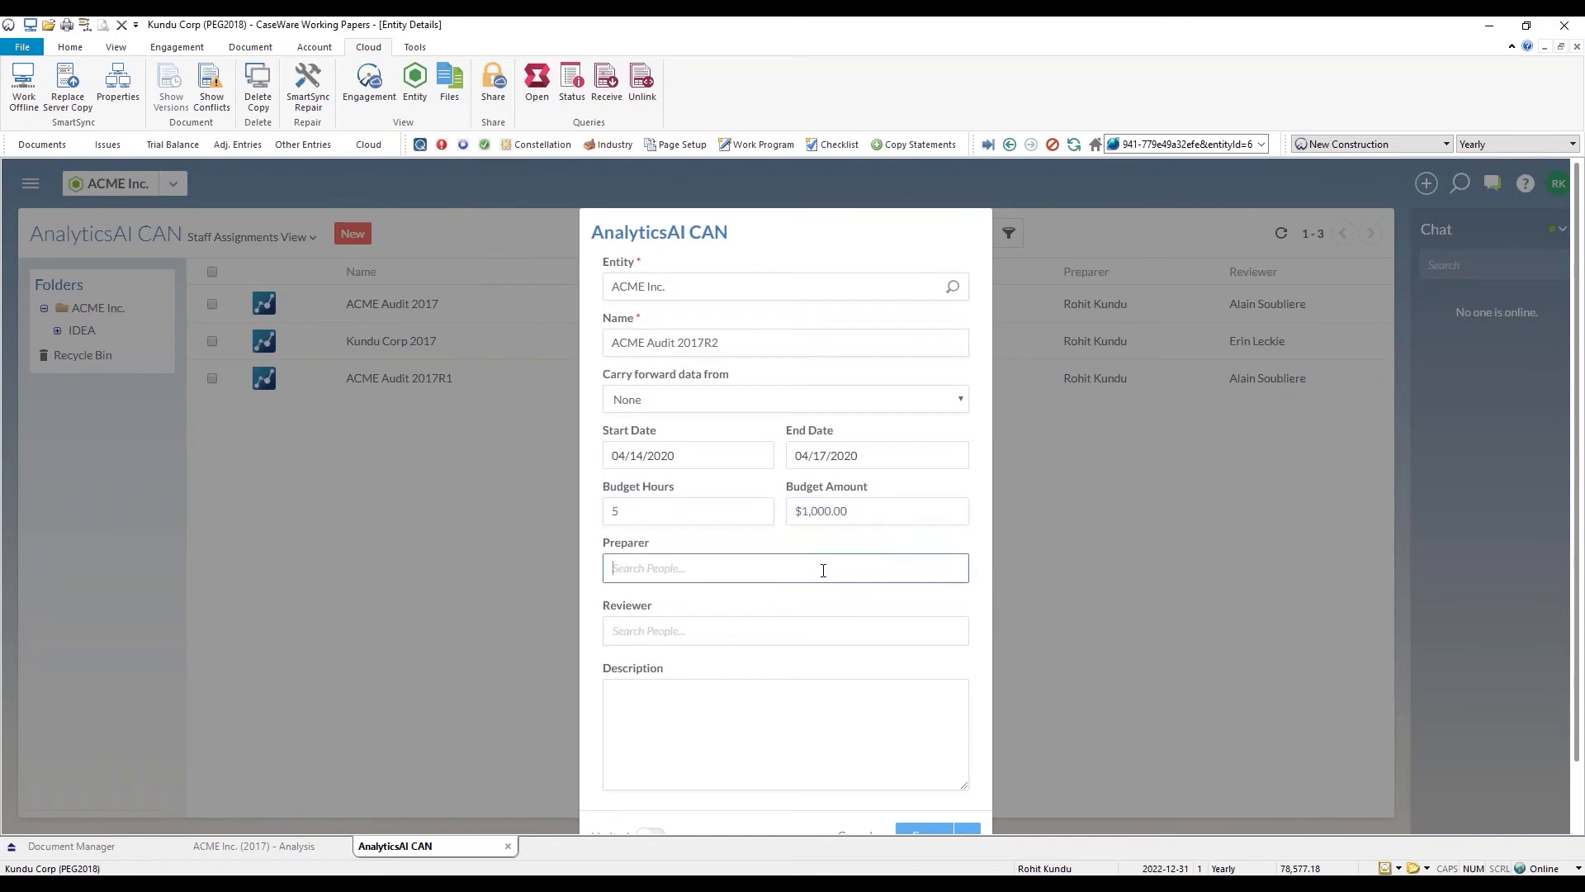
text(rohit)
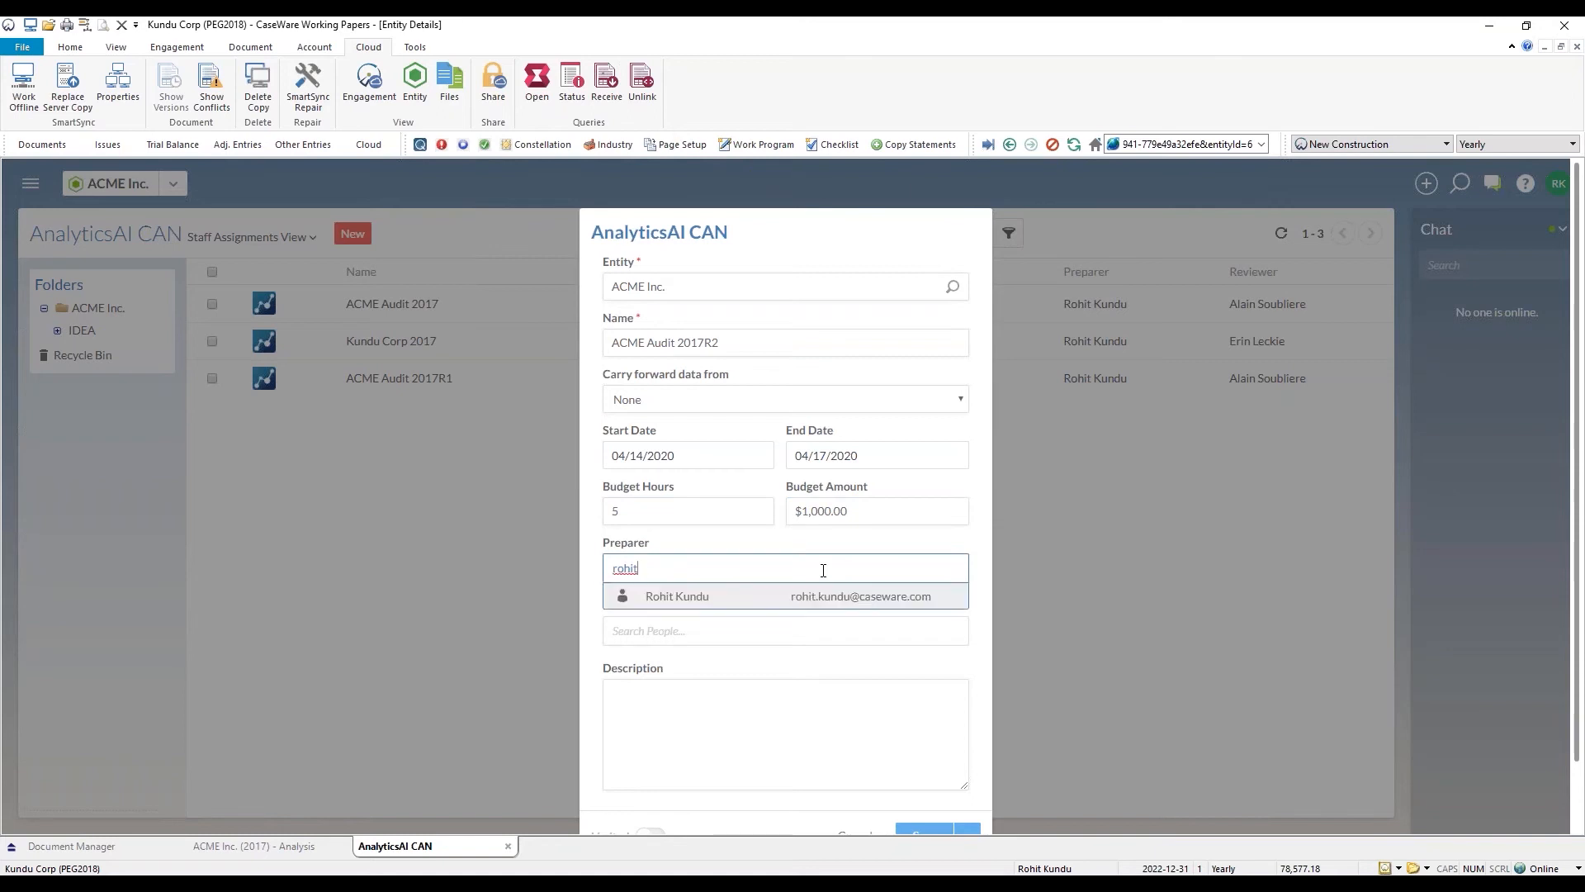
key(Return)
click(776, 641)
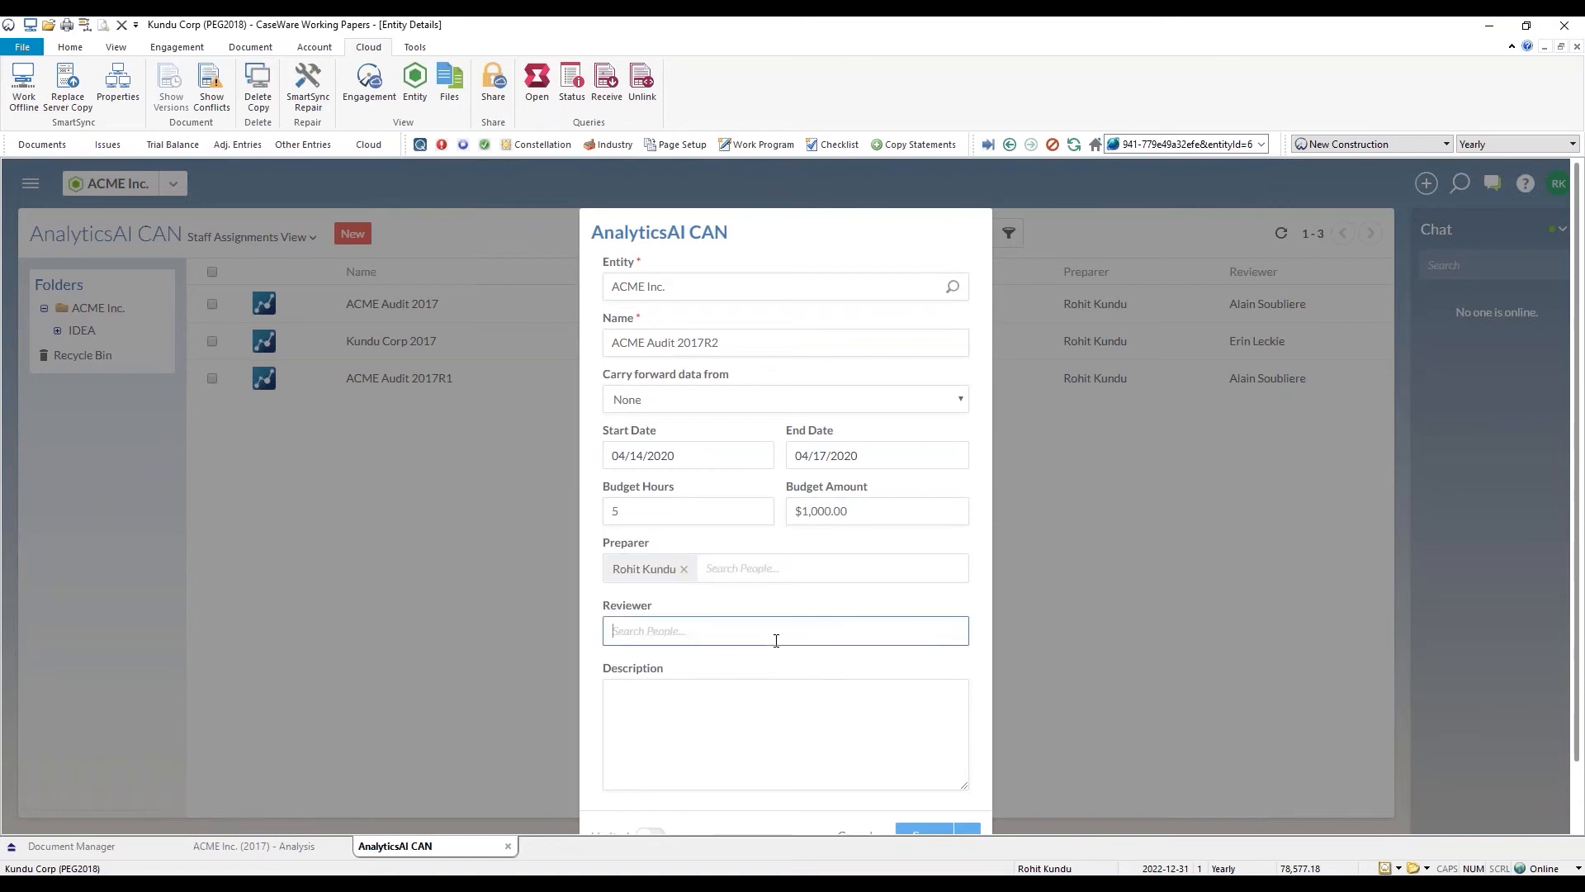
text(Alain)
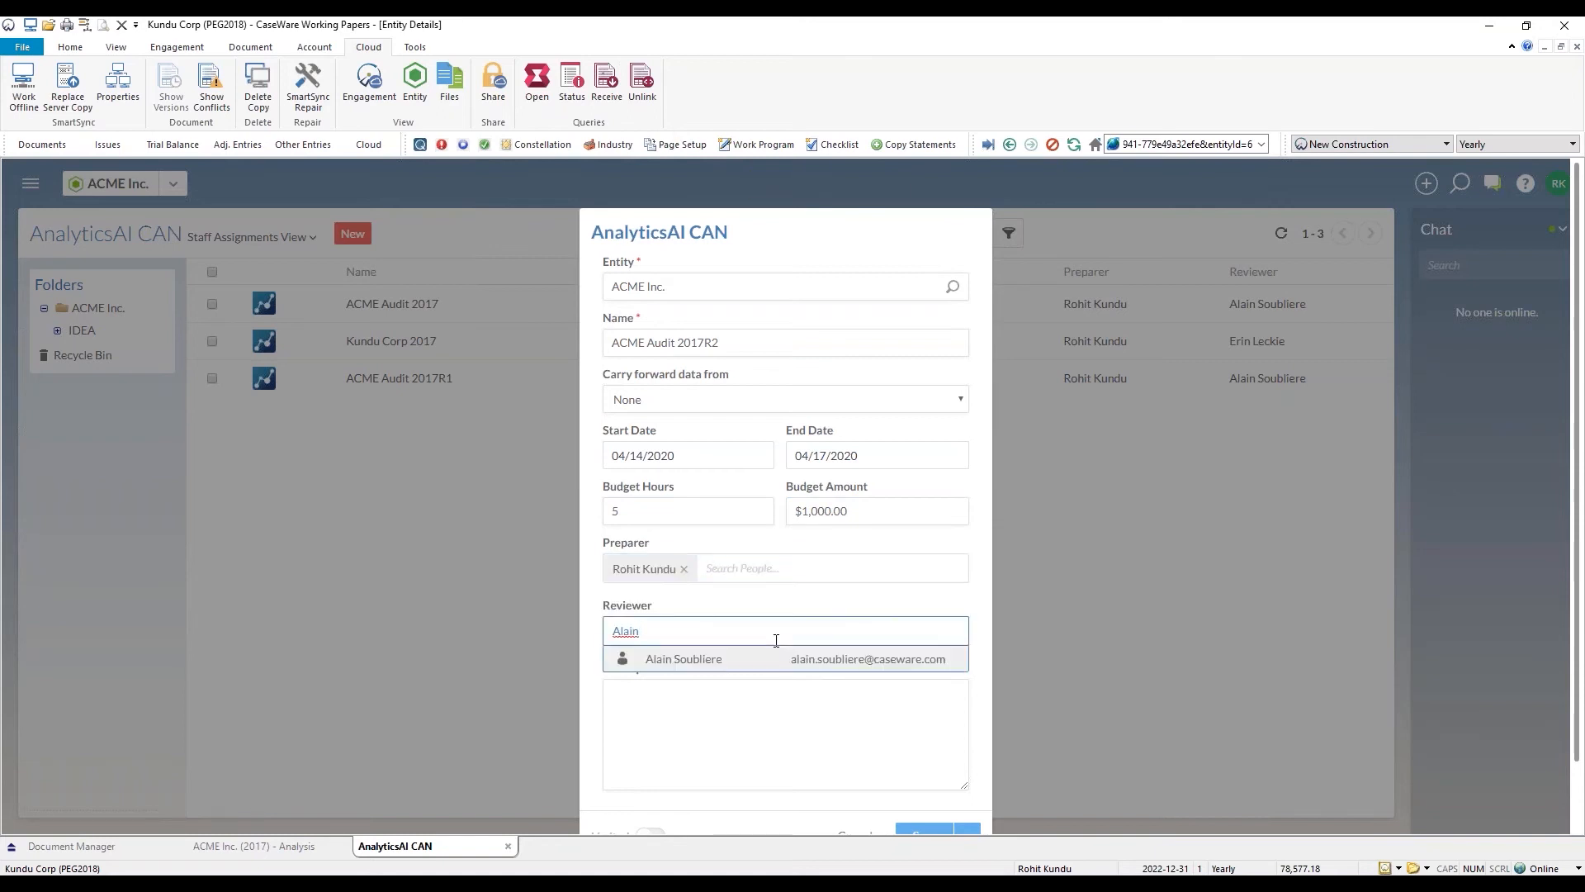
key(Return)
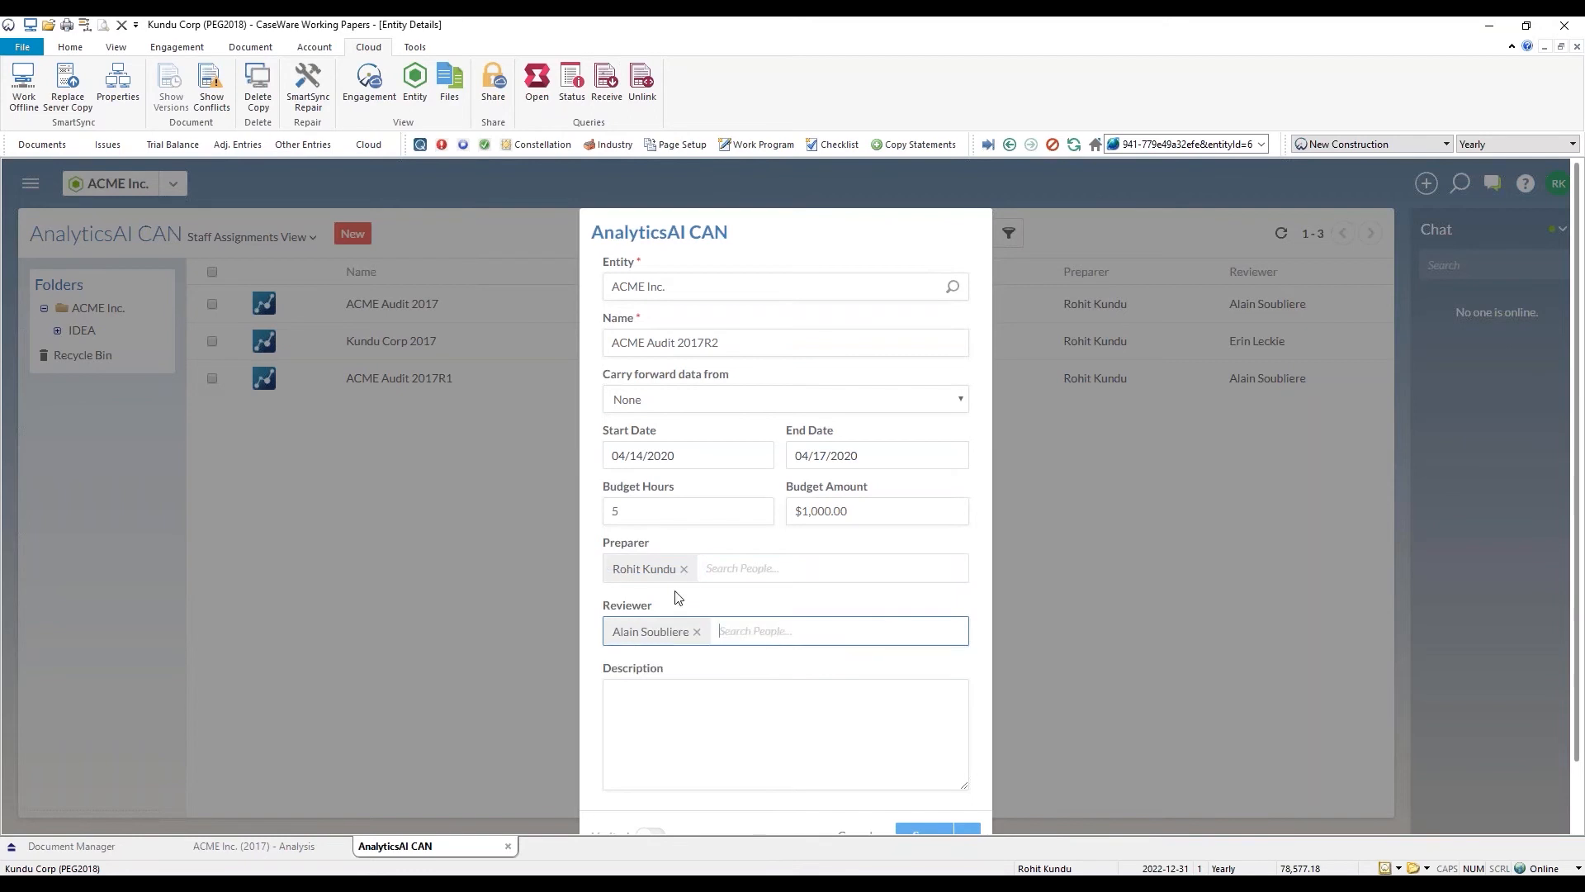
scroll(698, 667, down, 1)
click(676, 652)
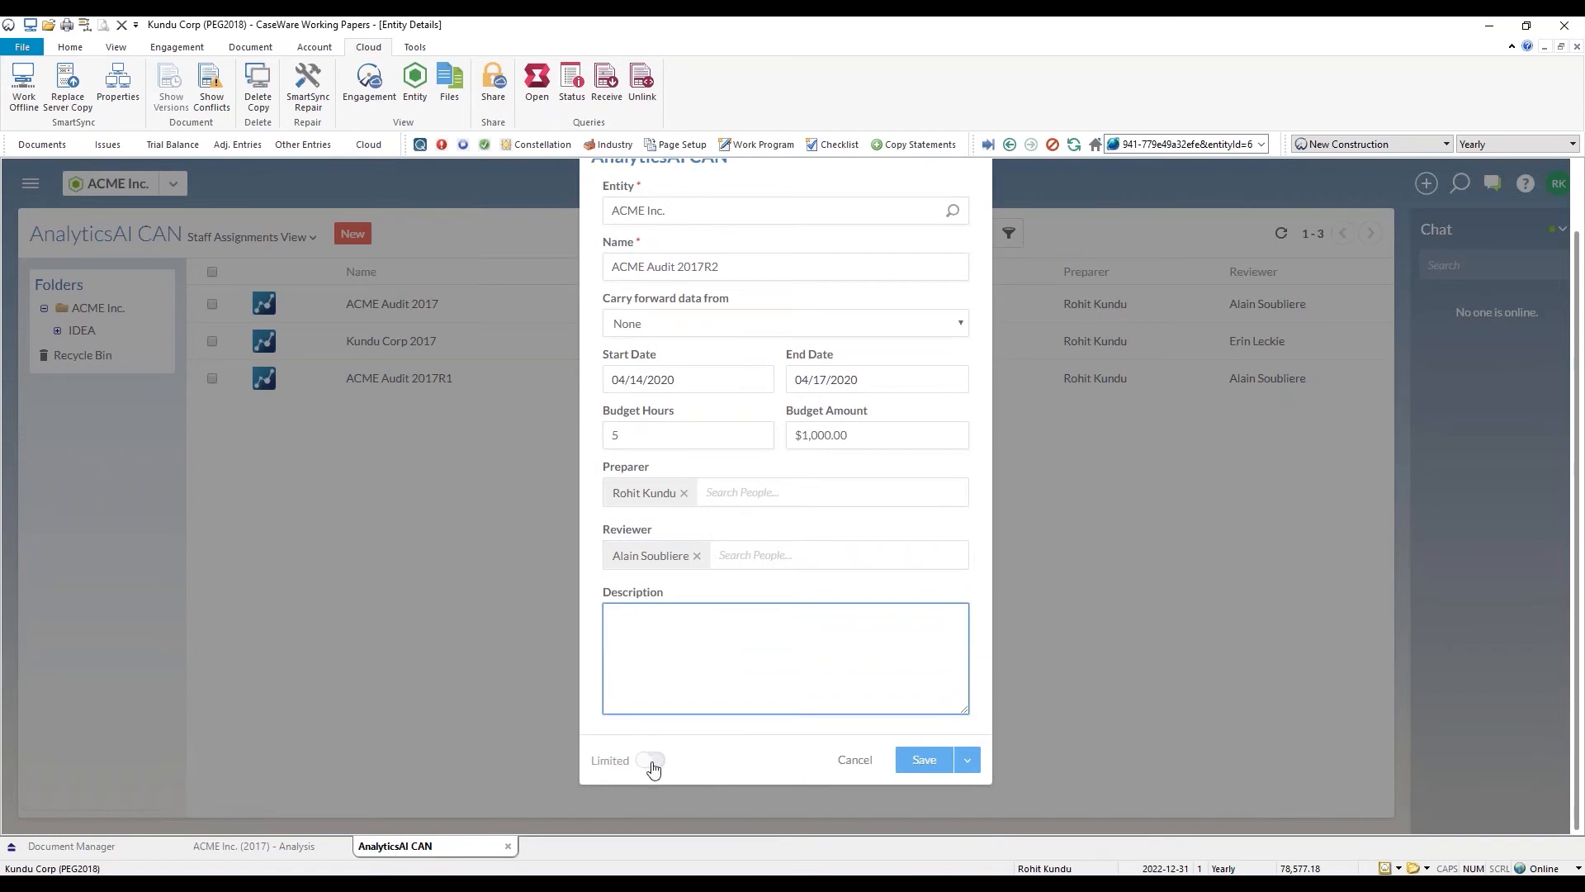
click(926, 758)
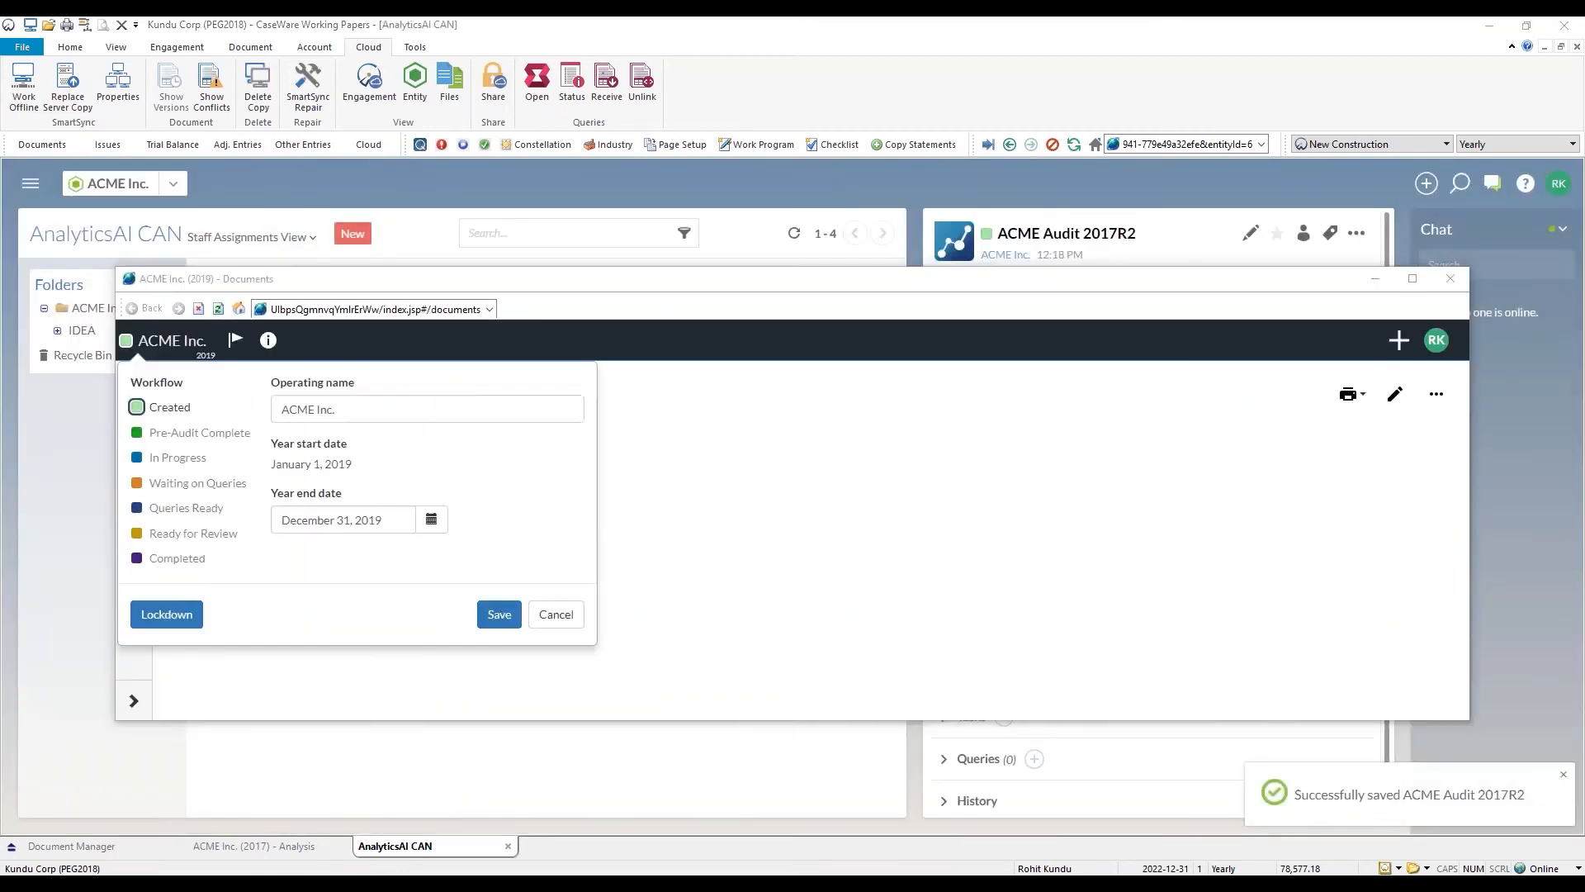
Step: Maximize the new engagement's window and save its year end date as December 31, 2017
double_click(1065, 279)
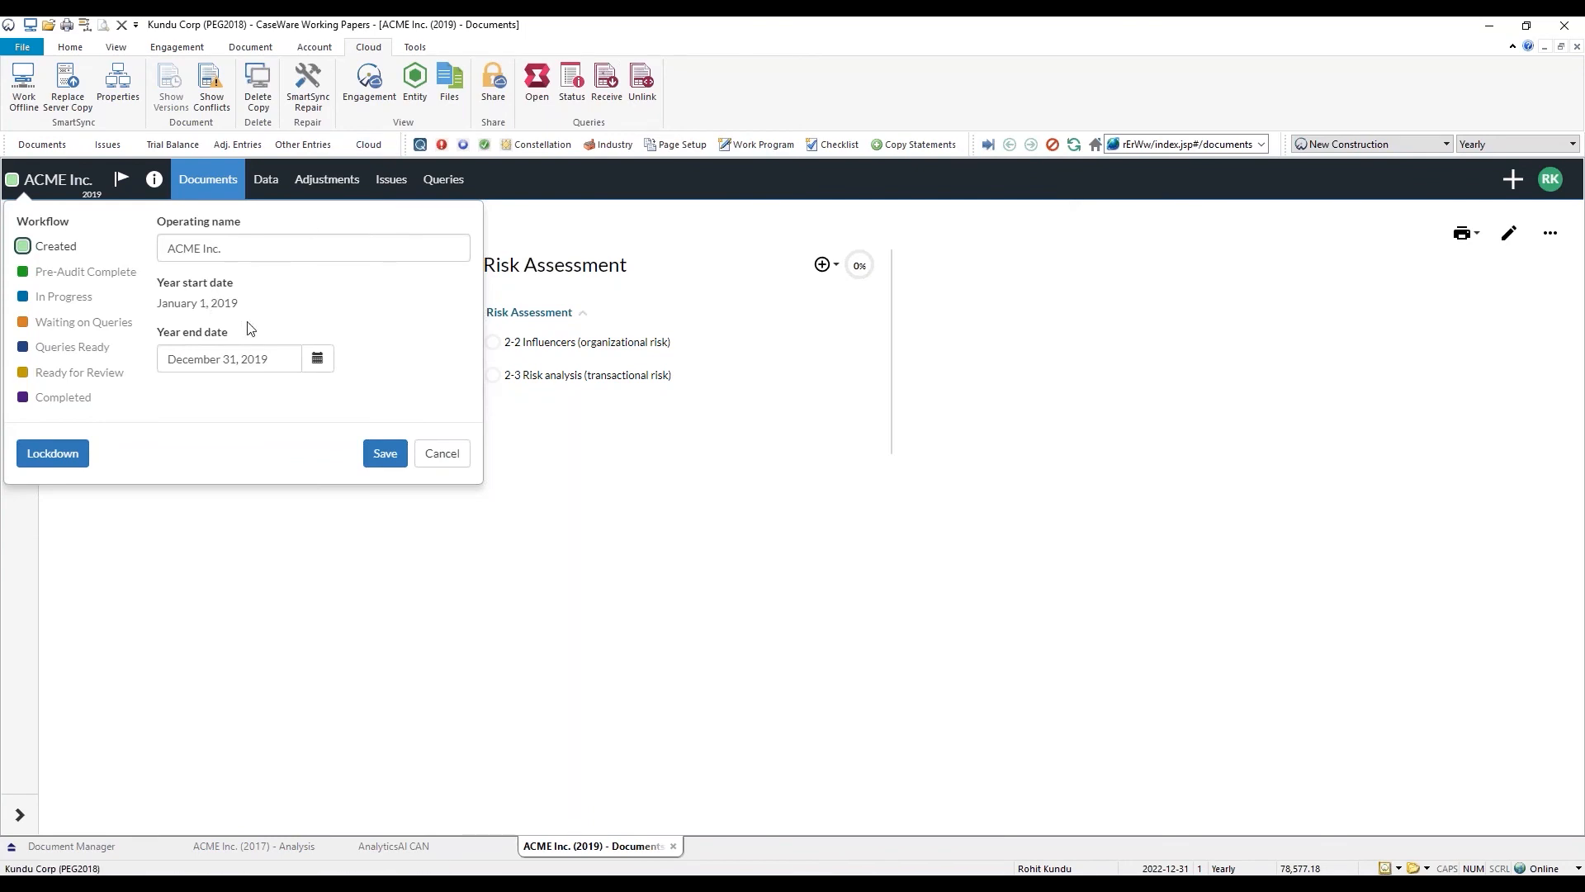
click(317, 358)
click(247, 390)
click(173, 391)
click(175, 393)
click(319, 500)
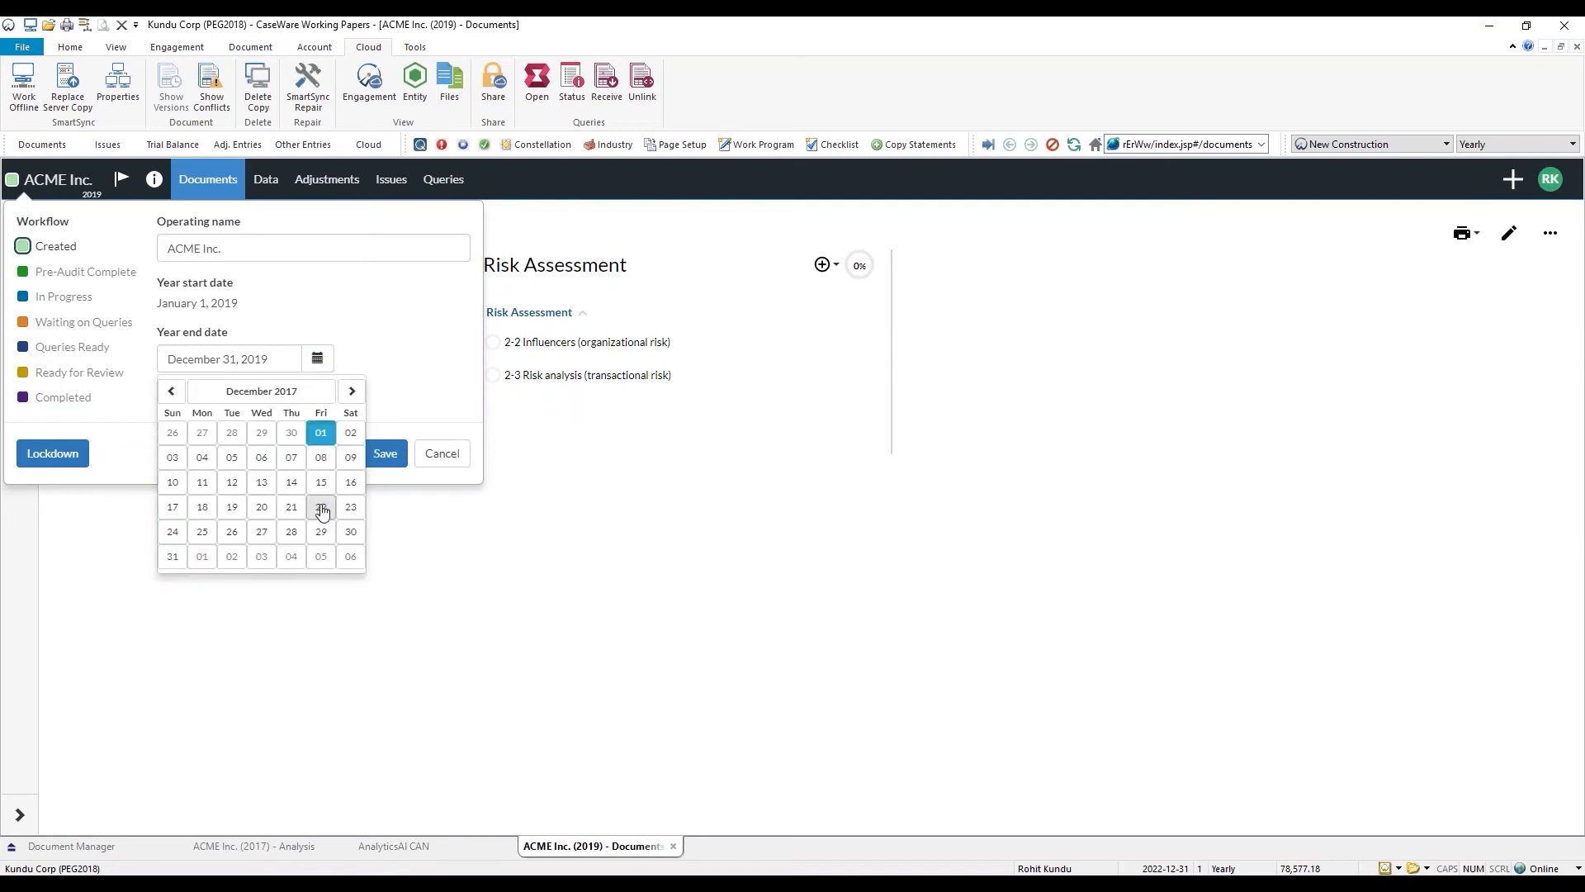
click(172, 558)
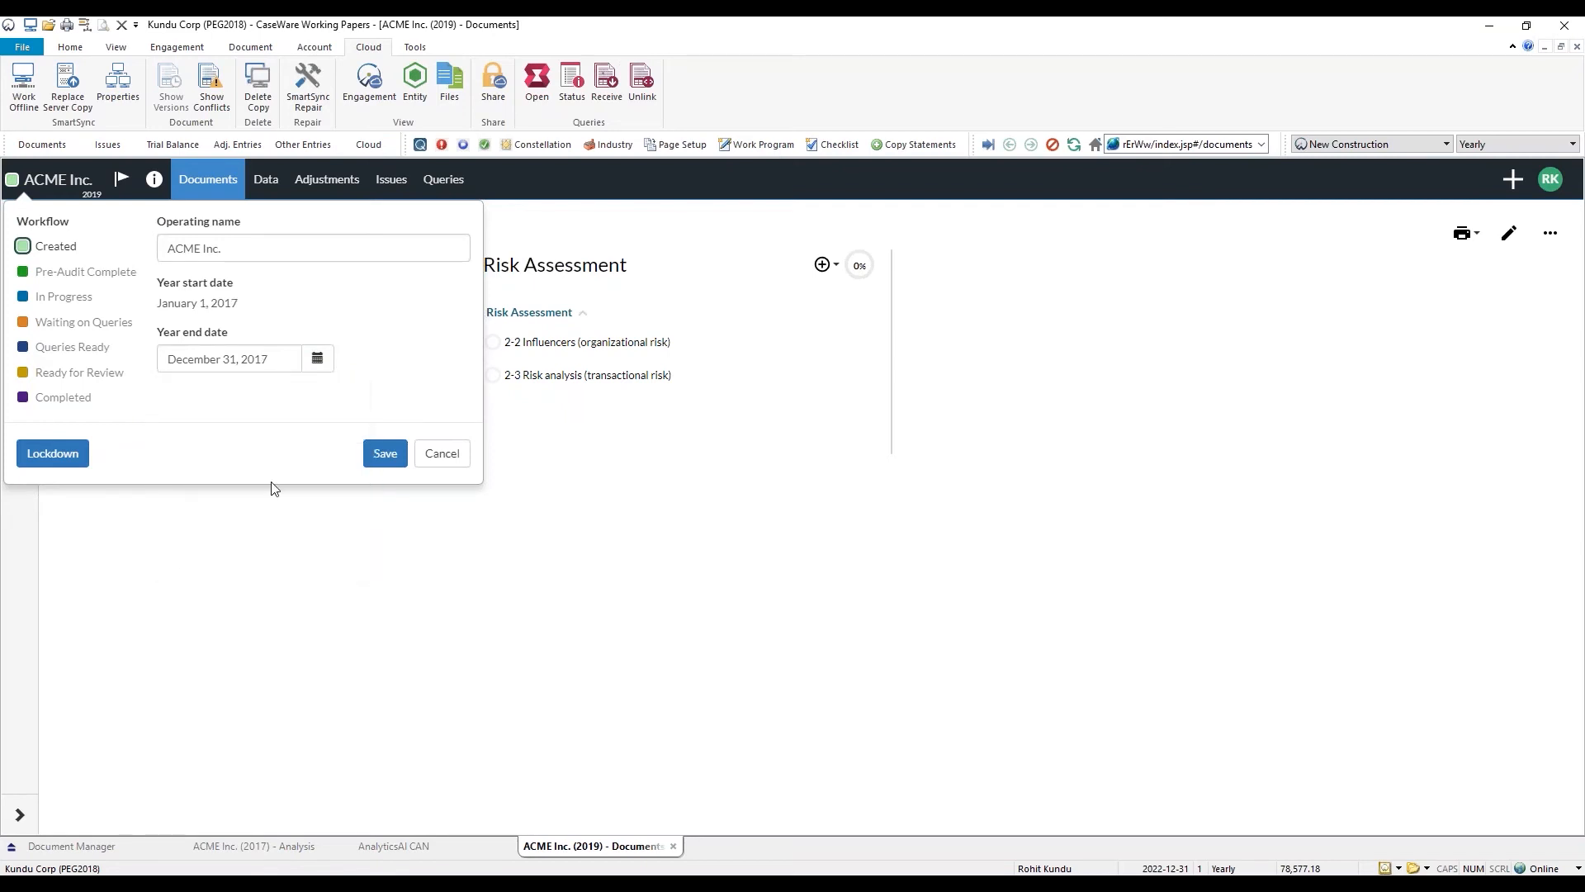
click(382, 454)
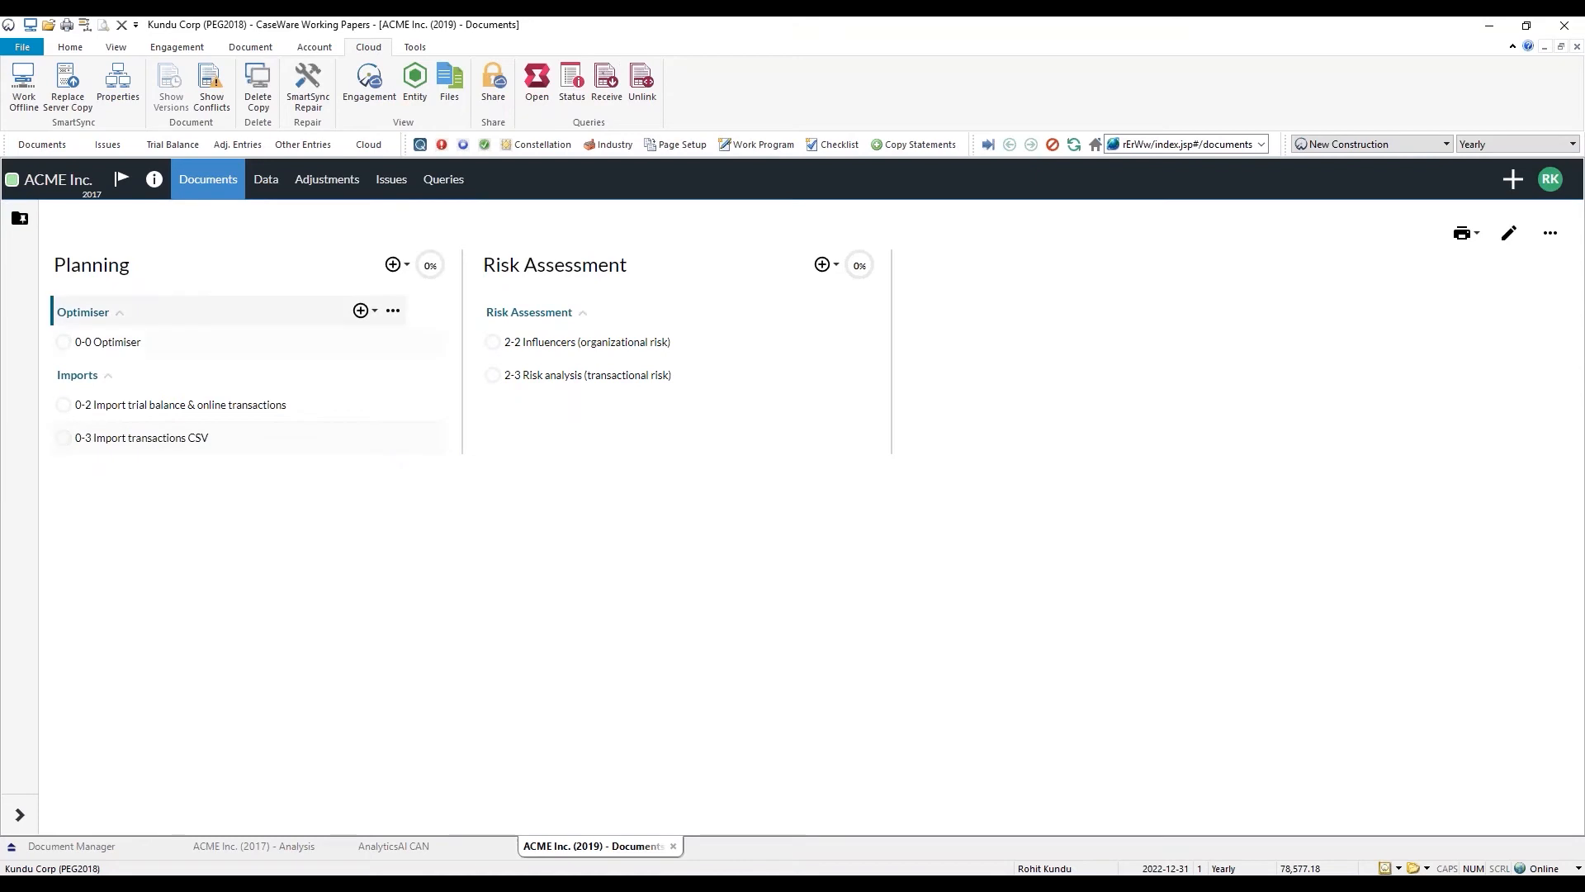
Step: Review the engagement's workflow stages and the 0-0 Optimiser questions, including the sections that can be included
click(62, 192)
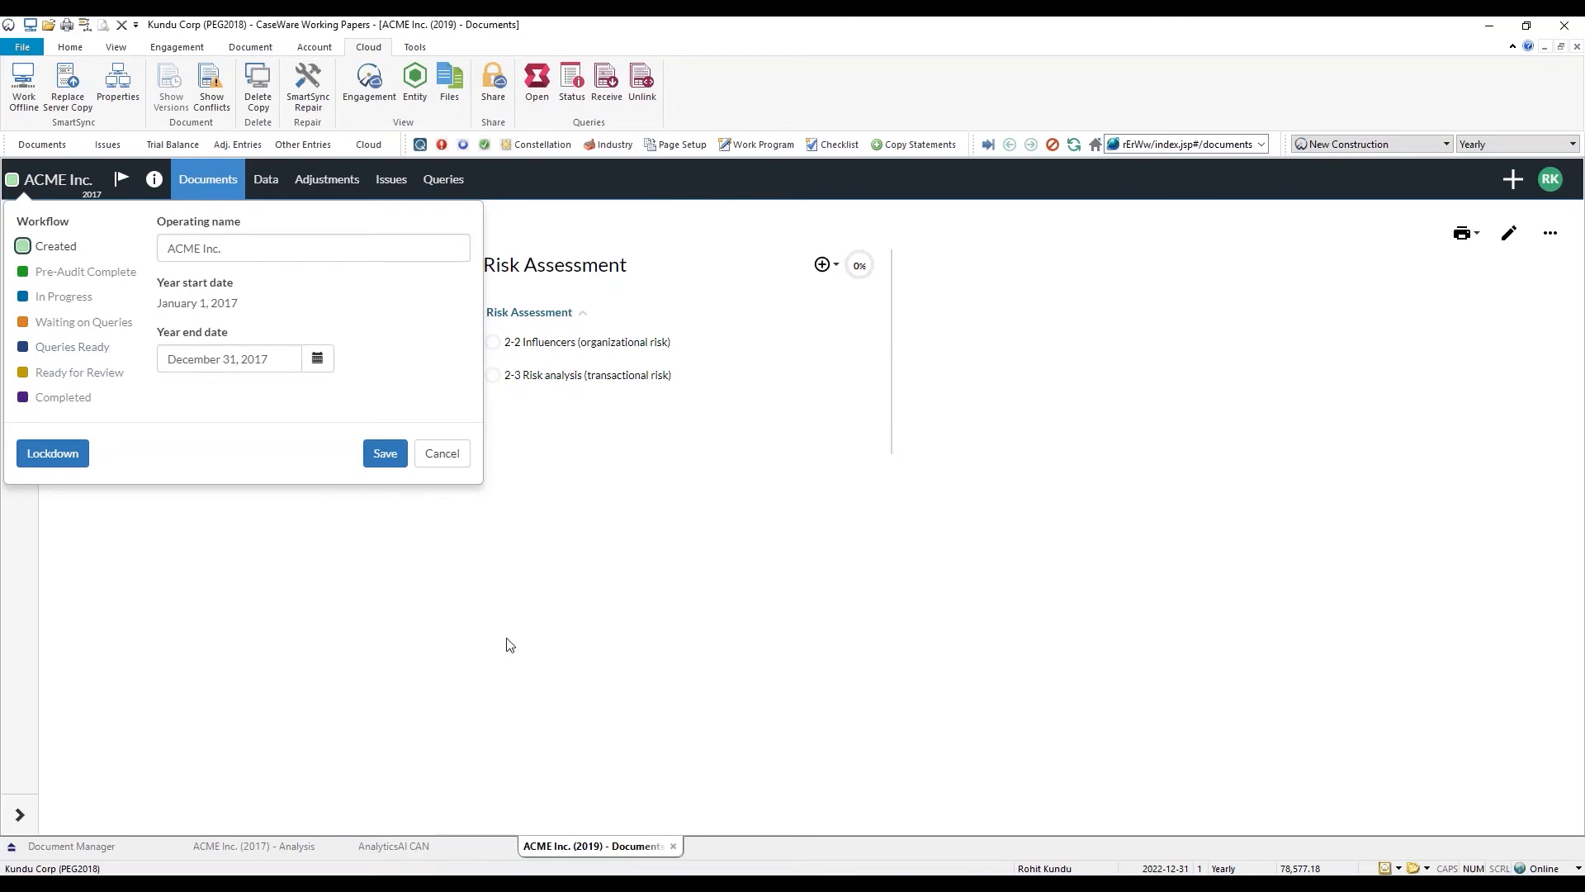
click(233, 588)
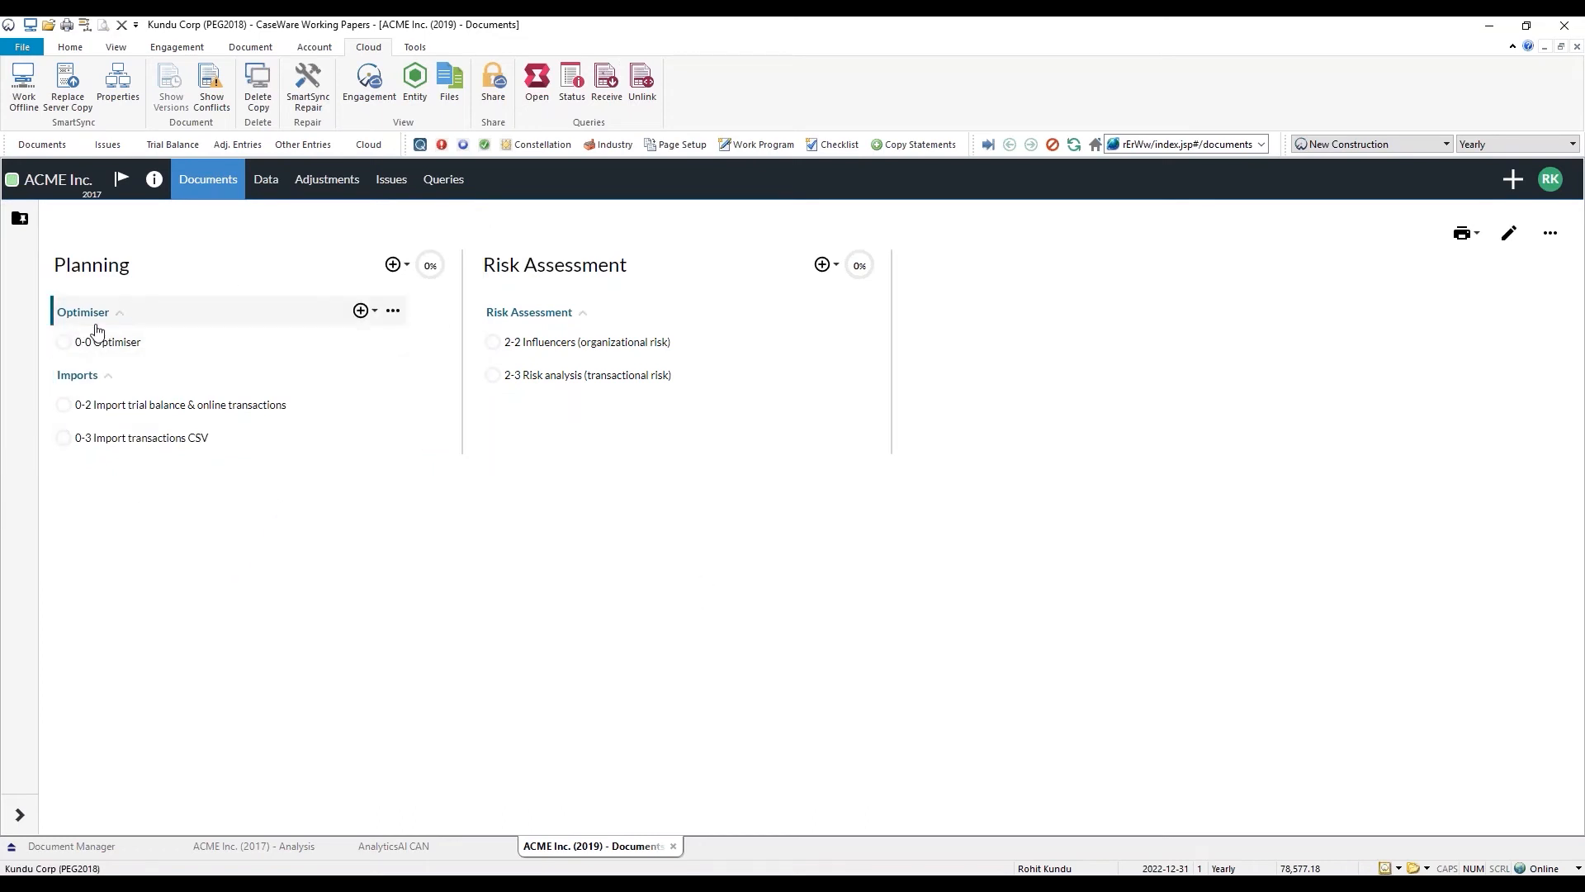
click(118, 343)
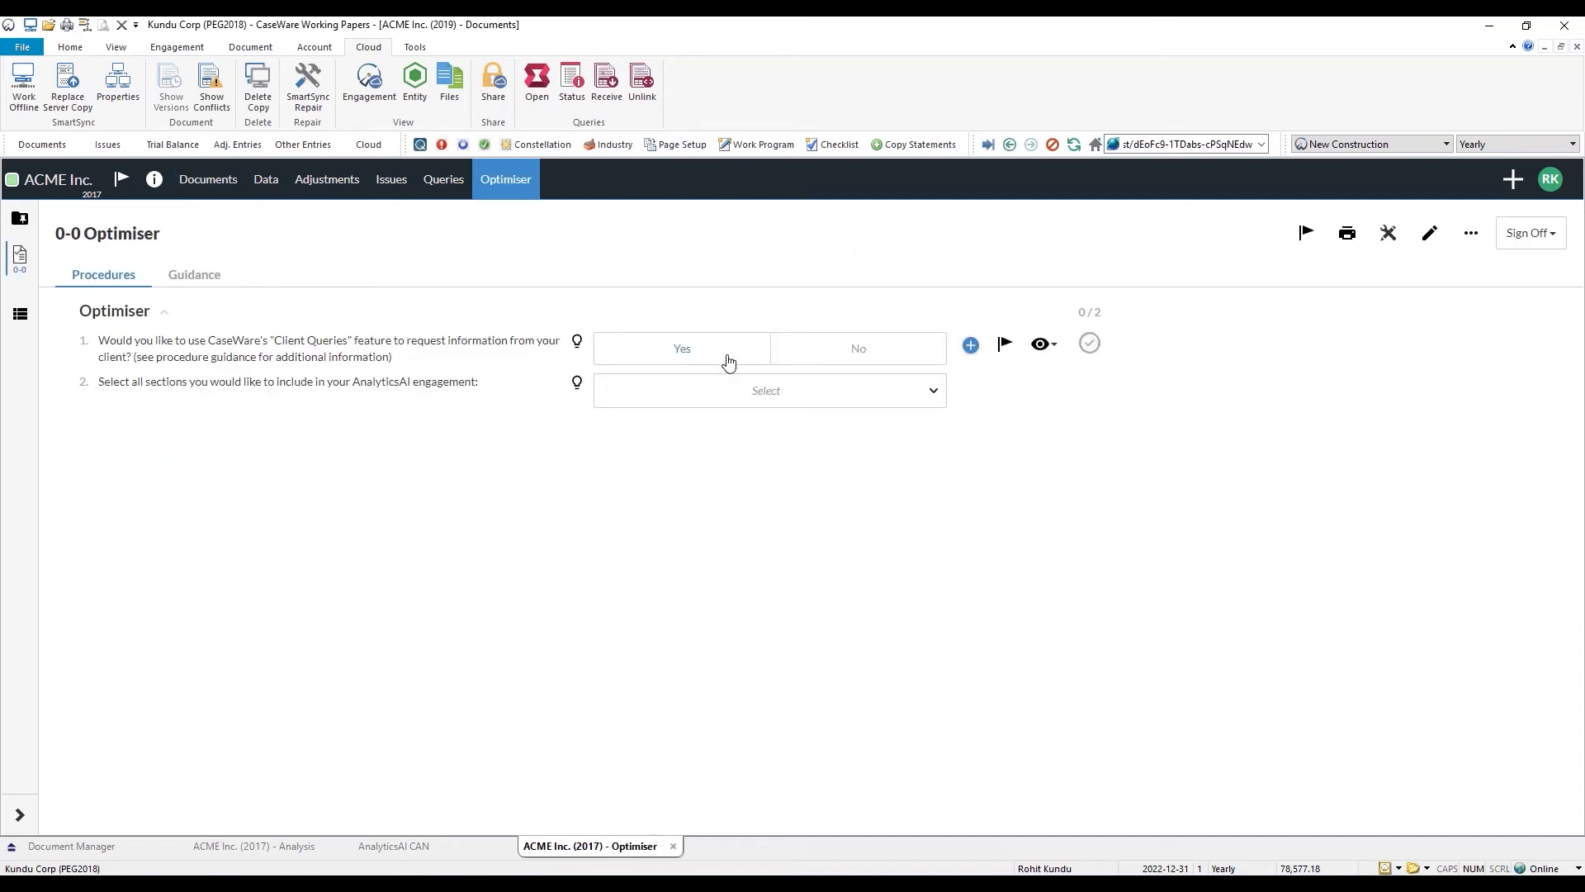
click(696, 392)
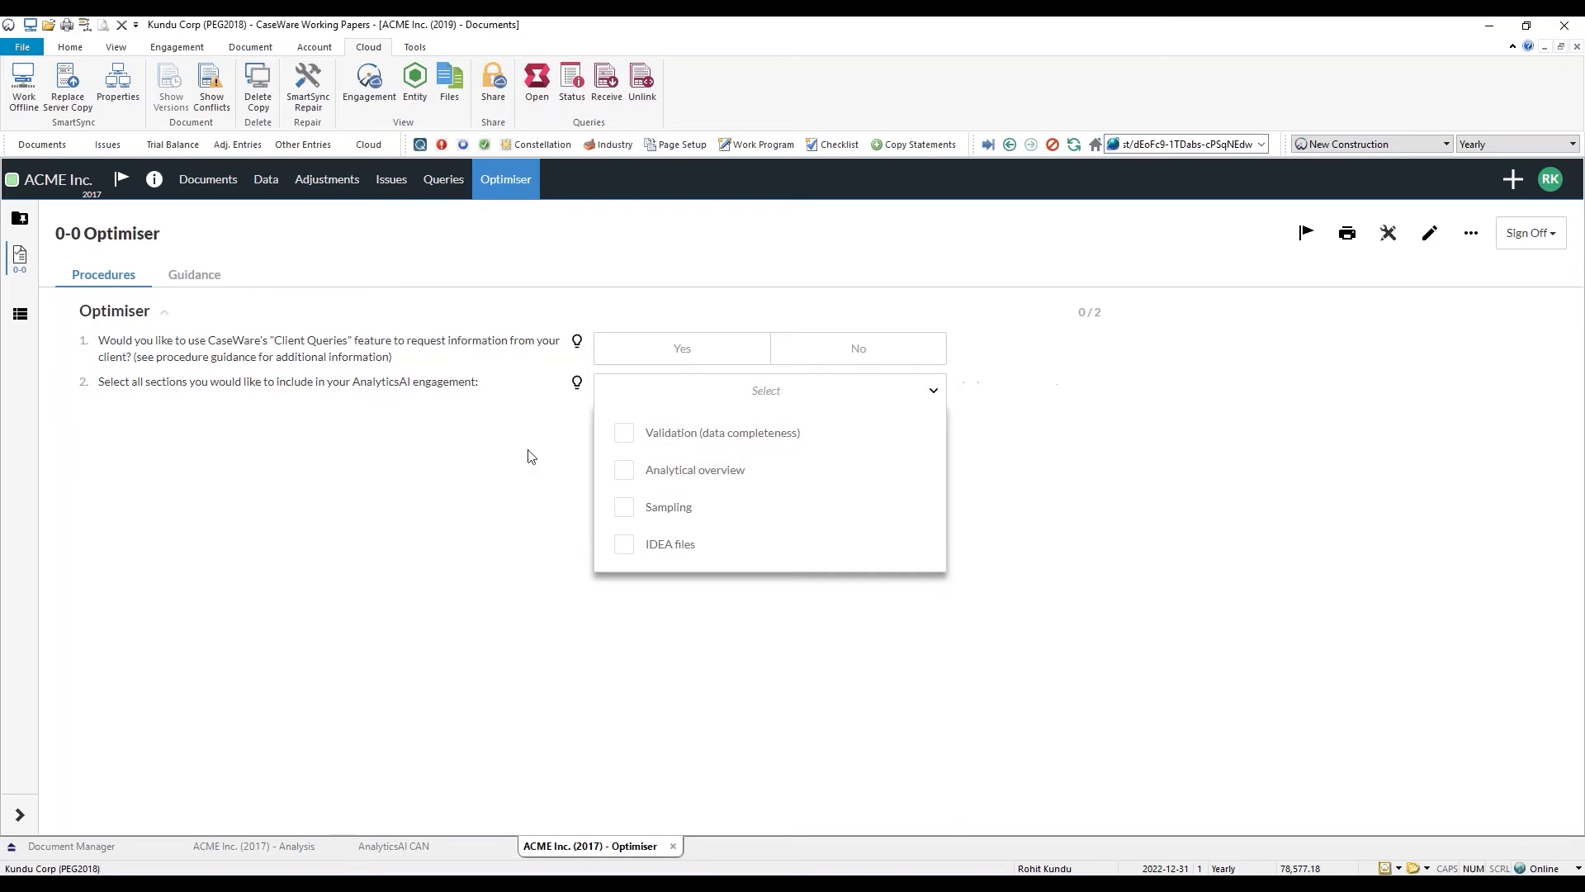
click(219, 189)
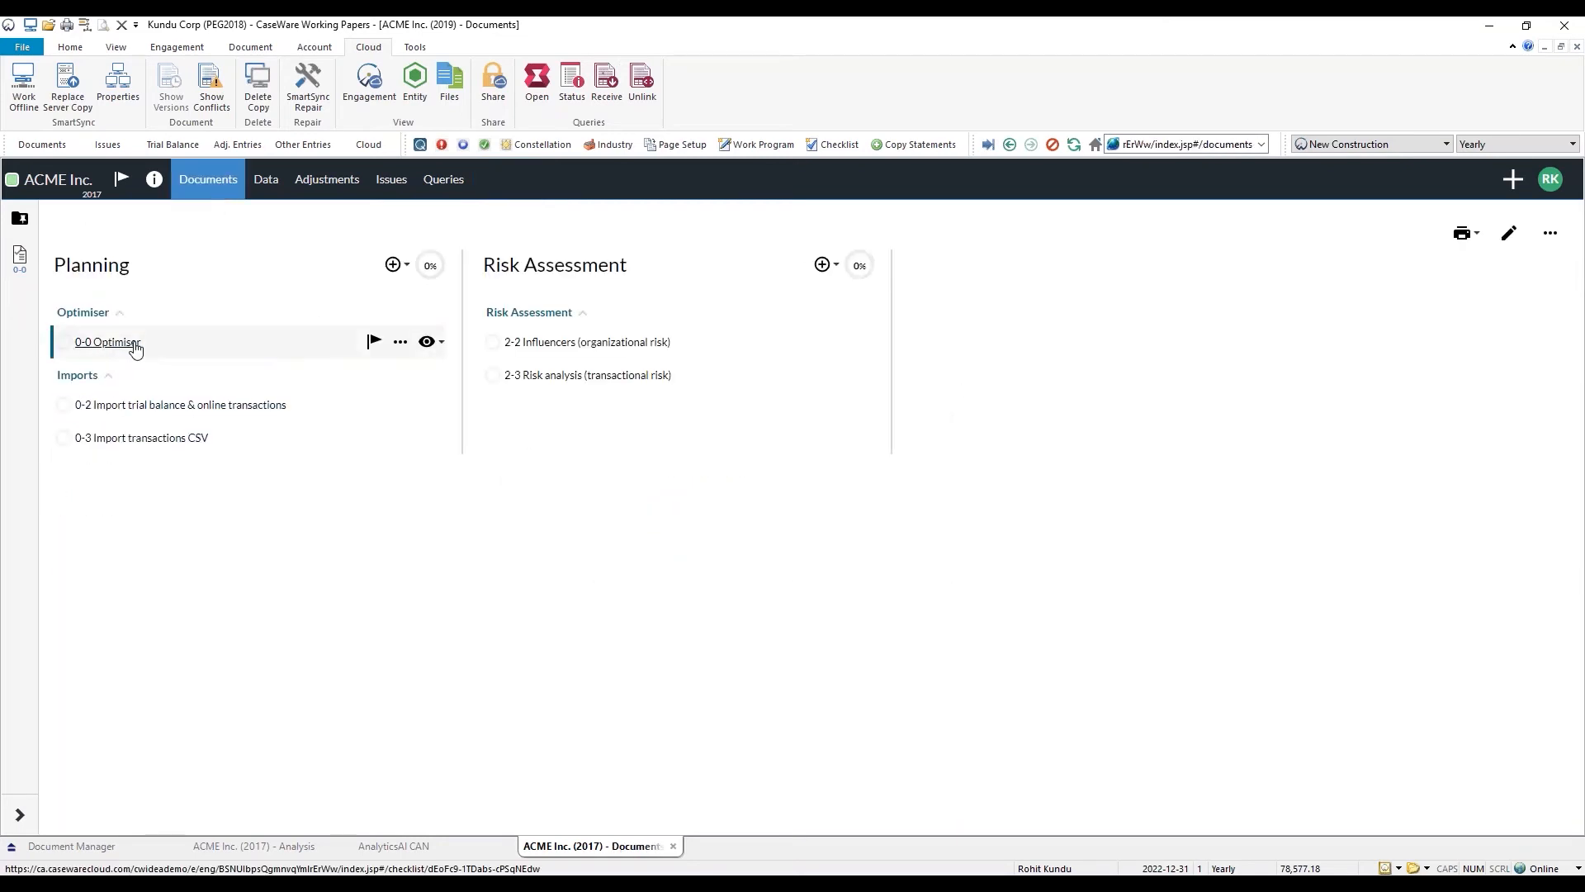
Step: Load "Transactions w CDN acc- 2 year -2017 - cleaner - bad tx - tb.csv" as an Excel or CSV import through 0-2 Import trial balance & online transactions
click(223, 405)
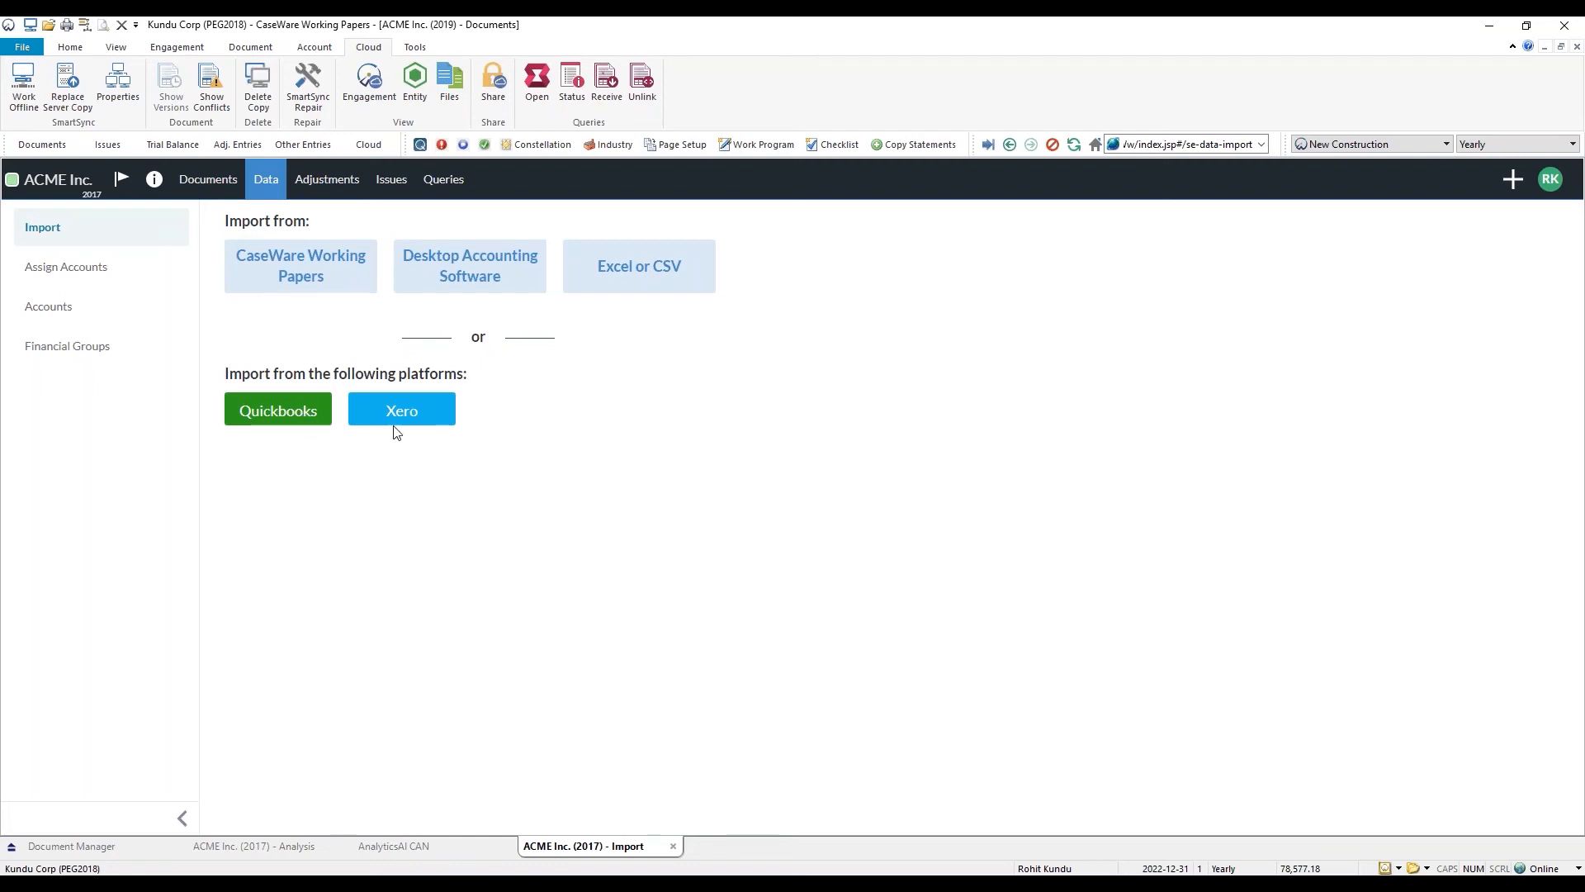
click(663, 289)
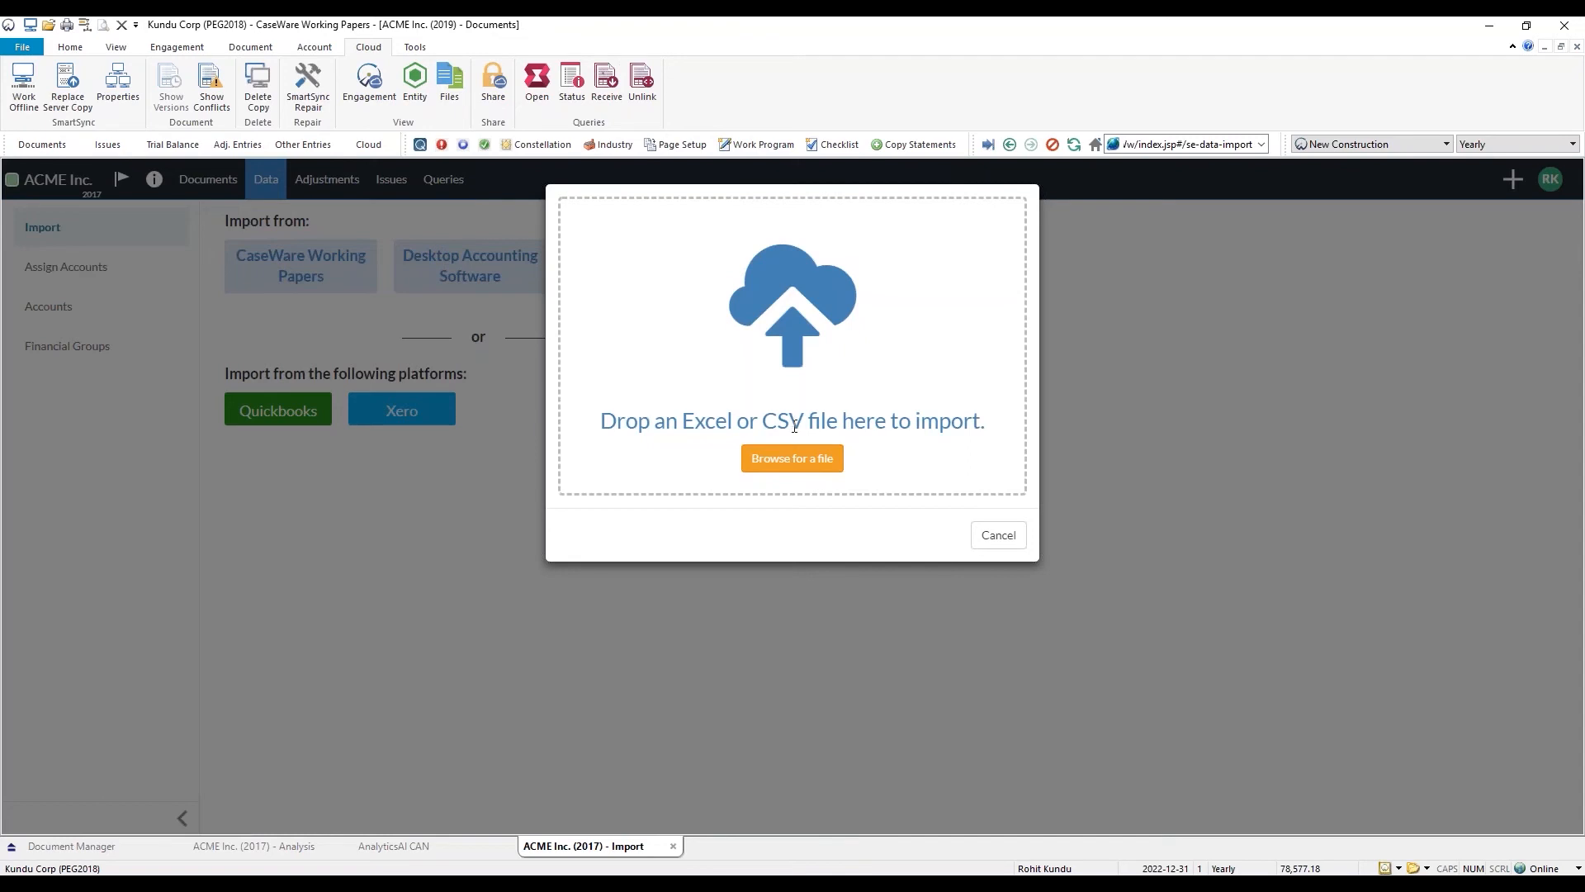
click(793, 459)
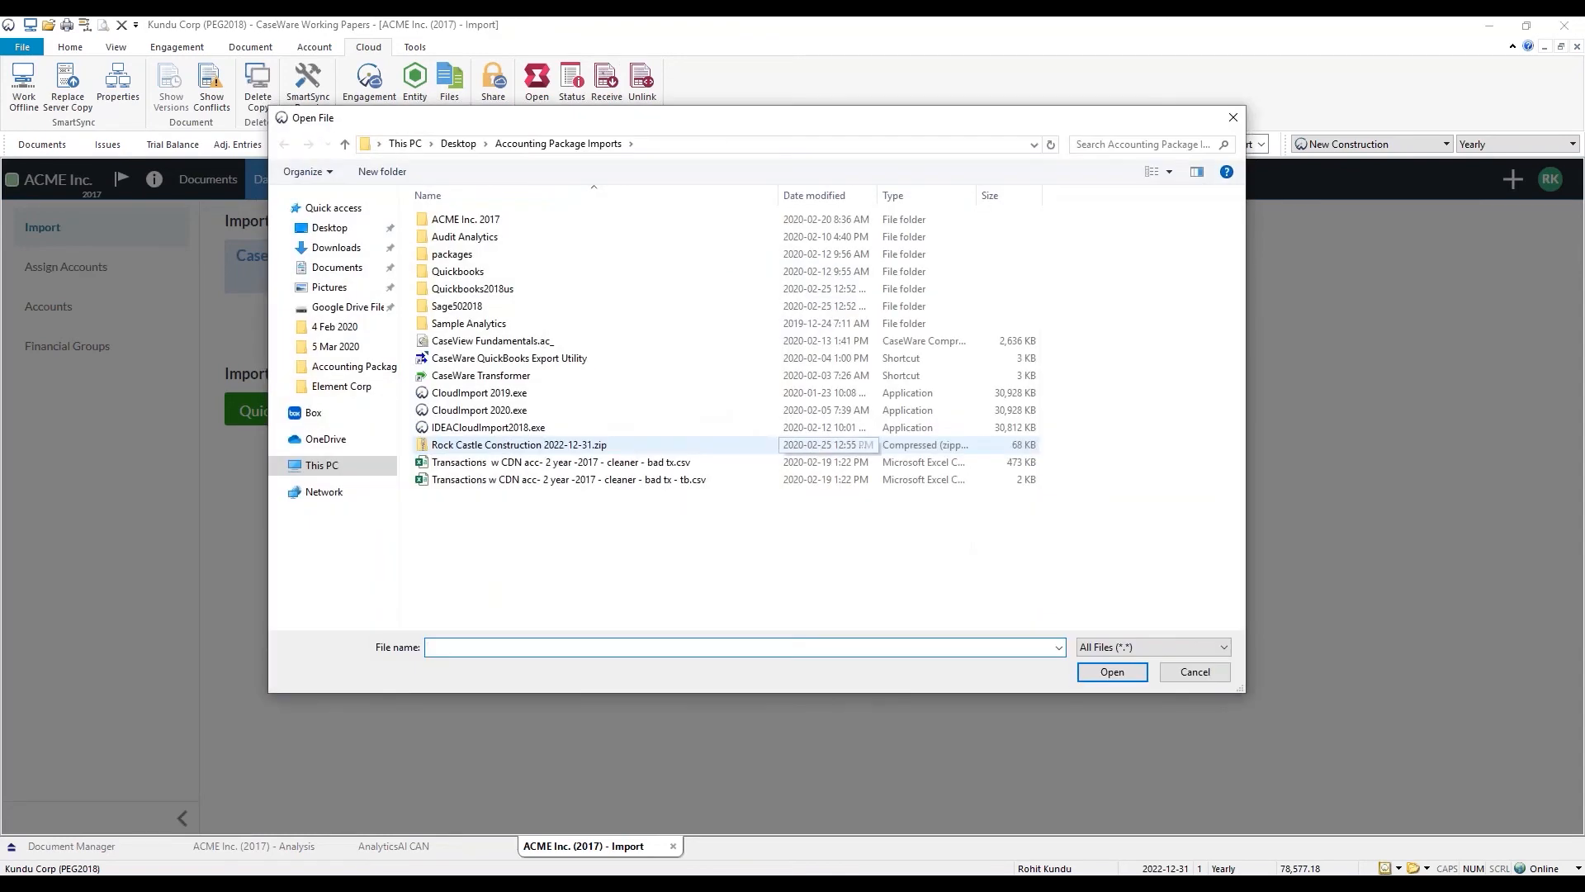
double_click(753, 479)
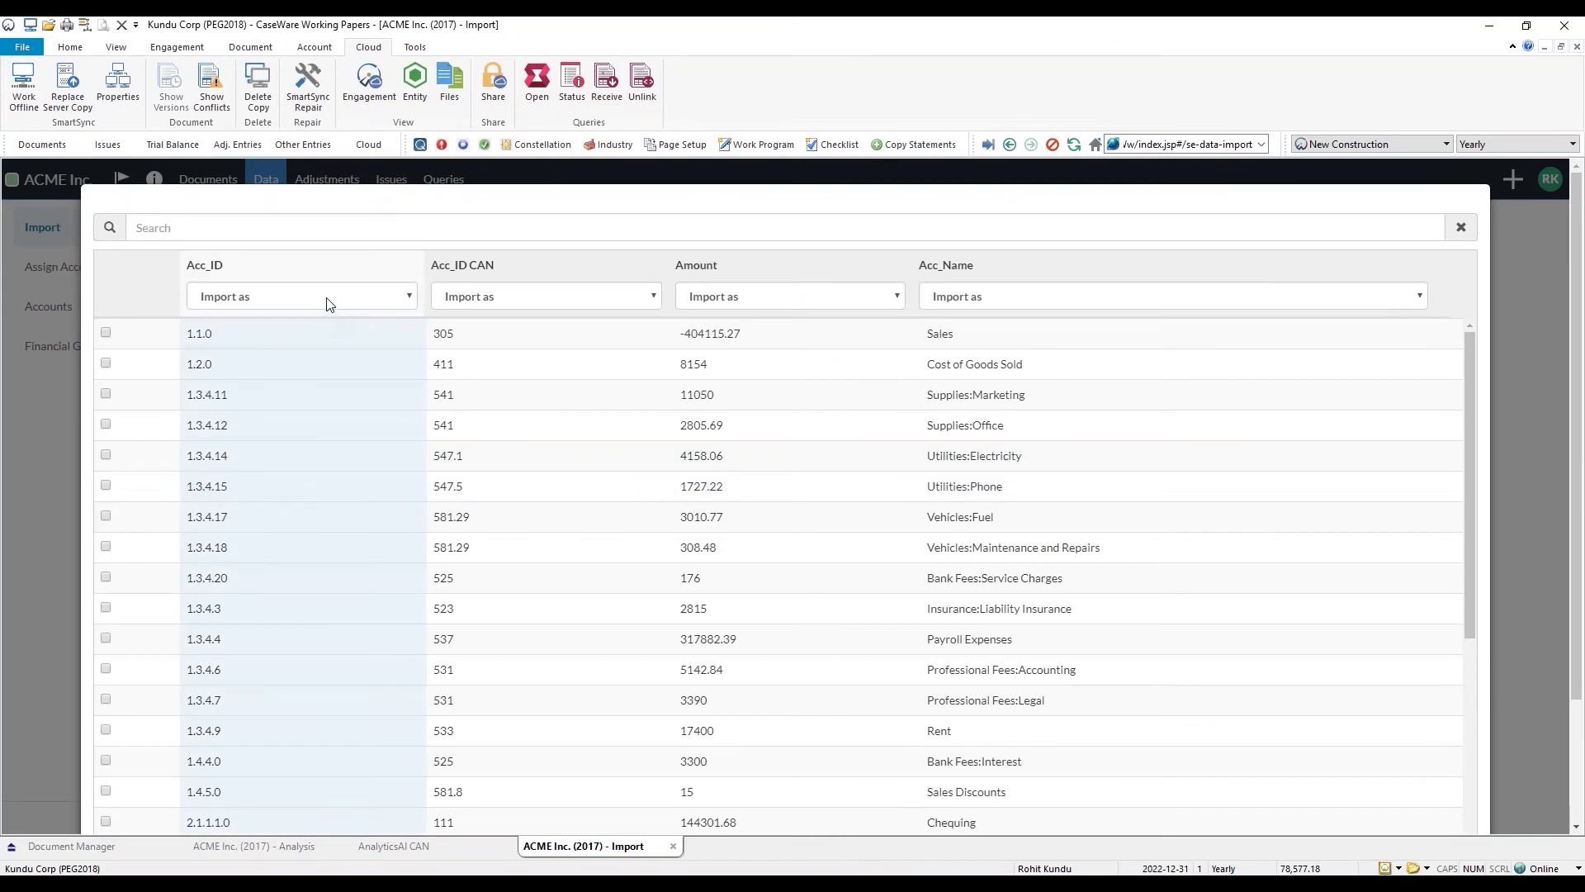
Step: Map Acc_ID CAN as Account Number, Amount as CY and Acc_Name as Account Name, and import the trial balance
click(454, 299)
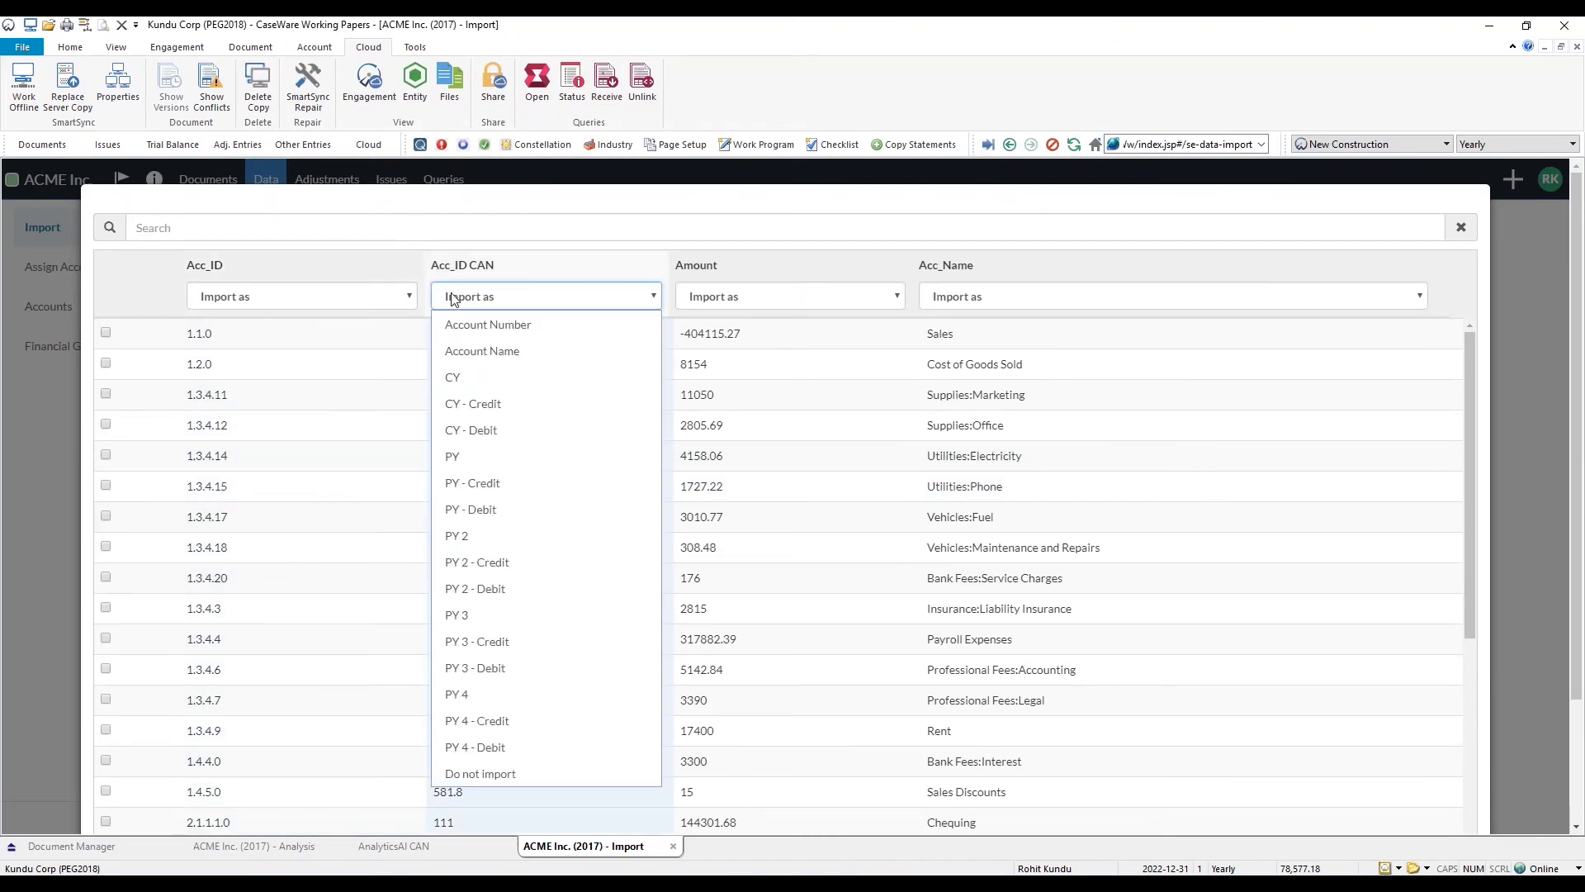
click(460, 324)
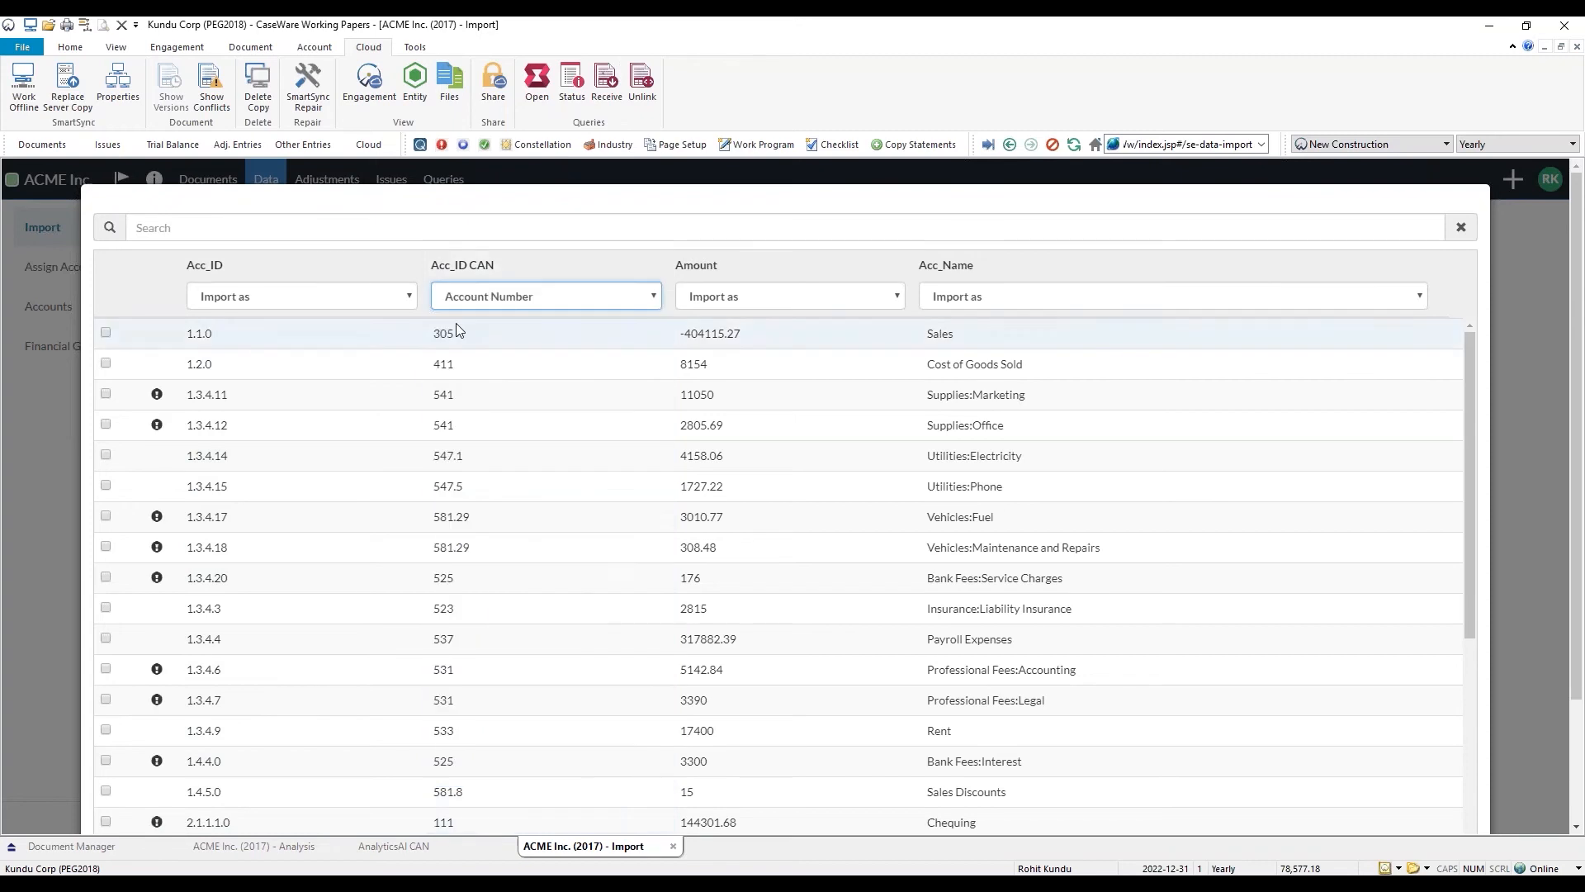
click(699, 302)
click(697, 377)
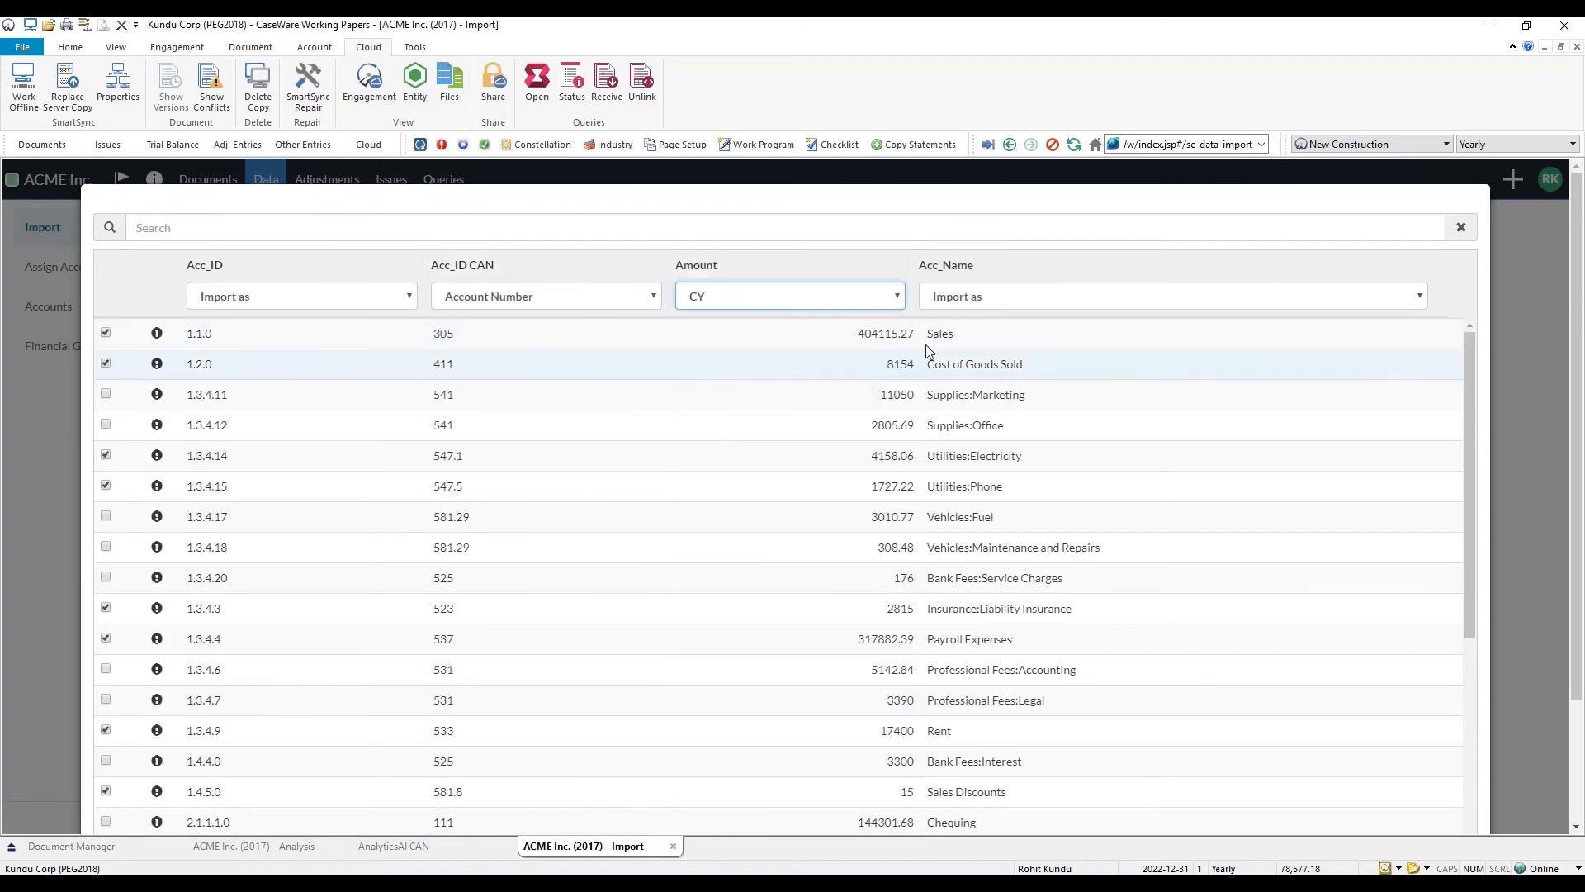
click(953, 299)
click(951, 350)
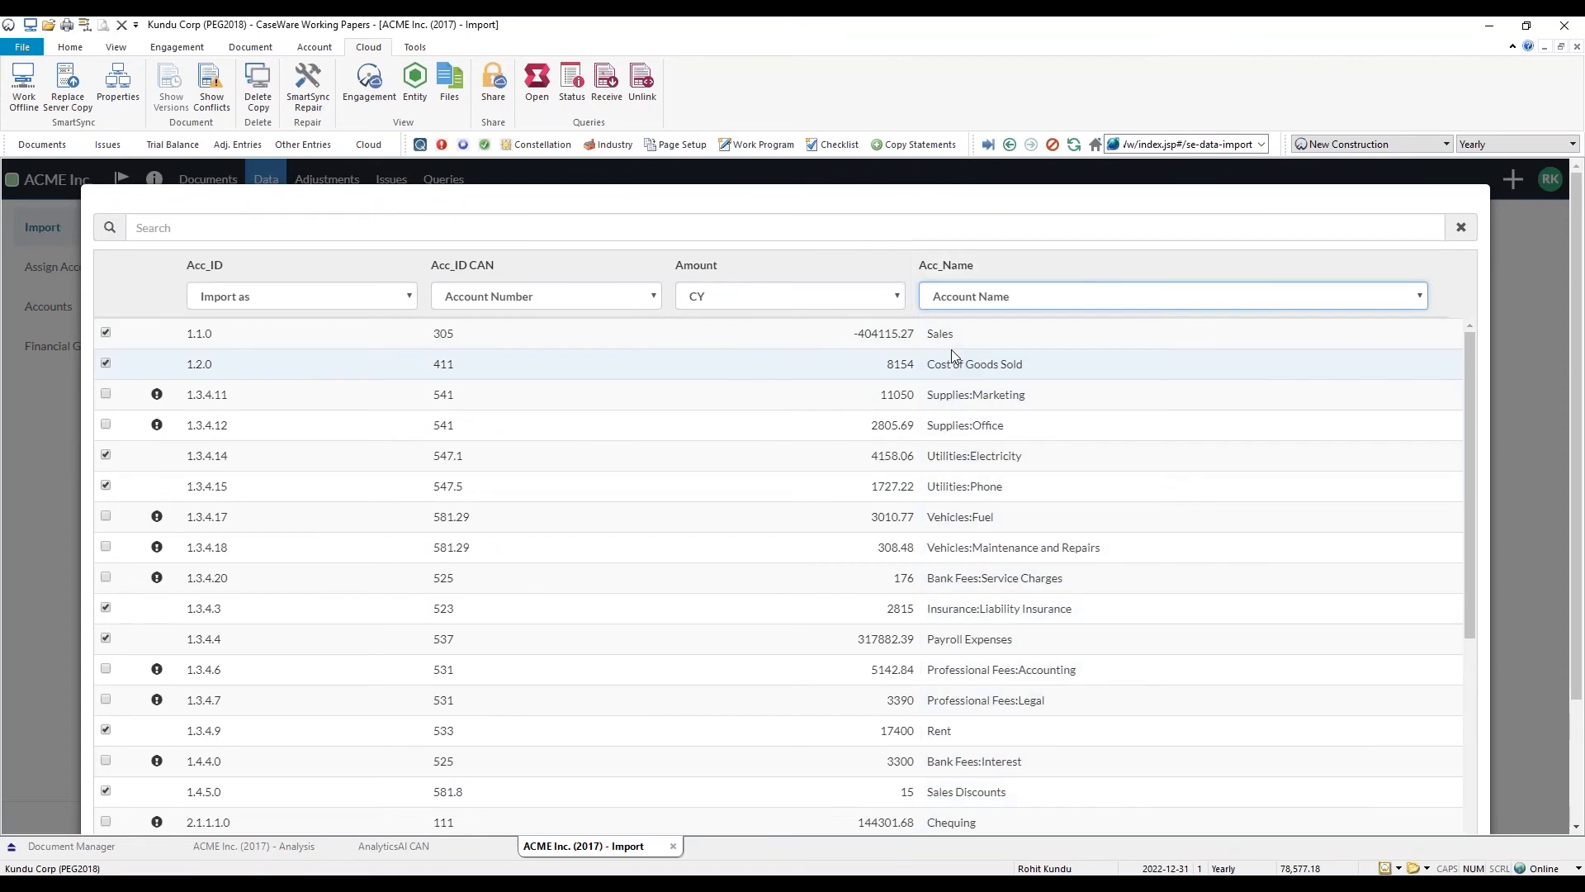
scroll(1000, 410, down, 2)
scroll(1001, 411, down, 4)
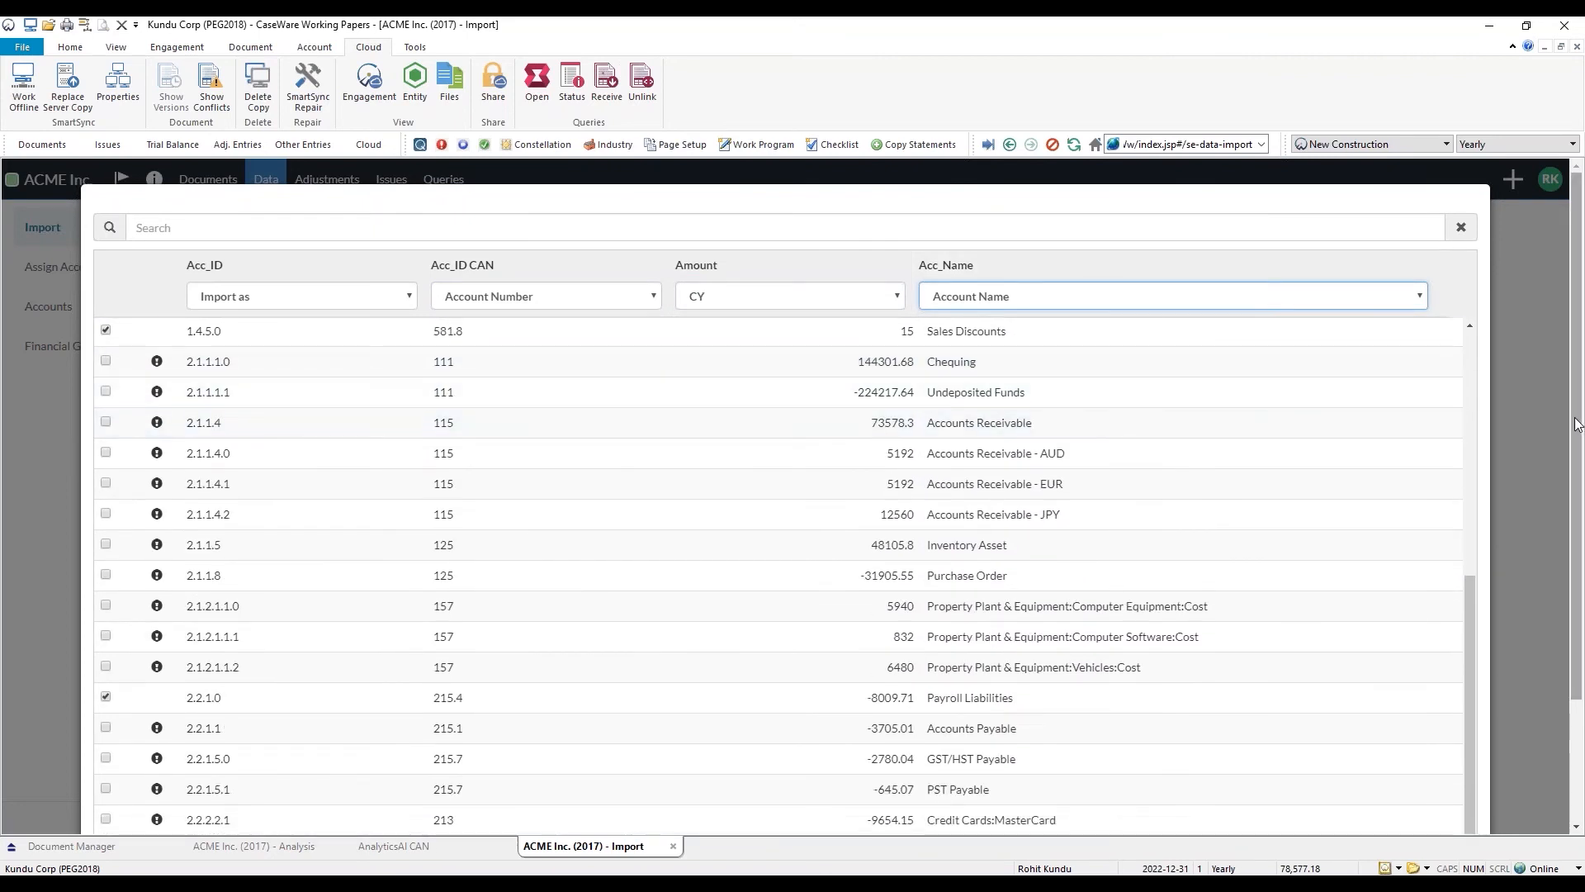
drag(1575, 471, 1575, 564)
click(1387, 784)
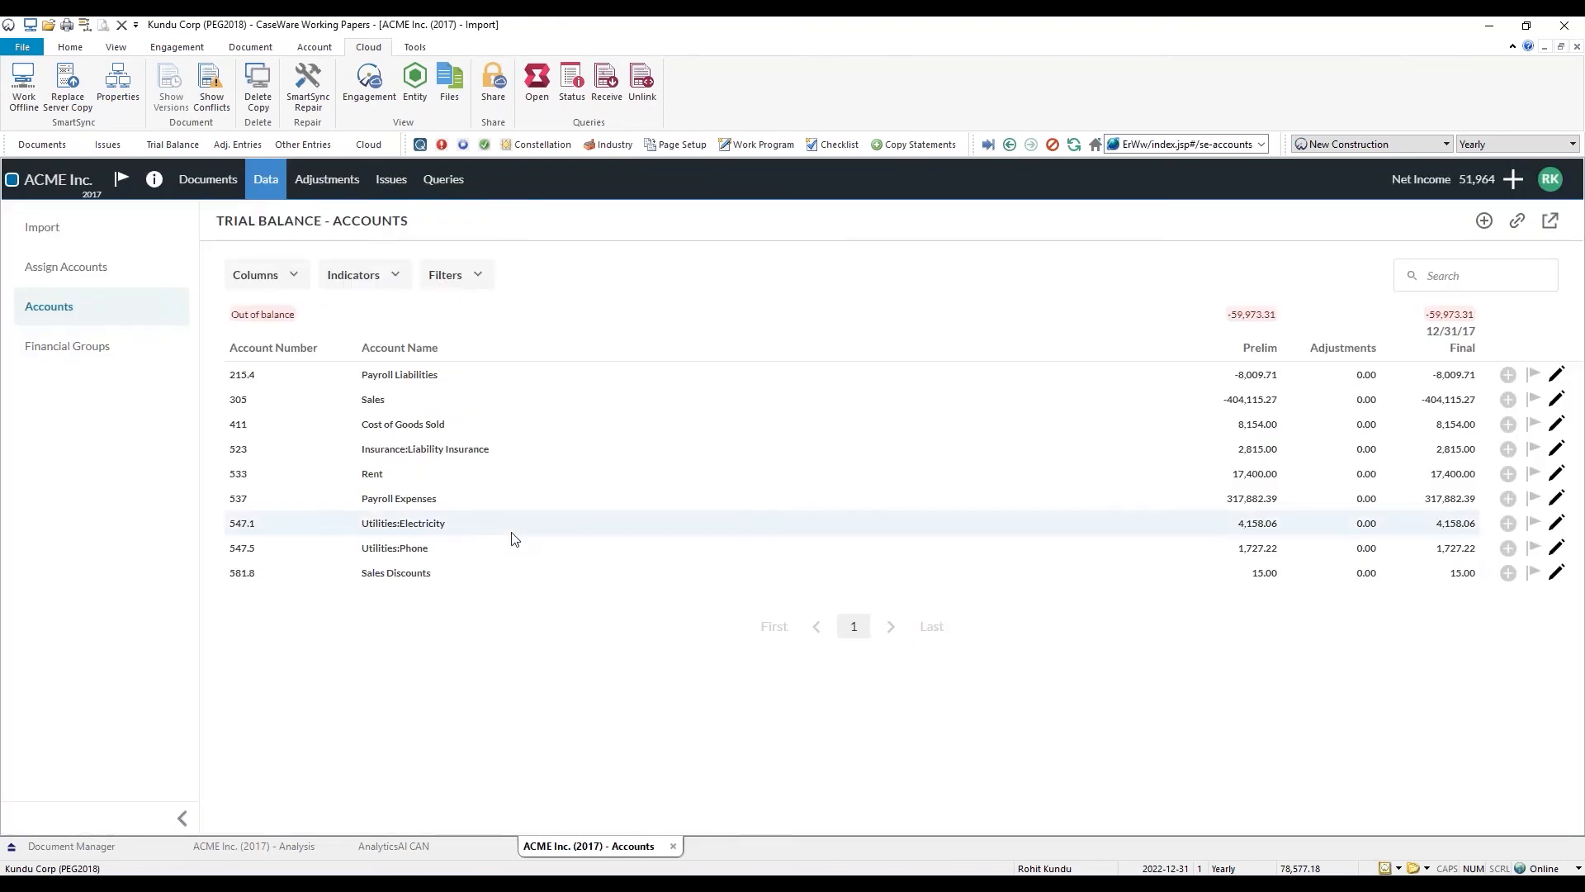
Step: Review how the imported accounts are assigned to the financial groups, from assets through operating expenses
click(94, 277)
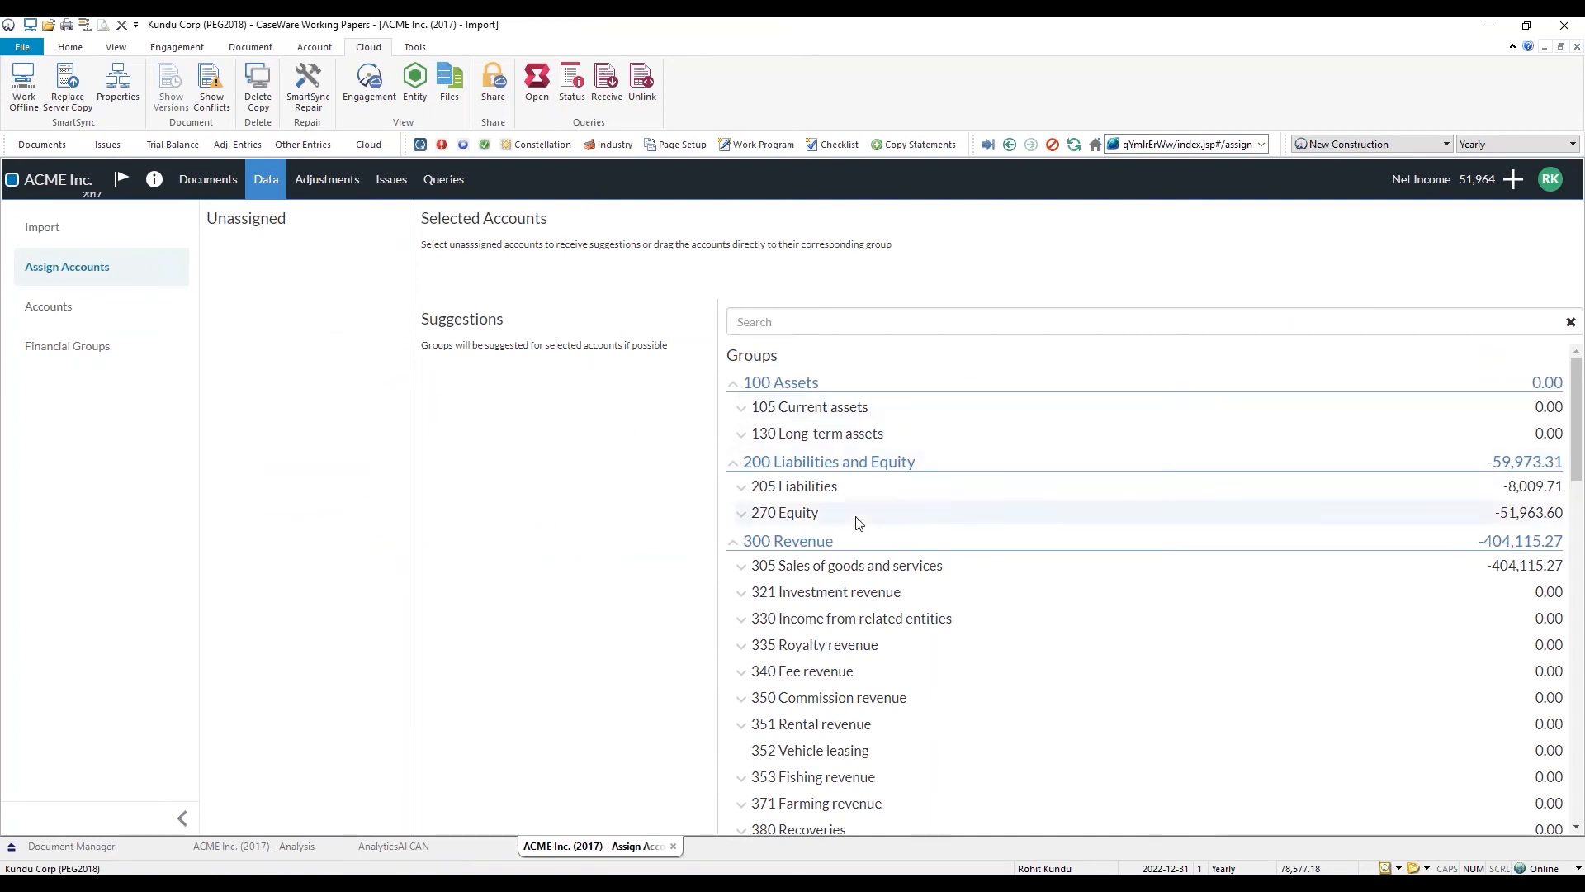
scroll(826, 537, down, 7)
scroll(789, 562, down, 6)
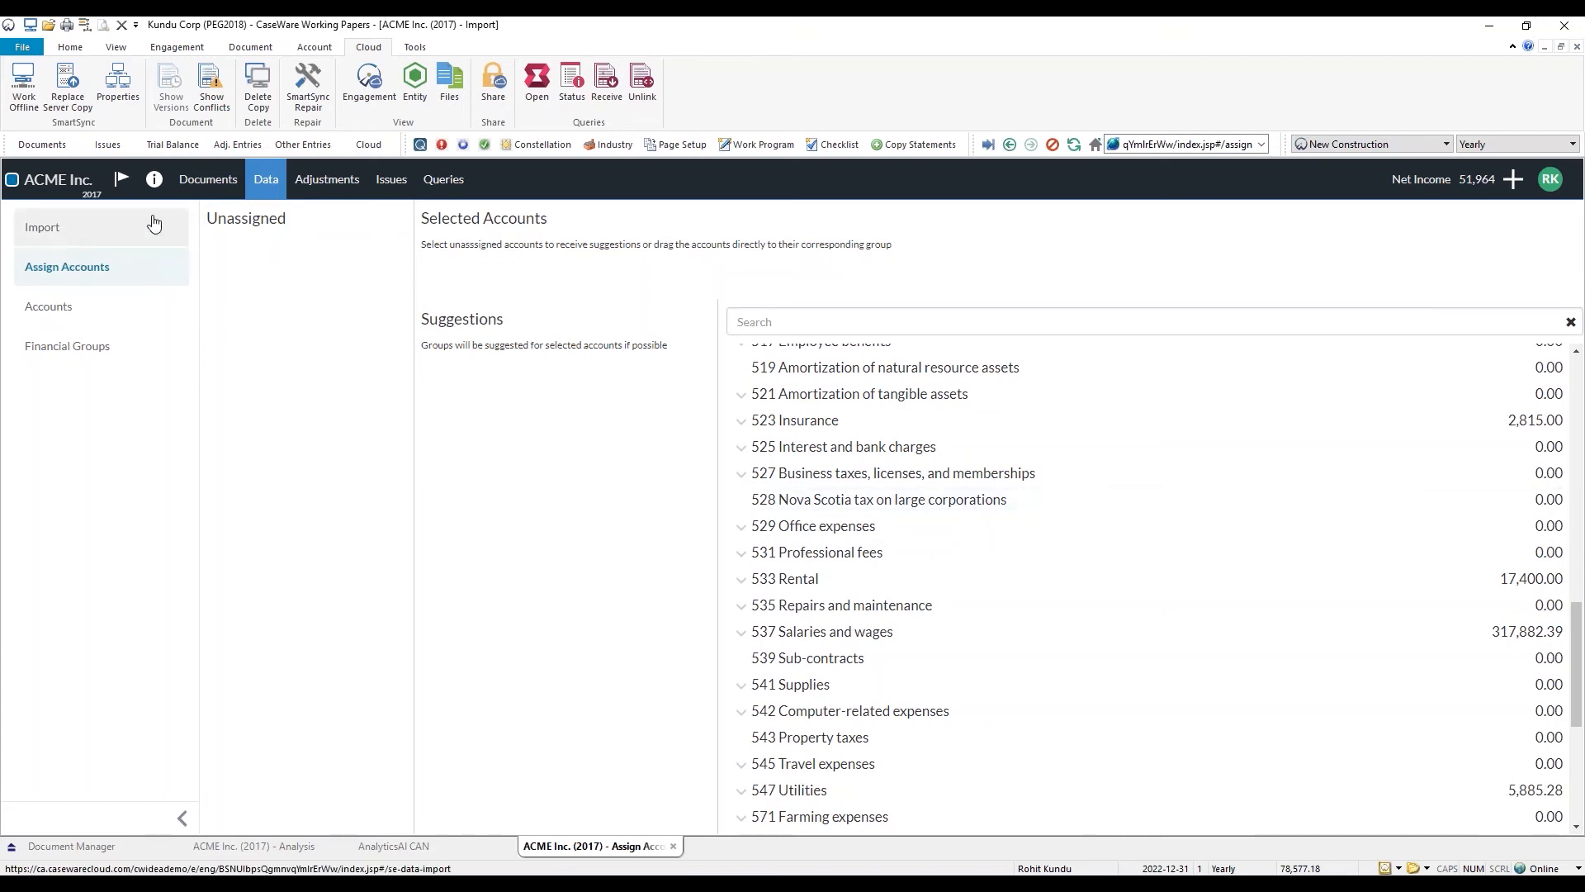
Step: Upload "Transactions w CDN acc- 2 year -2017 - cleaner - bad tx.csv" with comma delimiter through 0-3 Import transactions CSV and open its column mapping
click(208, 180)
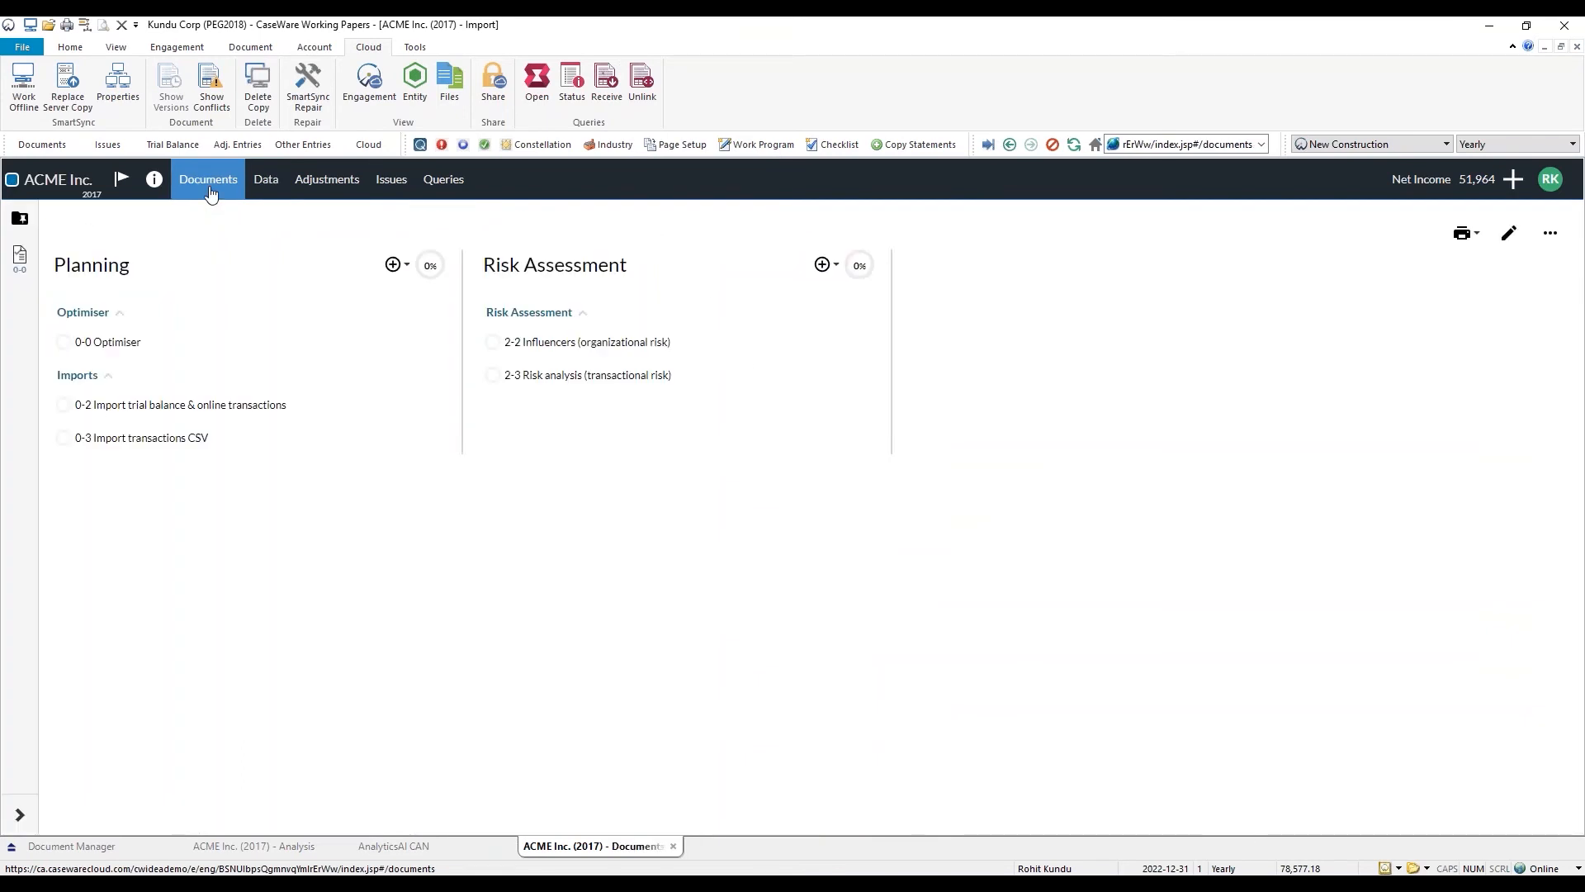
click(200, 440)
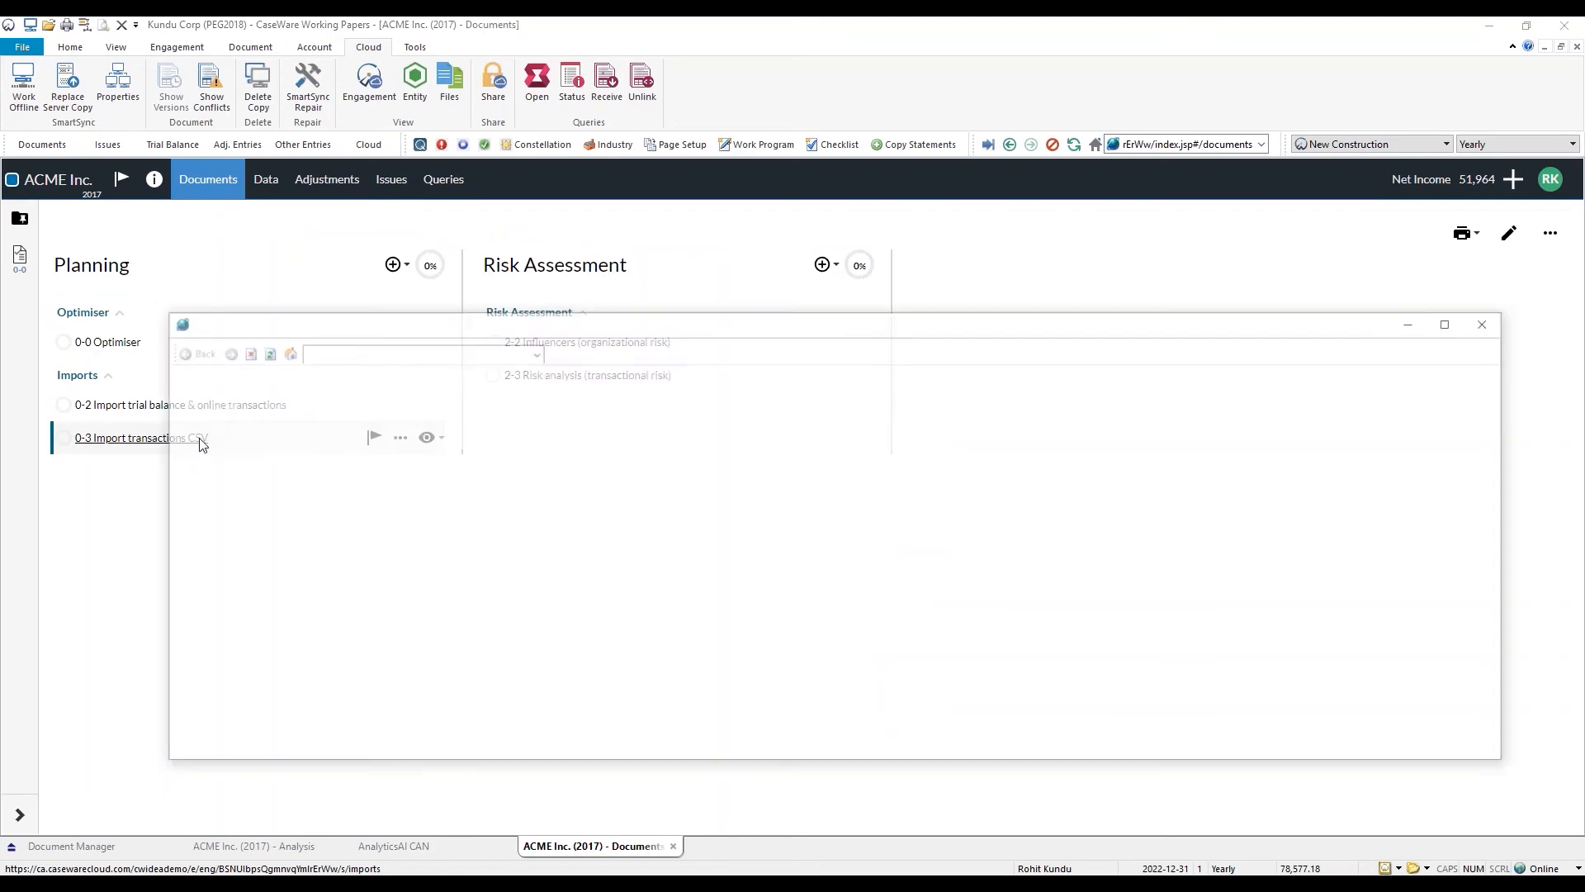
drag(509, 326, 507, 252)
click(559, 430)
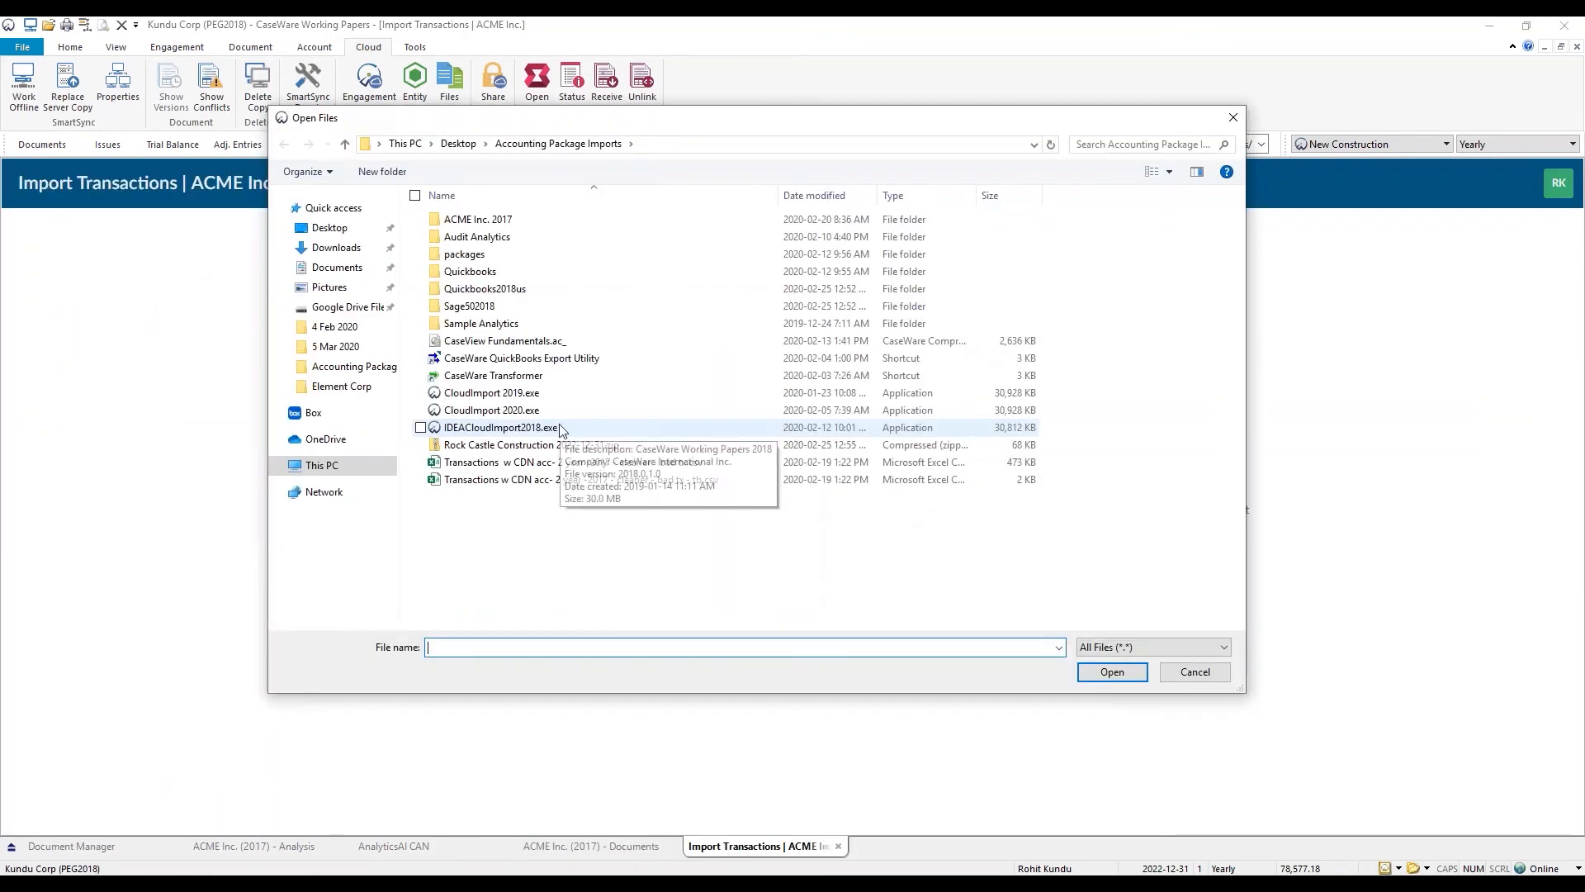
double_click(589, 464)
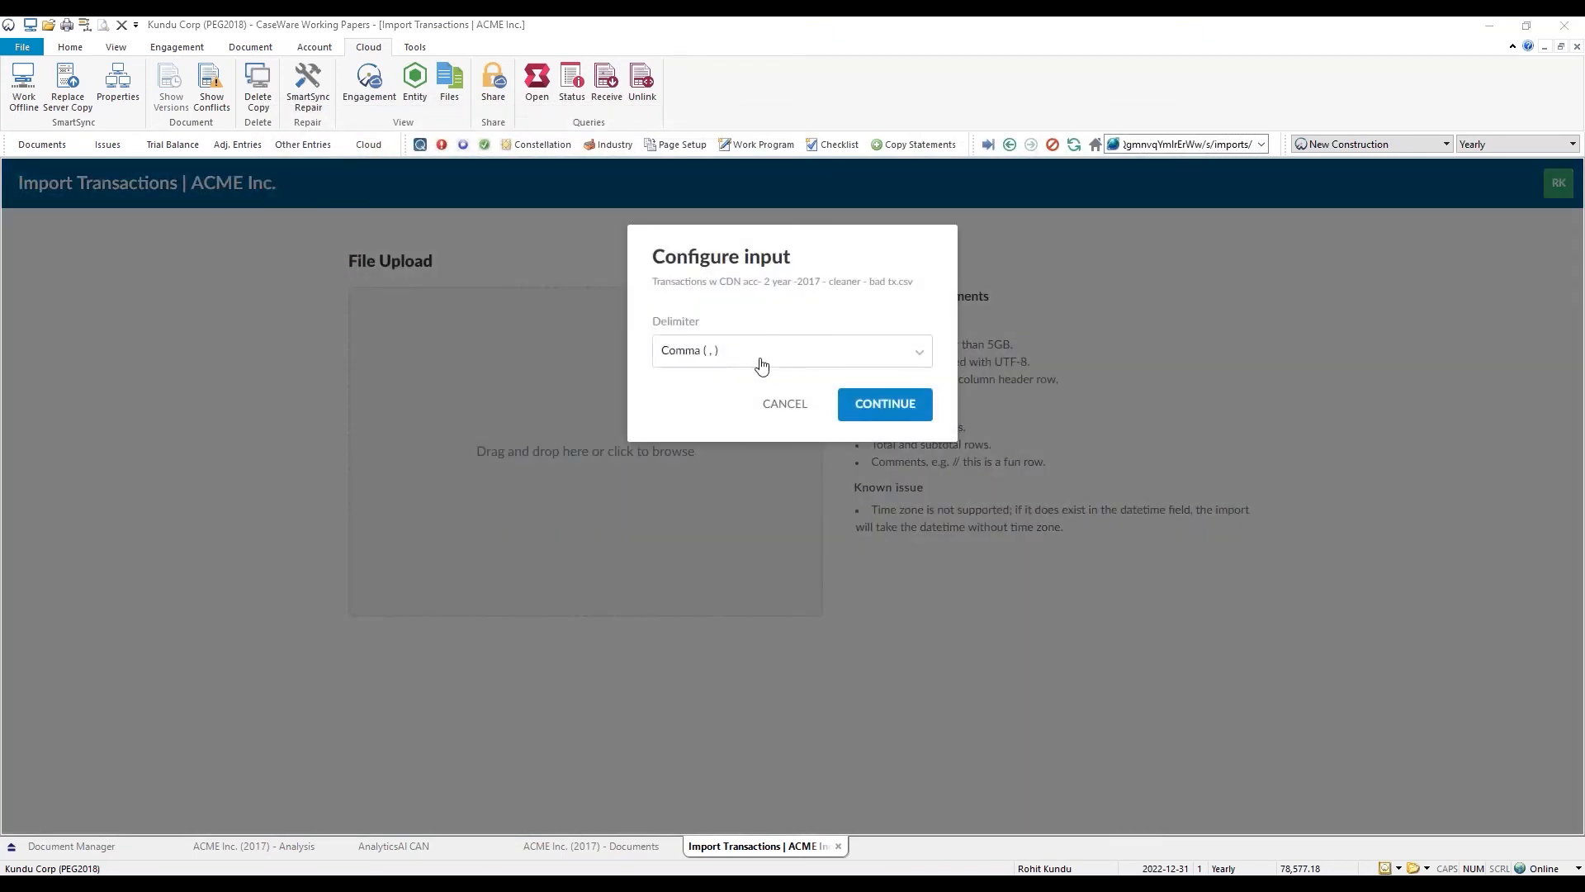
click(882, 415)
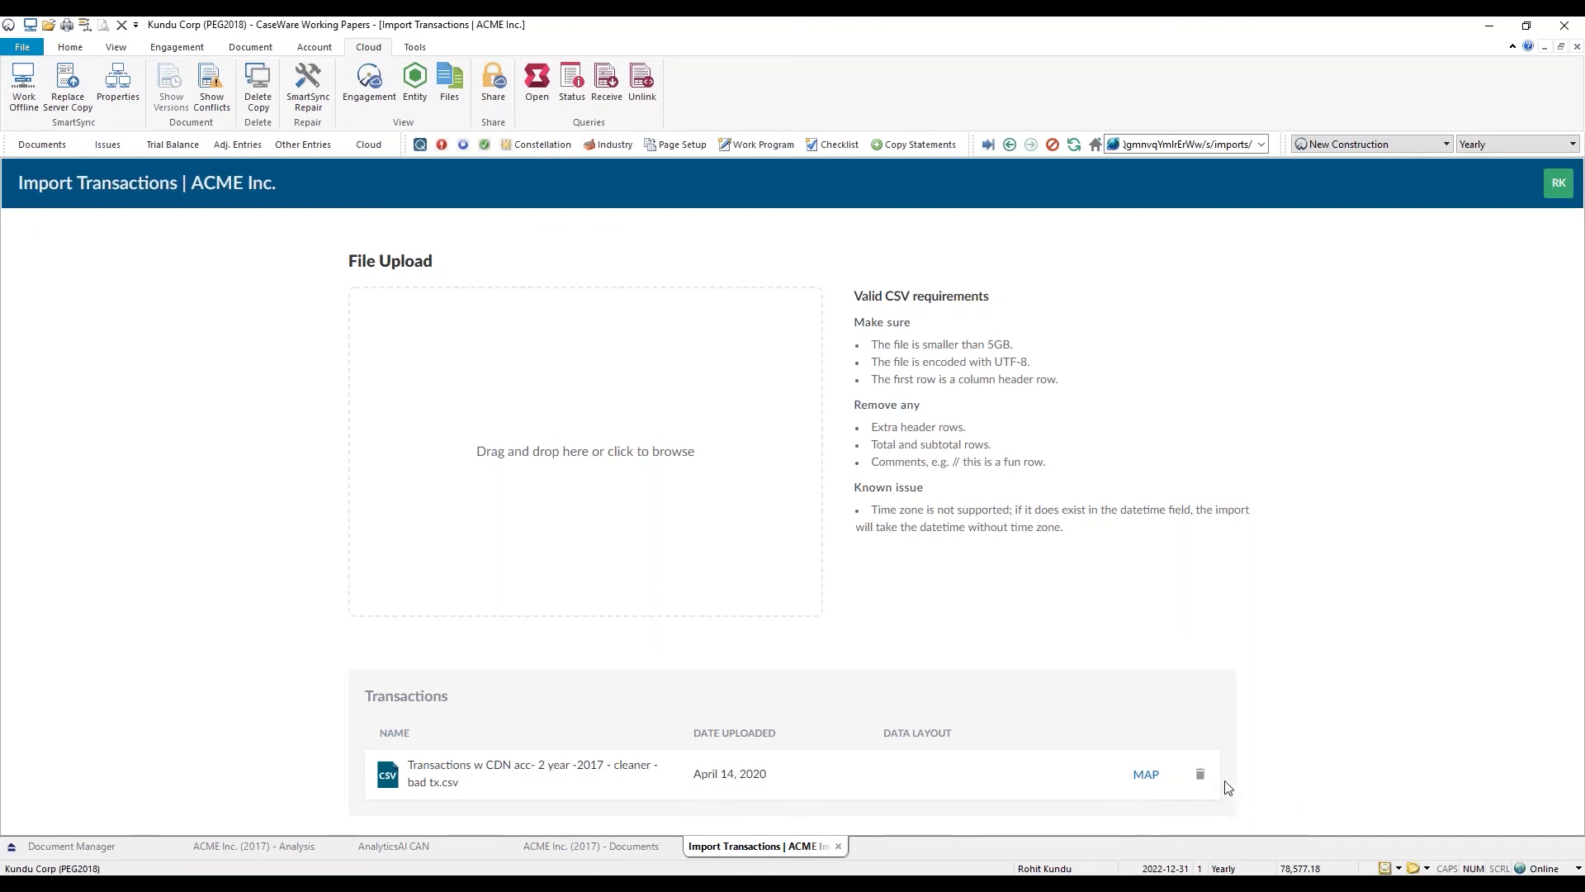
click(1140, 776)
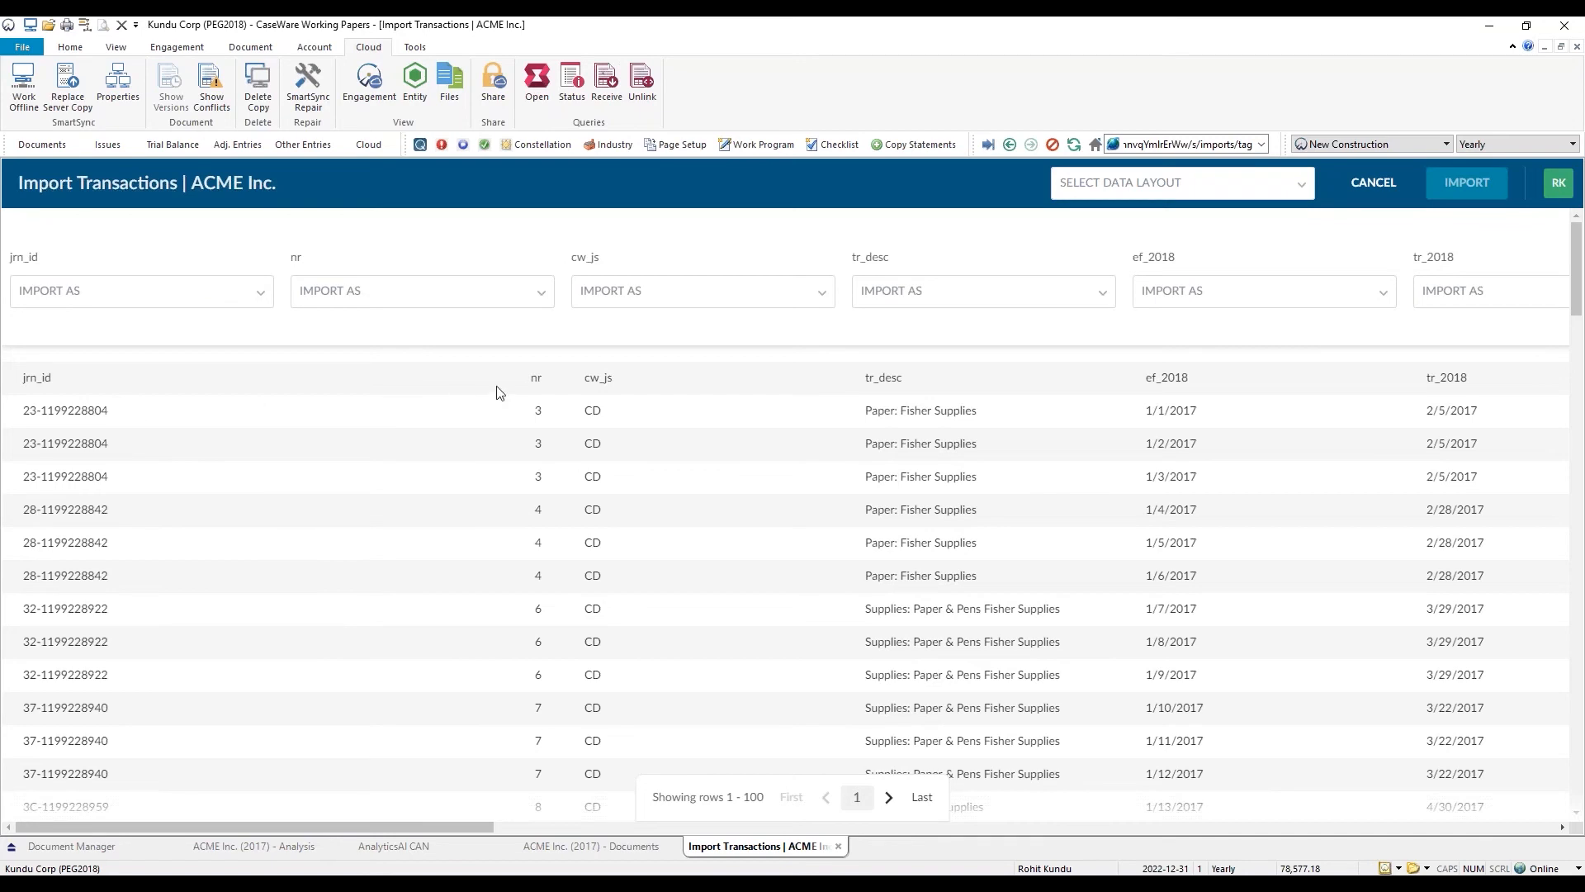
Step: Tag the tr_desc column as Detail Comment
click(871, 297)
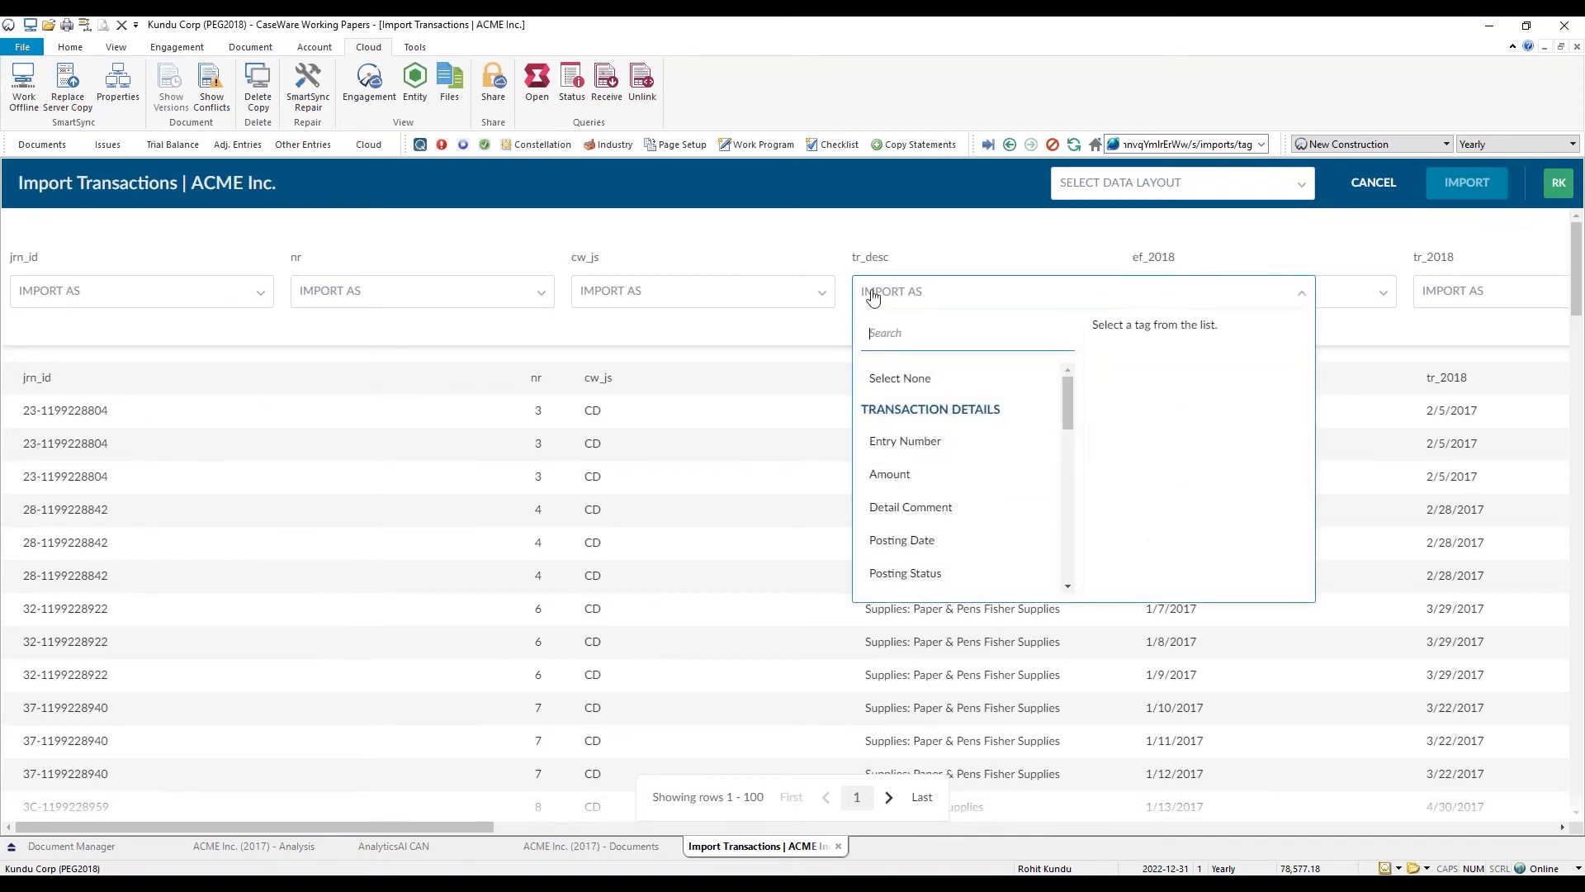
click(892, 246)
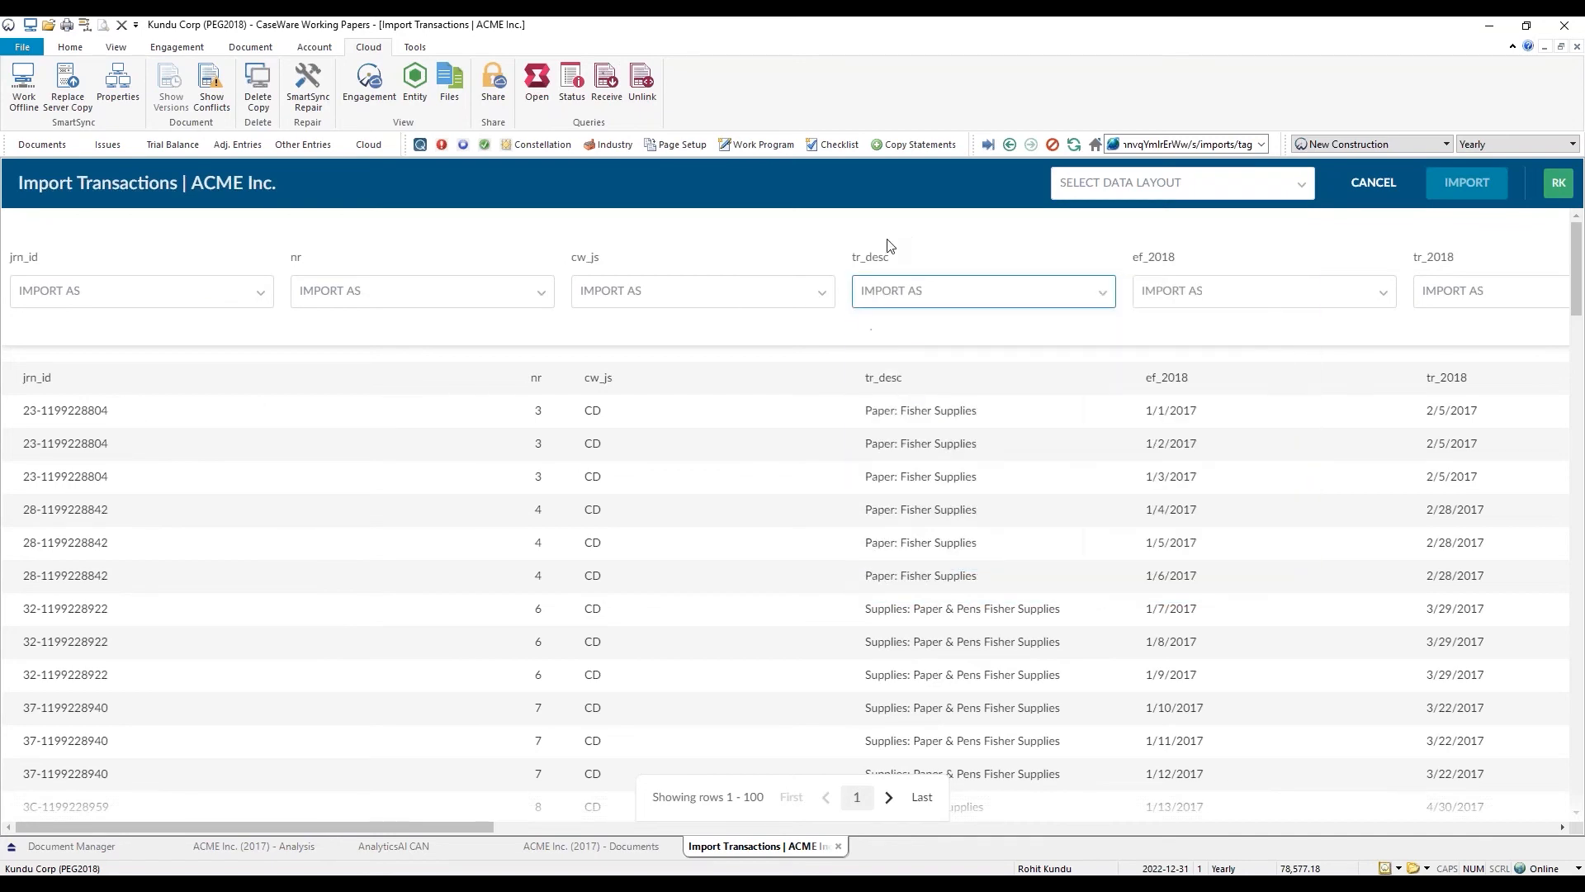
click(895, 295)
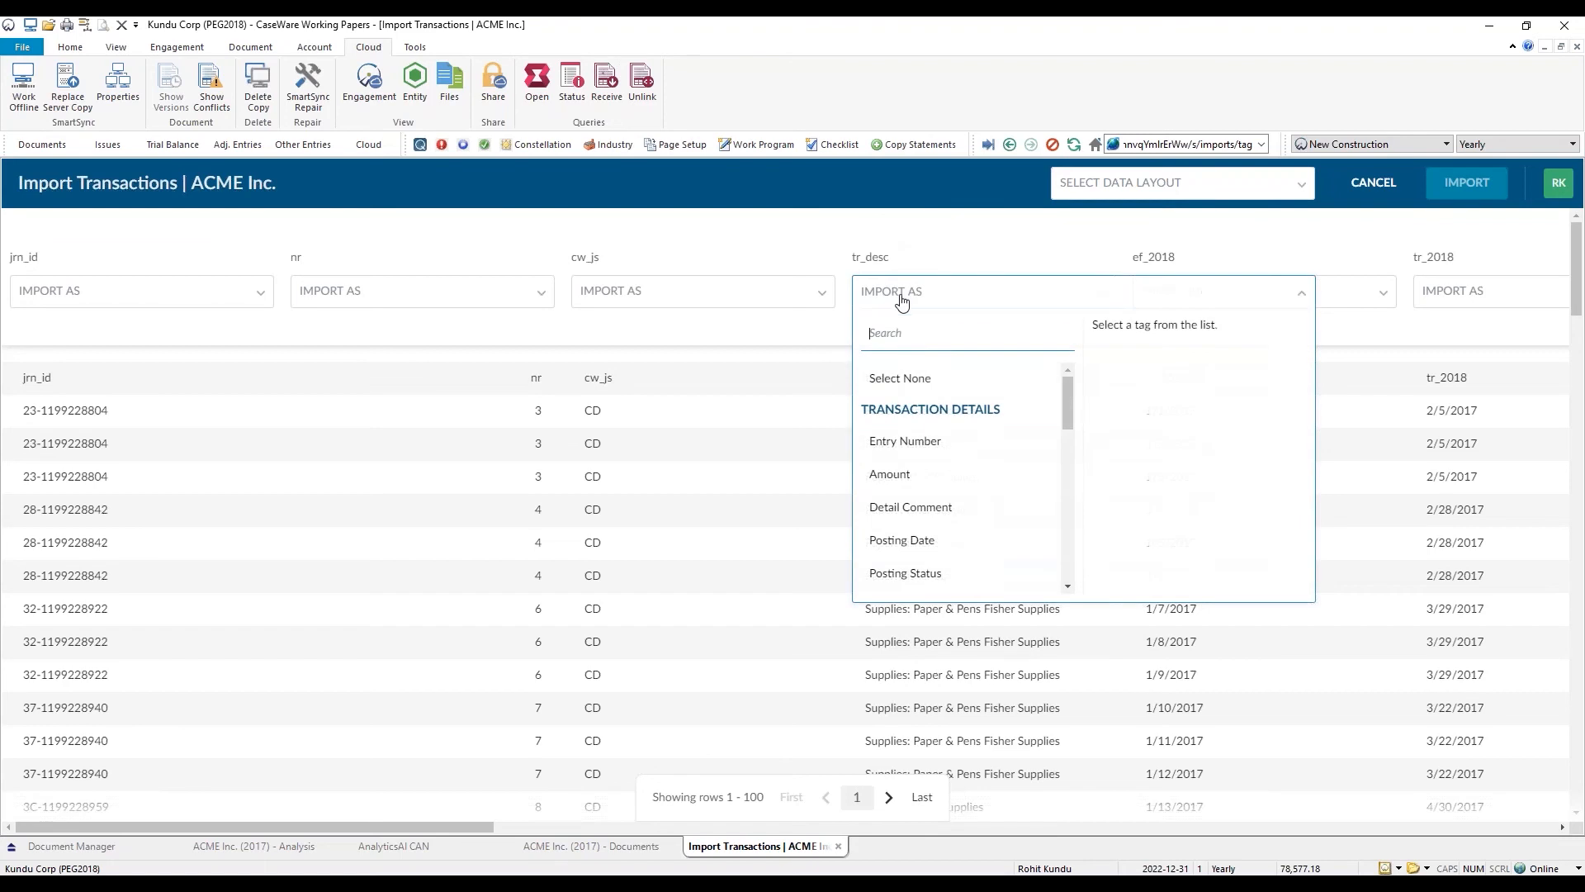
click(943, 519)
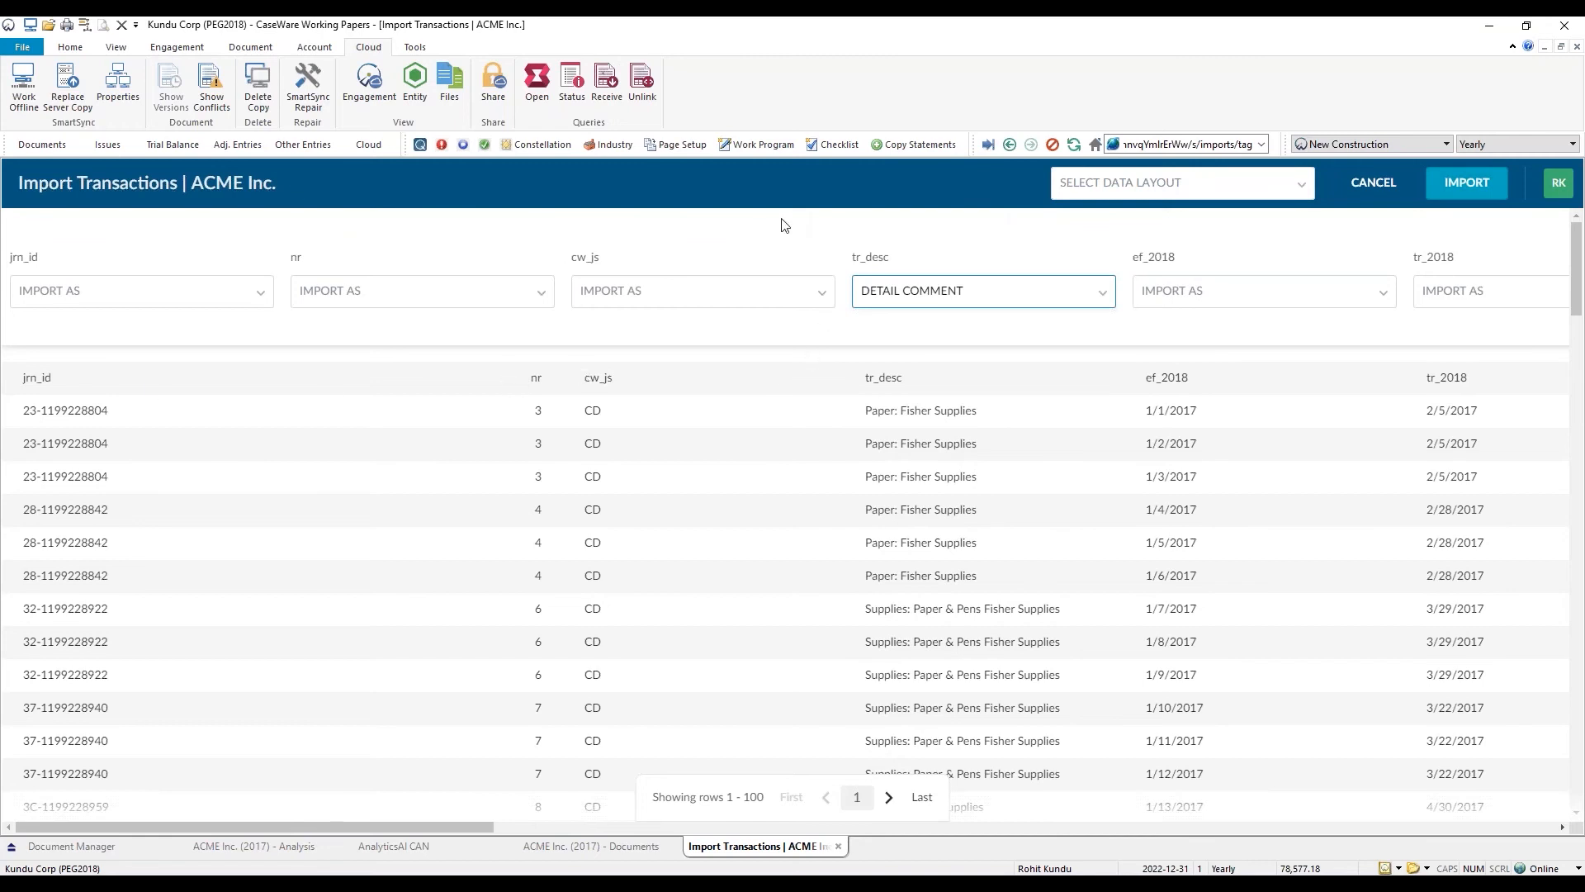
Step: Apply the Quickbooks 2017 data layout to the transaction columns, import the file and close the import page
click(1118, 189)
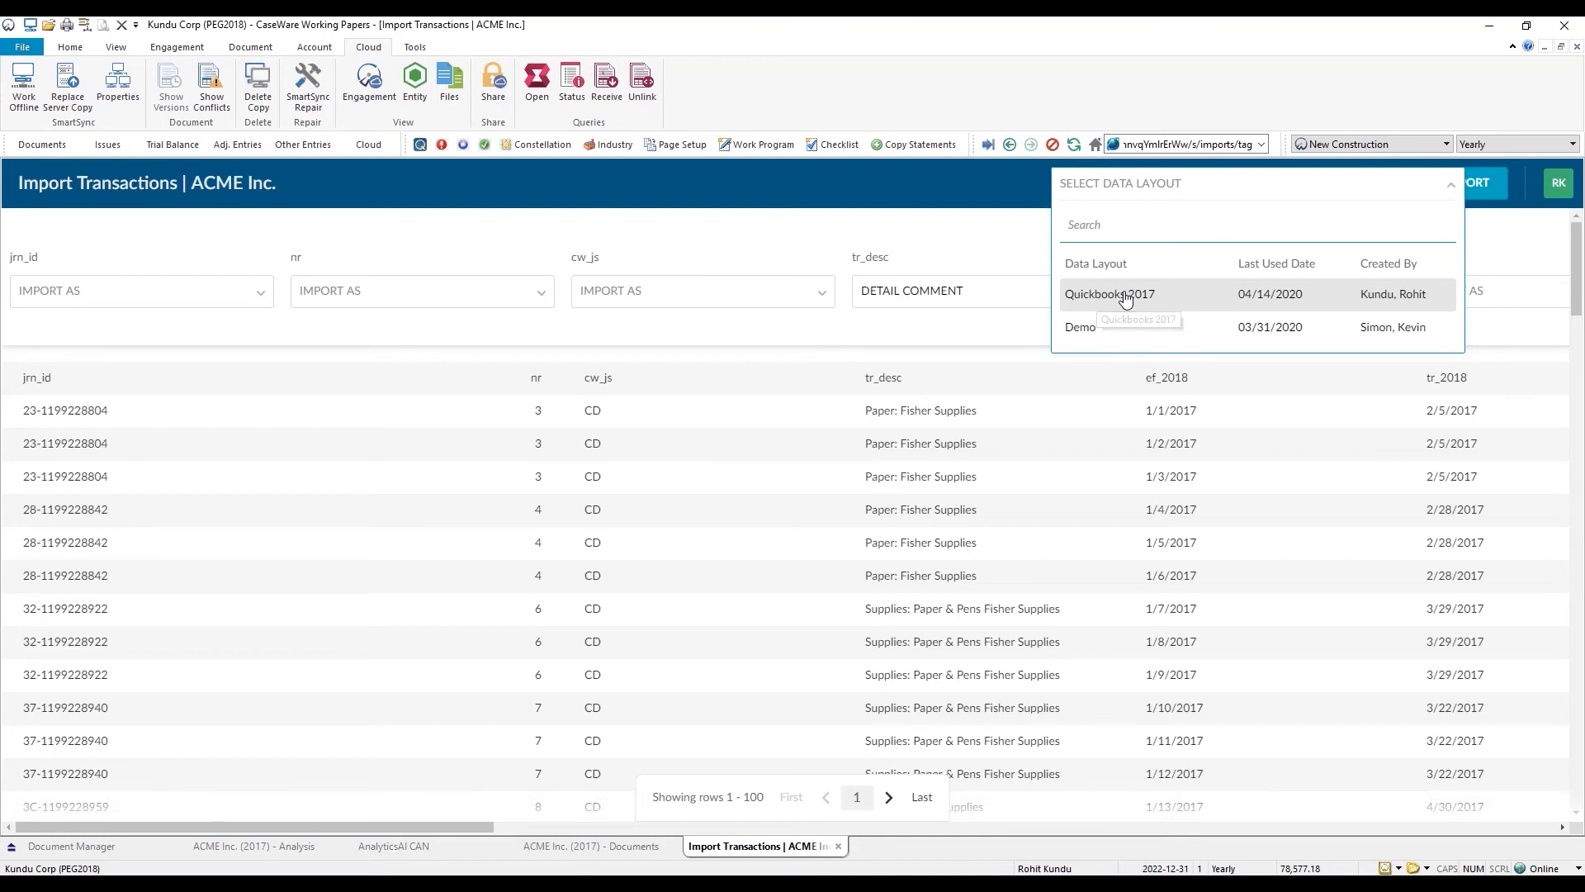
click(1125, 296)
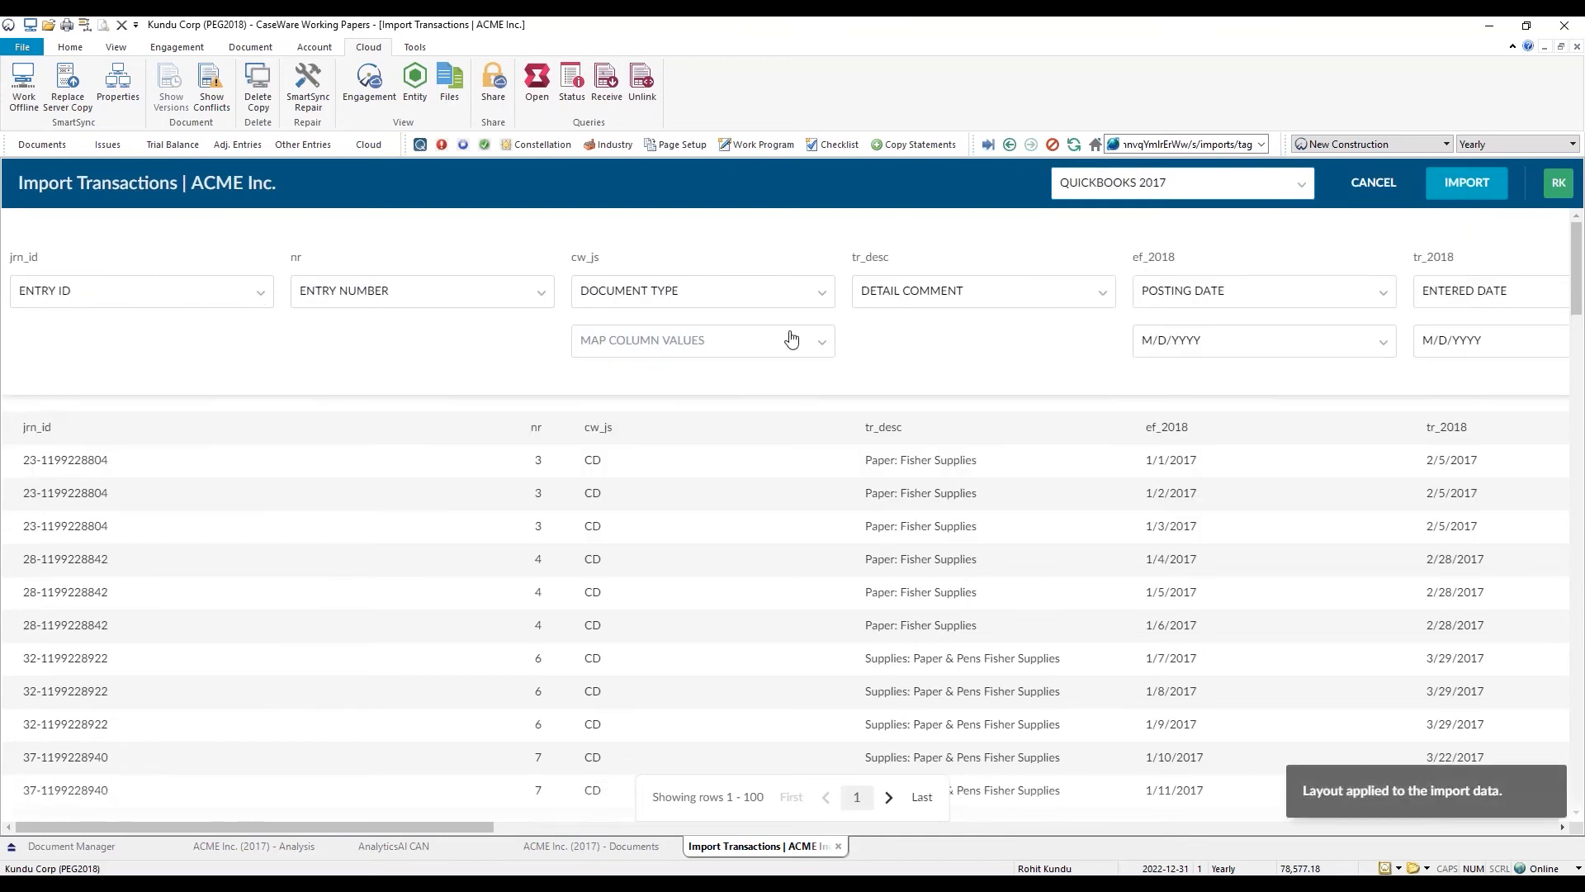
click(1455, 189)
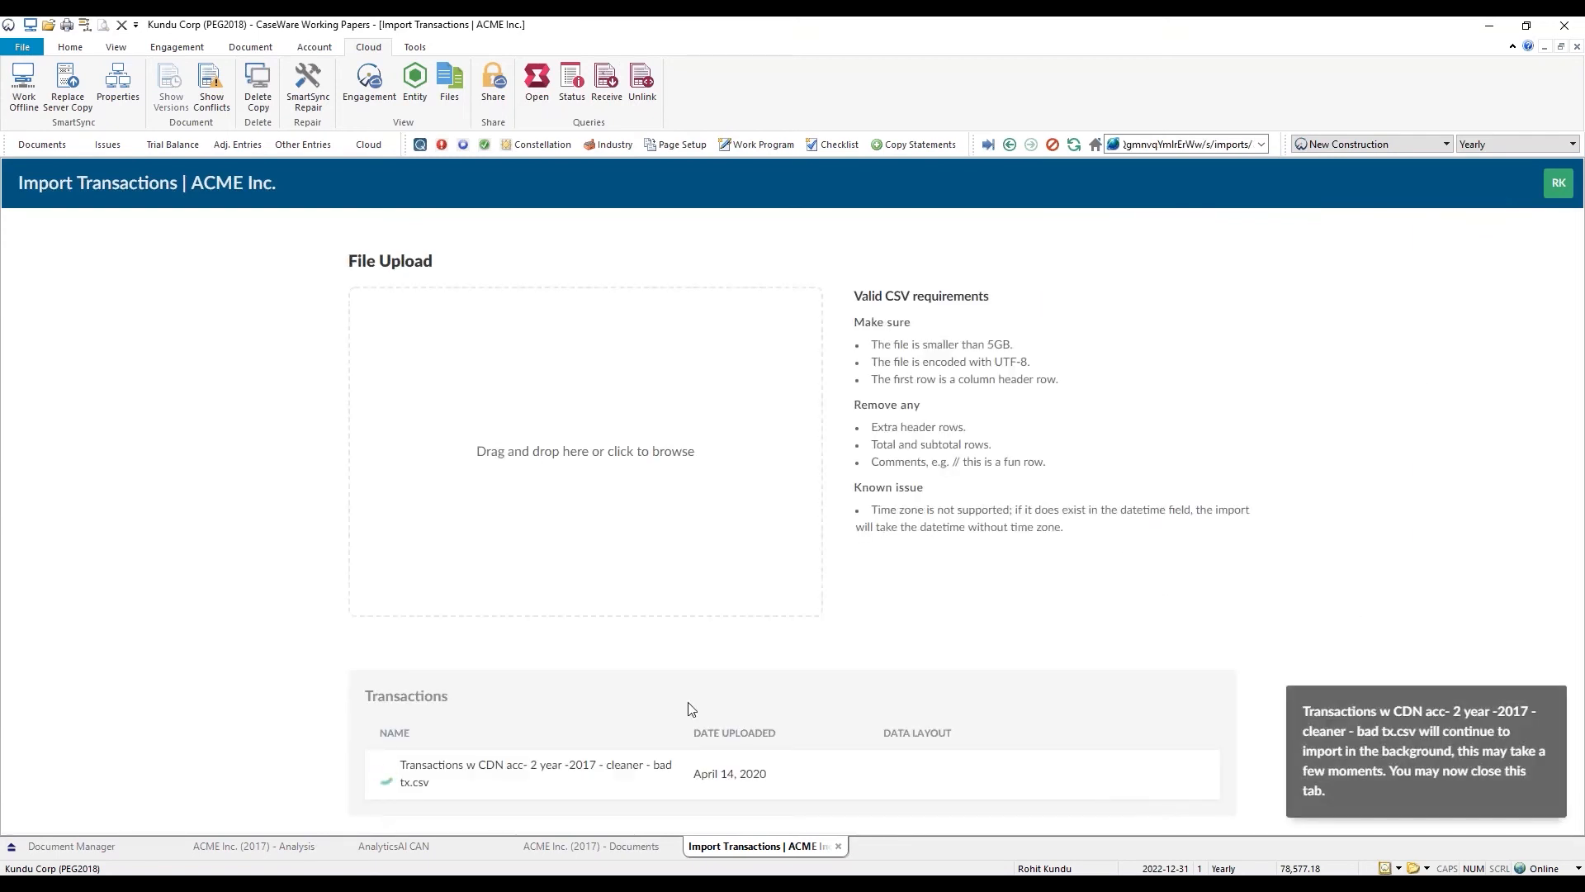
click(838, 846)
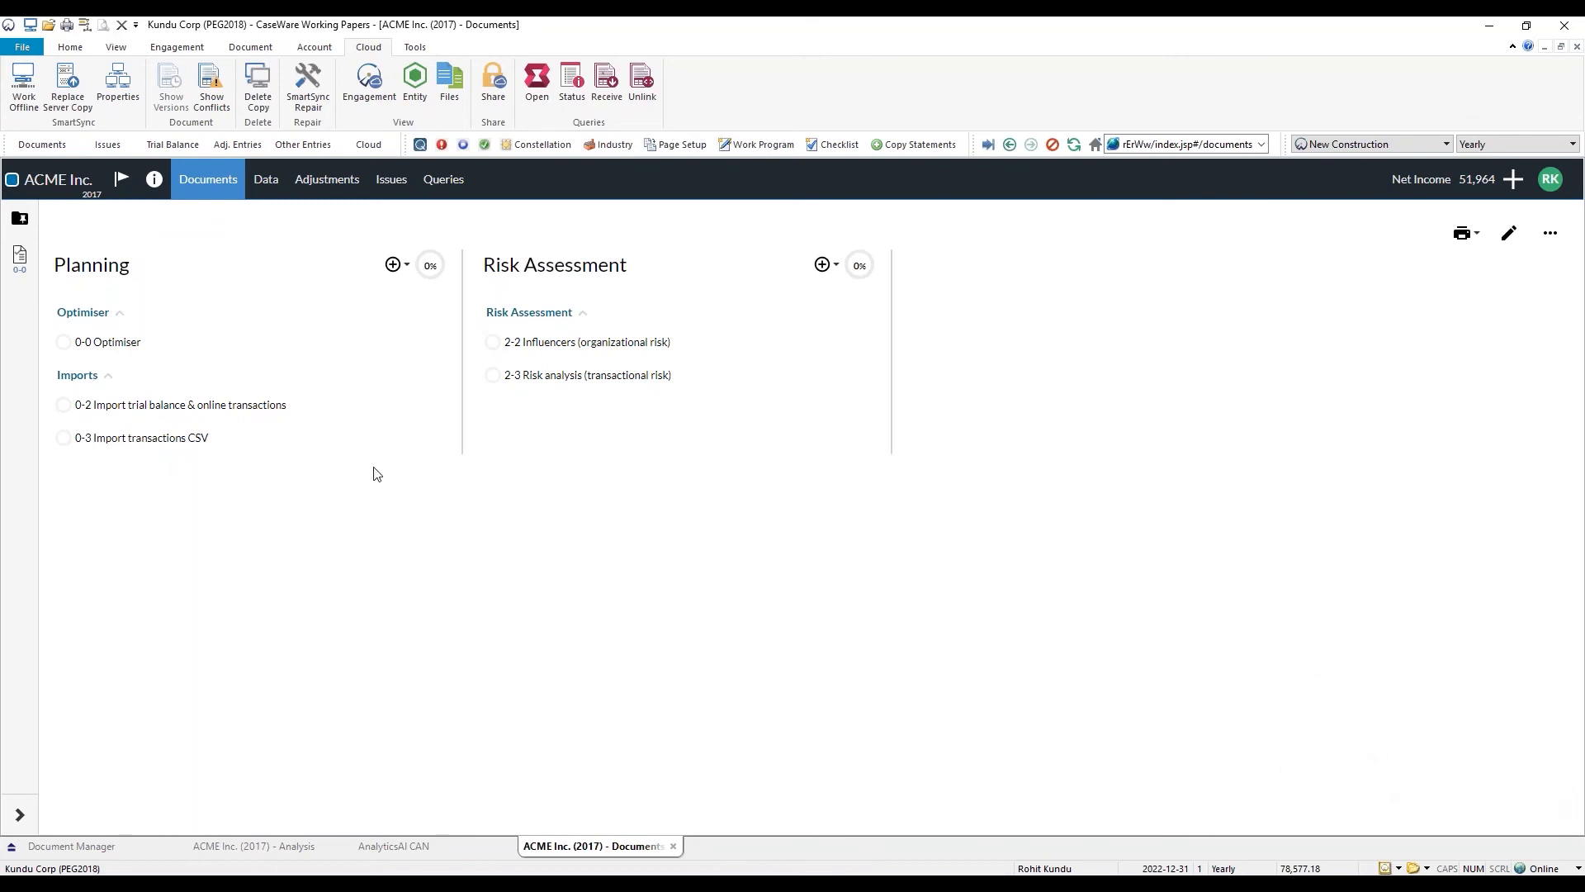
Step: Inspect the Sales account's transactions from the trial balance, including the details of the January 3, 2017 entry
click(266, 182)
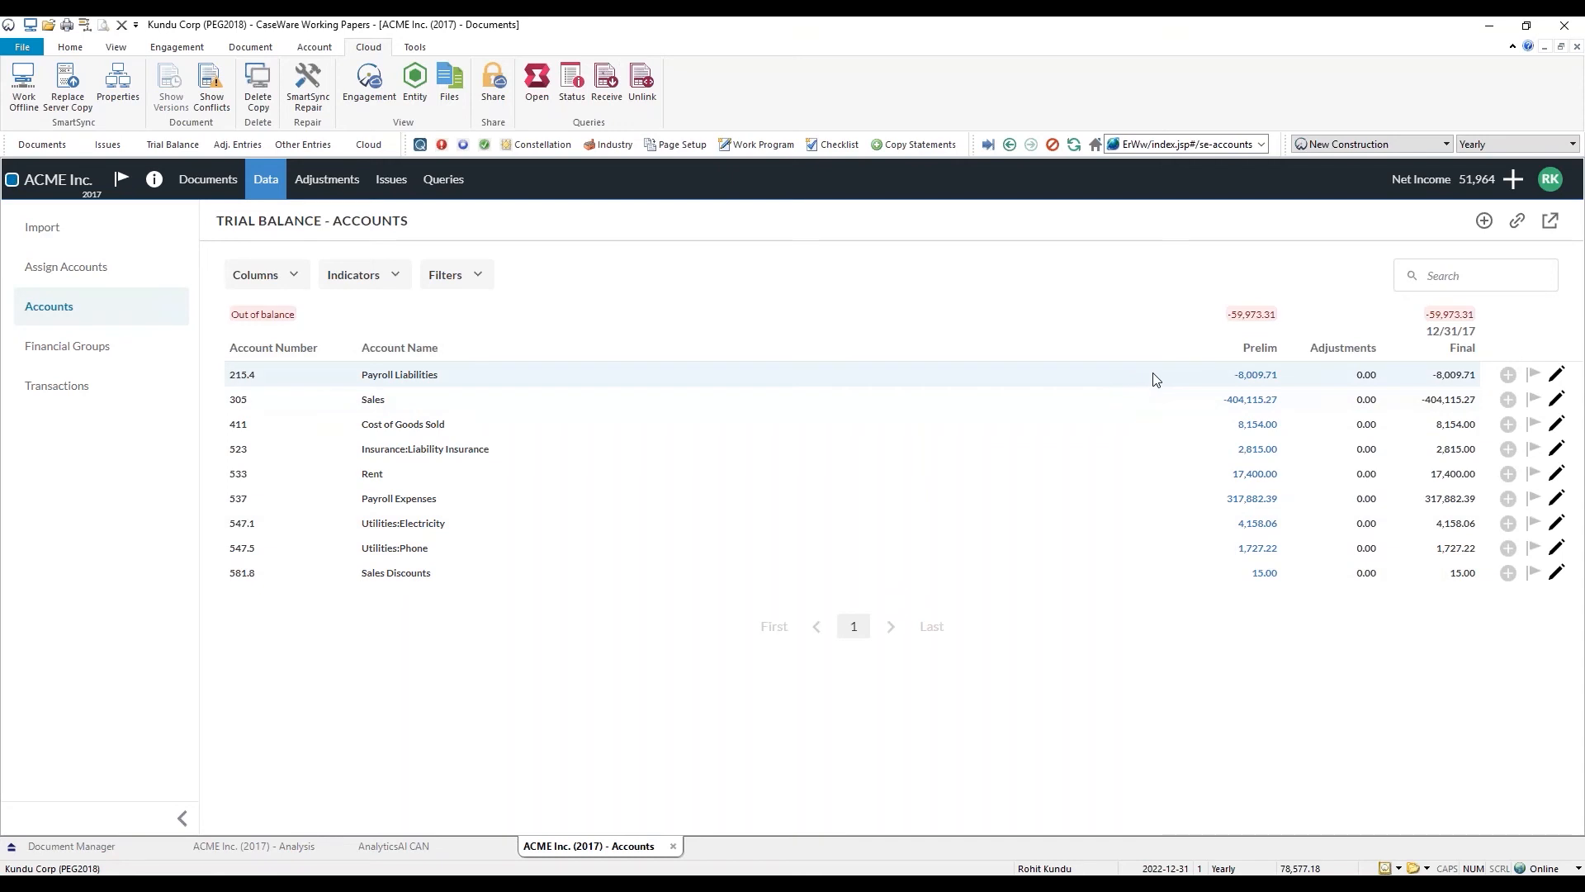
click(1261, 402)
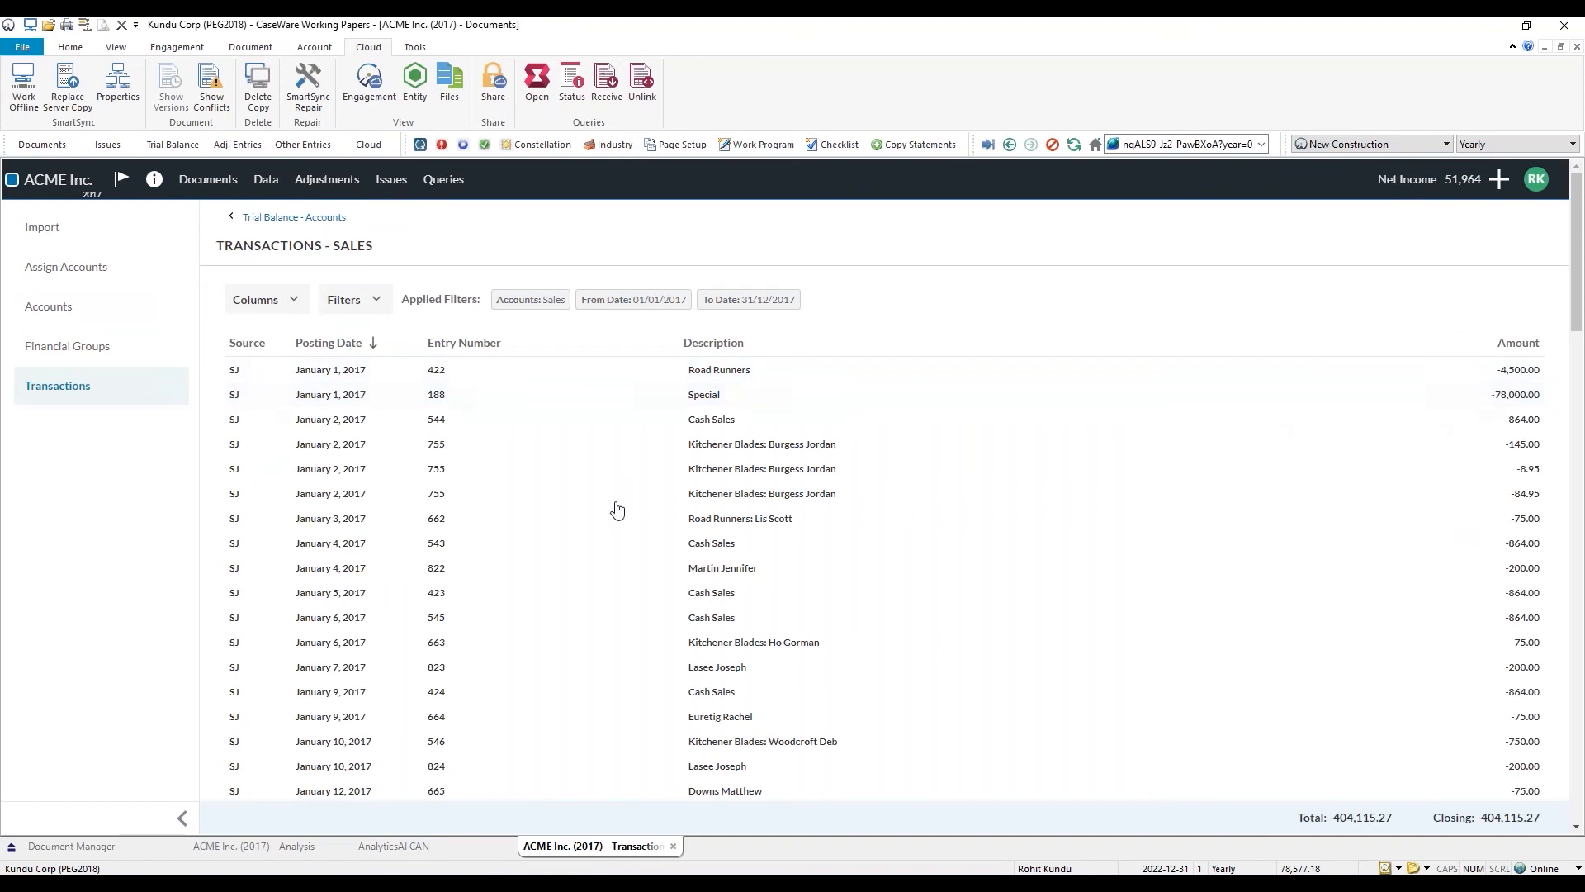
click(395, 529)
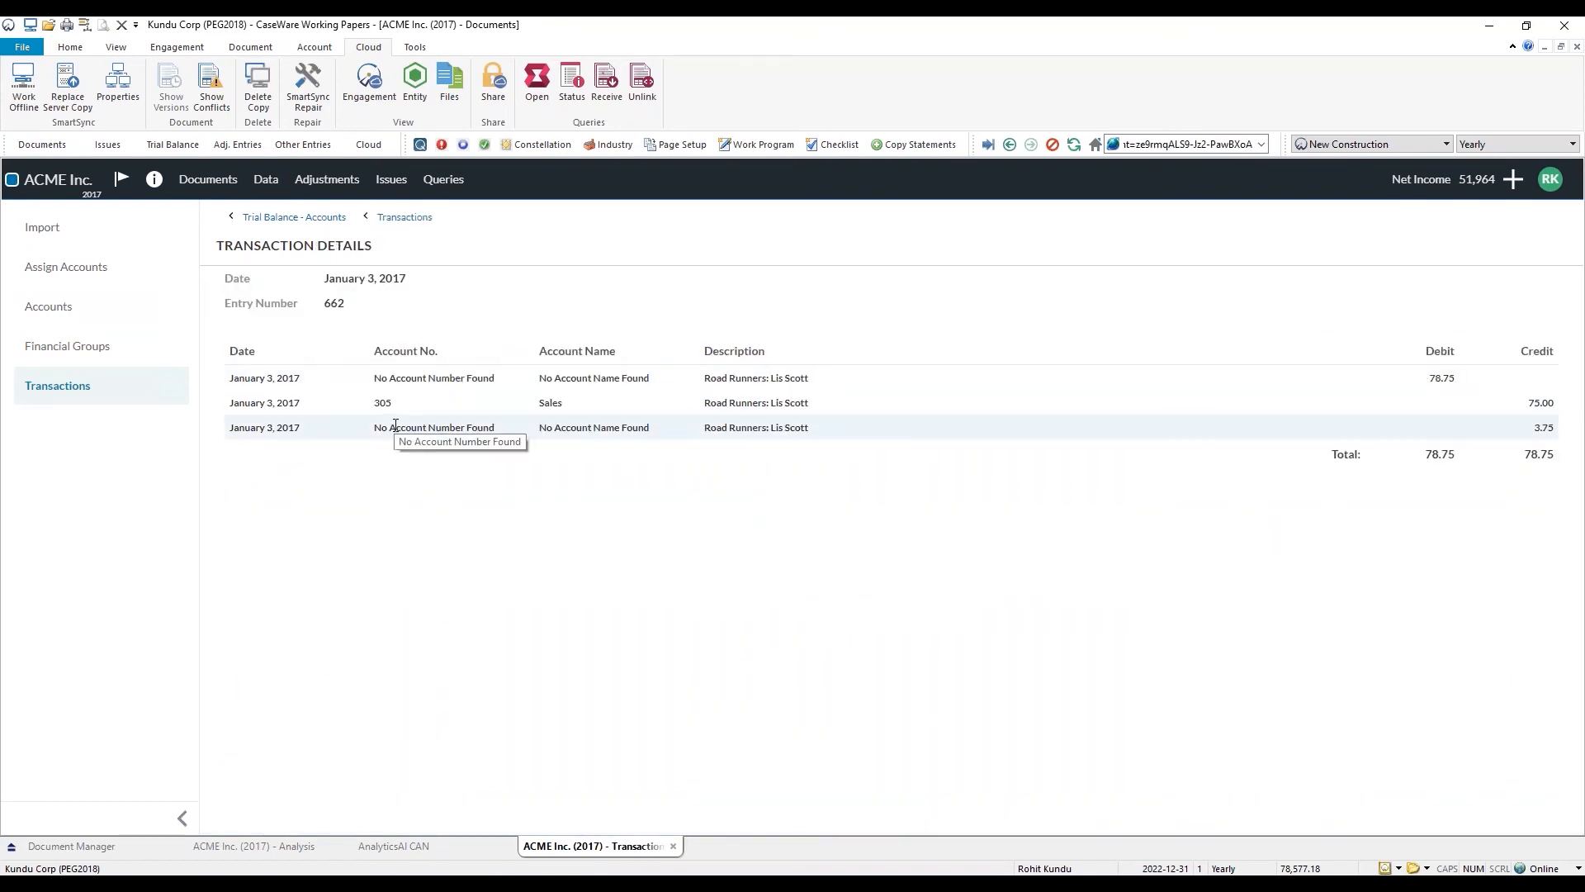
click(383, 219)
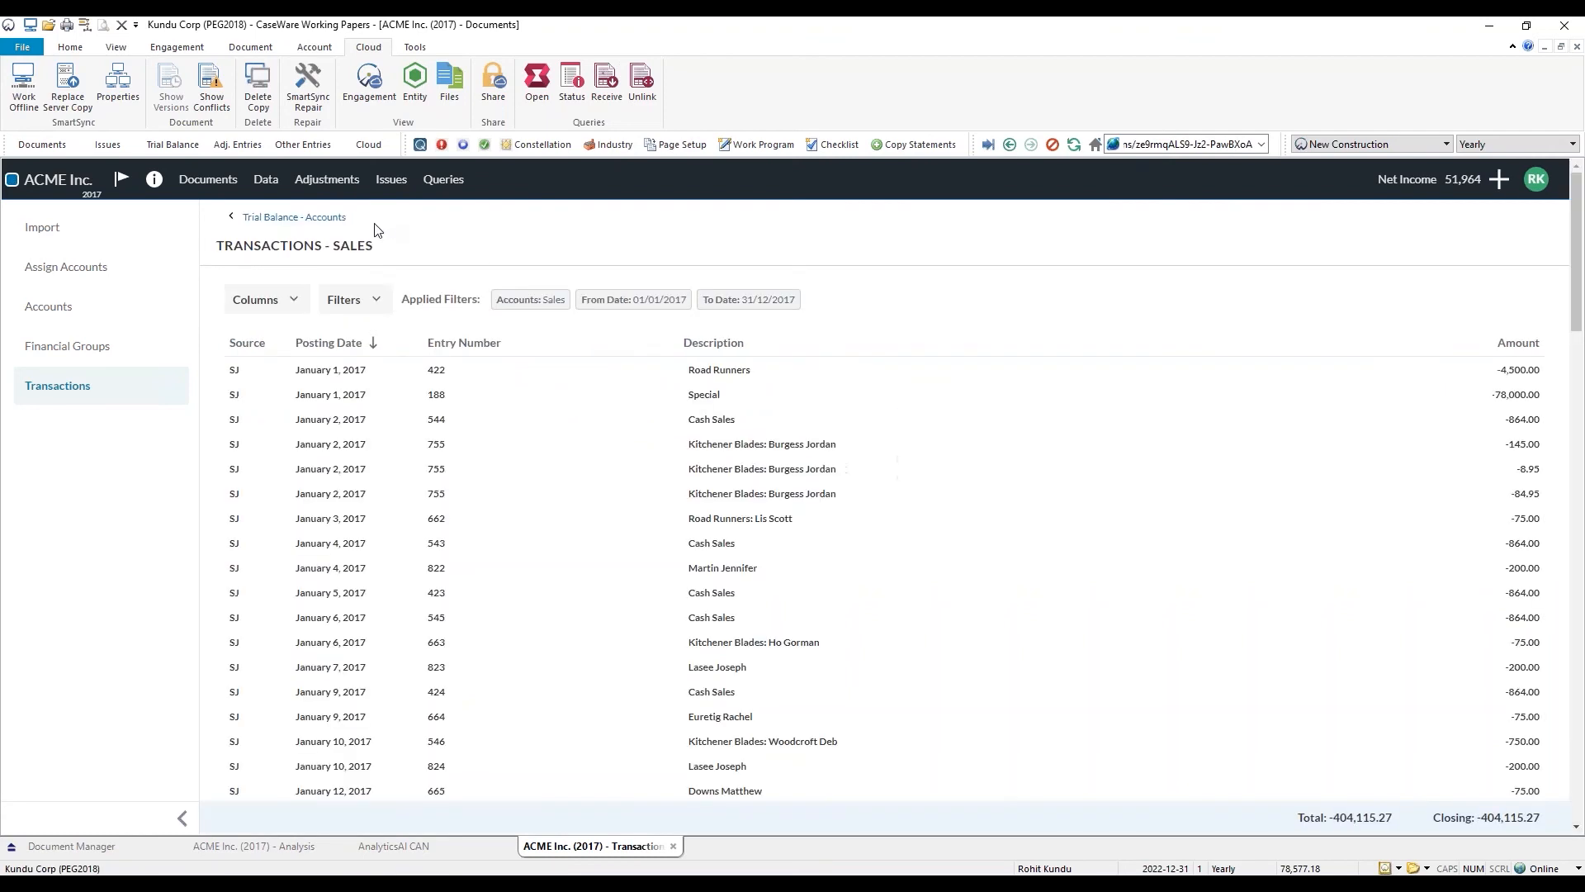
Step: Examine the financial group, account and source filter options for the Sales transactions
click(355, 301)
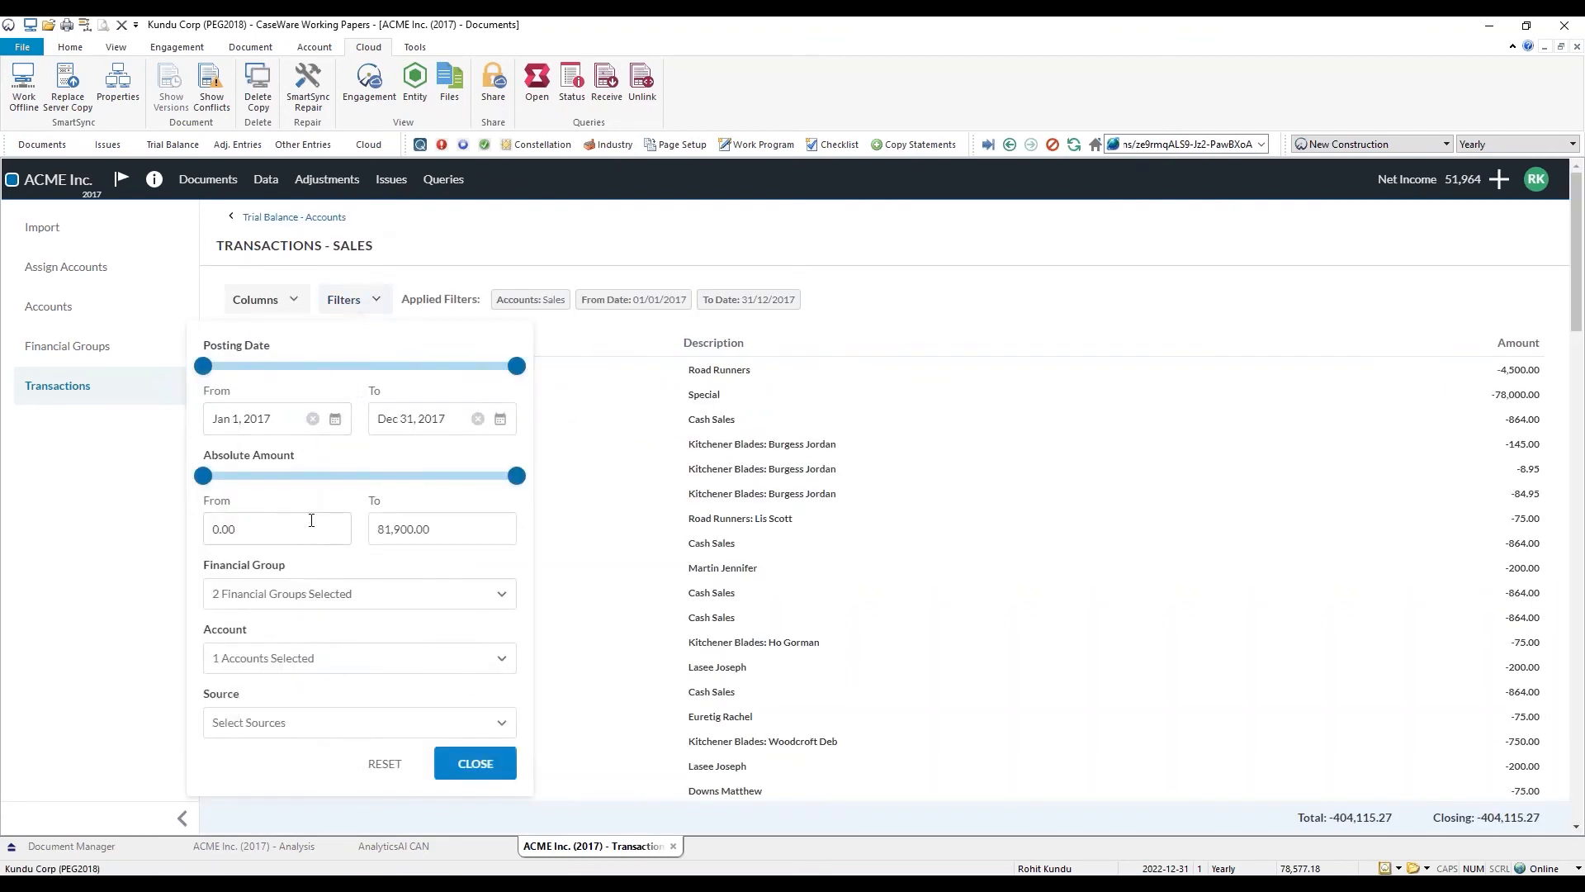
click(412, 605)
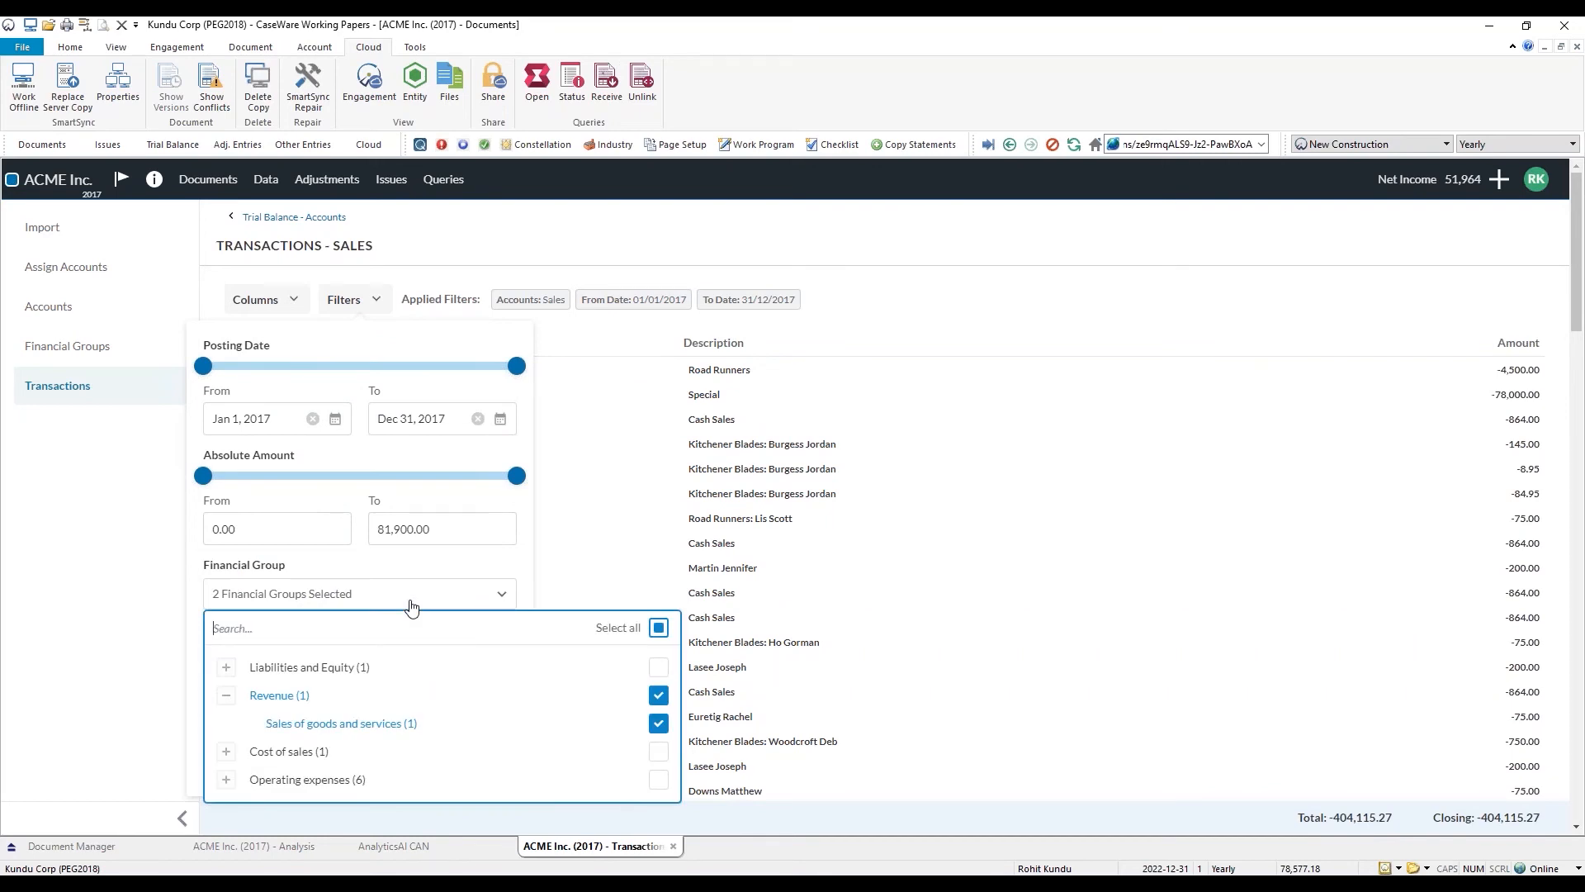
click(412, 605)
click(406, 663)
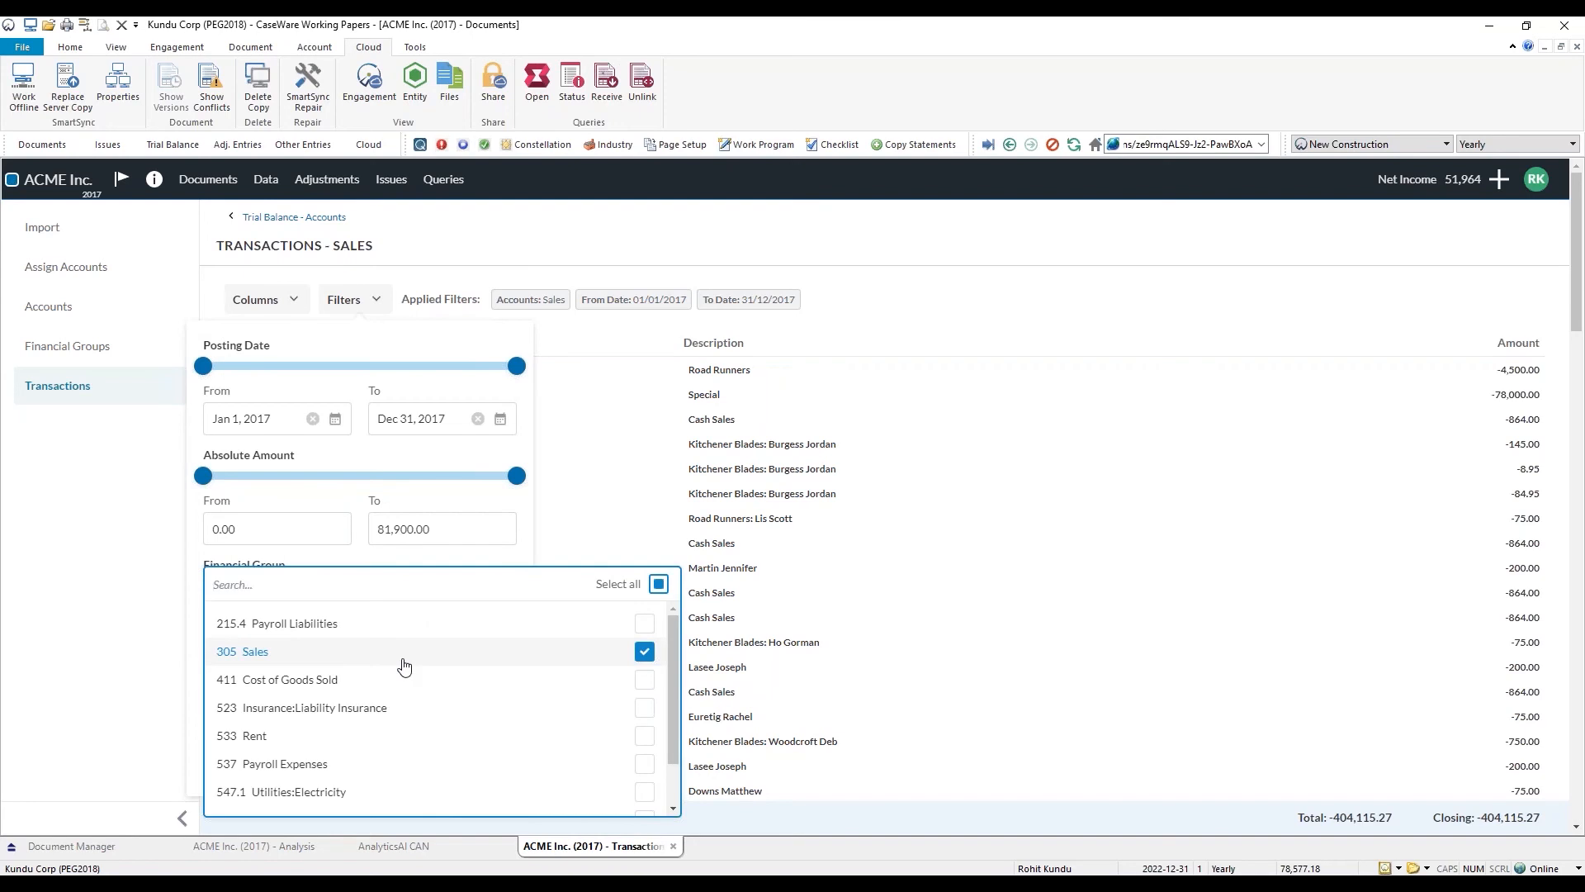
click(173, 652)
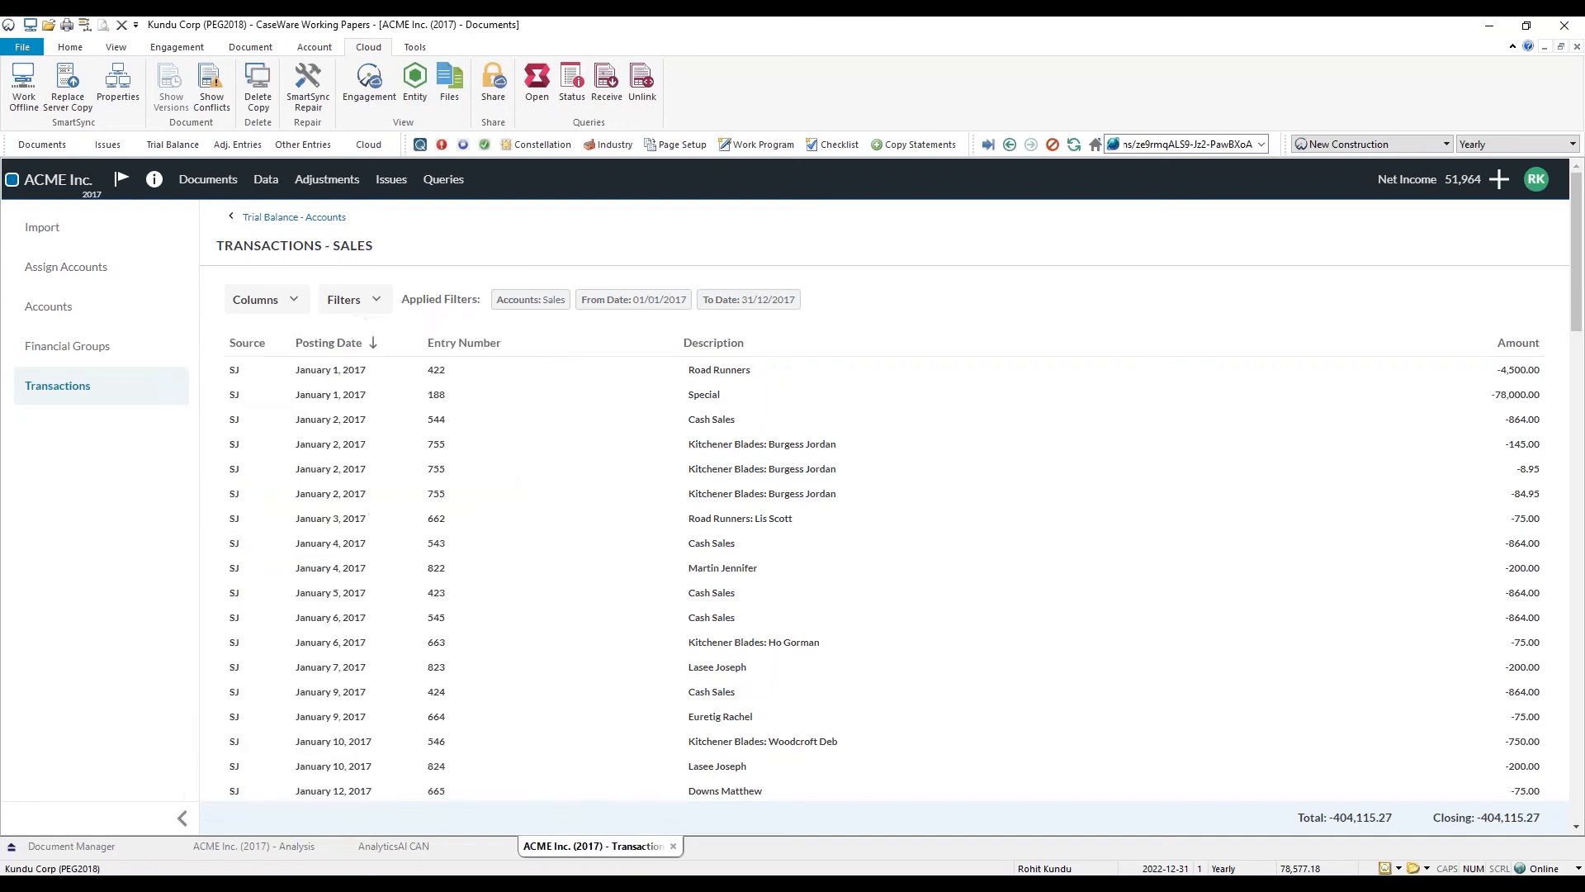
click(345, 299)
click(364, 722)
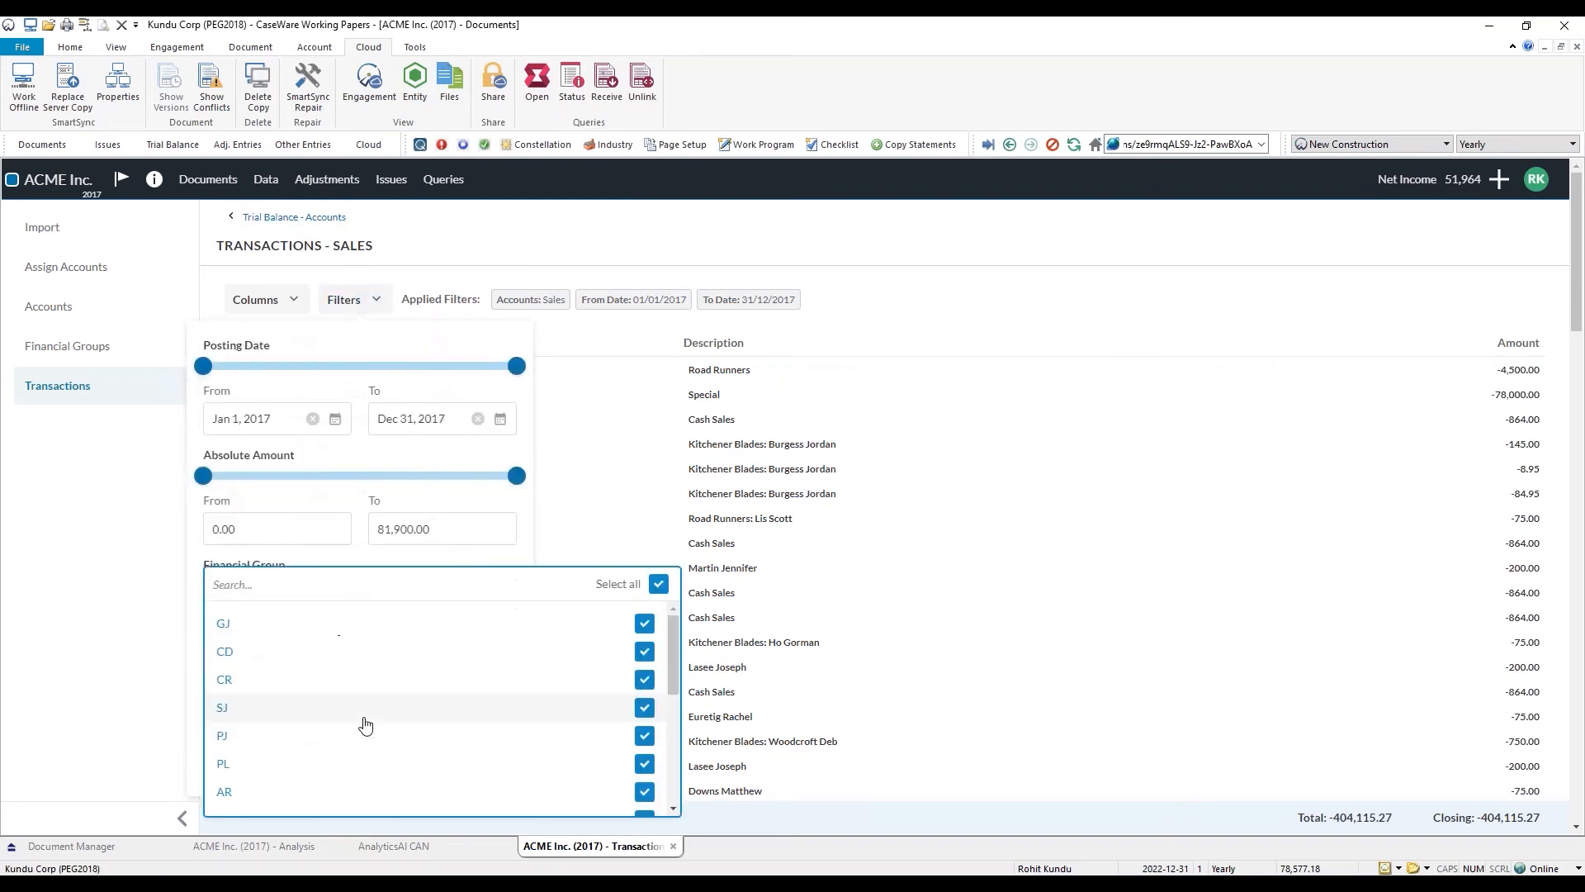
Step: Check which columns the transaction list can display, and return to the trial balance accounts
click(263, 299)
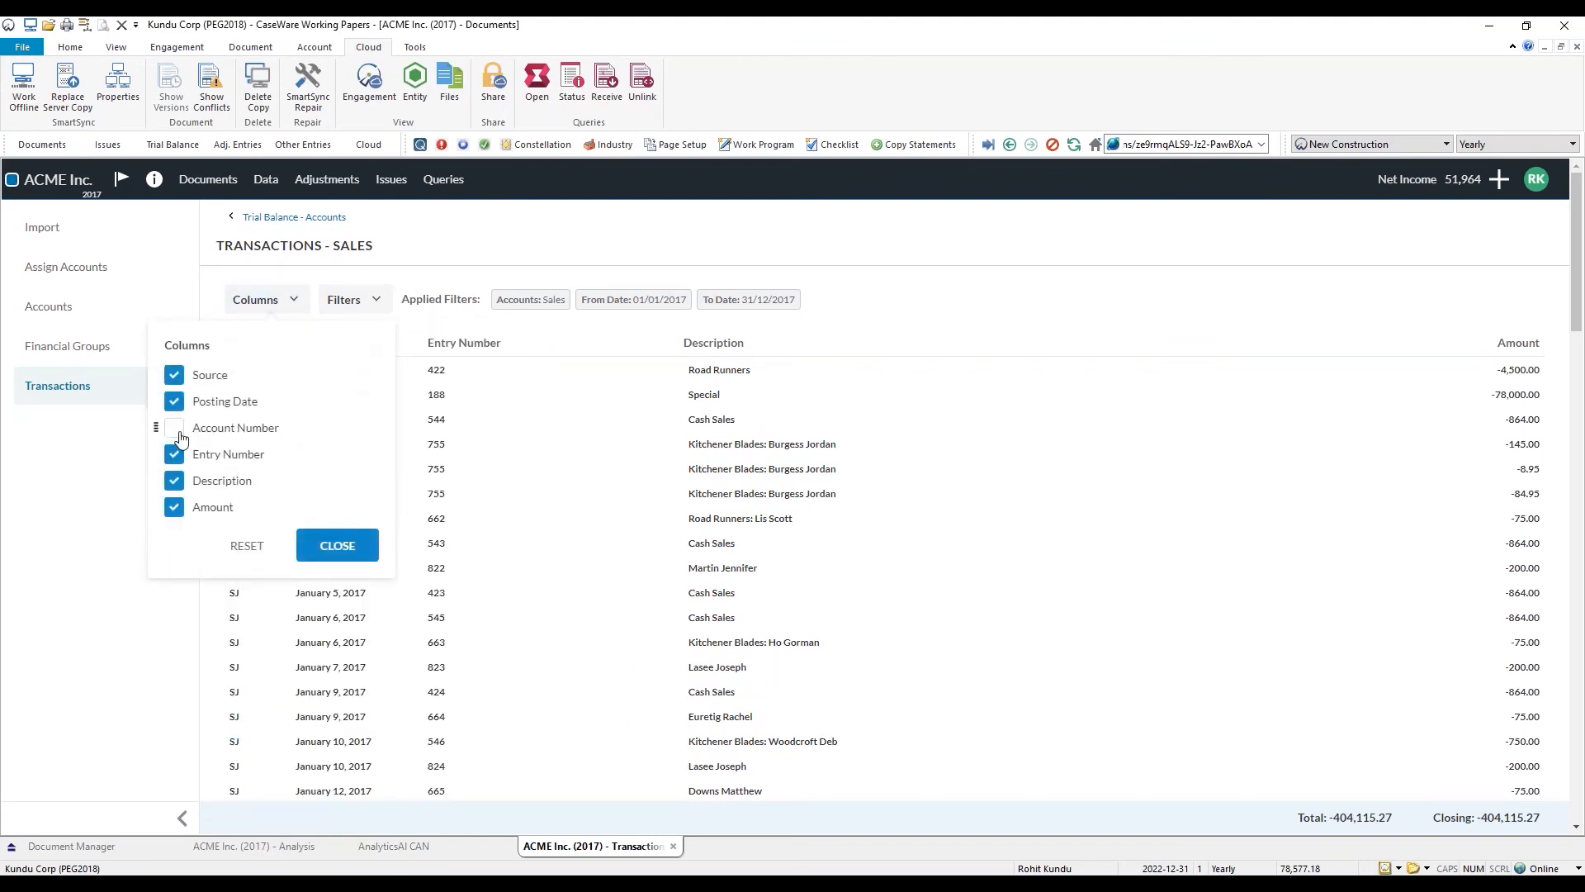
click(328, 545)
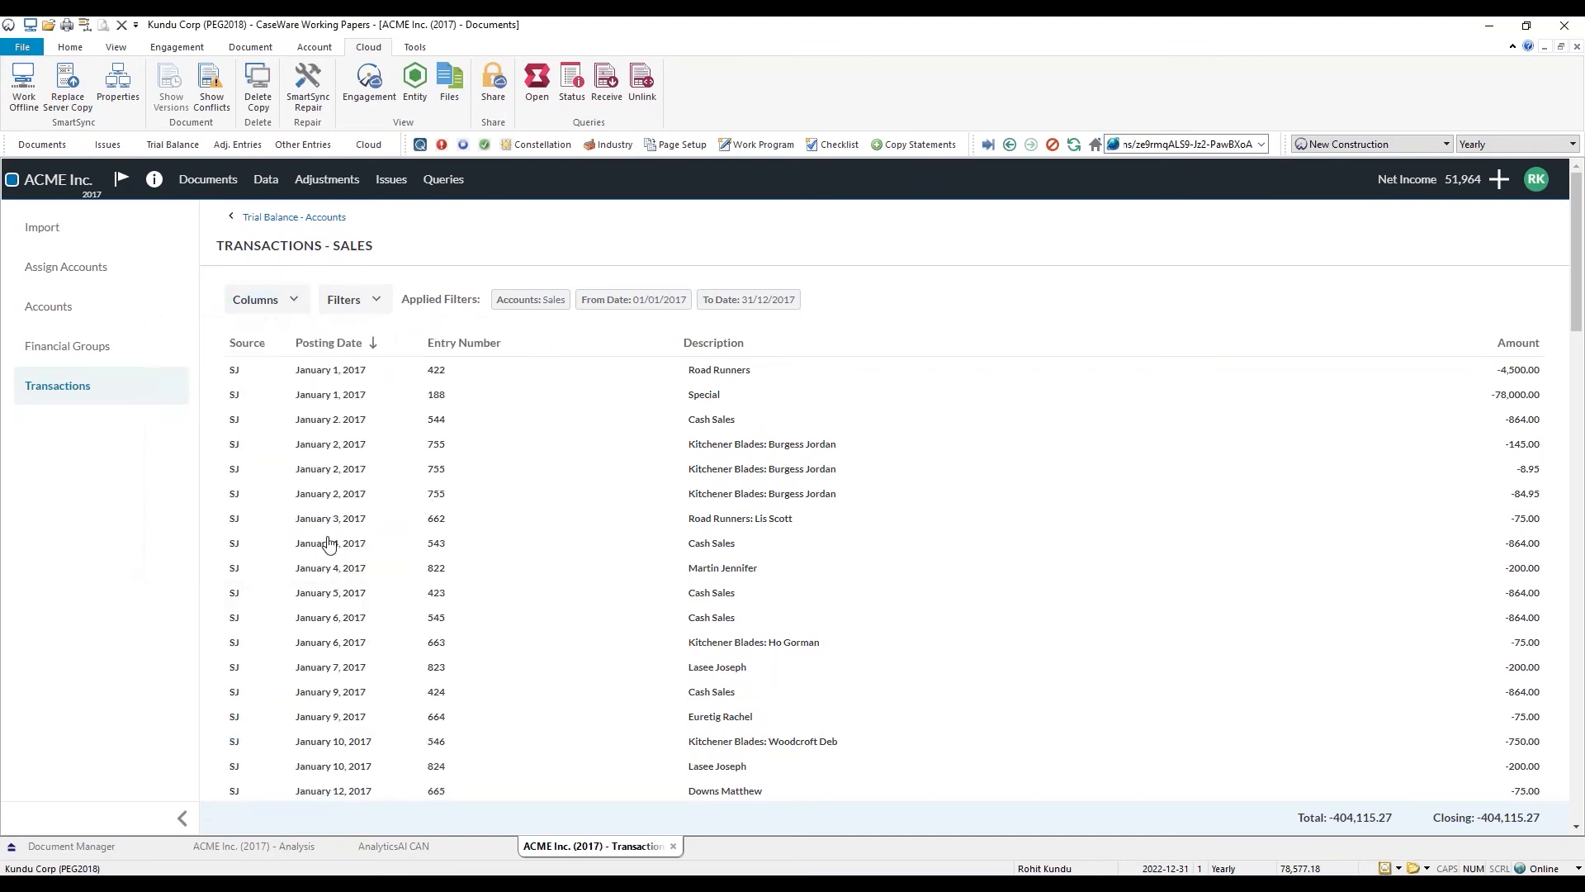
click(201, 190)
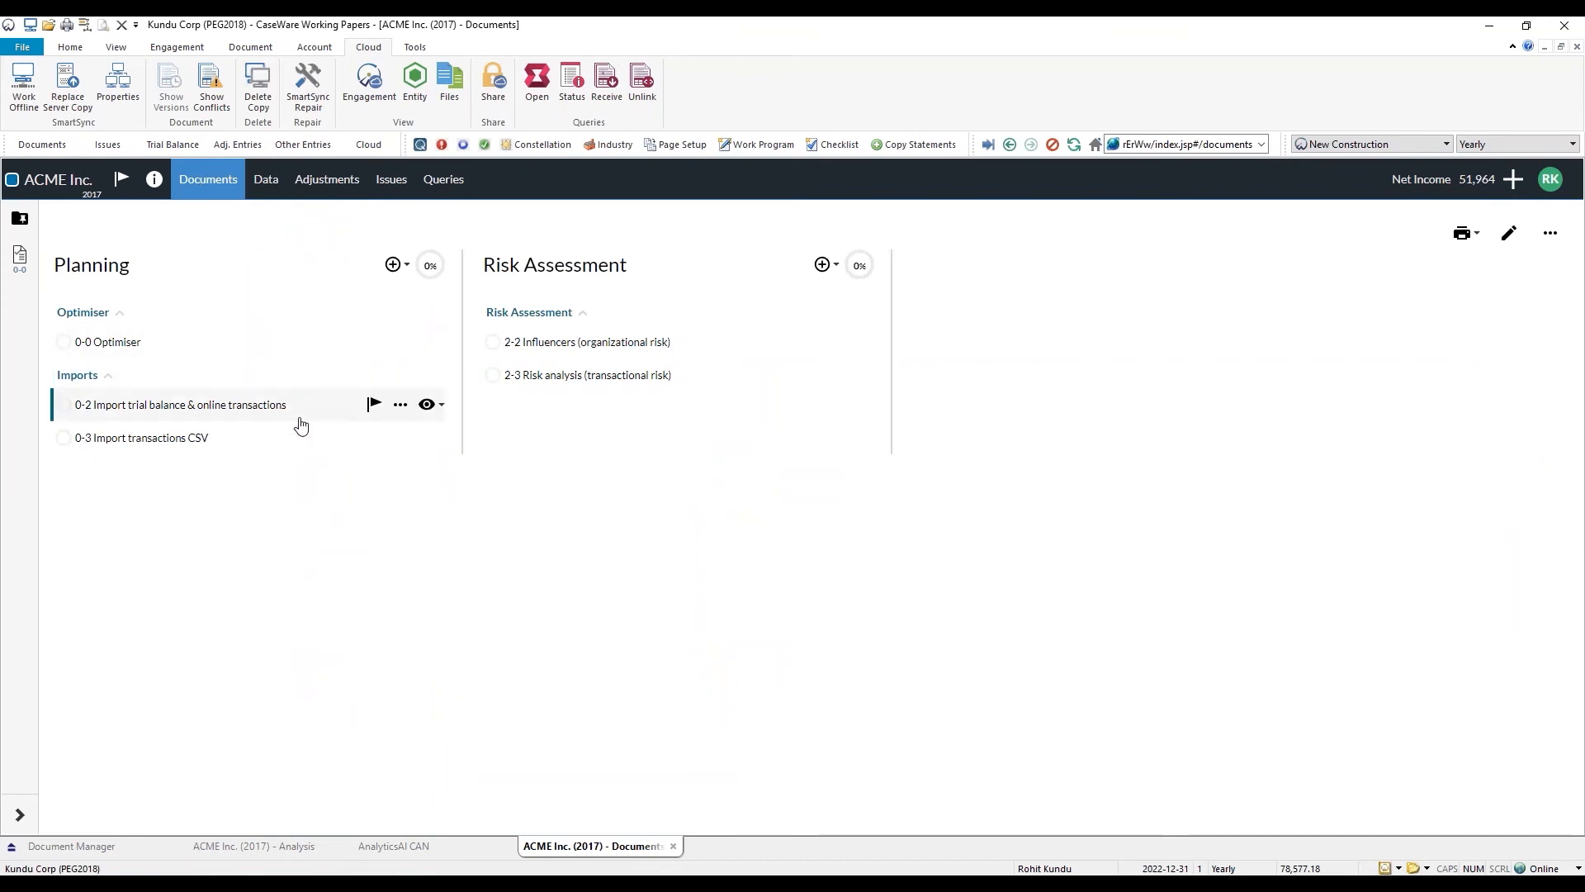
click(266, 180)
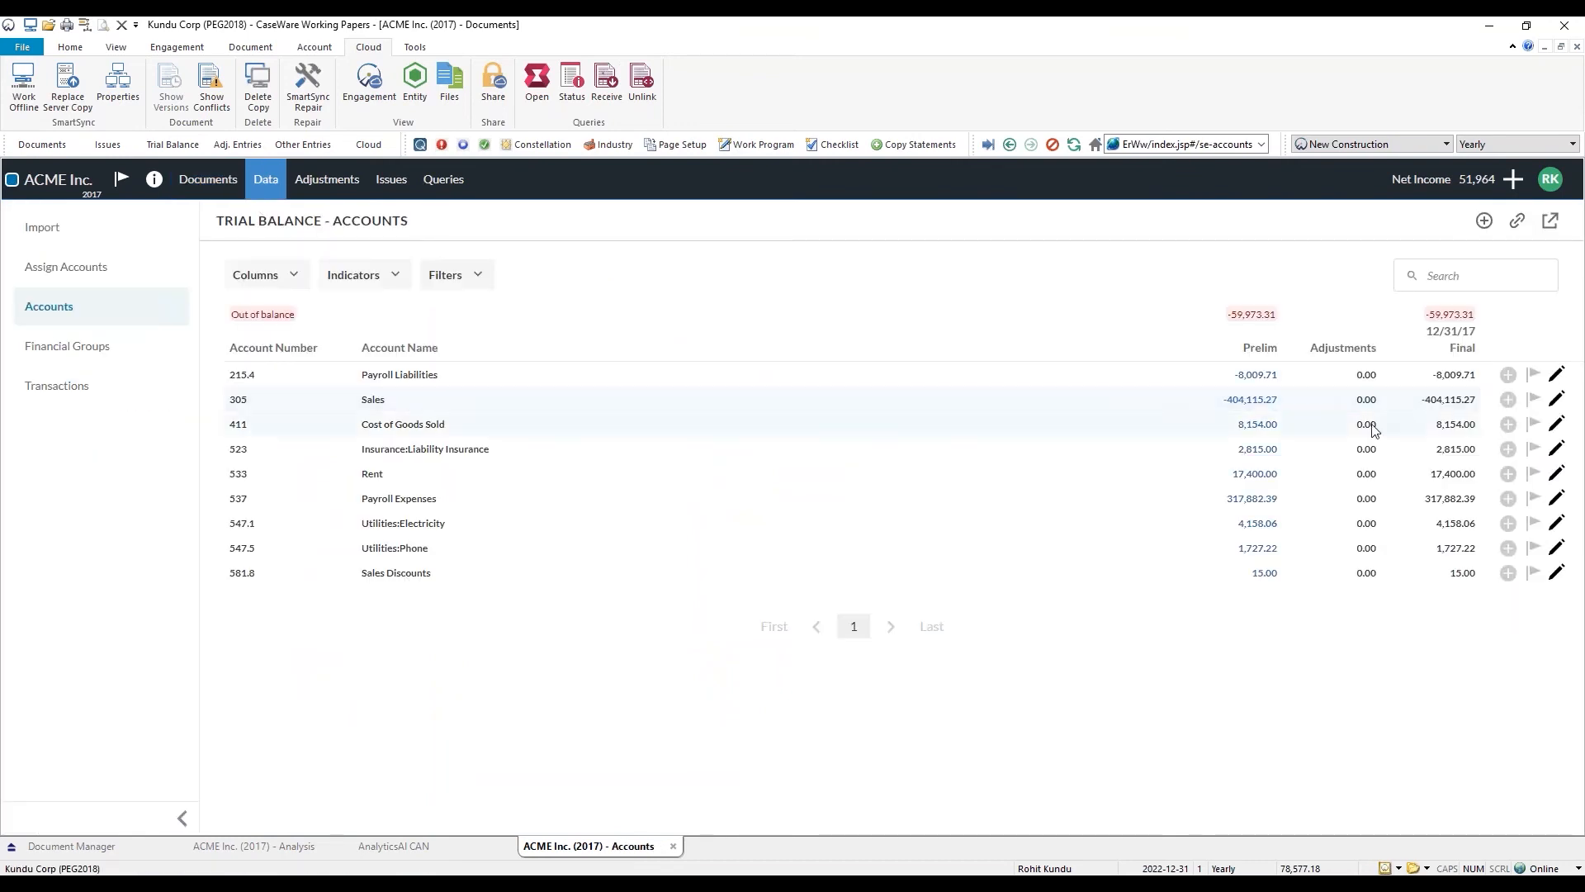
Step: Examine the document link and note options of a new annotation on the Sales account, and discard the annotation
click(1509, 402)
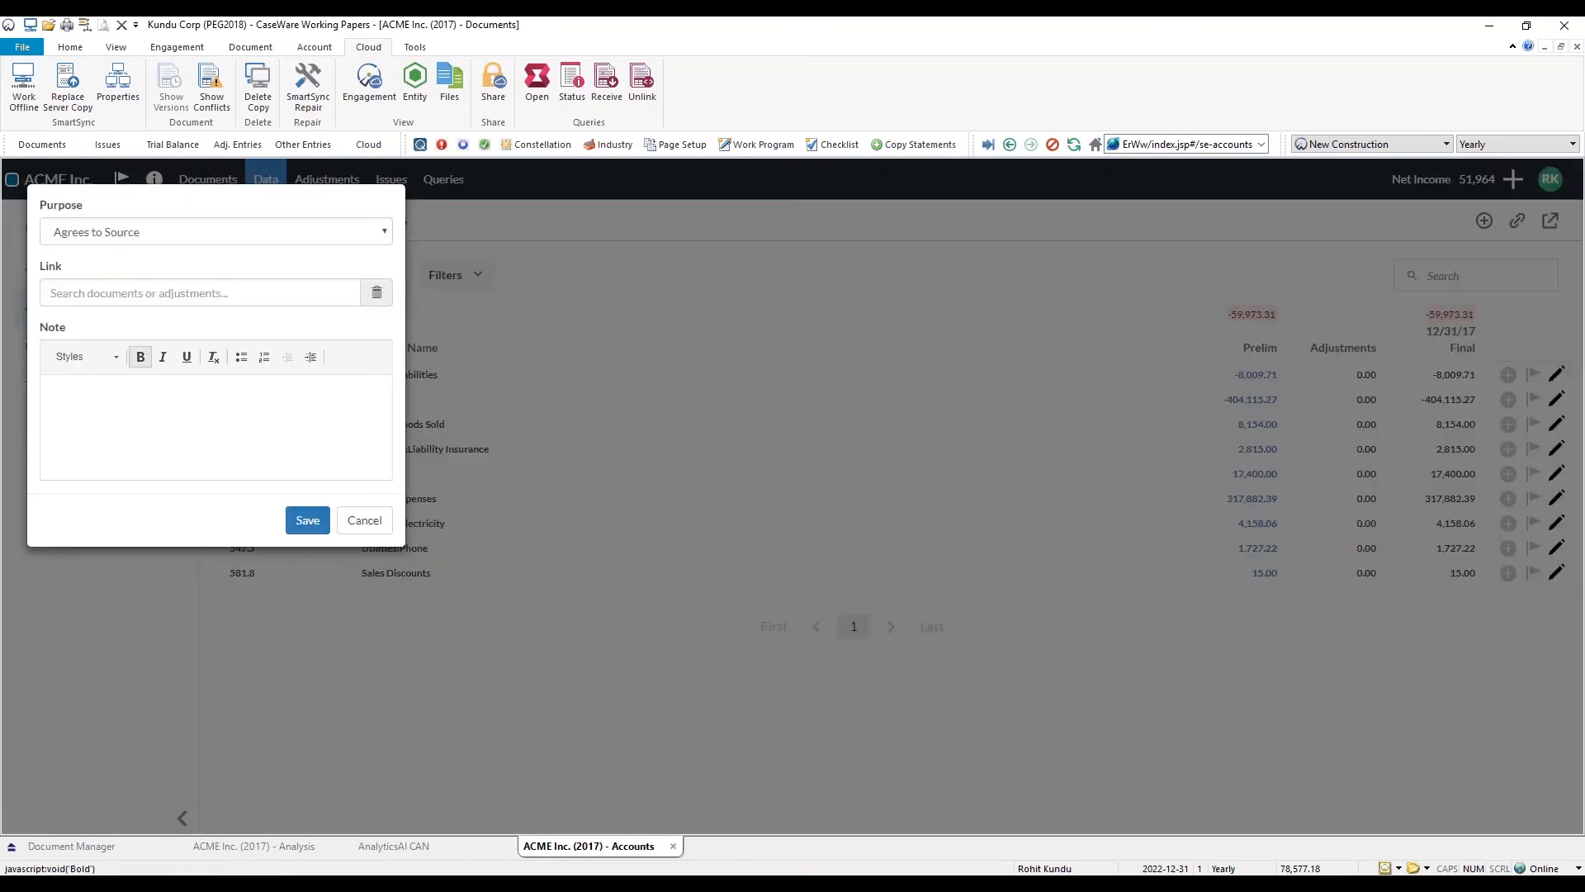
click(125, 293)
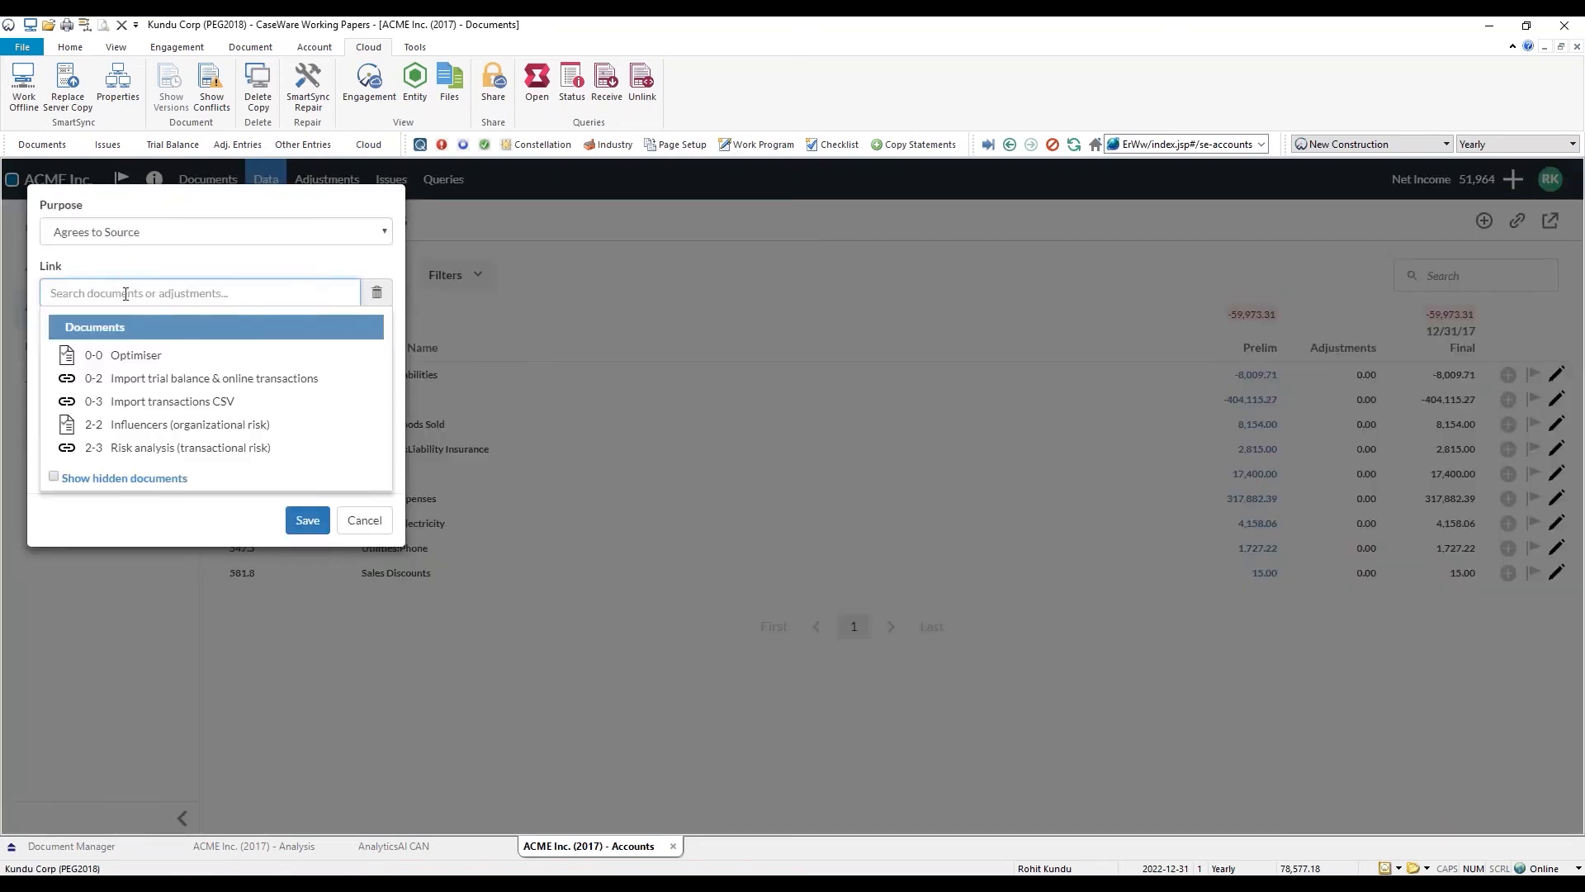
click(273, 256)
click(225, 412)
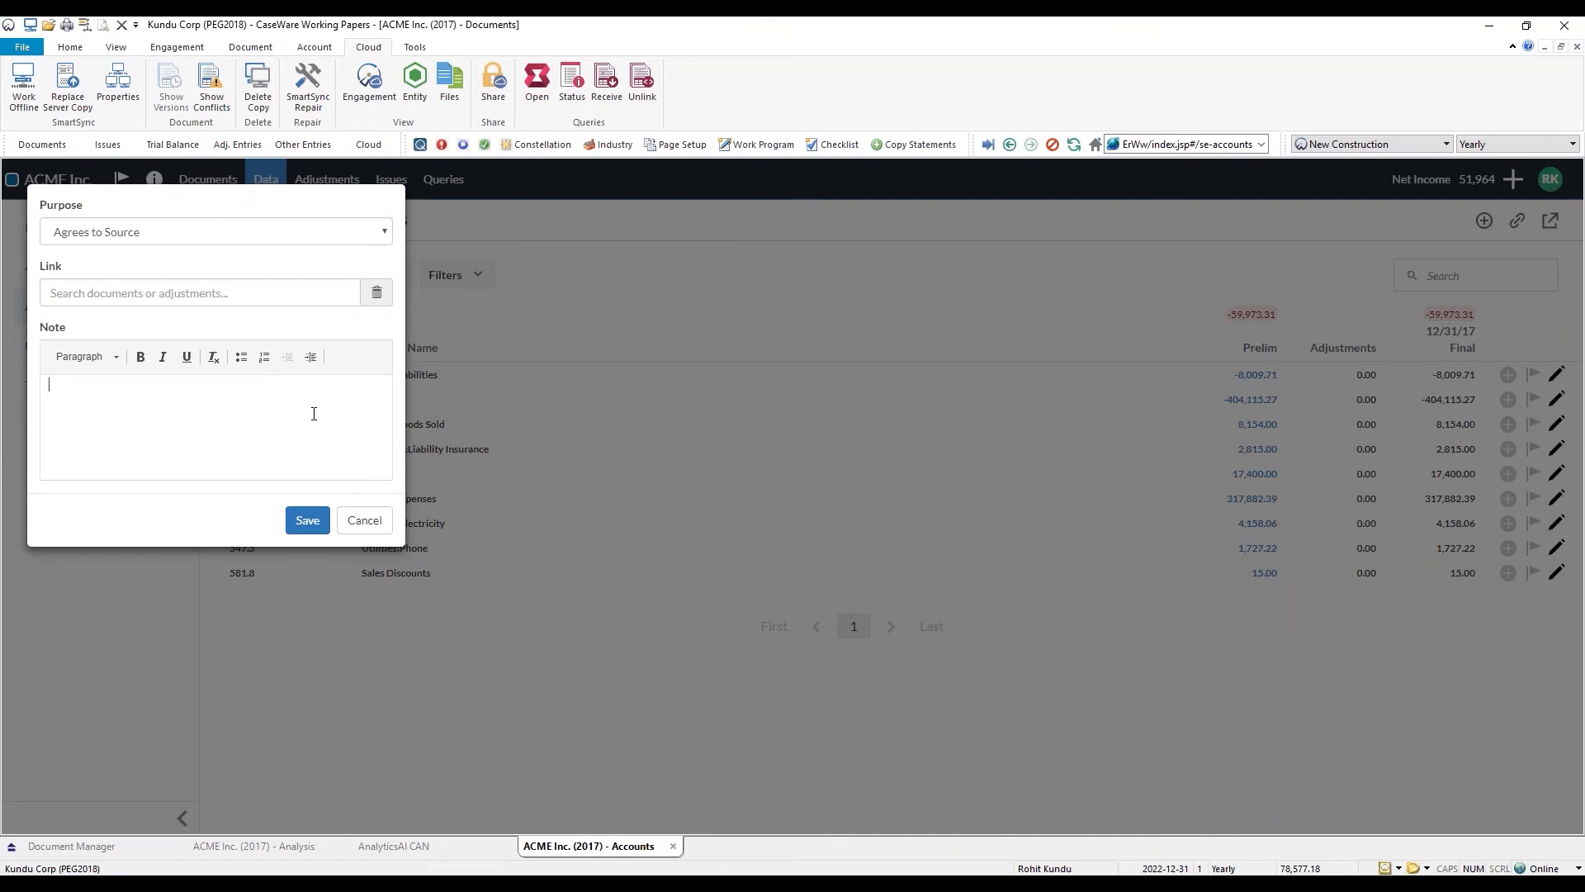
click(364, 520)
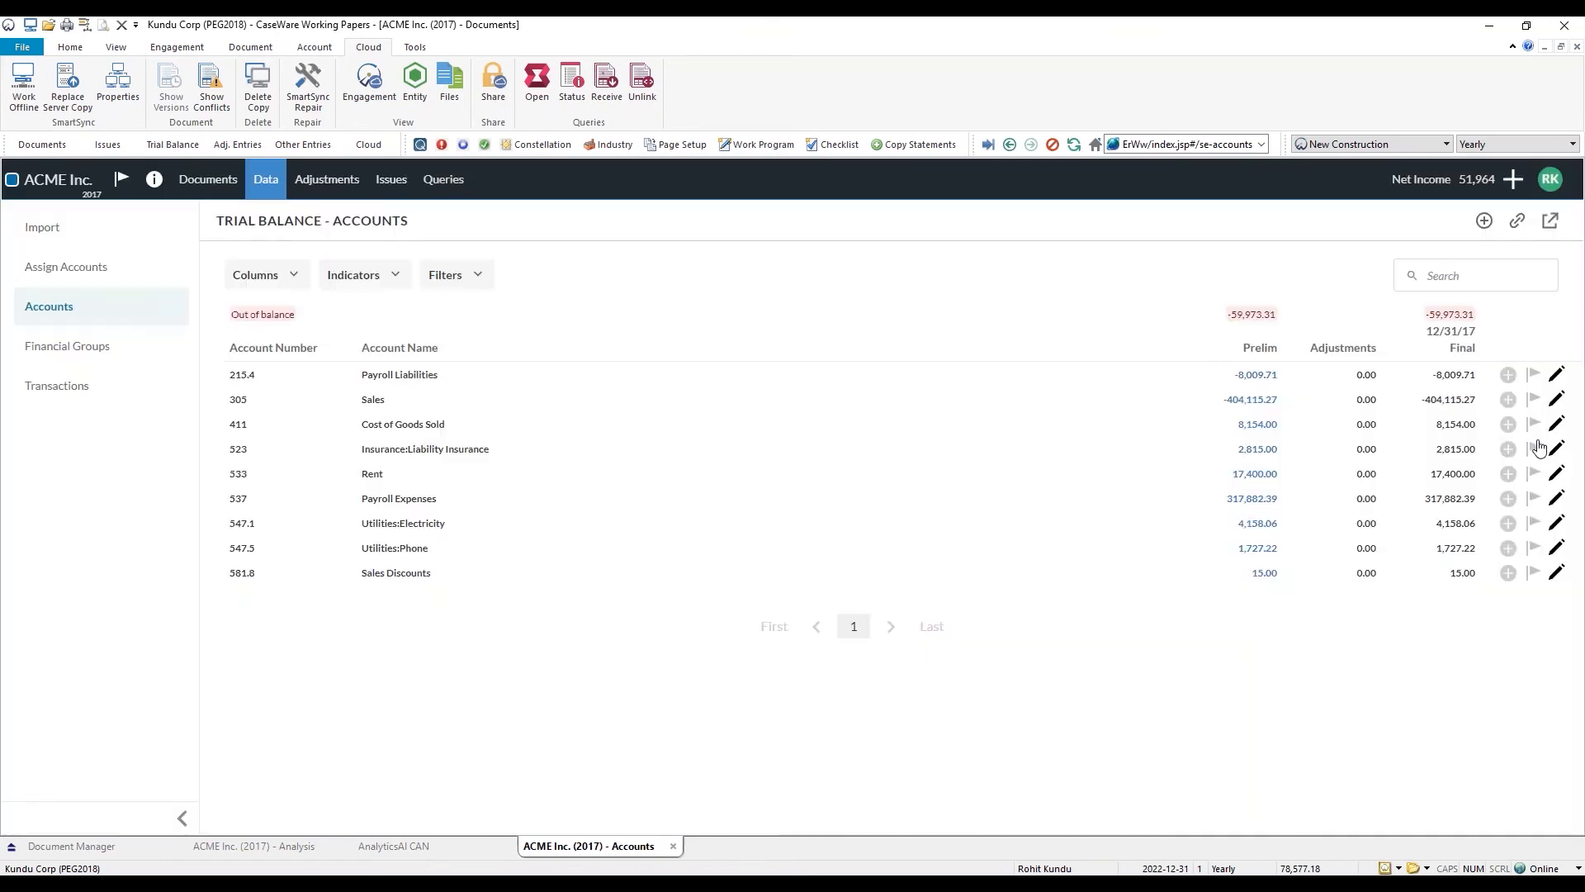
Step: Create a to-do issue on the Insurance:Liability Insurance account that mentions the reviewing colleague with the text "please review"
click(1534, 450)
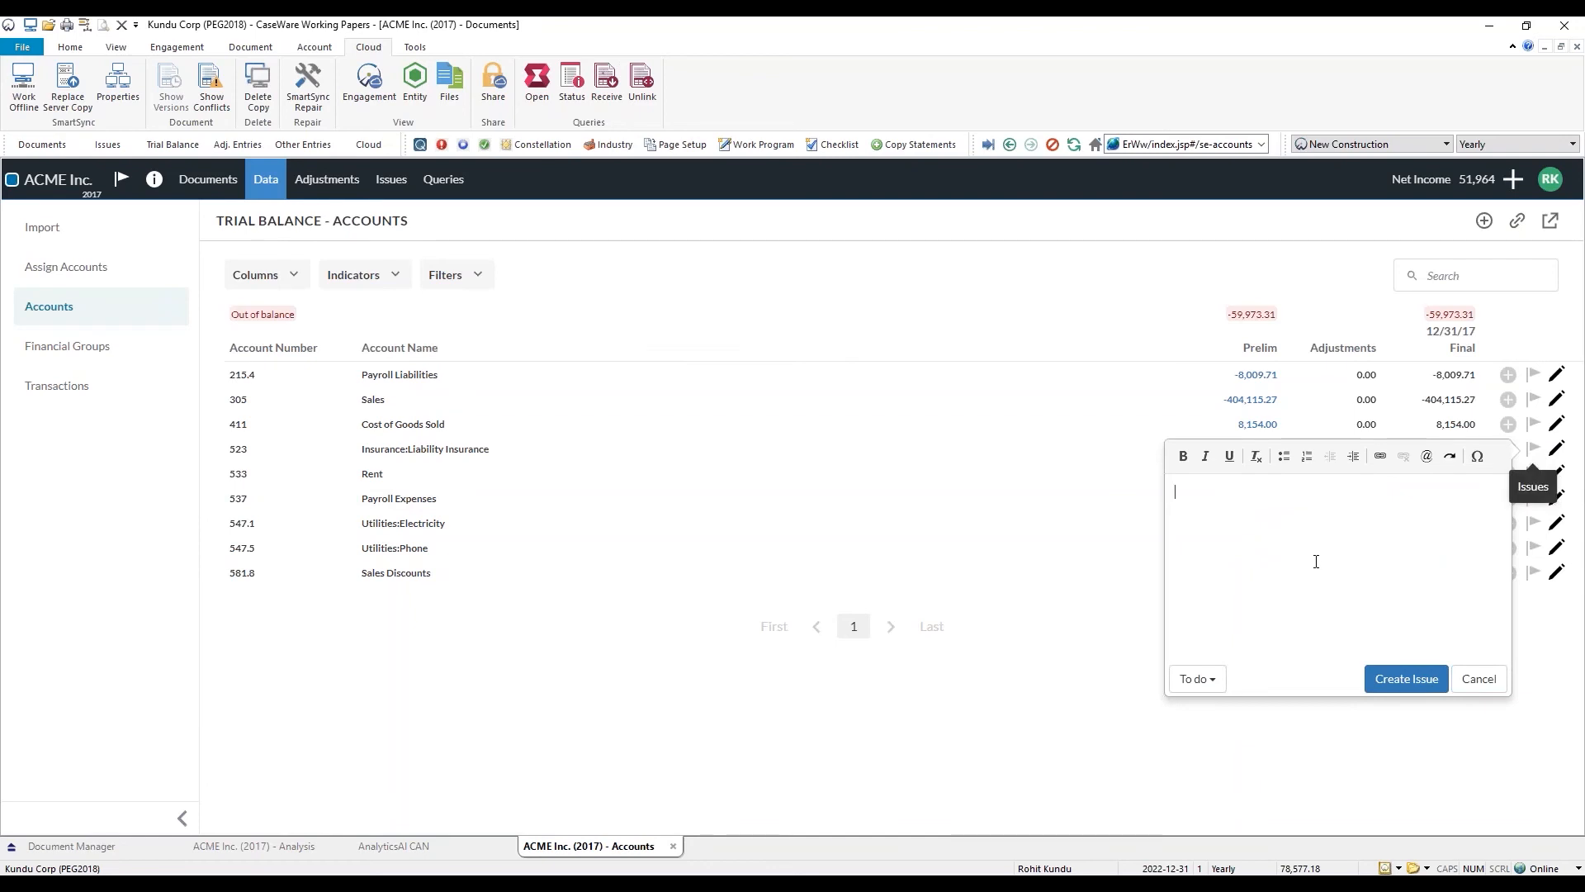
text(@alain)
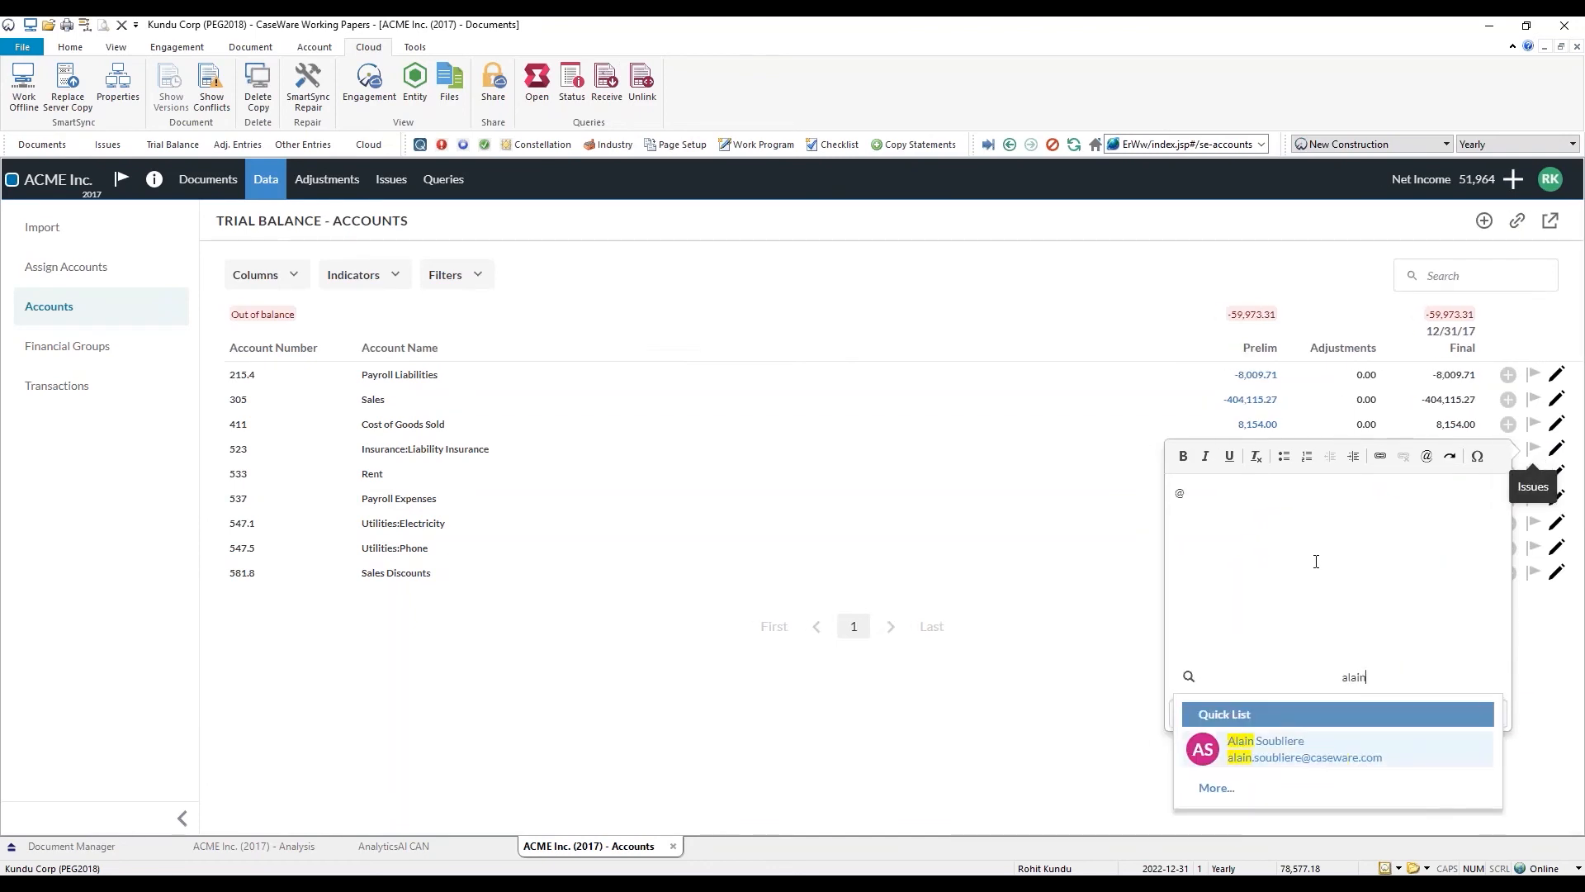
key(Return)
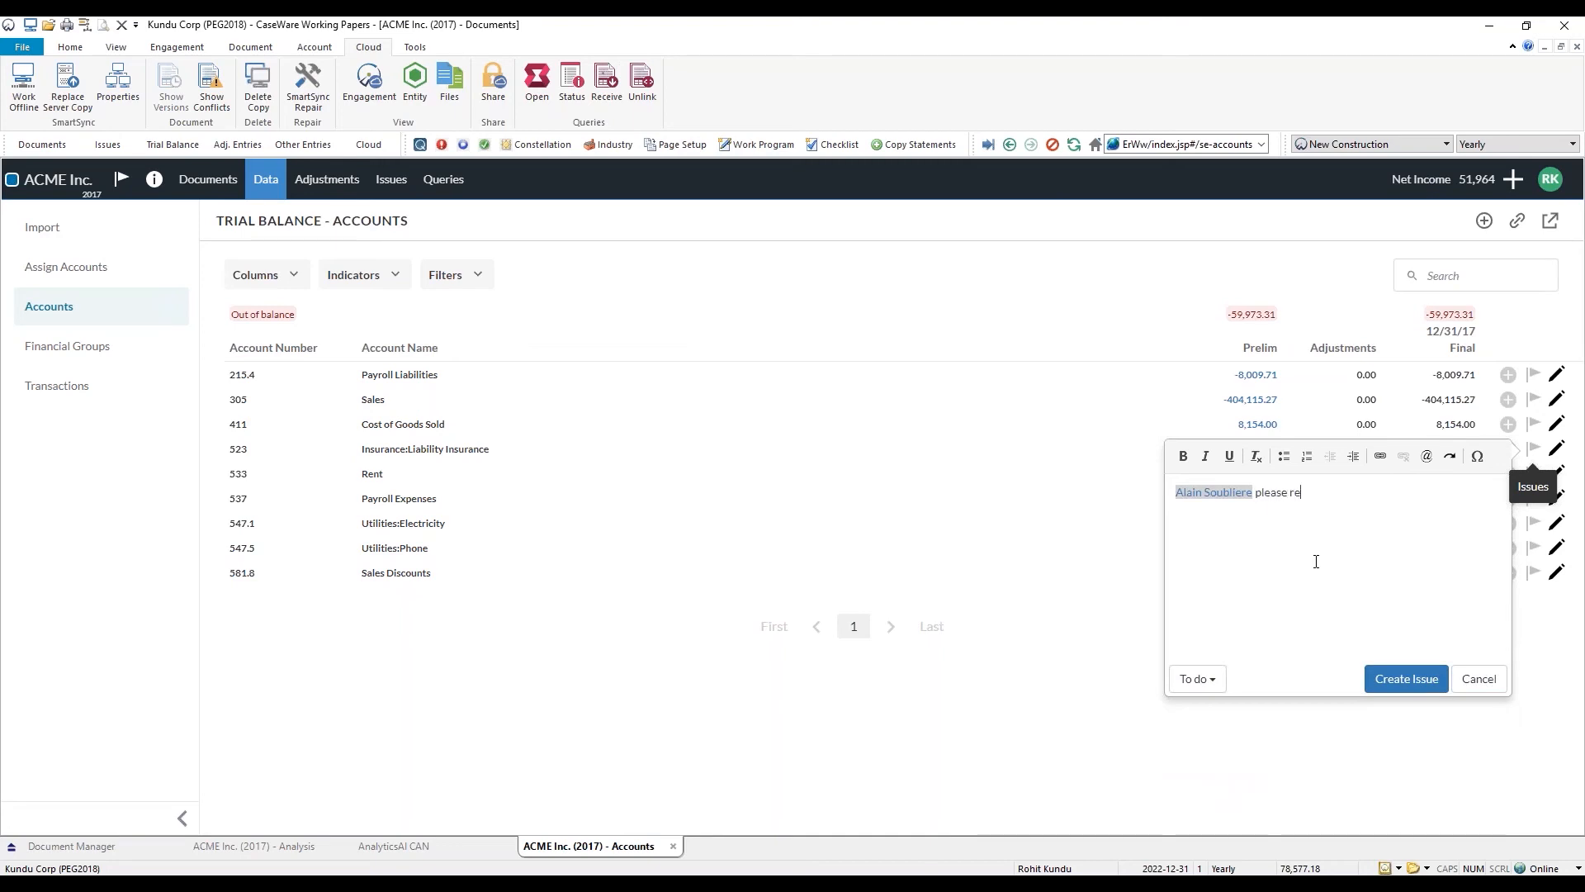
click(1402, 678)
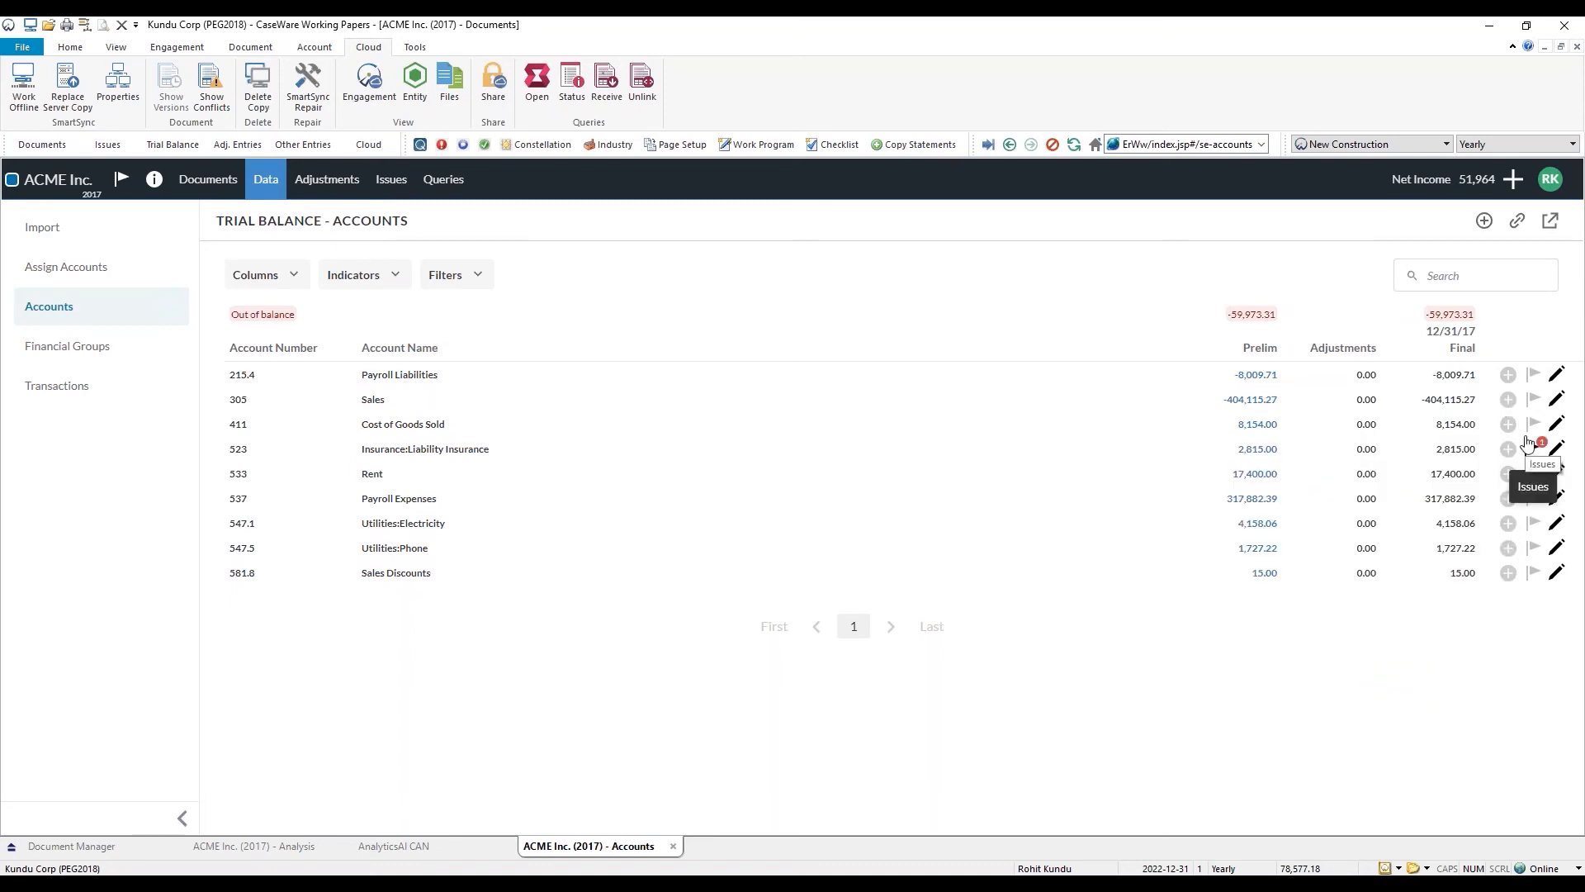
Step: Add an "Agrees to Source" annotation with the note "Please review" to the Insurance:Liability Insurance account
click(1507, 448)
click(211, 408)
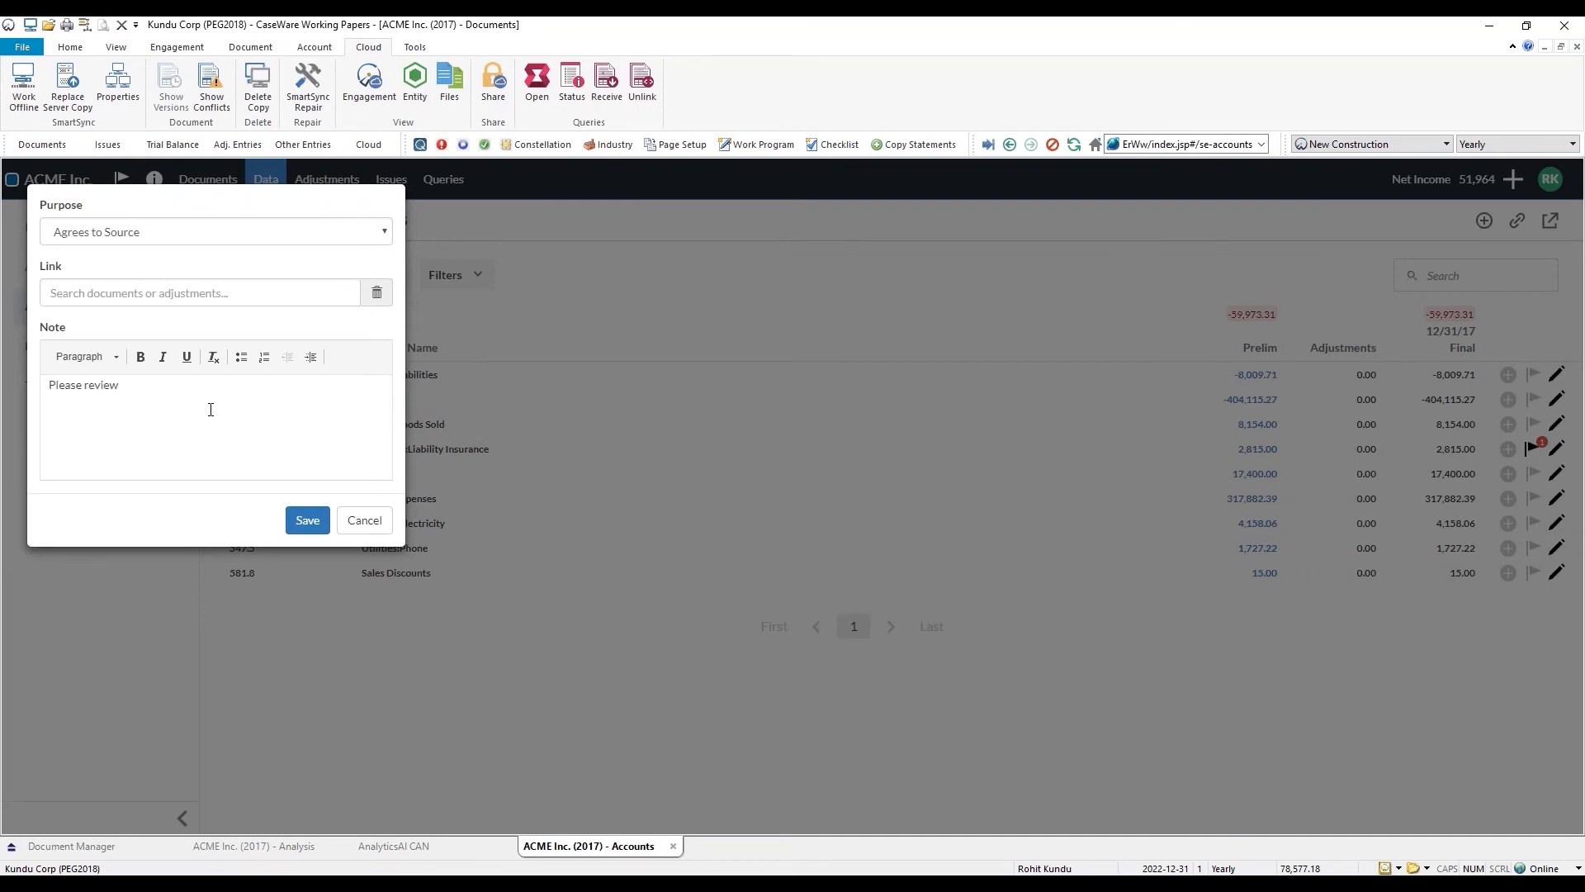
click(302, 513)
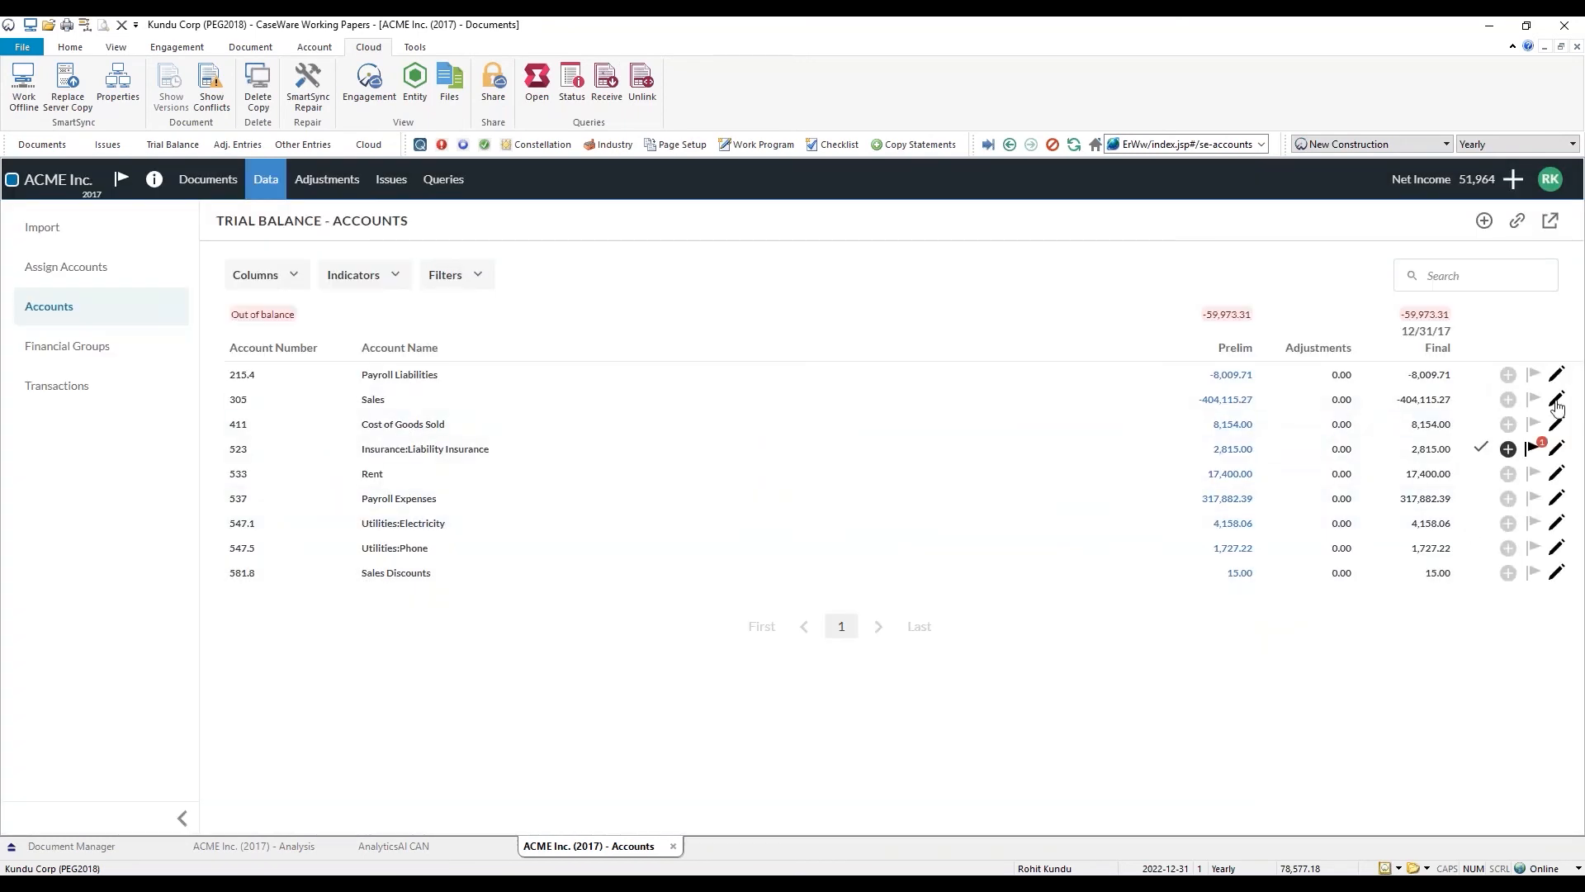
Step: Look over the engagement's documents, its client queries and its list of issues
click(195, 187)
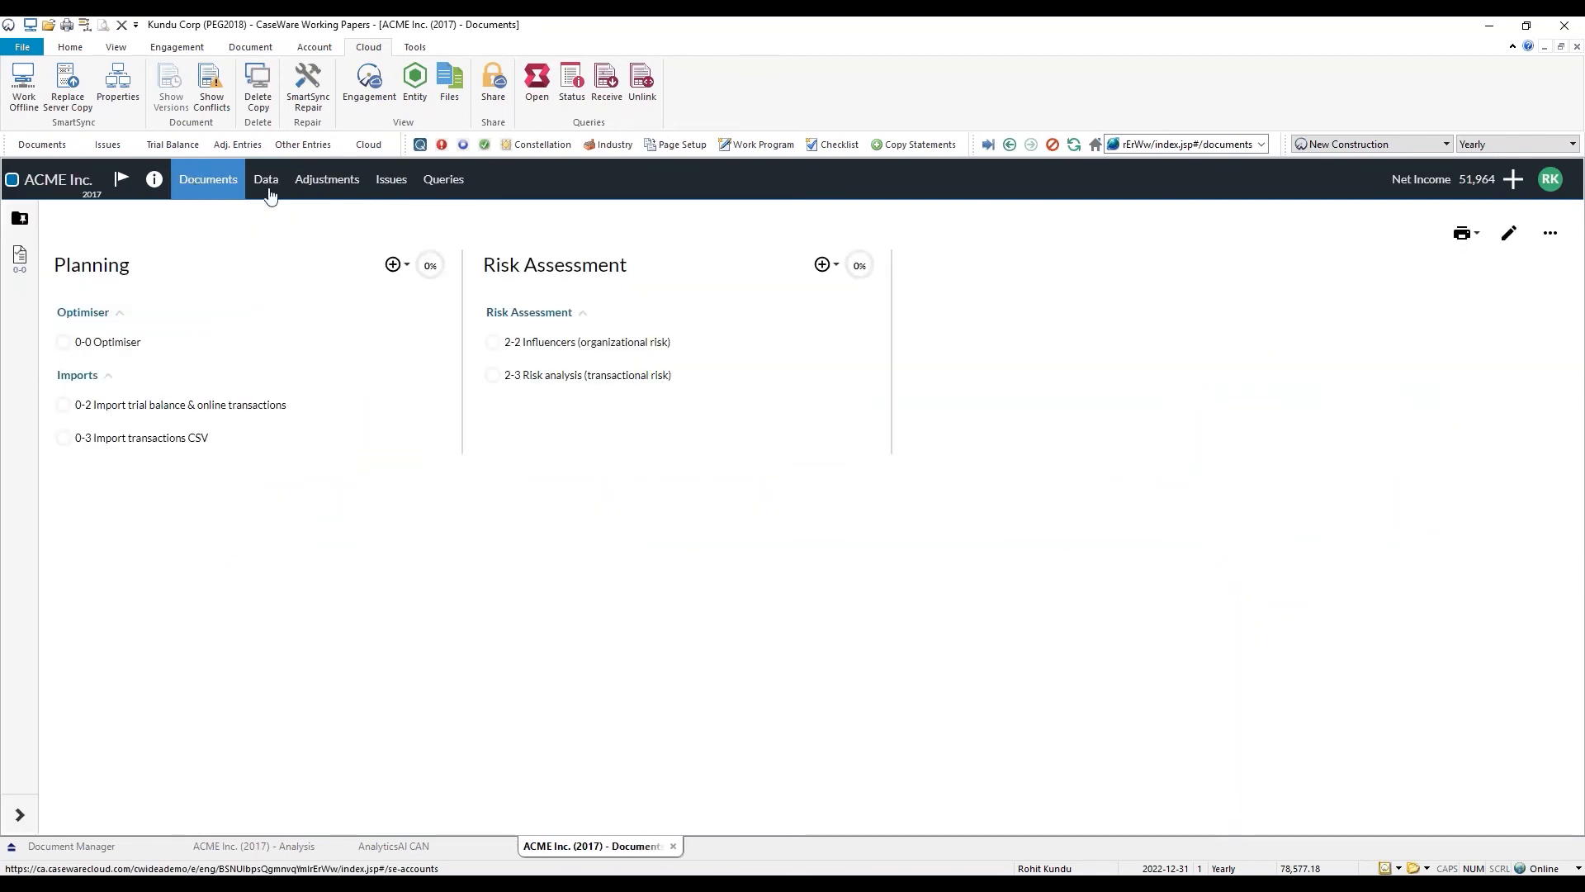
click(438, 192)
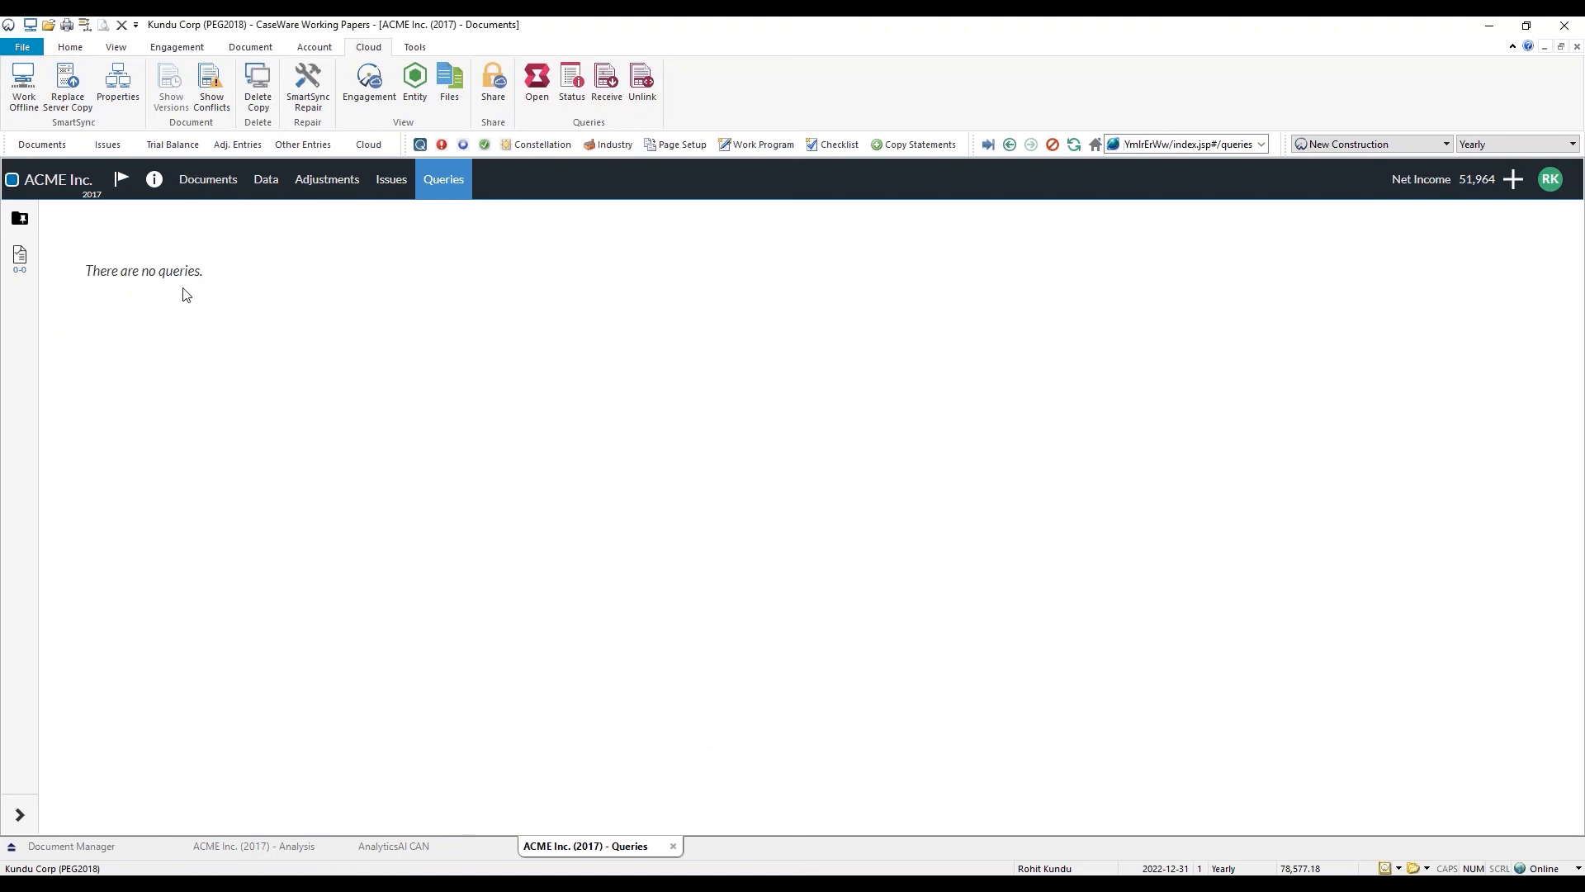
click(379, 193)
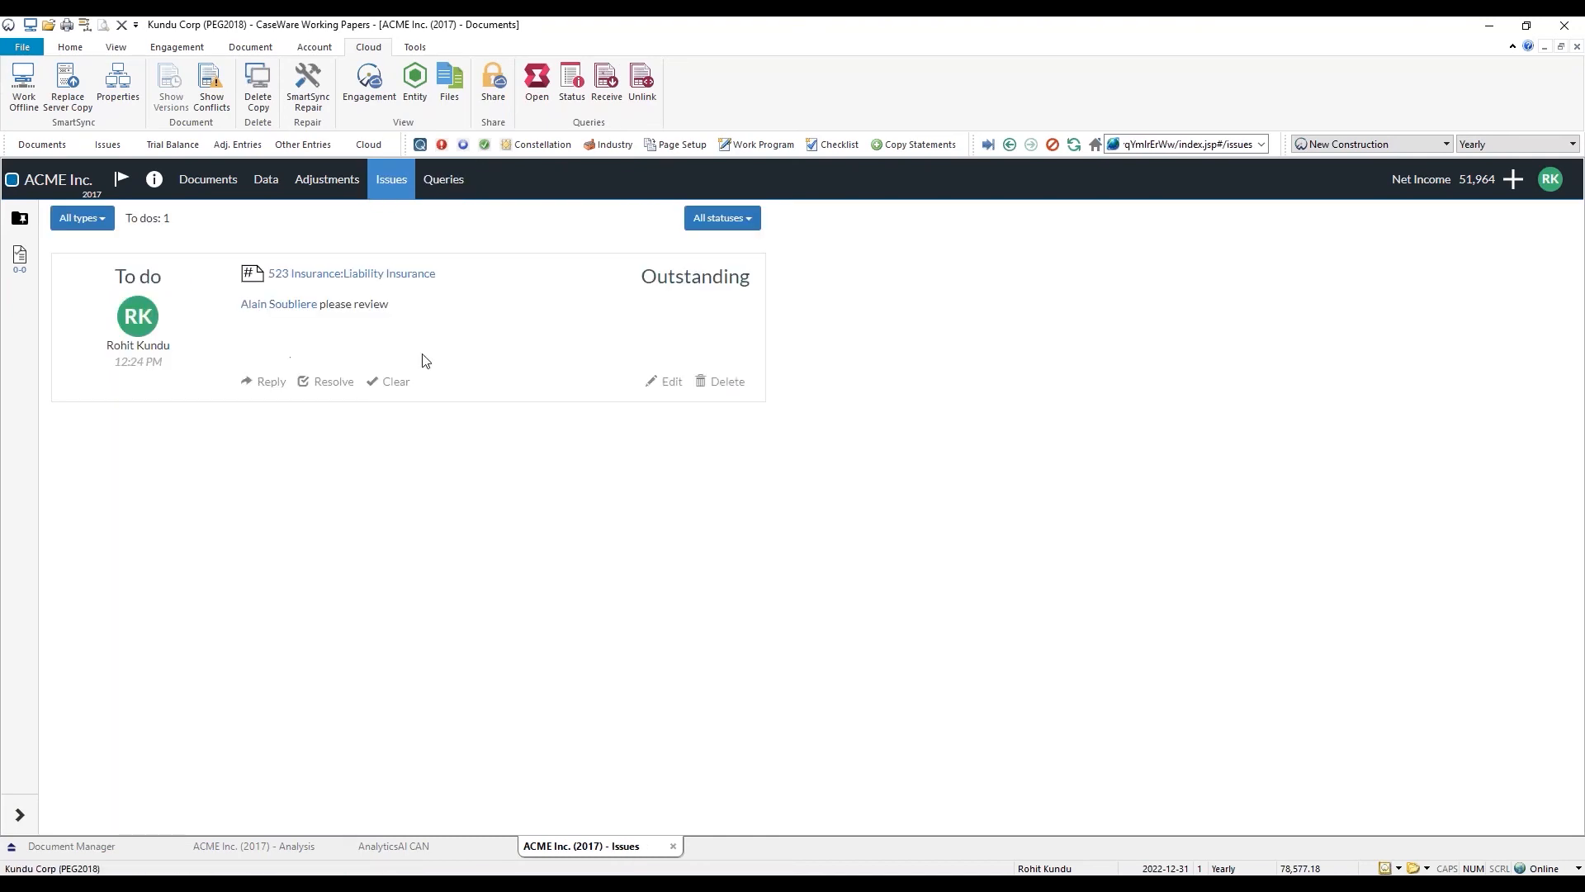
Step: Complete the 0-0 Optimiser: answer Yes to using Client Queries and include the Validation (data completeness) and Analytical overview sections
click(231, 191)
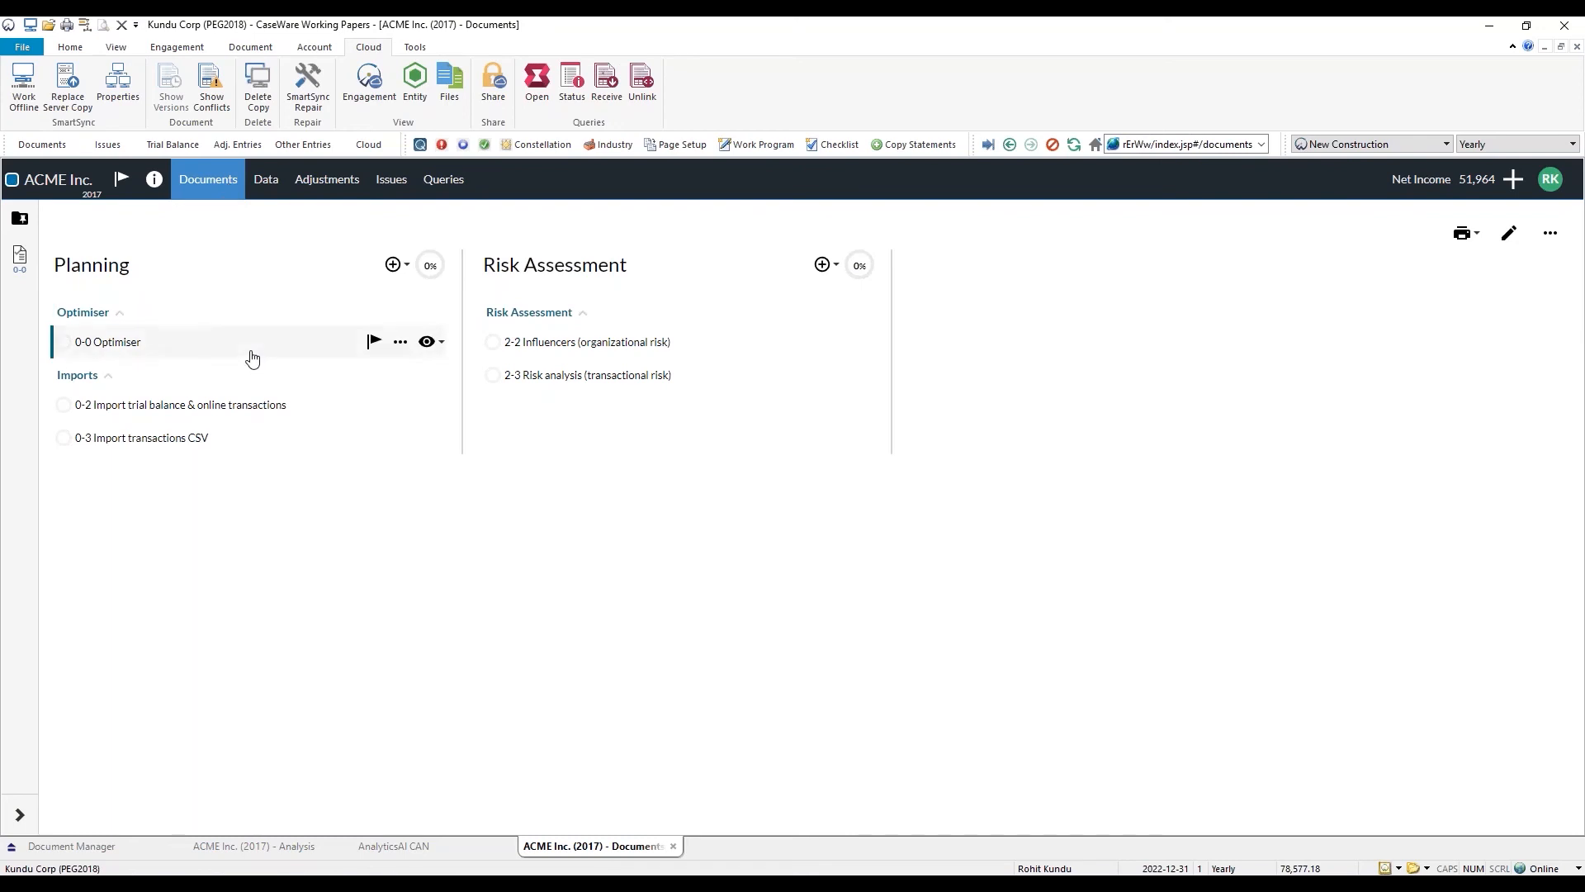
click(107, 341)
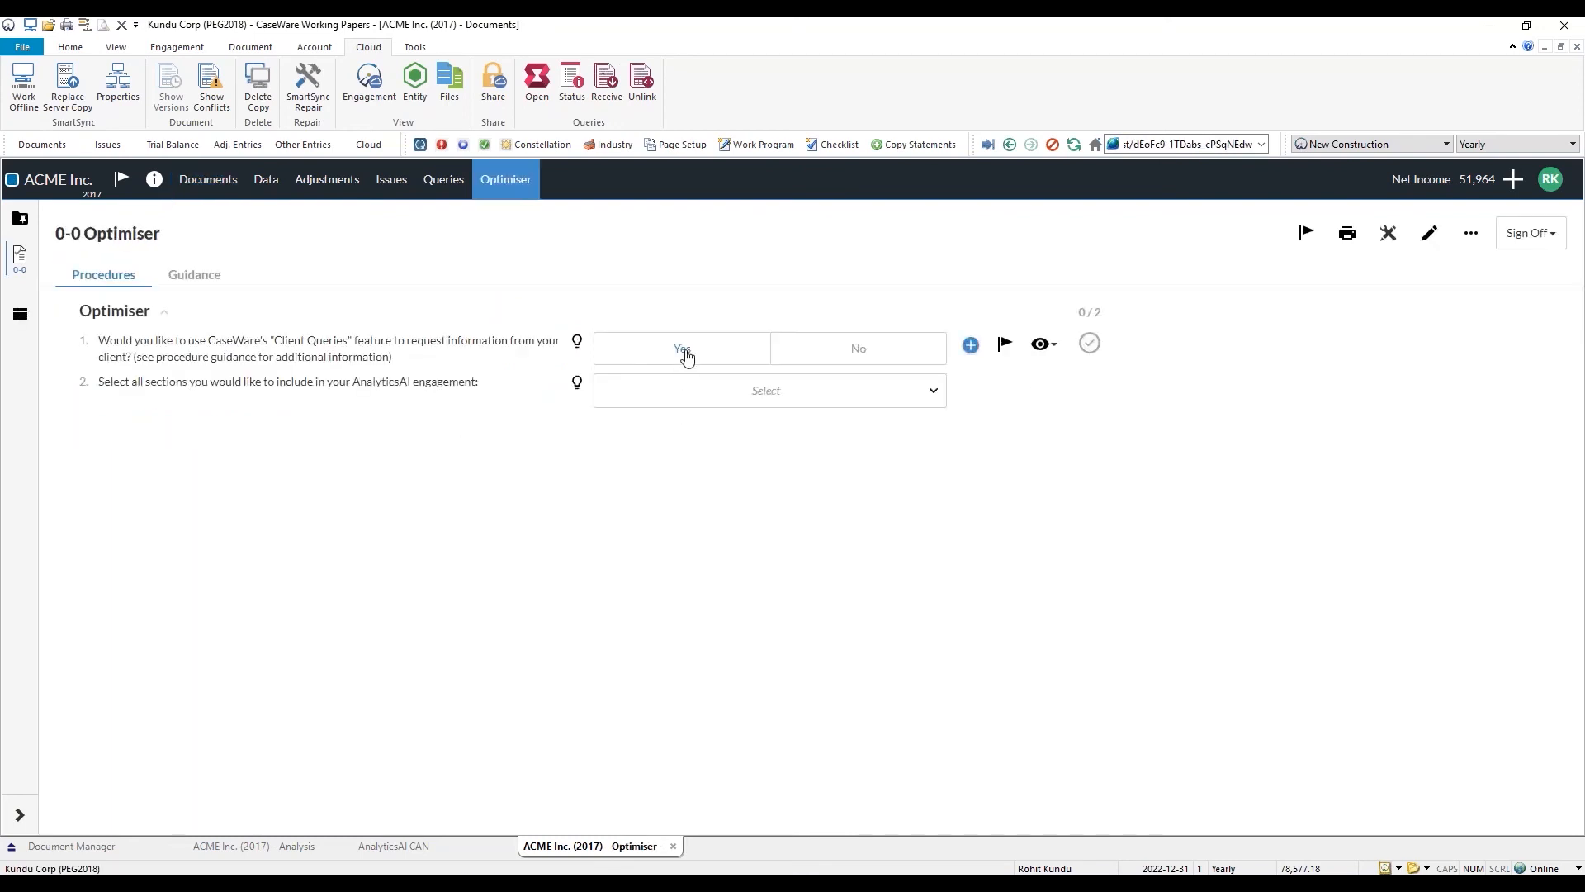
click(686, 357)
click(706, 401)
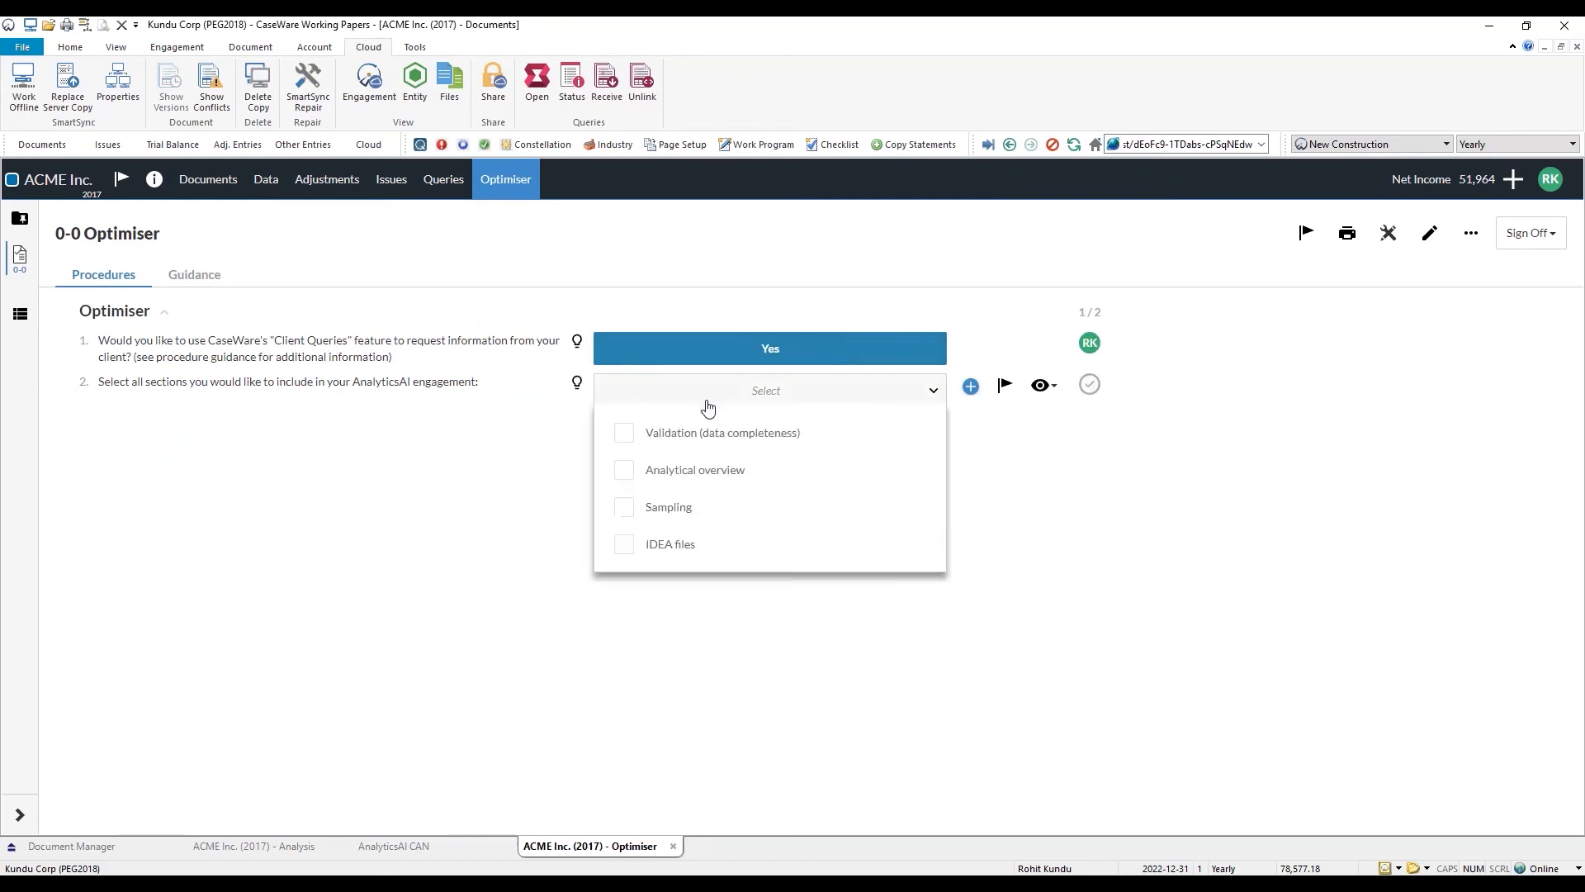
click(625, 435)
click(624, 469)
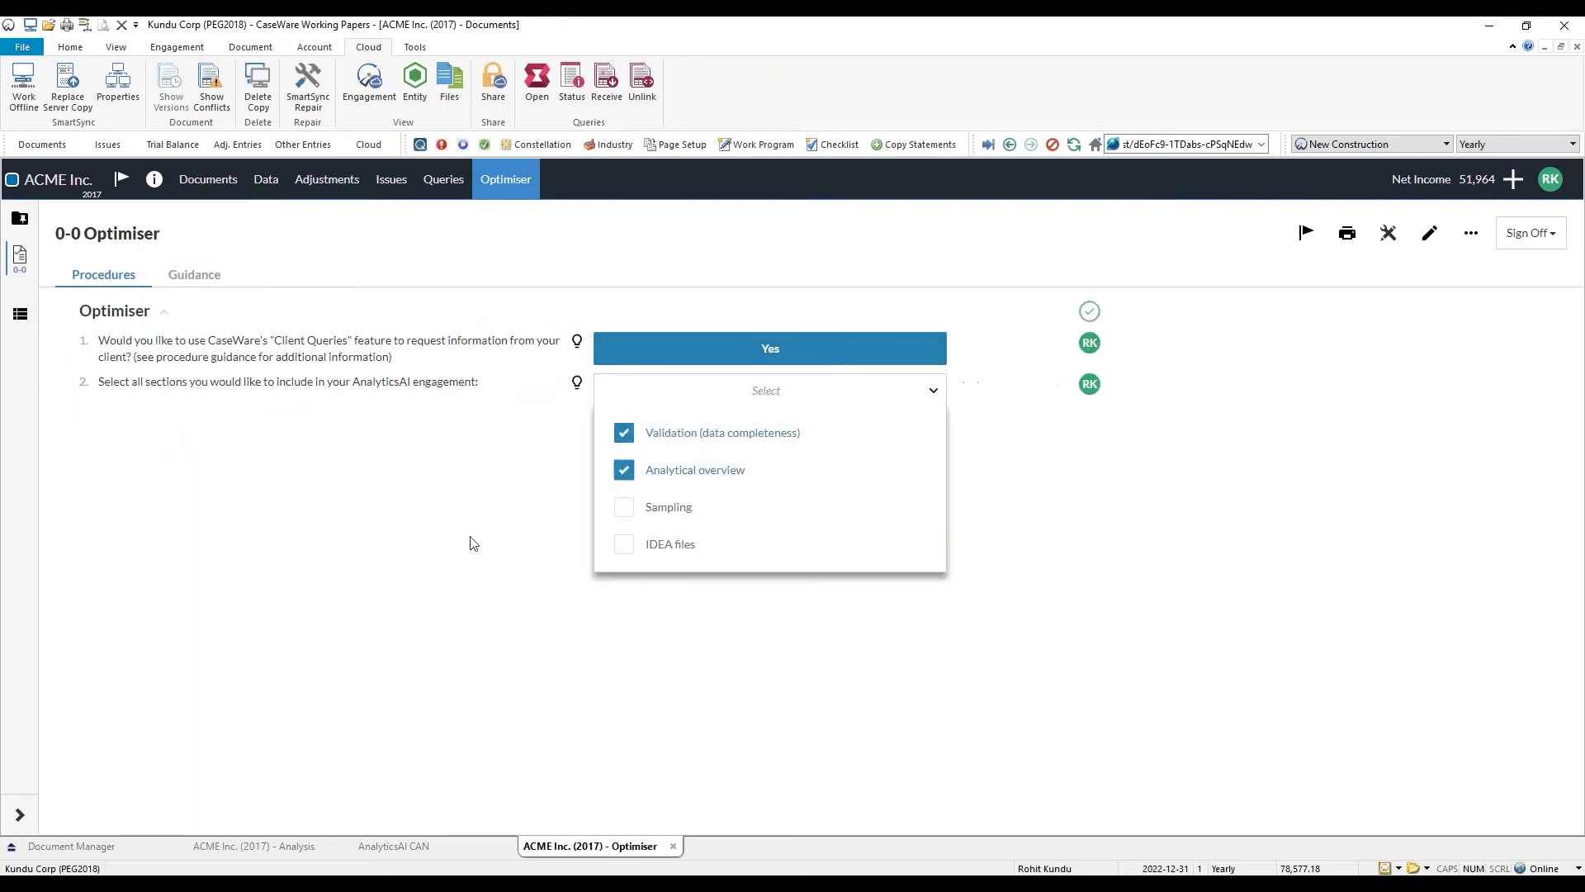
click(469, 543)
Step: Send the 0-1 Client queries to the client contact with the due date April 14, 2020 and the email body "Please complete"
click(209, 184)
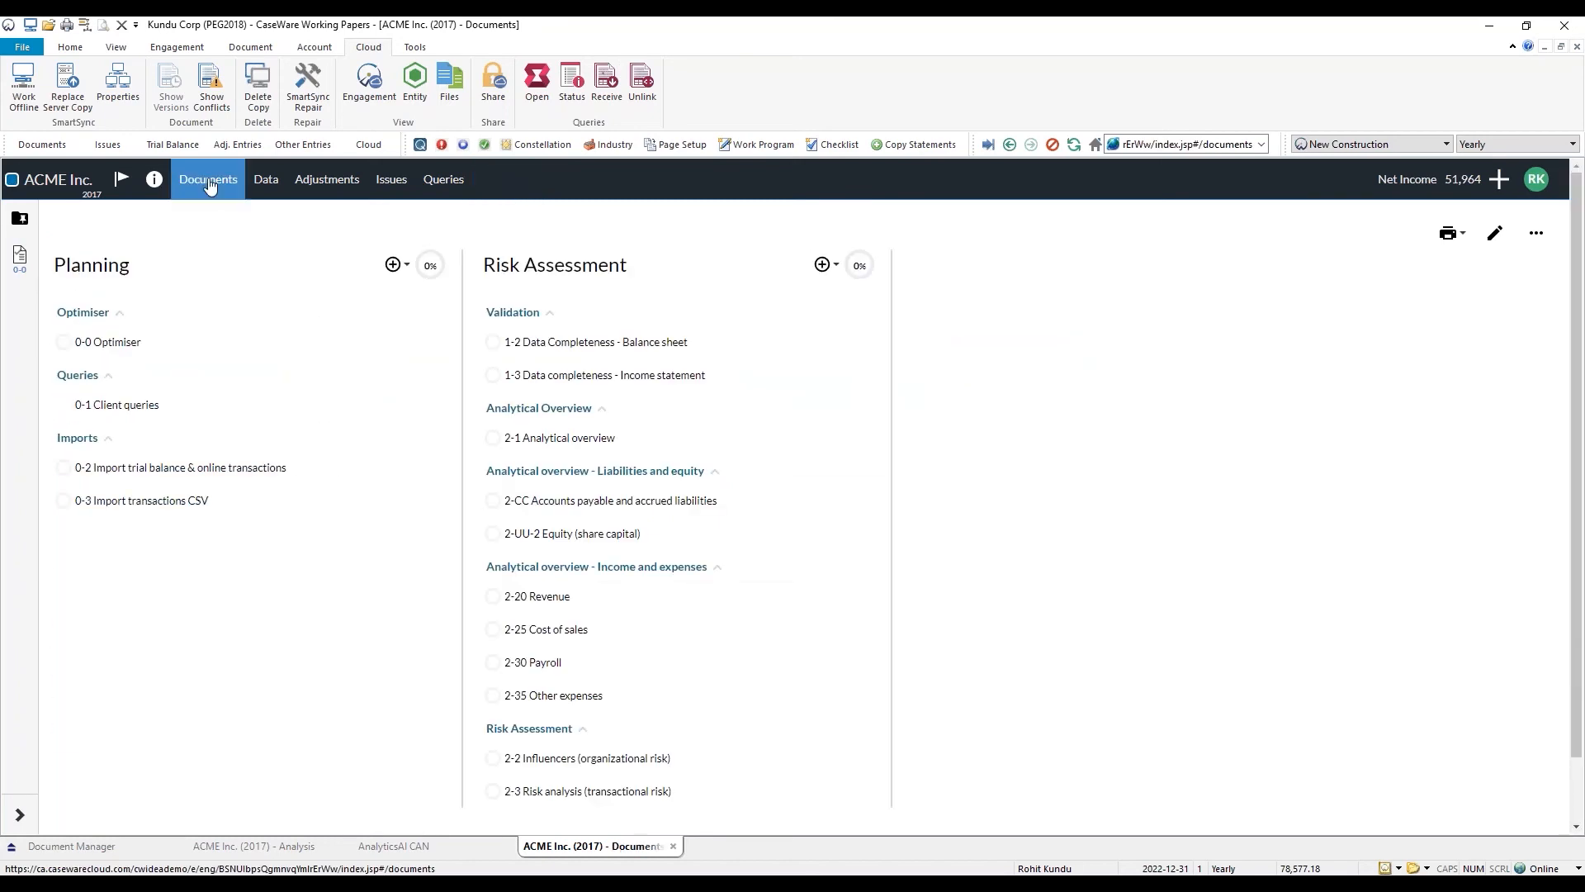
click(137, 405)
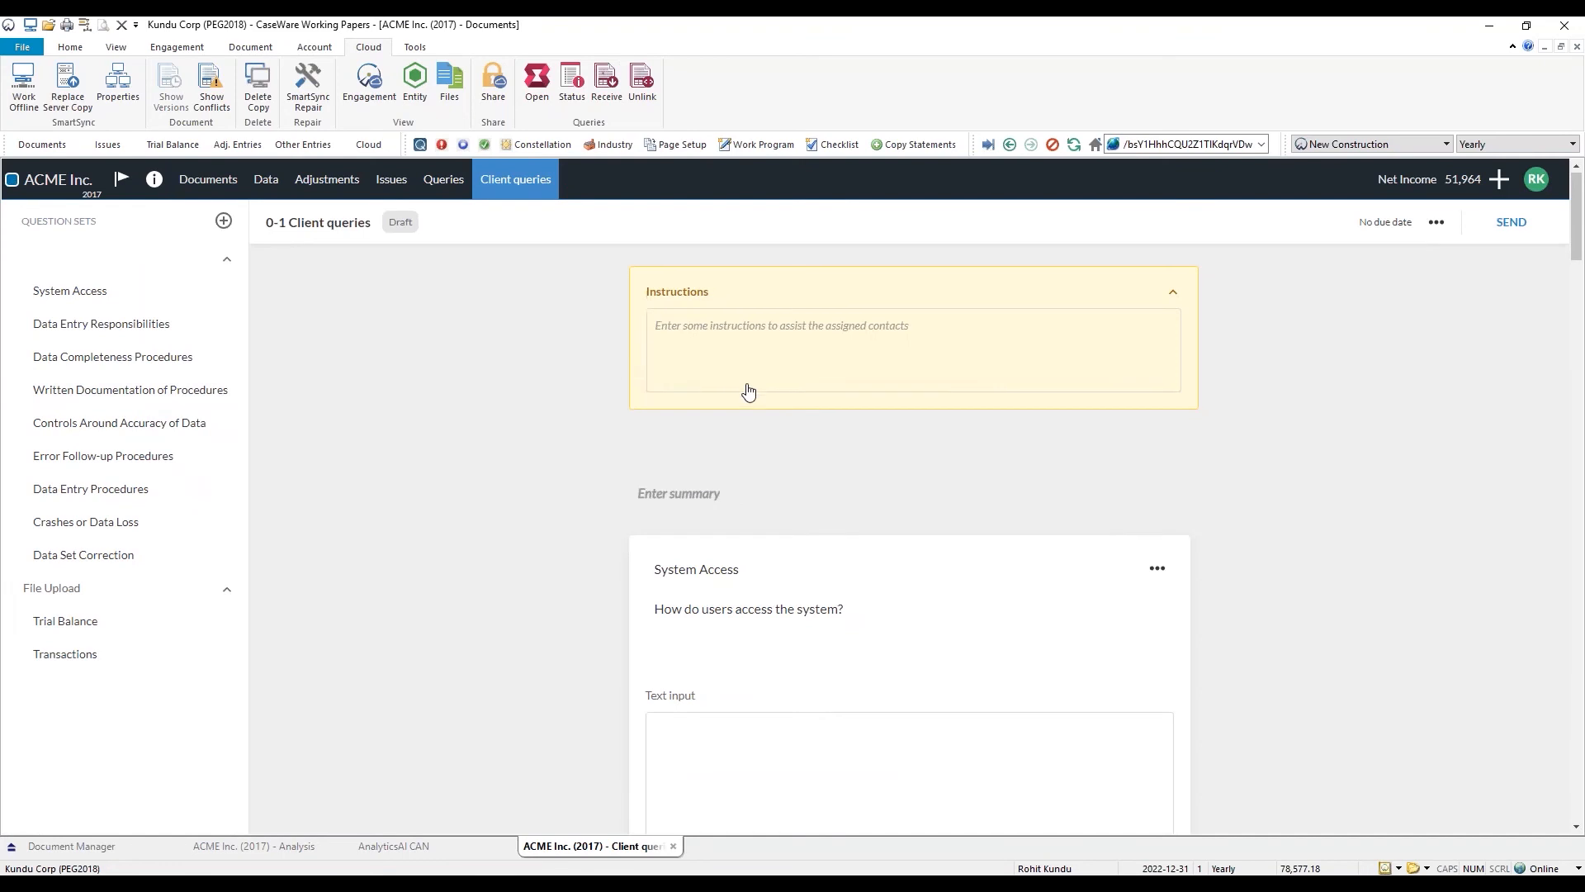
scroll(749, 392, down, 4)
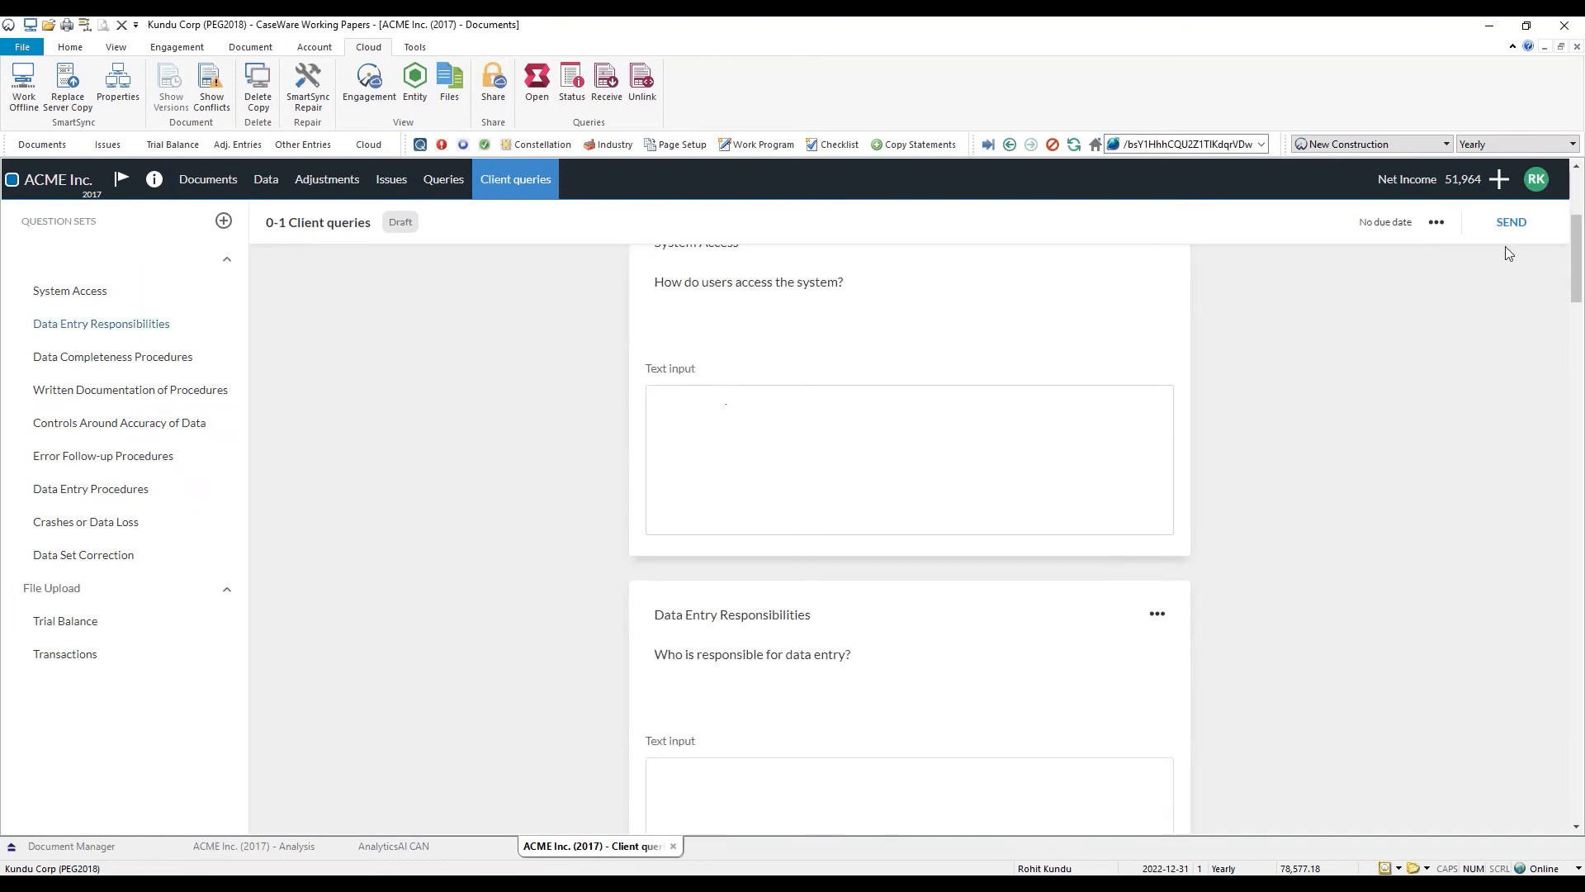
click(1540, 228)
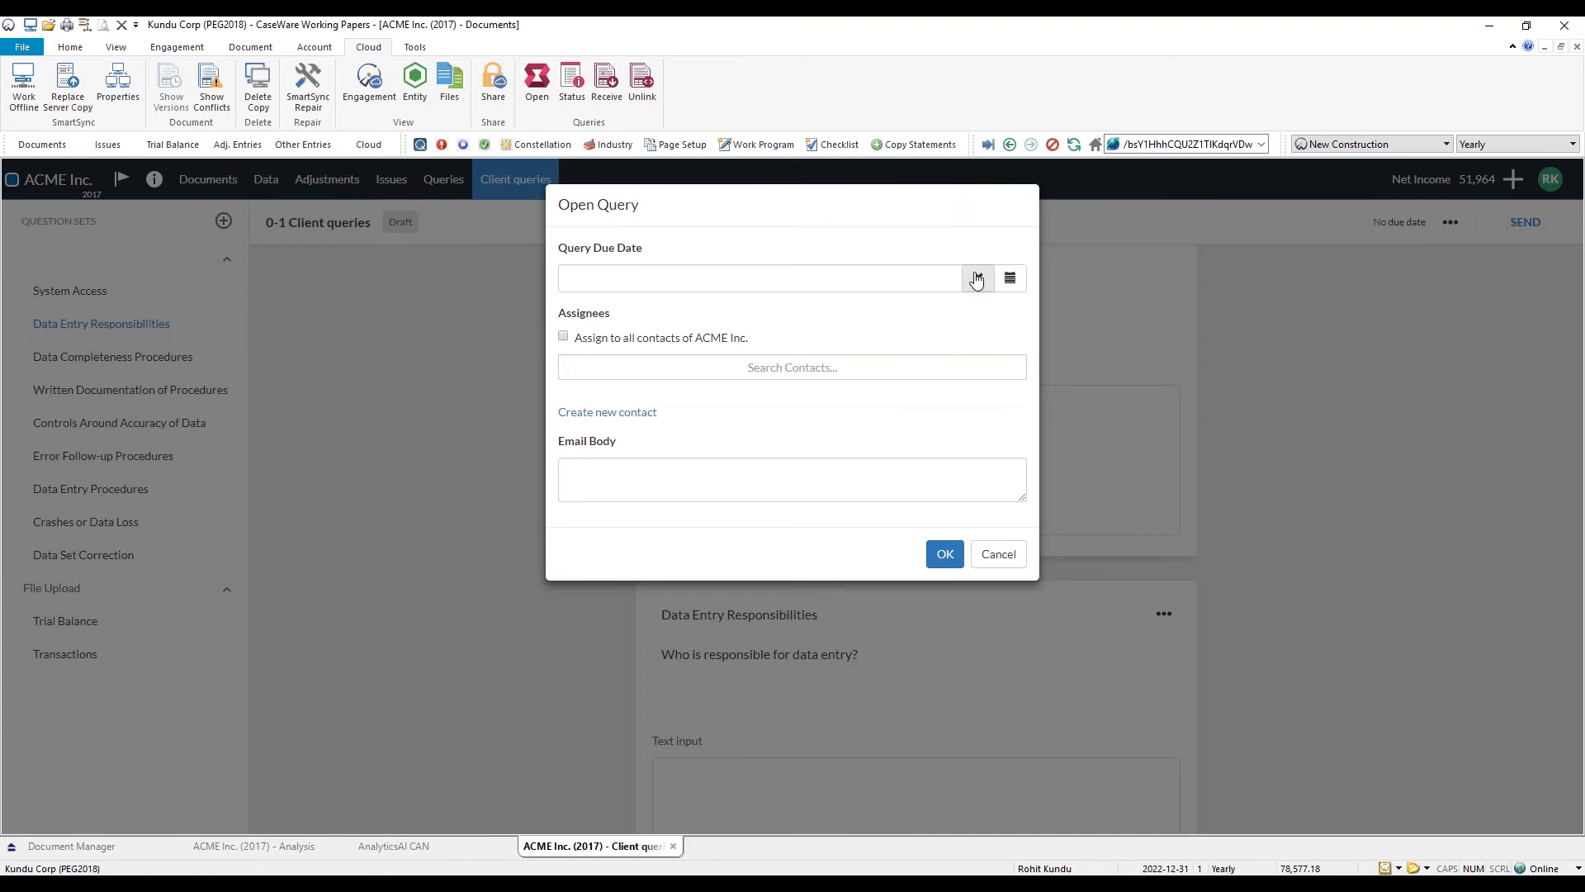
click(1010, 277)
click(634, 402)
click(658, 370)
click(658, 435)
click(663, 528)
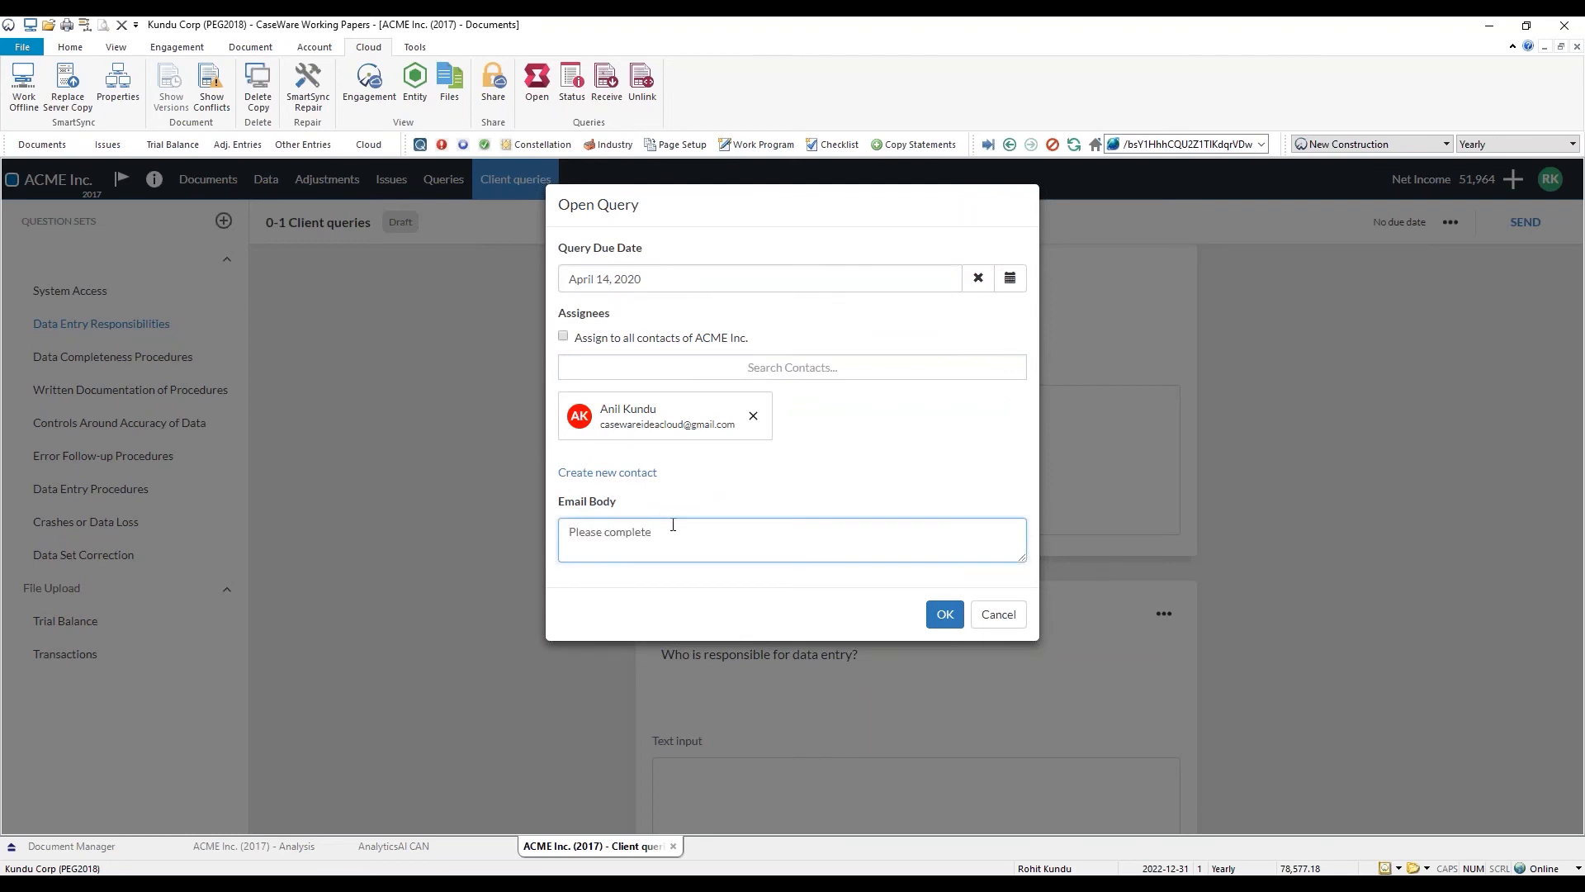
click(941, 615)
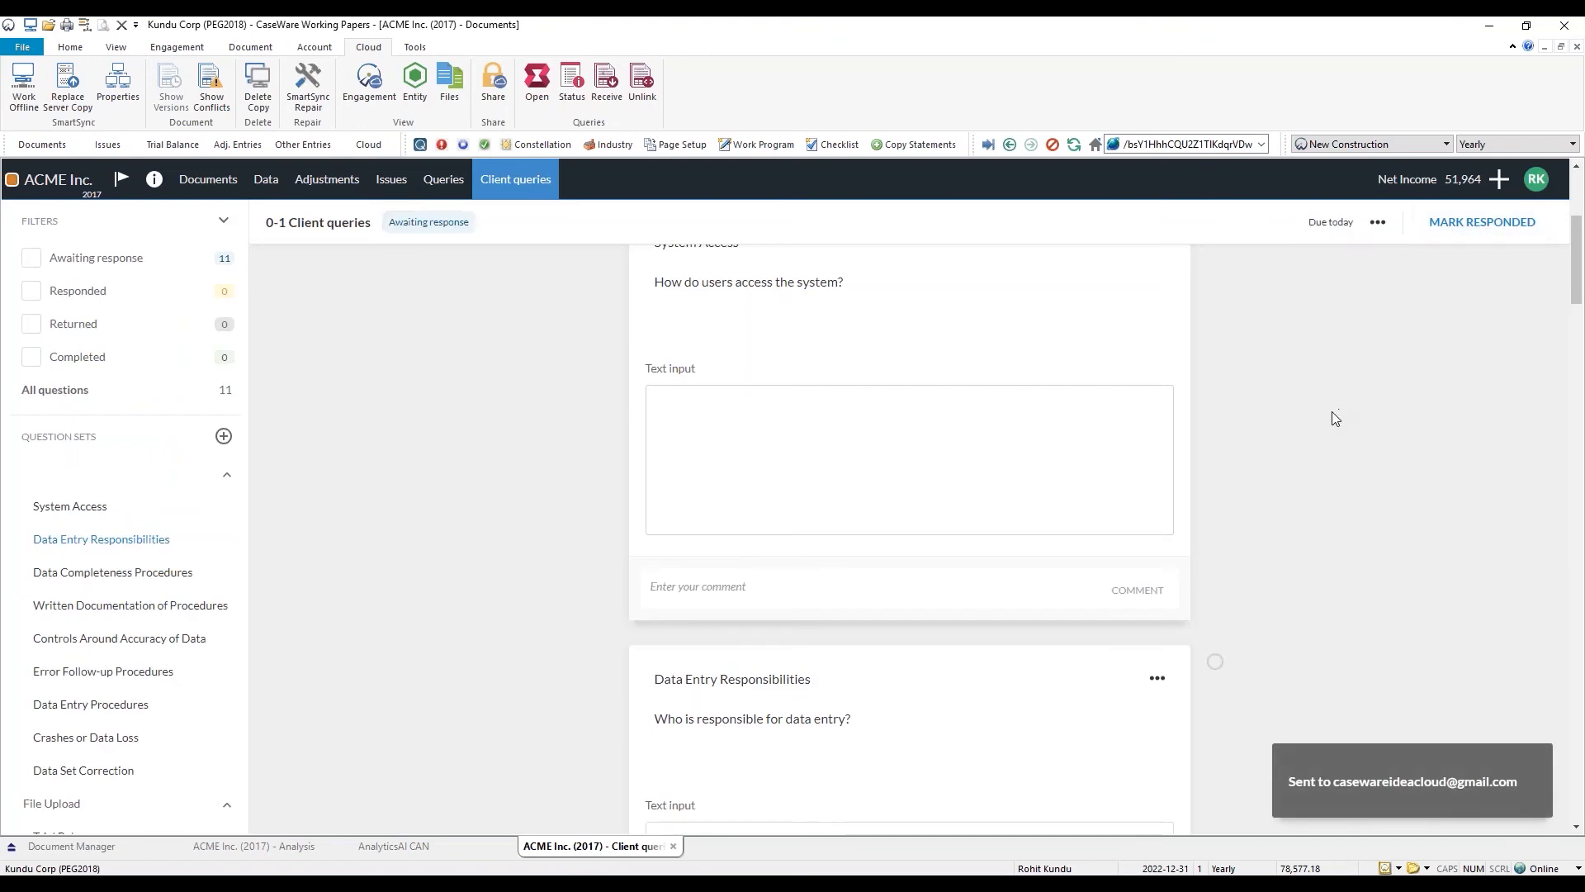
Step: Check the sent client query's status and assigned contacts, and return to the documents list
click(450, 183)
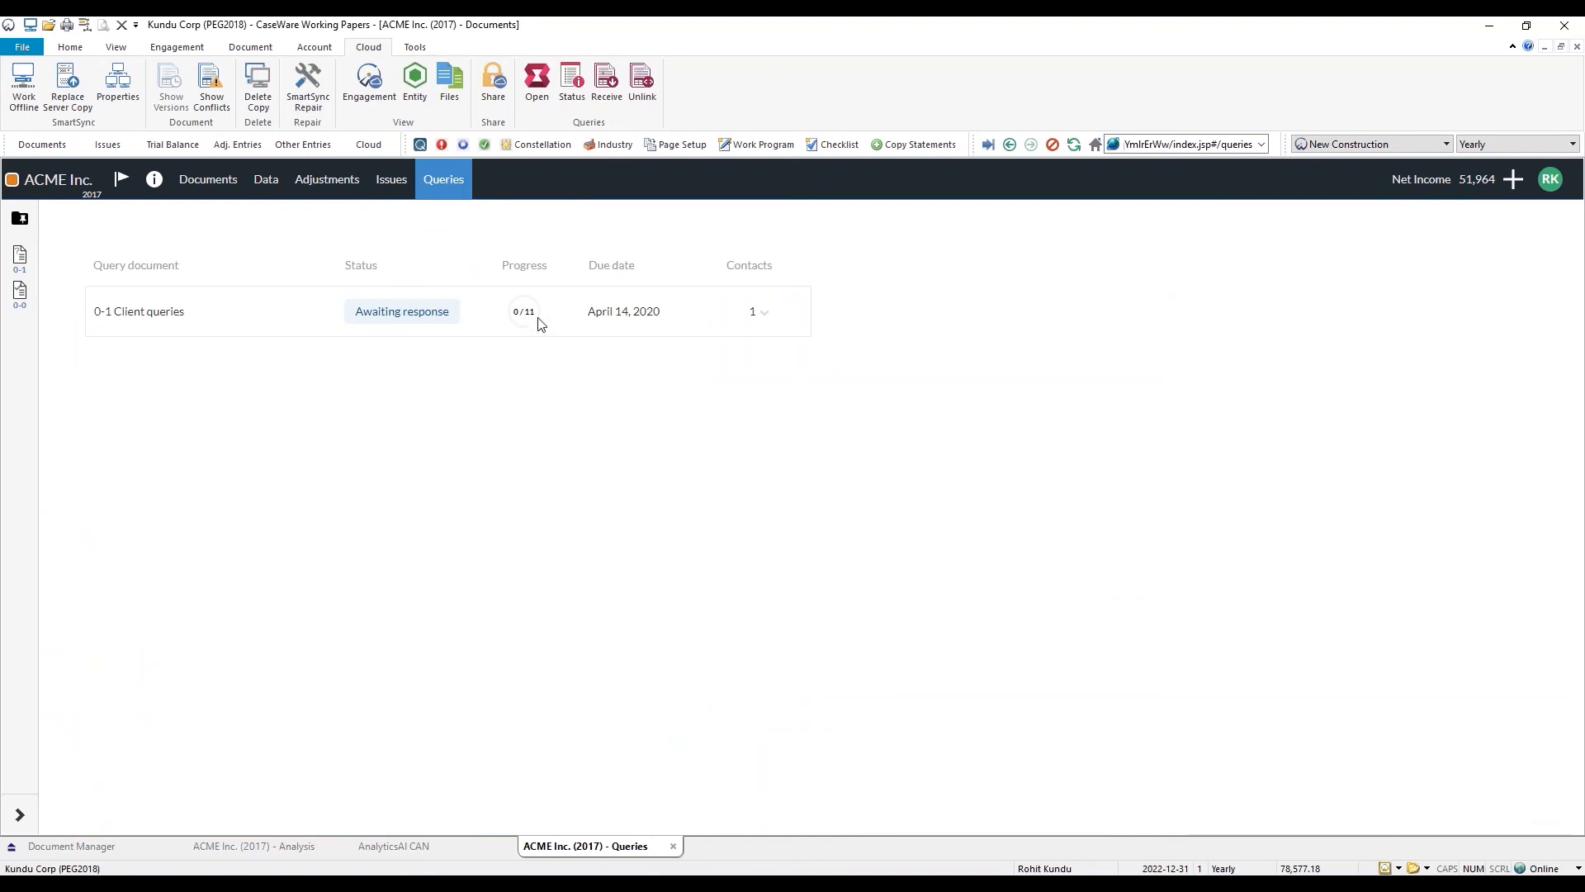
click(773, 327)
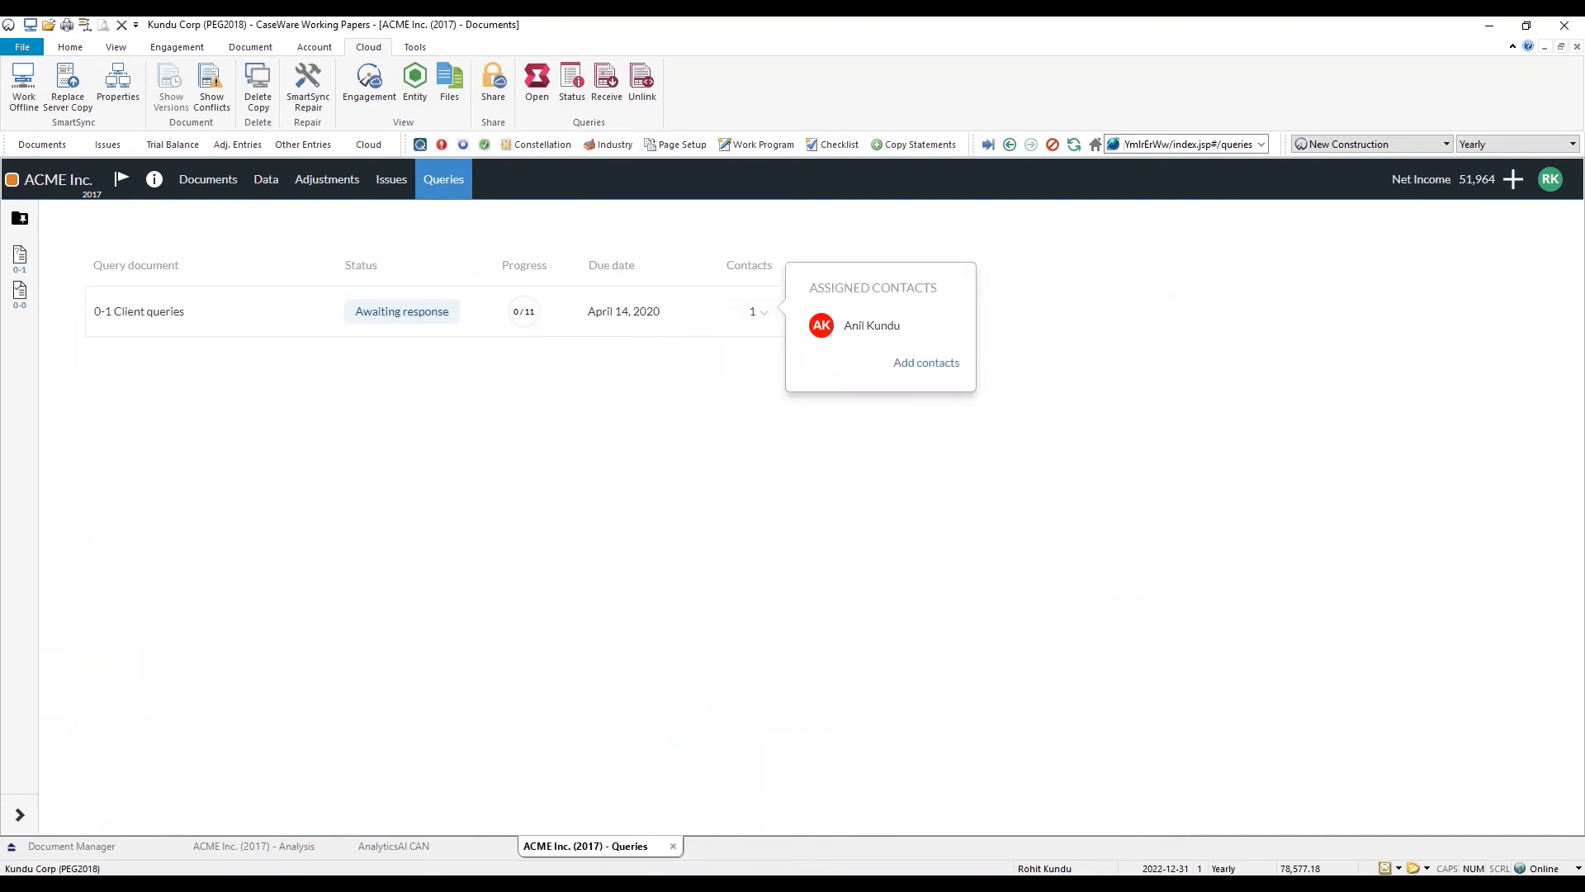
click(211, 191)
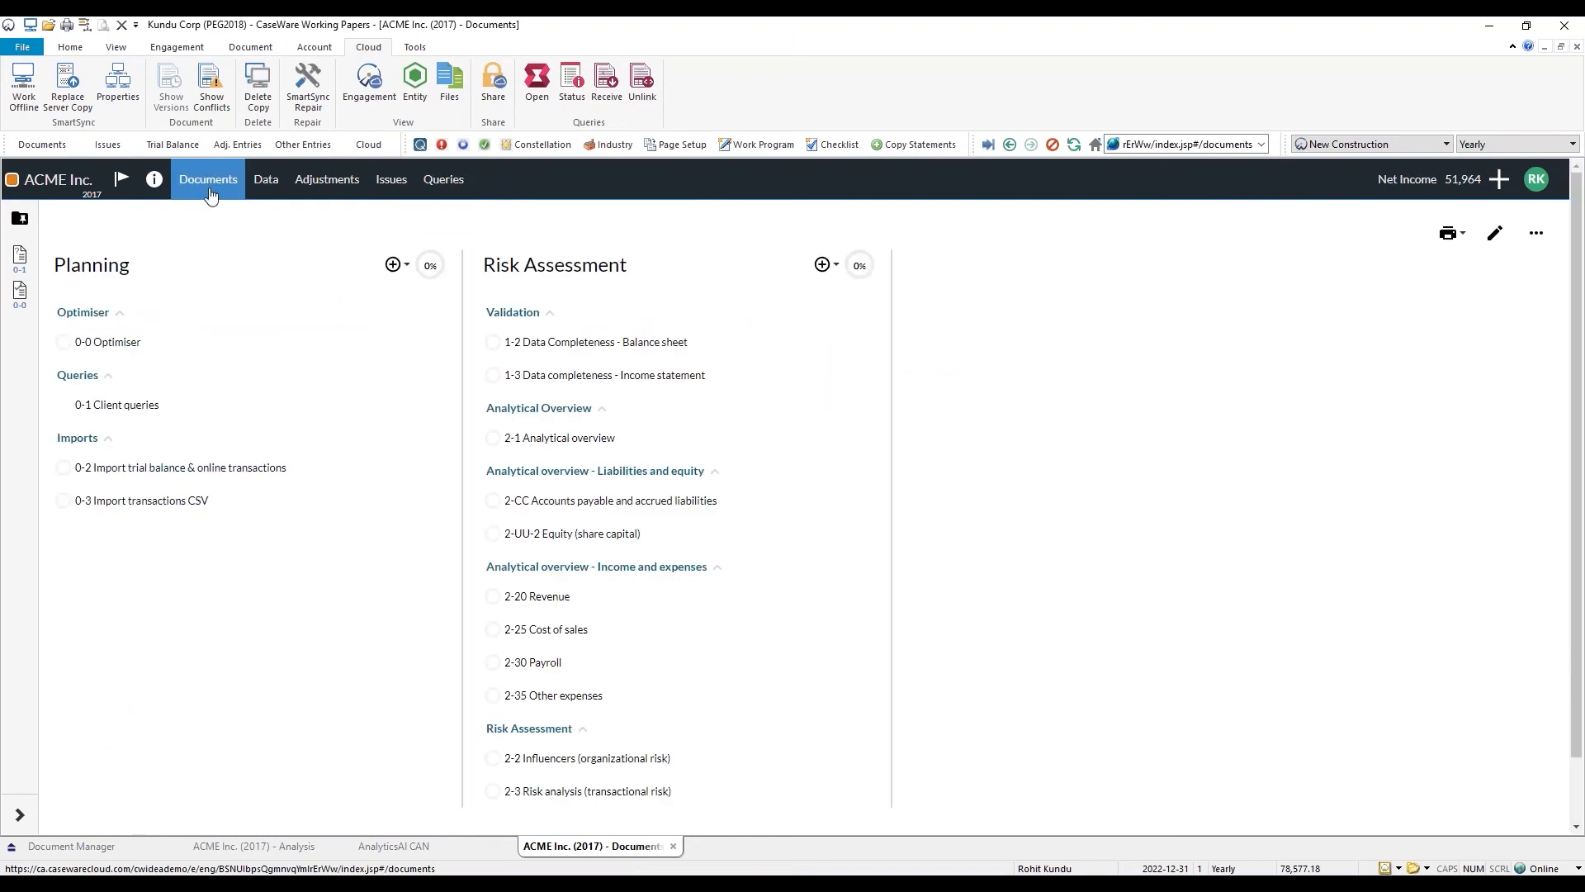
Step: Create a to-do issue on 1-3 Data completeness - Income statement mentioning the reviewing colleague with "please review", and return to the documents list
click(598, 377)
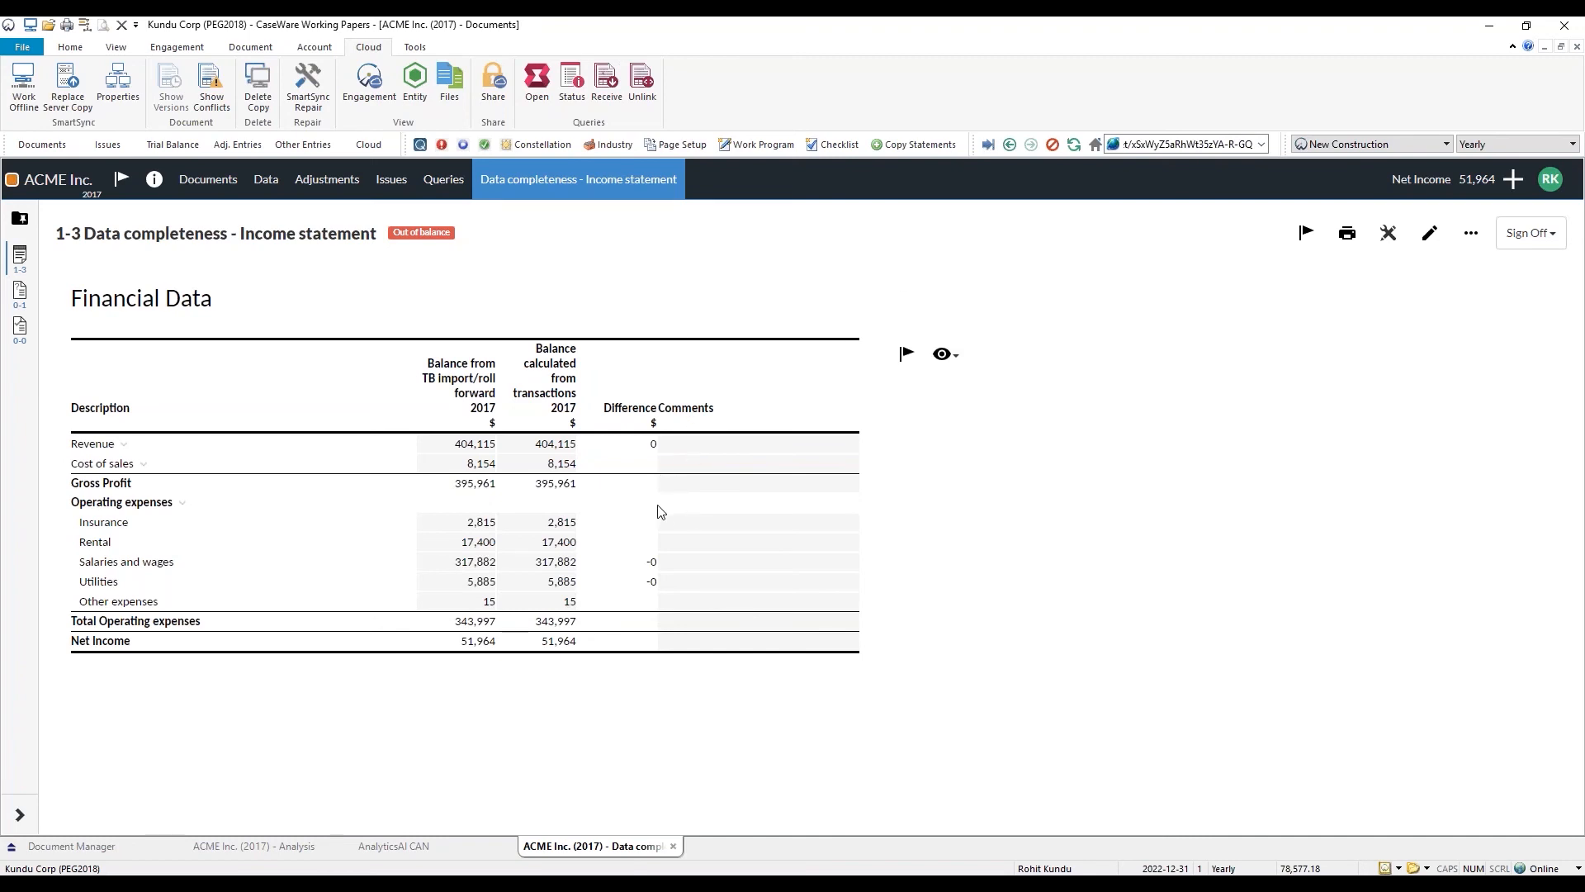
click(906, 355)
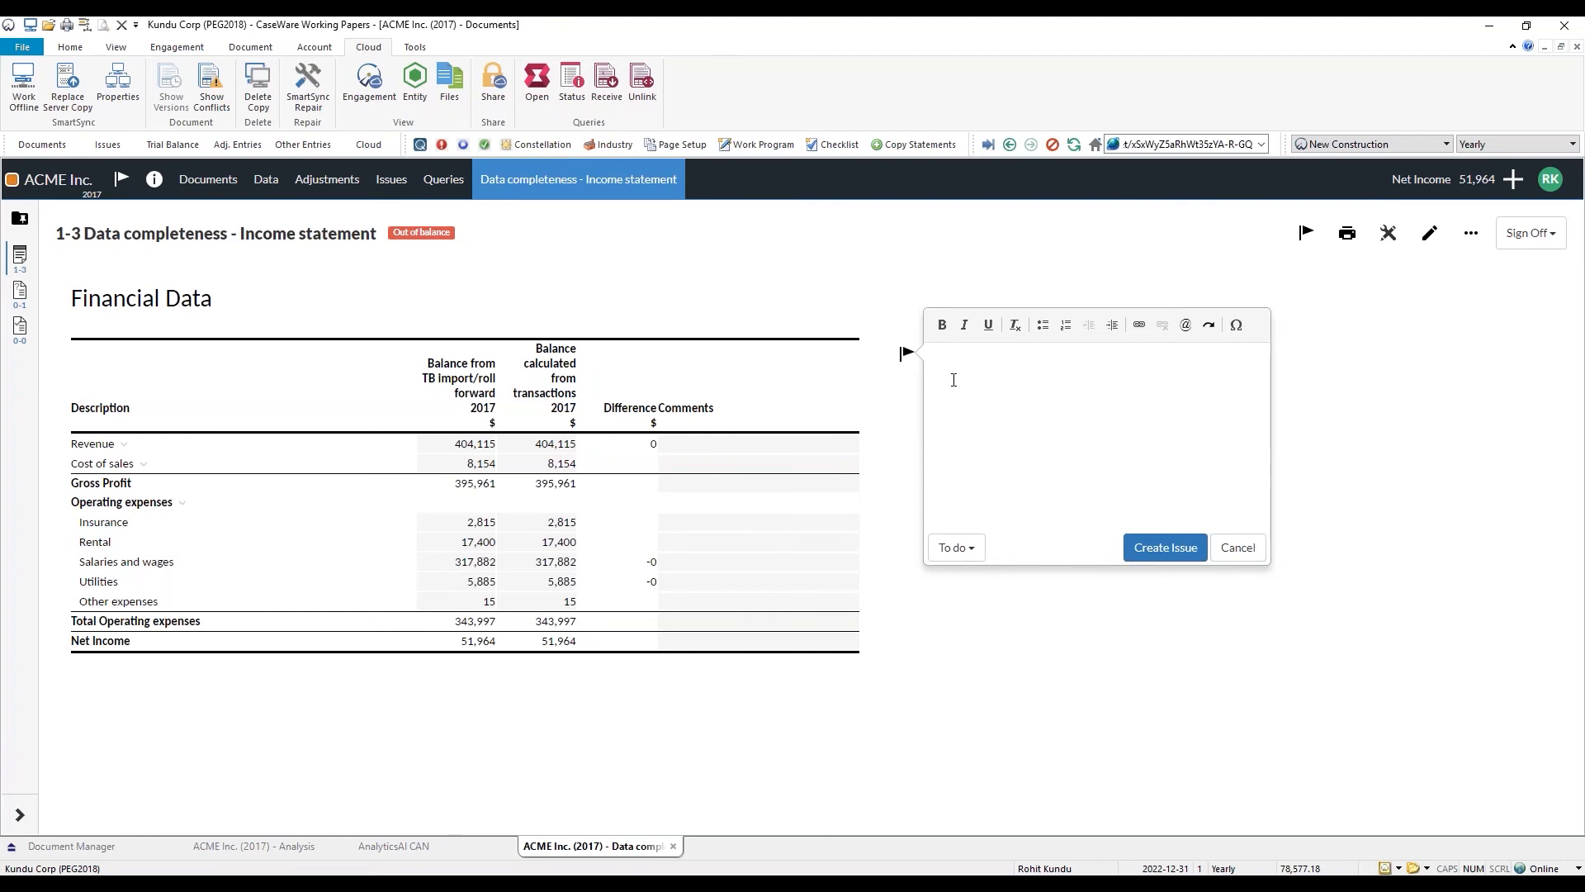
text(@alain)
key(Return)
text(please review)
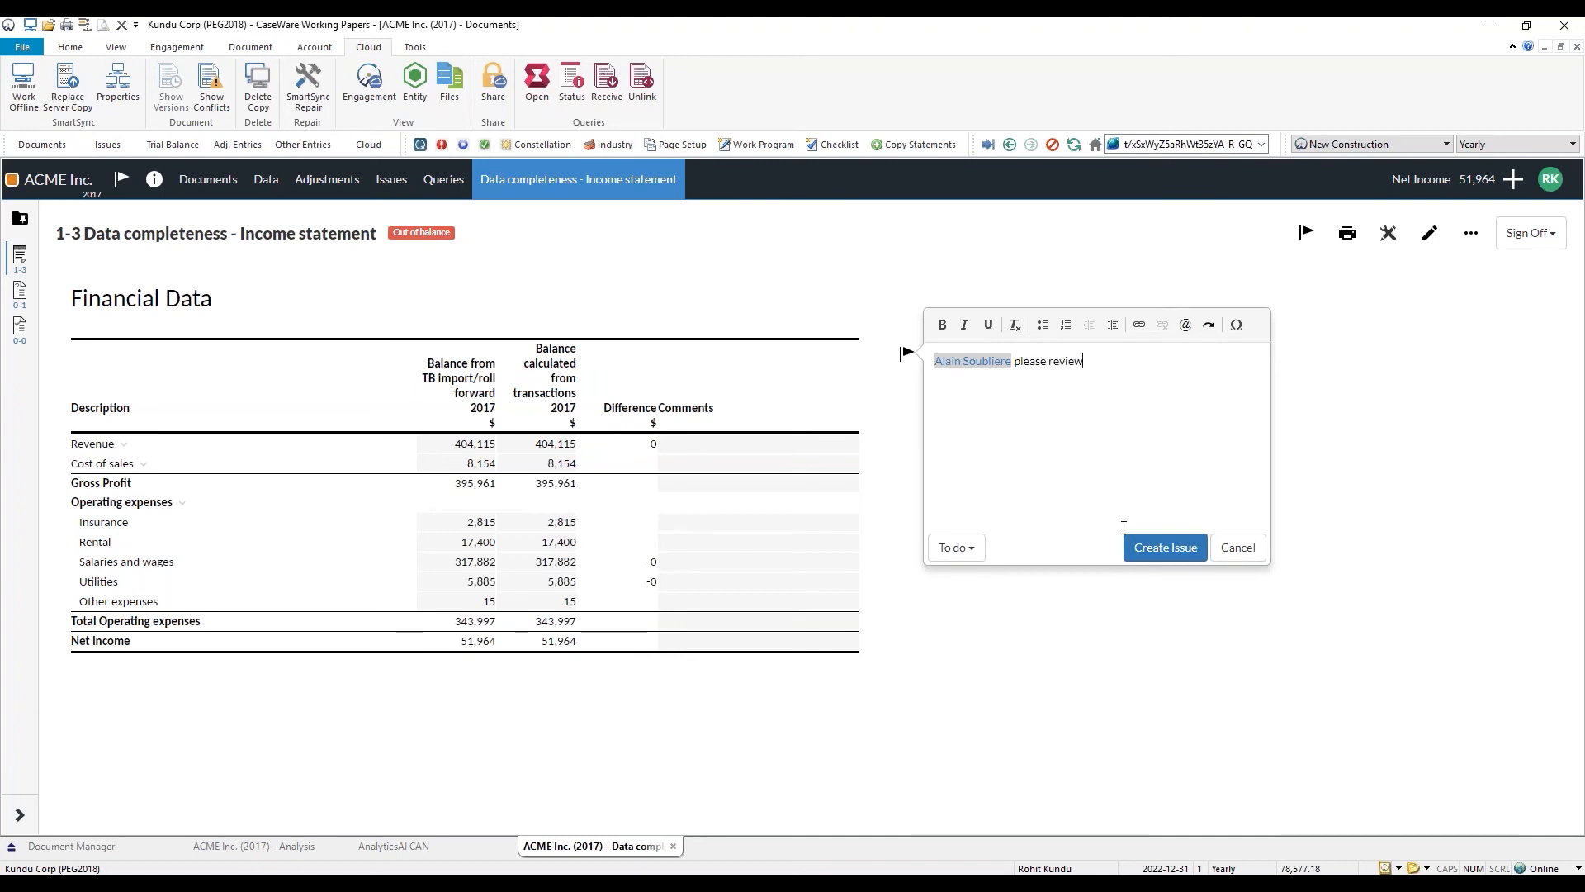
click(1165, 547)
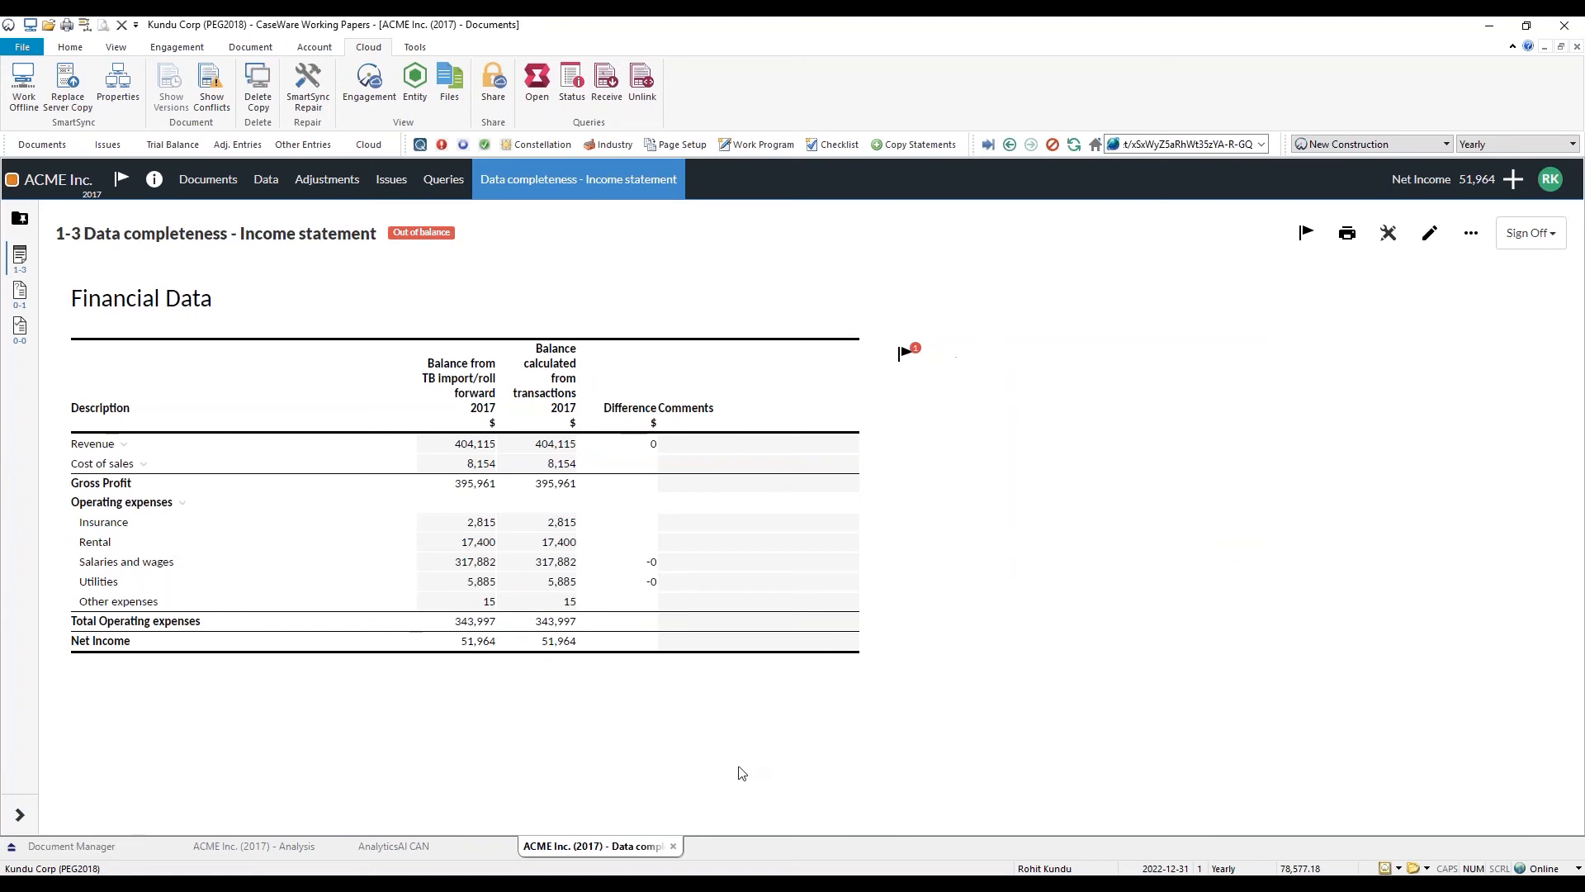
click(210, 187)
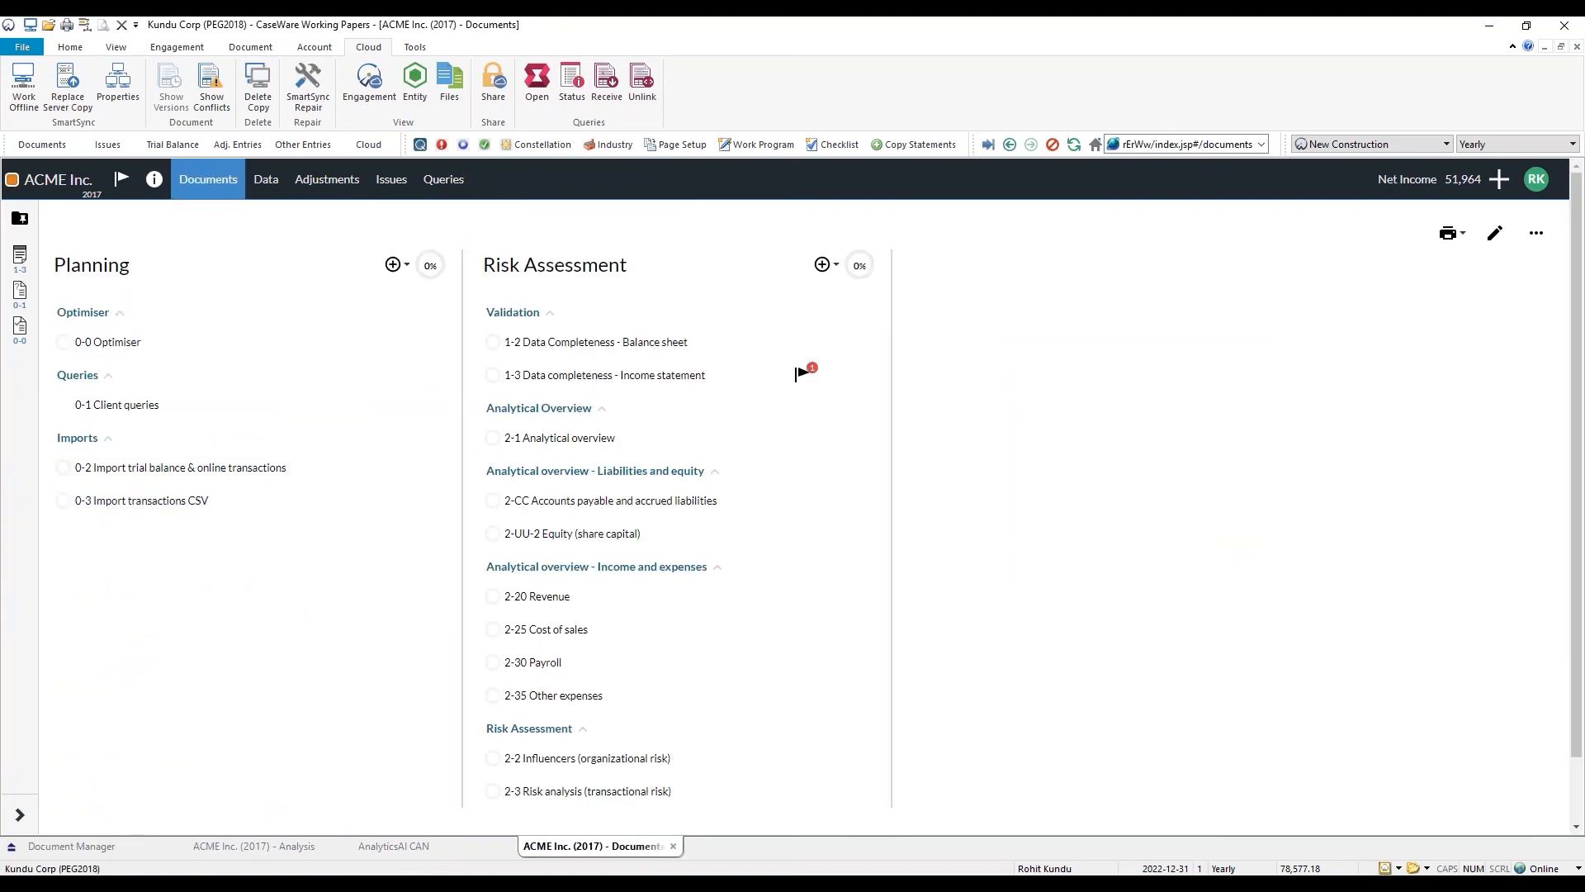
Step: Examine the 2-3 Analytical Overview charts comparing 2016 and 2017, from the overall figures and ratios to equity and revenue
click(286, 847)
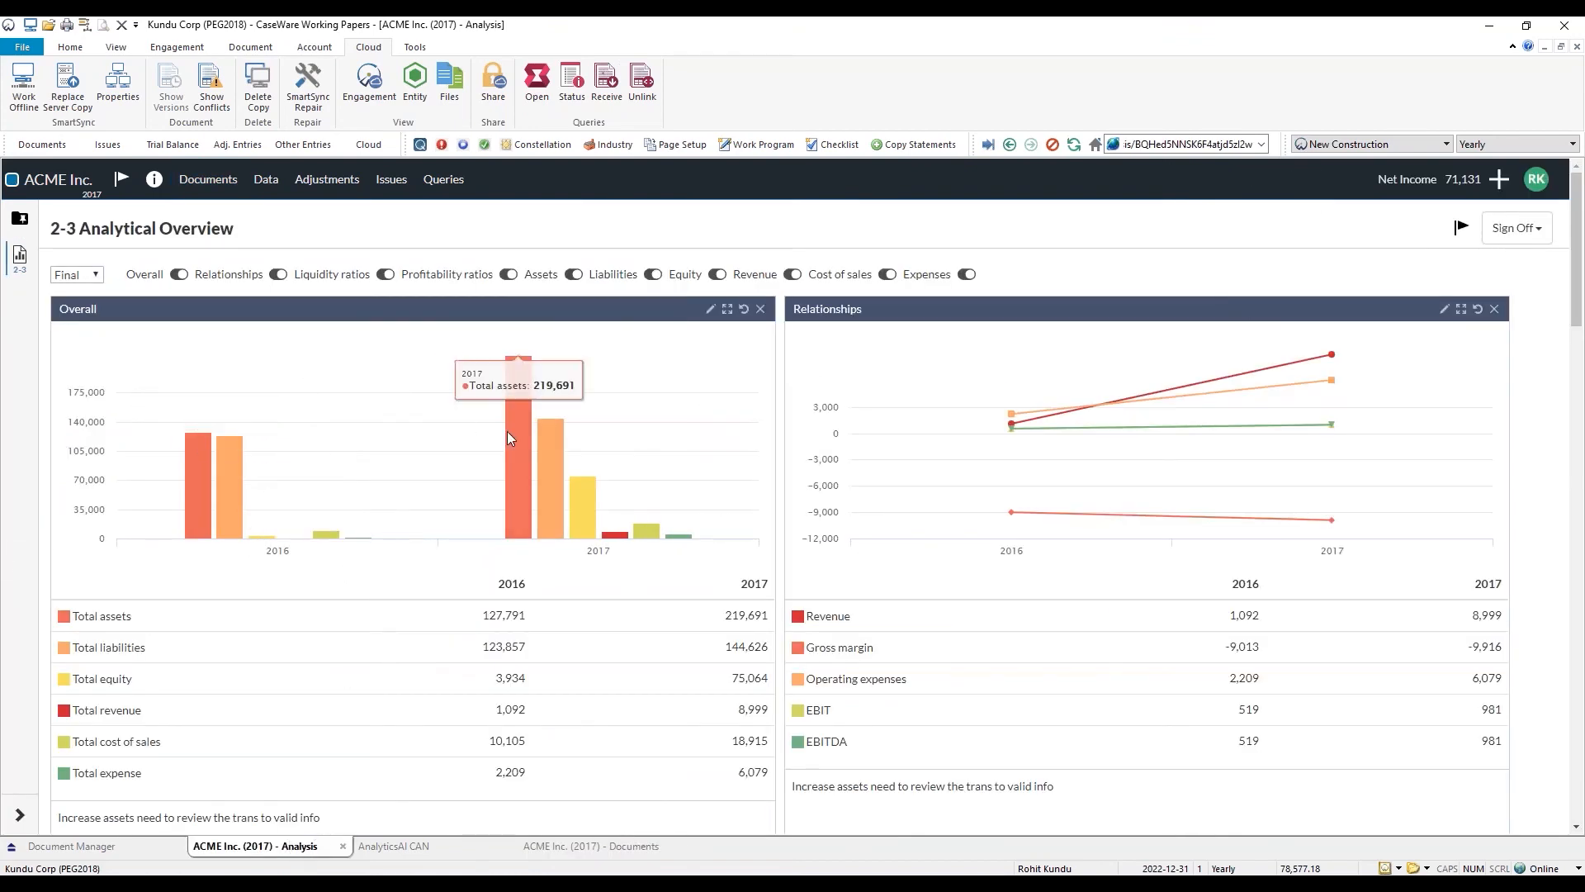
scroll(453, 430, down, 1)
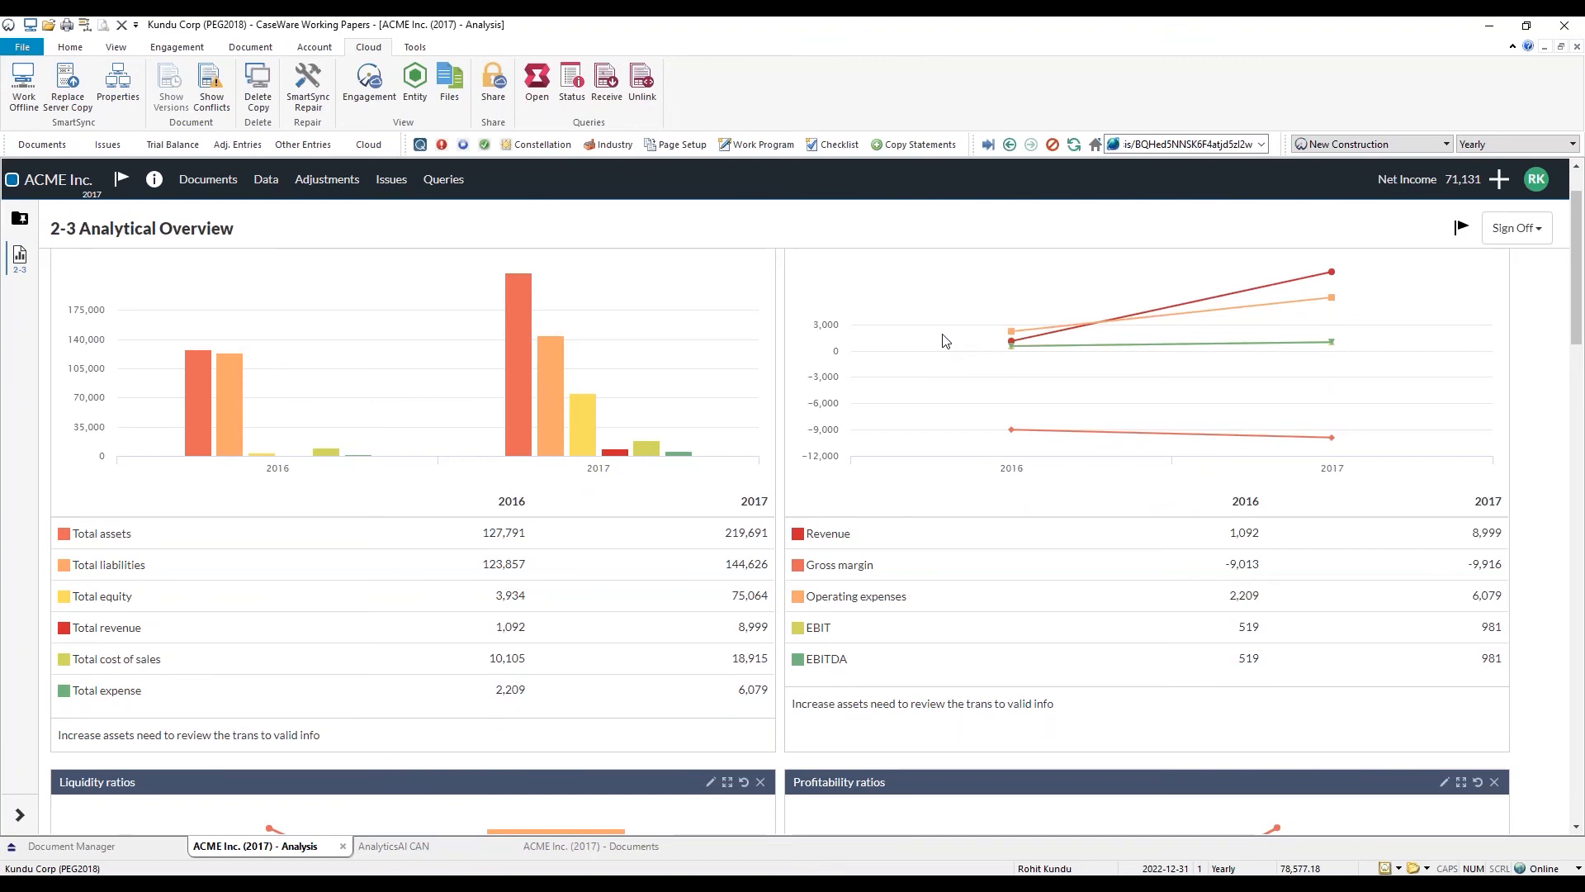
mouse_move(1046, 330)
scroll(1048, 363, down, 5)
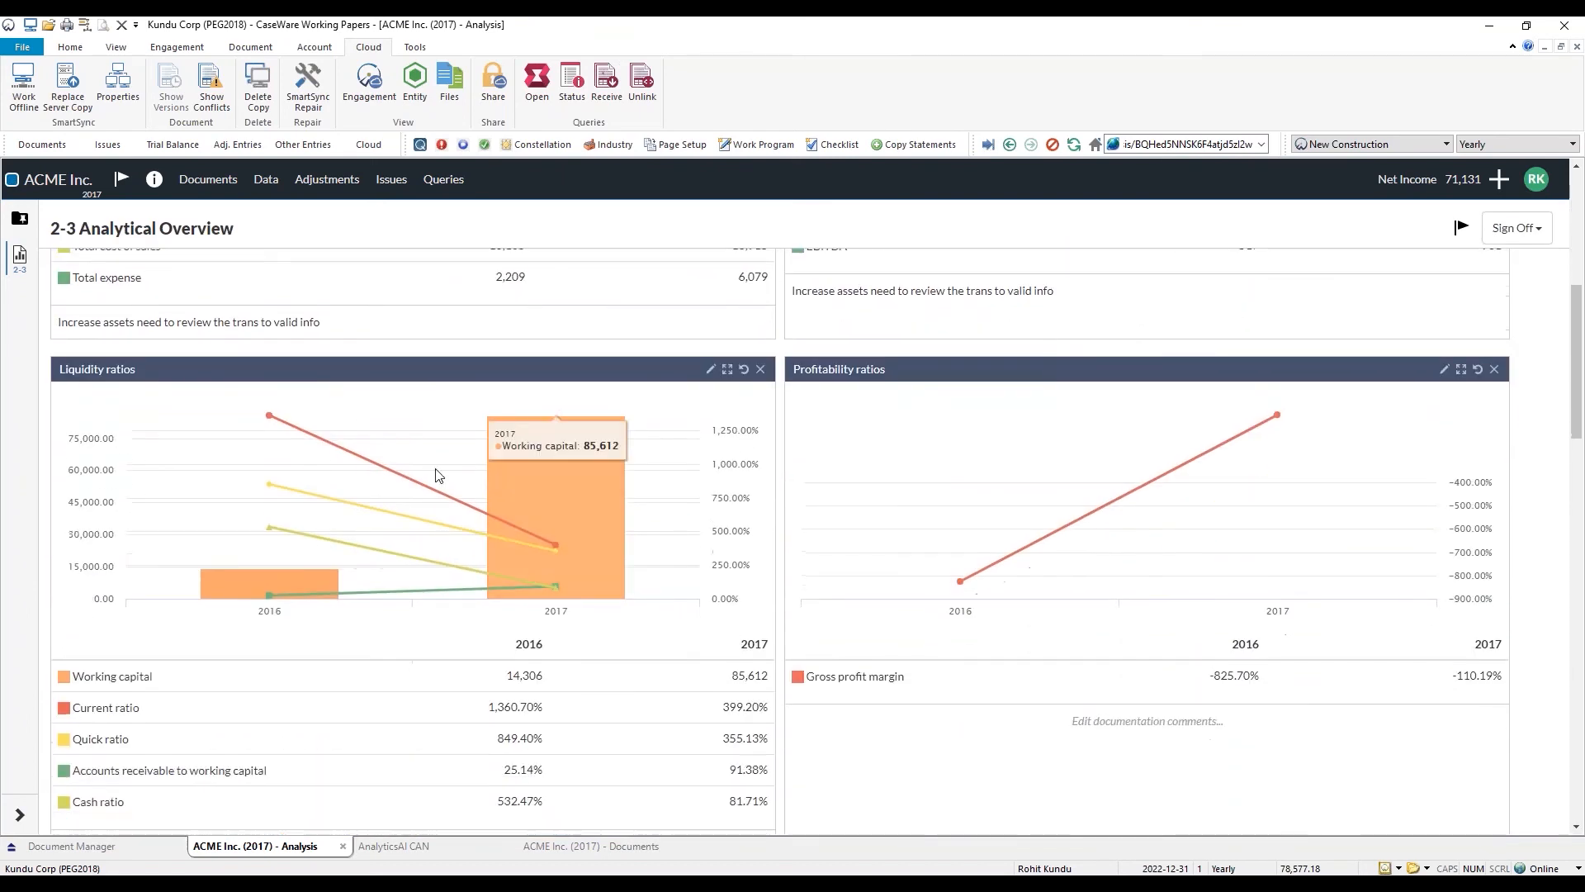
scroll(664, 426, down, 7)
scroll(663, 427, down, 5)
scroll(660, 430, down, 2)
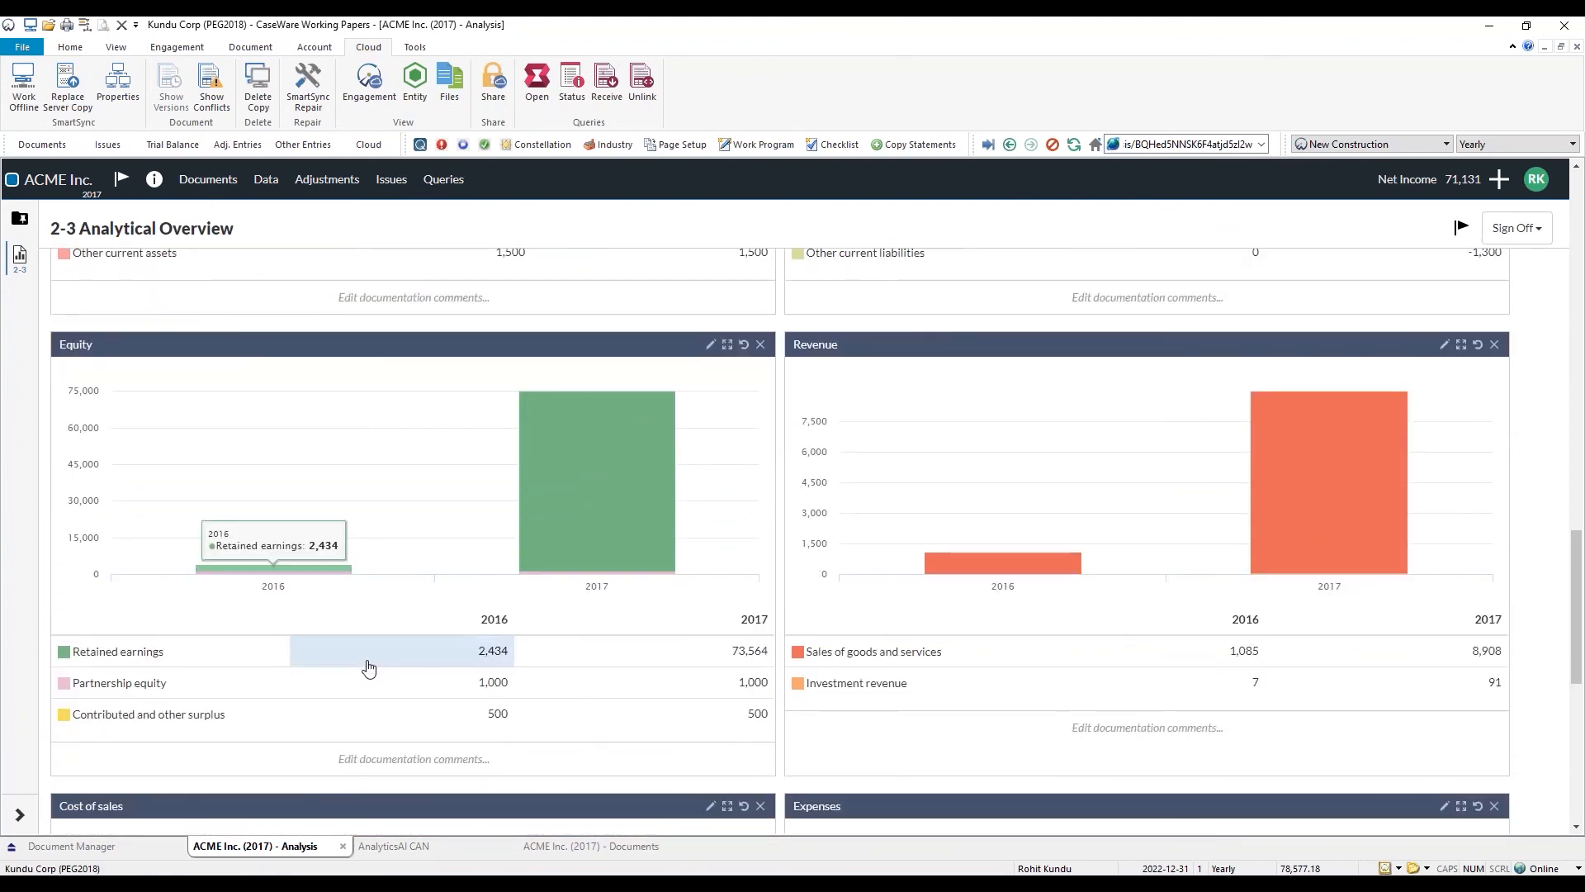
Step: Switch to the other ACME Inc. (2017) engagement, review 2-CC Accounts payable and accrued liabilities with its overview and ratios, and return to the documents list
scroll(495, 545, up, 3)
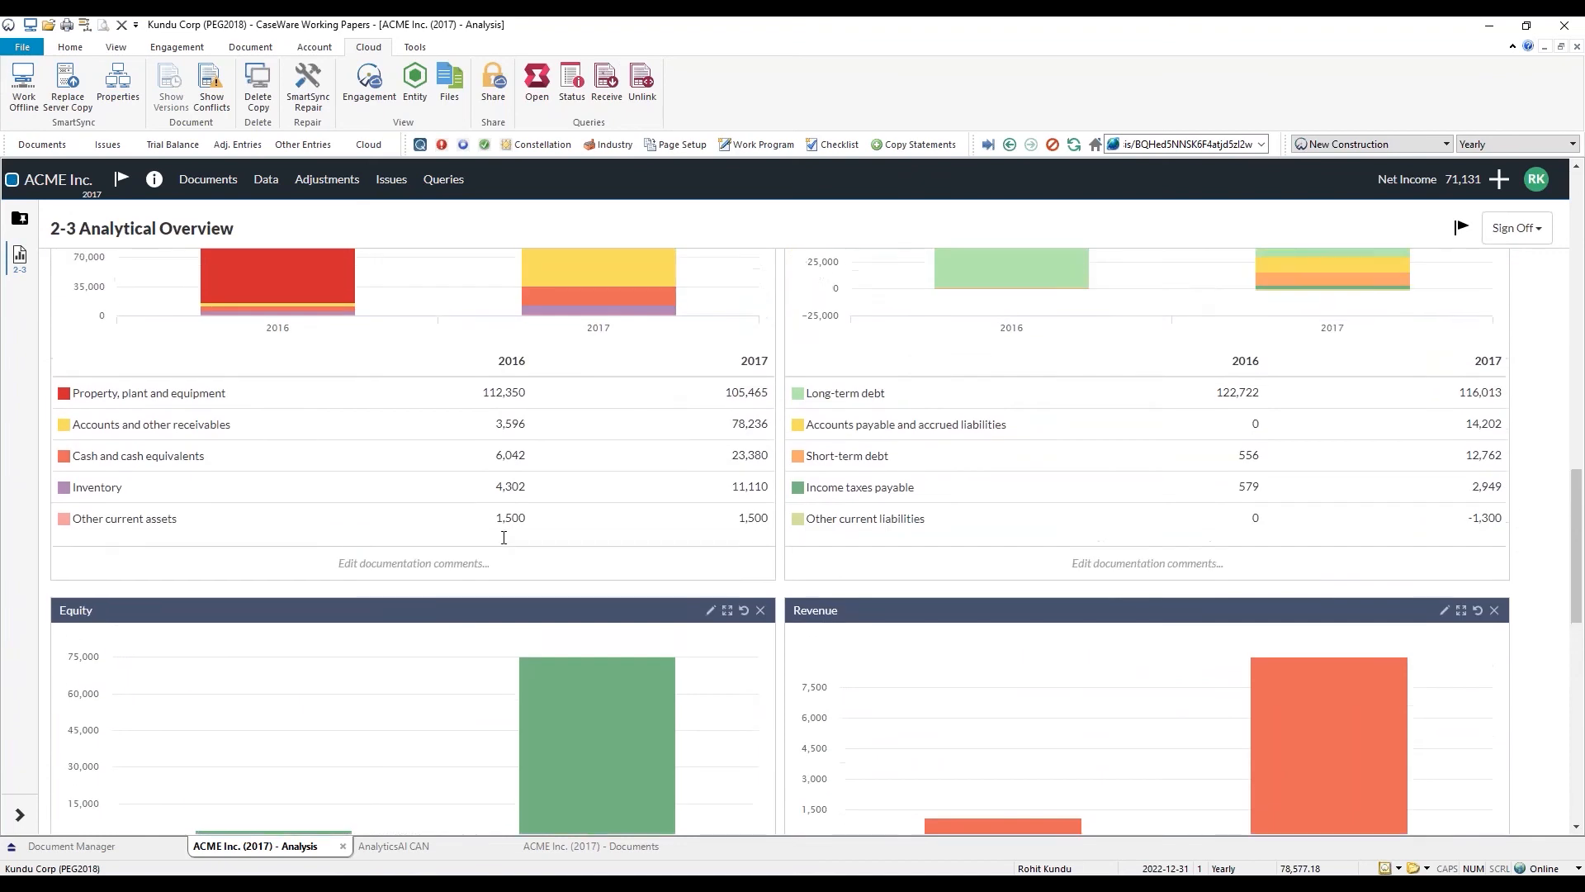
scroll(504, 537, up, 10)
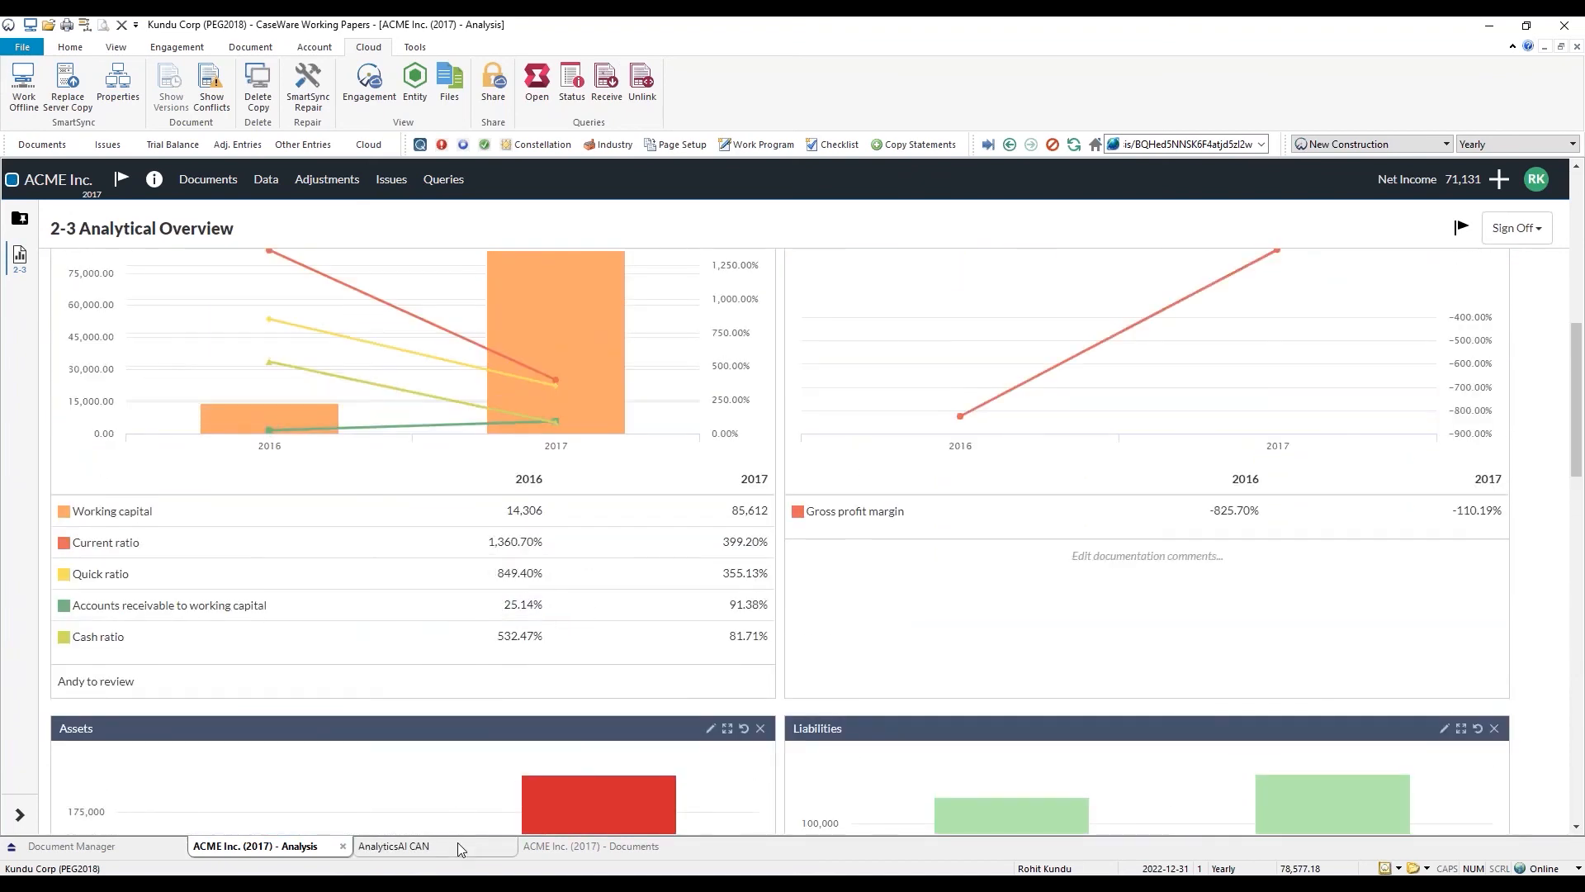
click(460, 847)
click(591, 846)
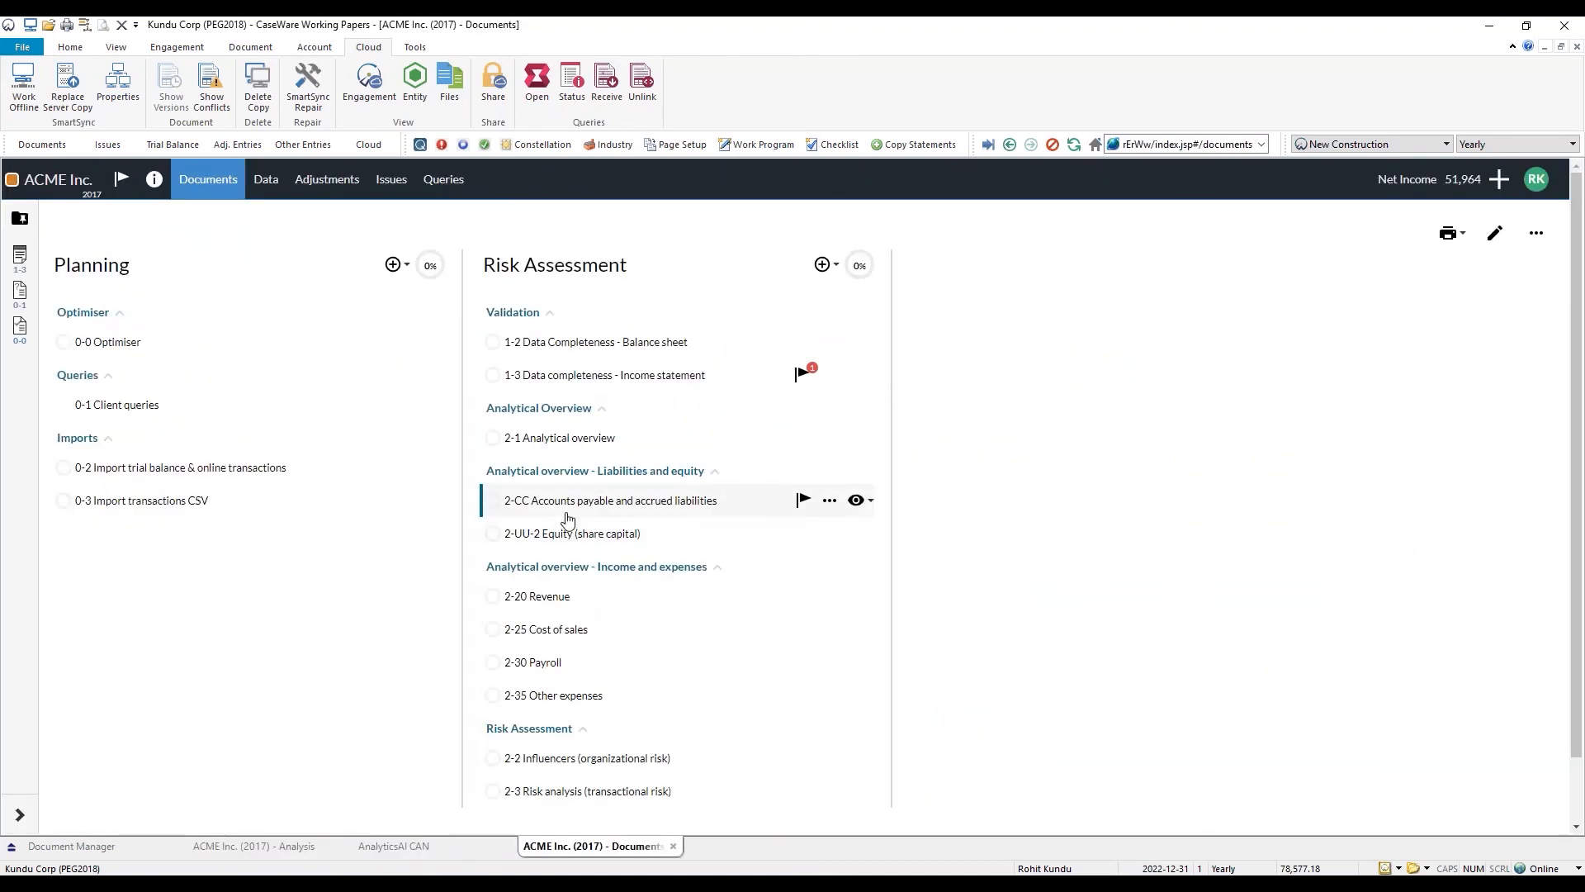
click(573, 502)
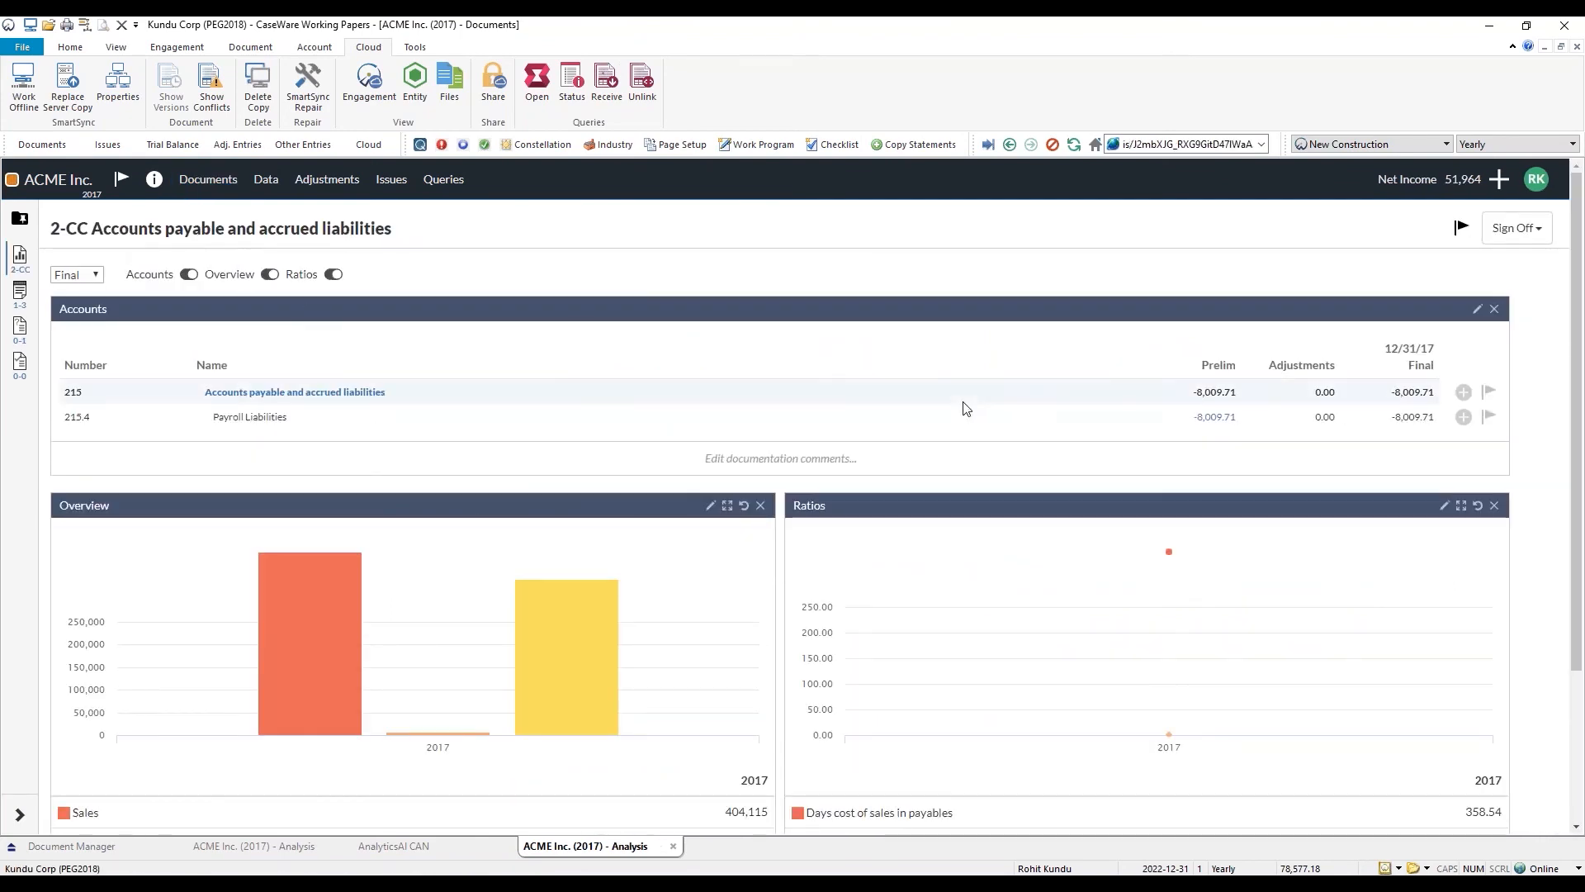
scroll(1125, 396, down, 2)
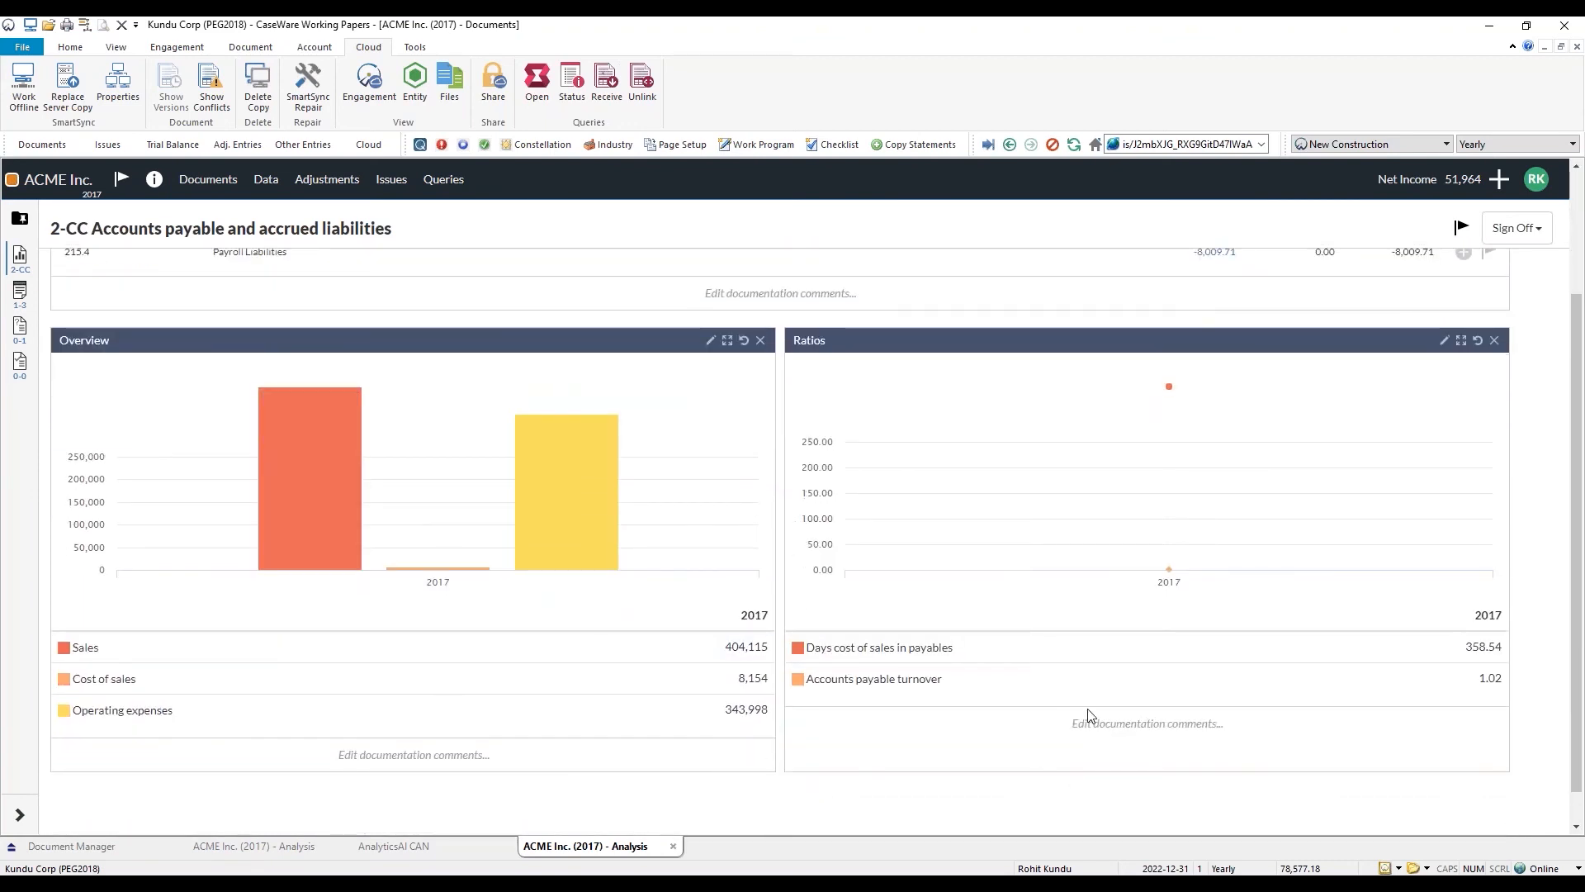
mouse_move(904, 685)
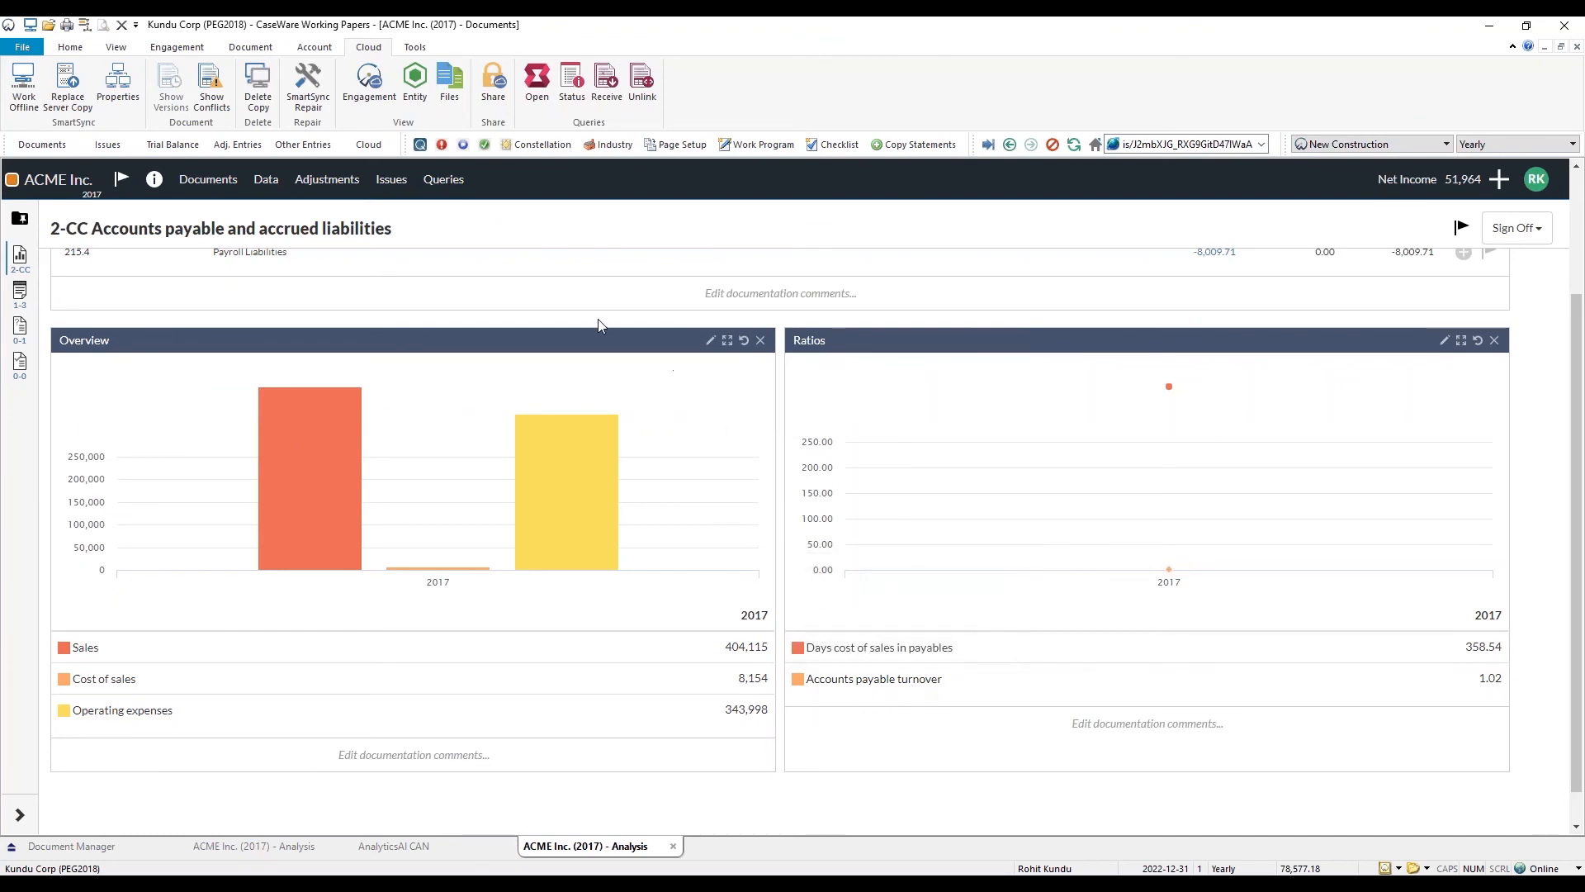
click(211, 182)
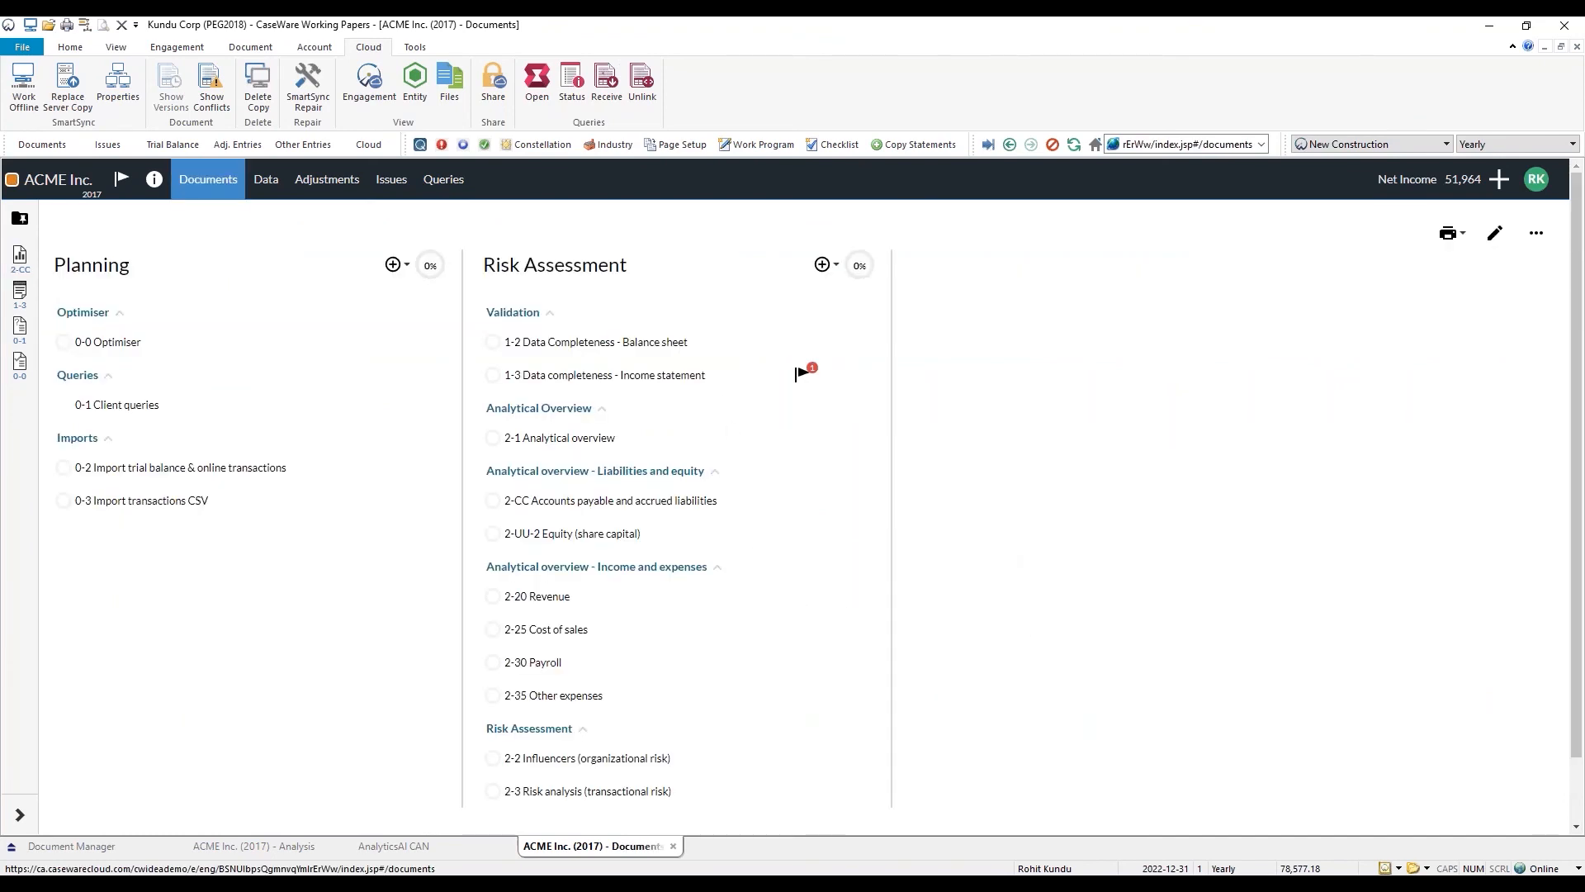
Step: In 0-0 Optimiser, remove Validation (data completeness) and Analytical overview from the engagement's included sections, and return to the documents list
scroll(478, 446, down, 2)
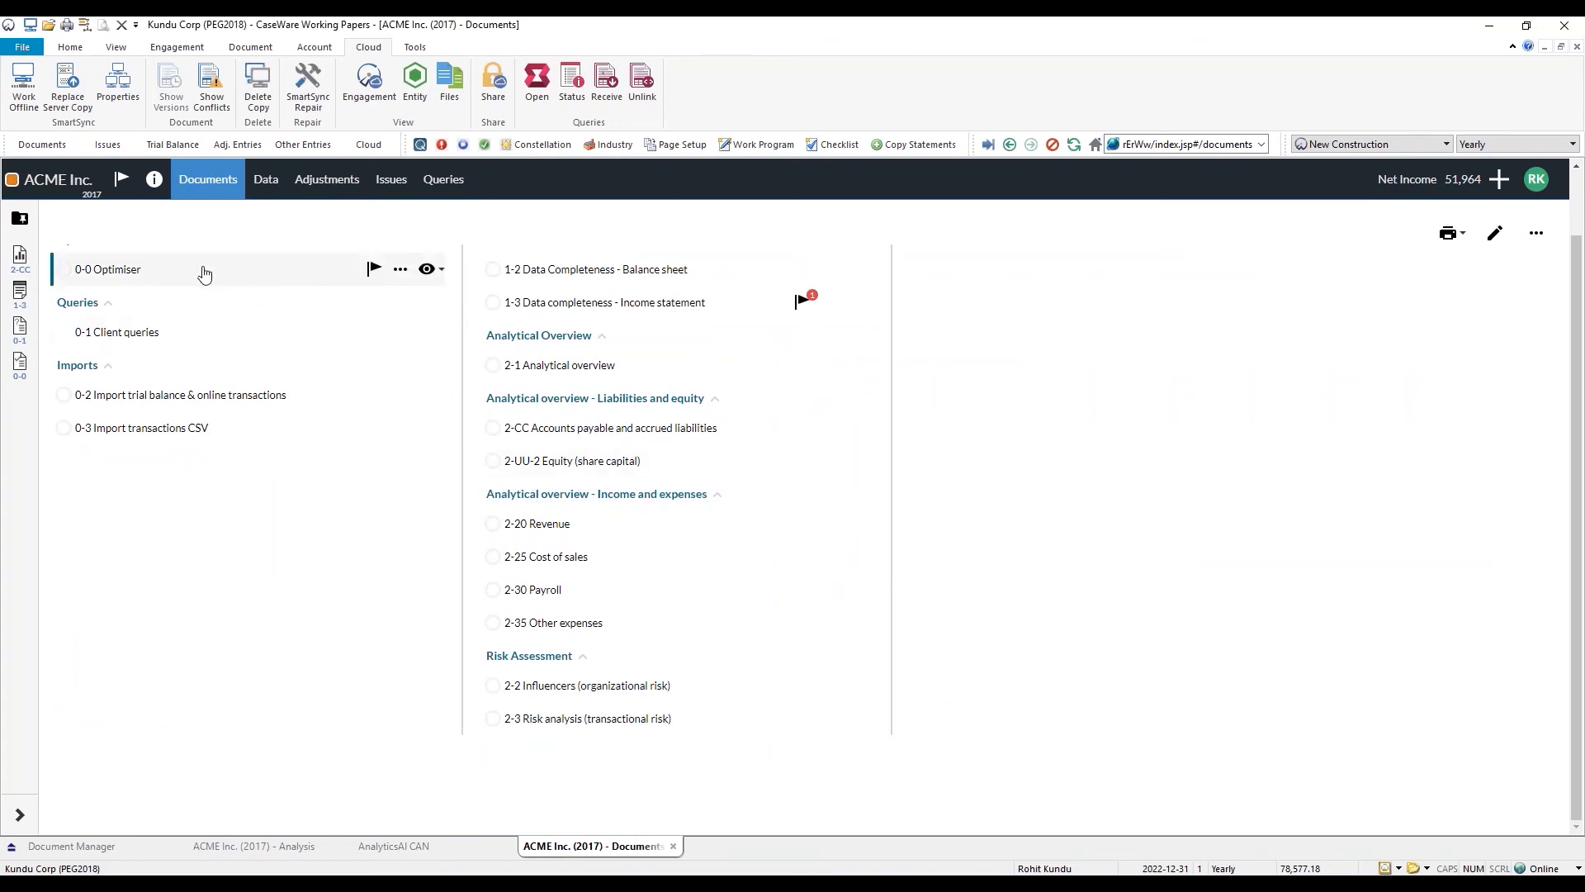
click(126, 272)
click(668, 402)
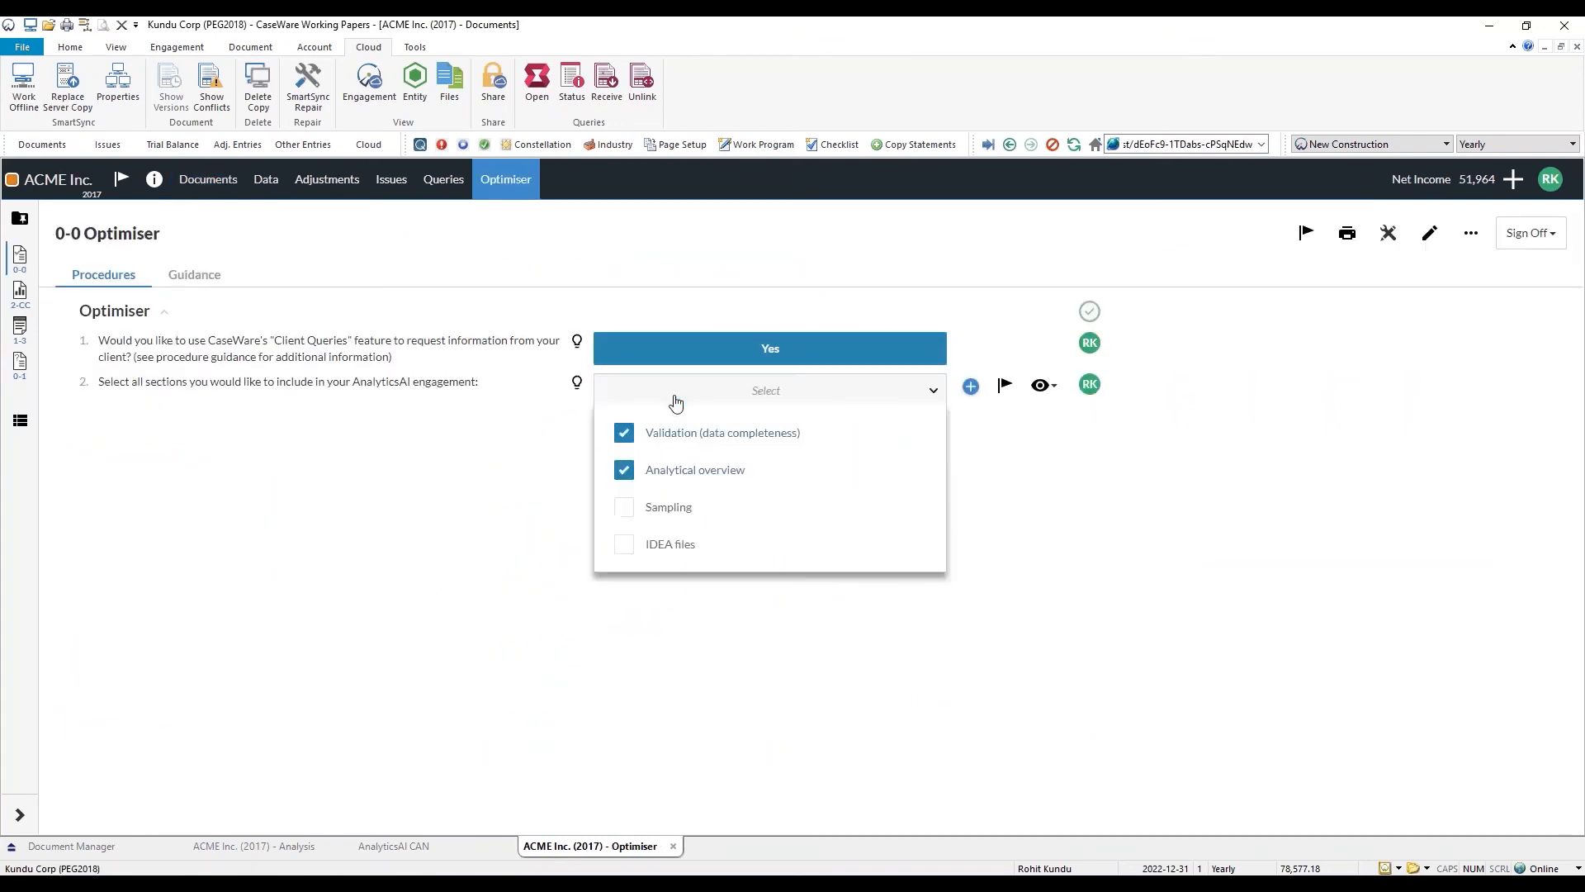
click(206, 183)
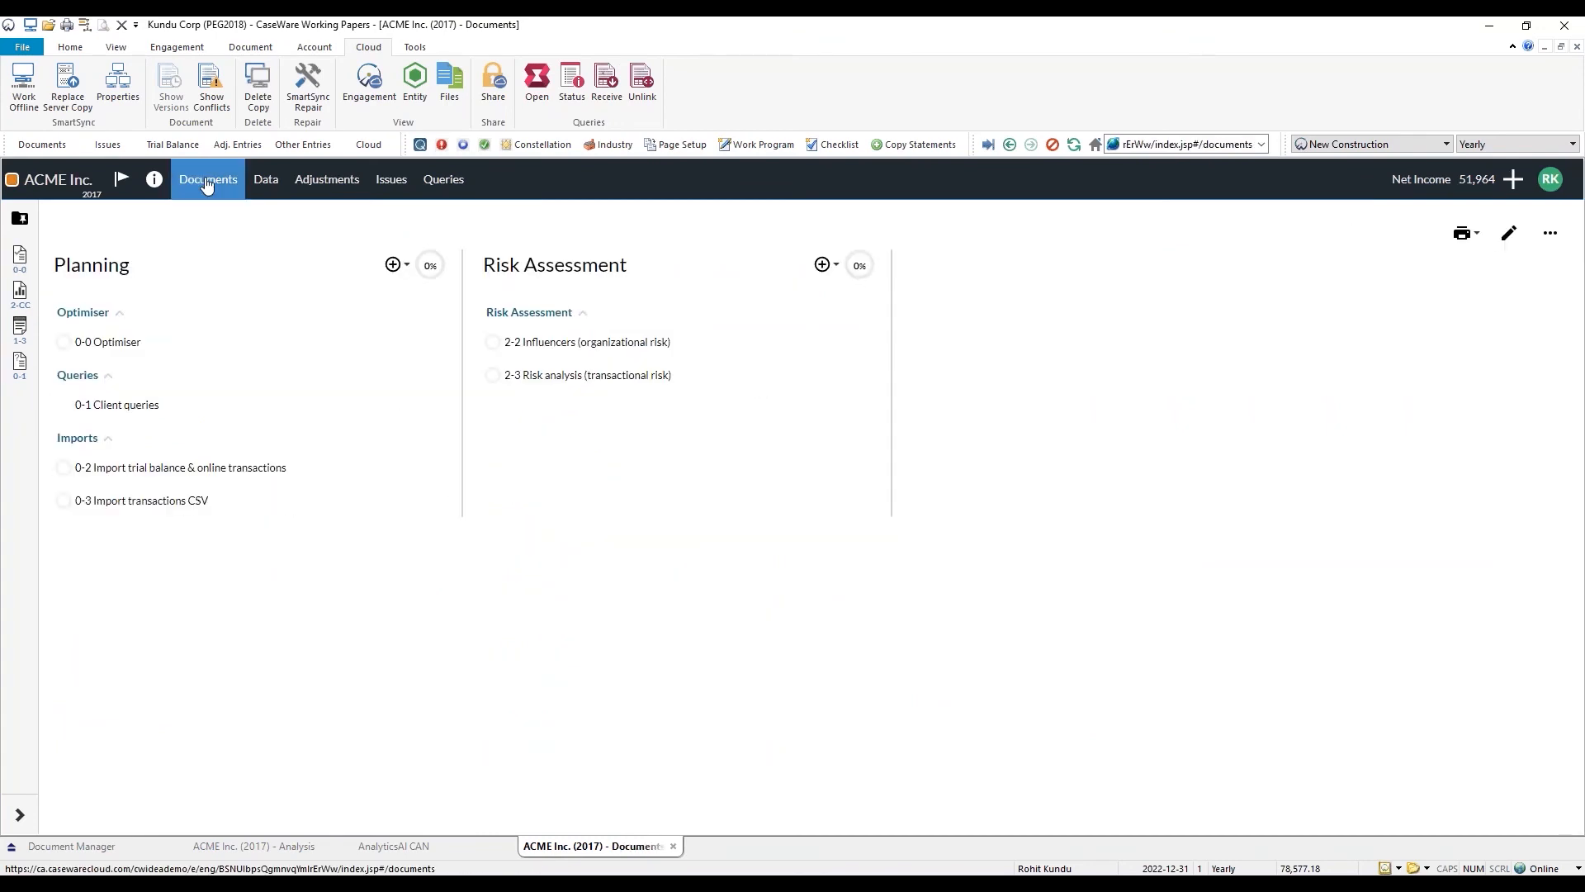
Step: In the 2-2 Influencers (organizational risk) summary, set the Sales Discounts account's influence to 100%
click(538, 343)
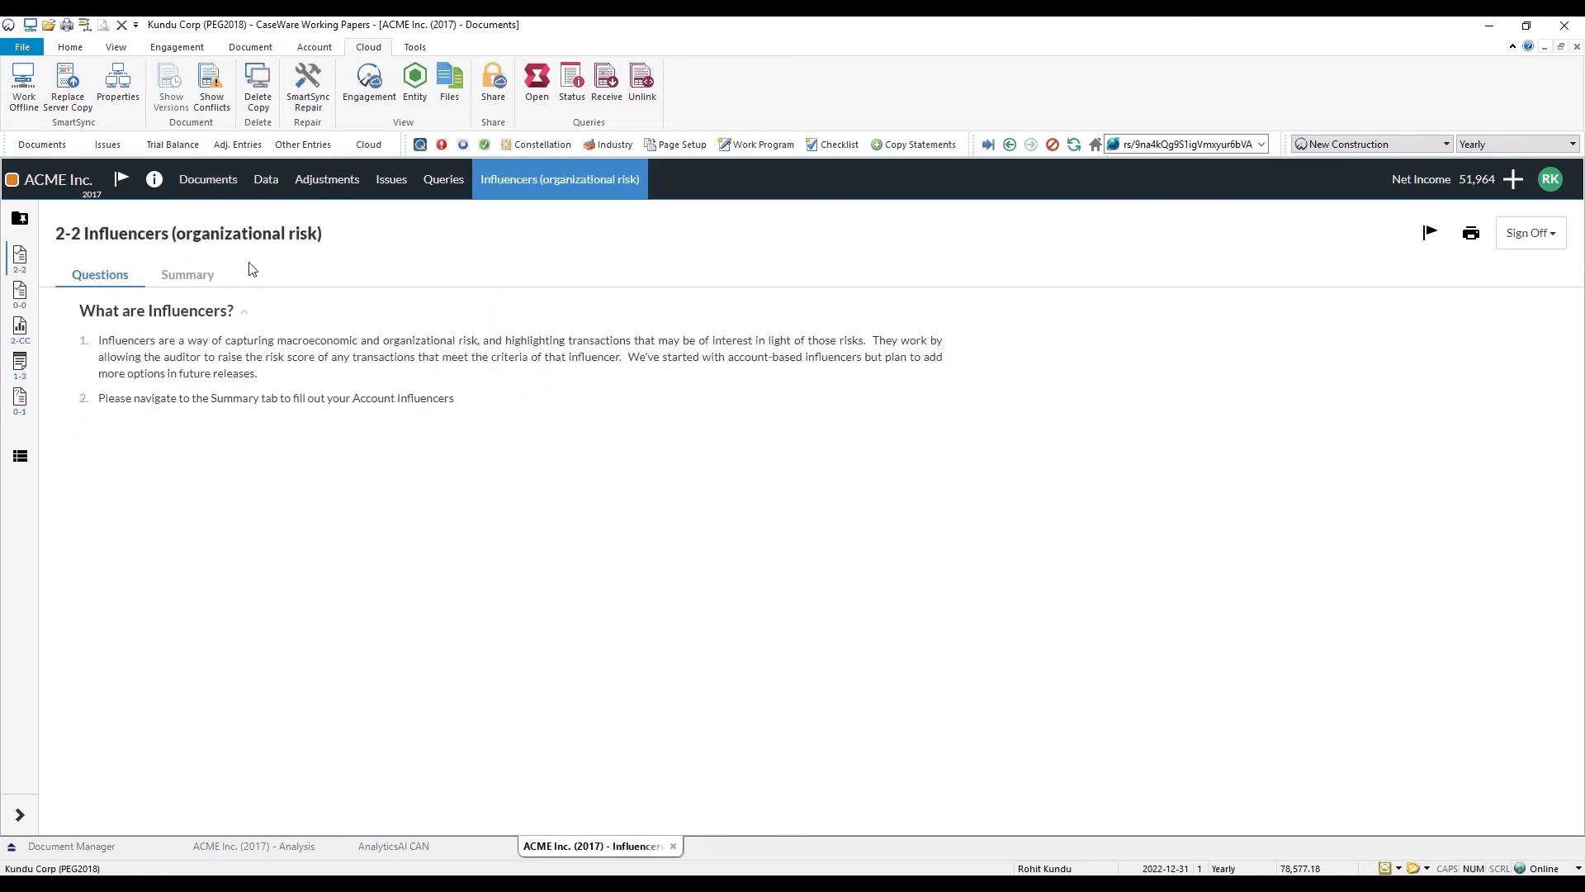
click(185, 275)
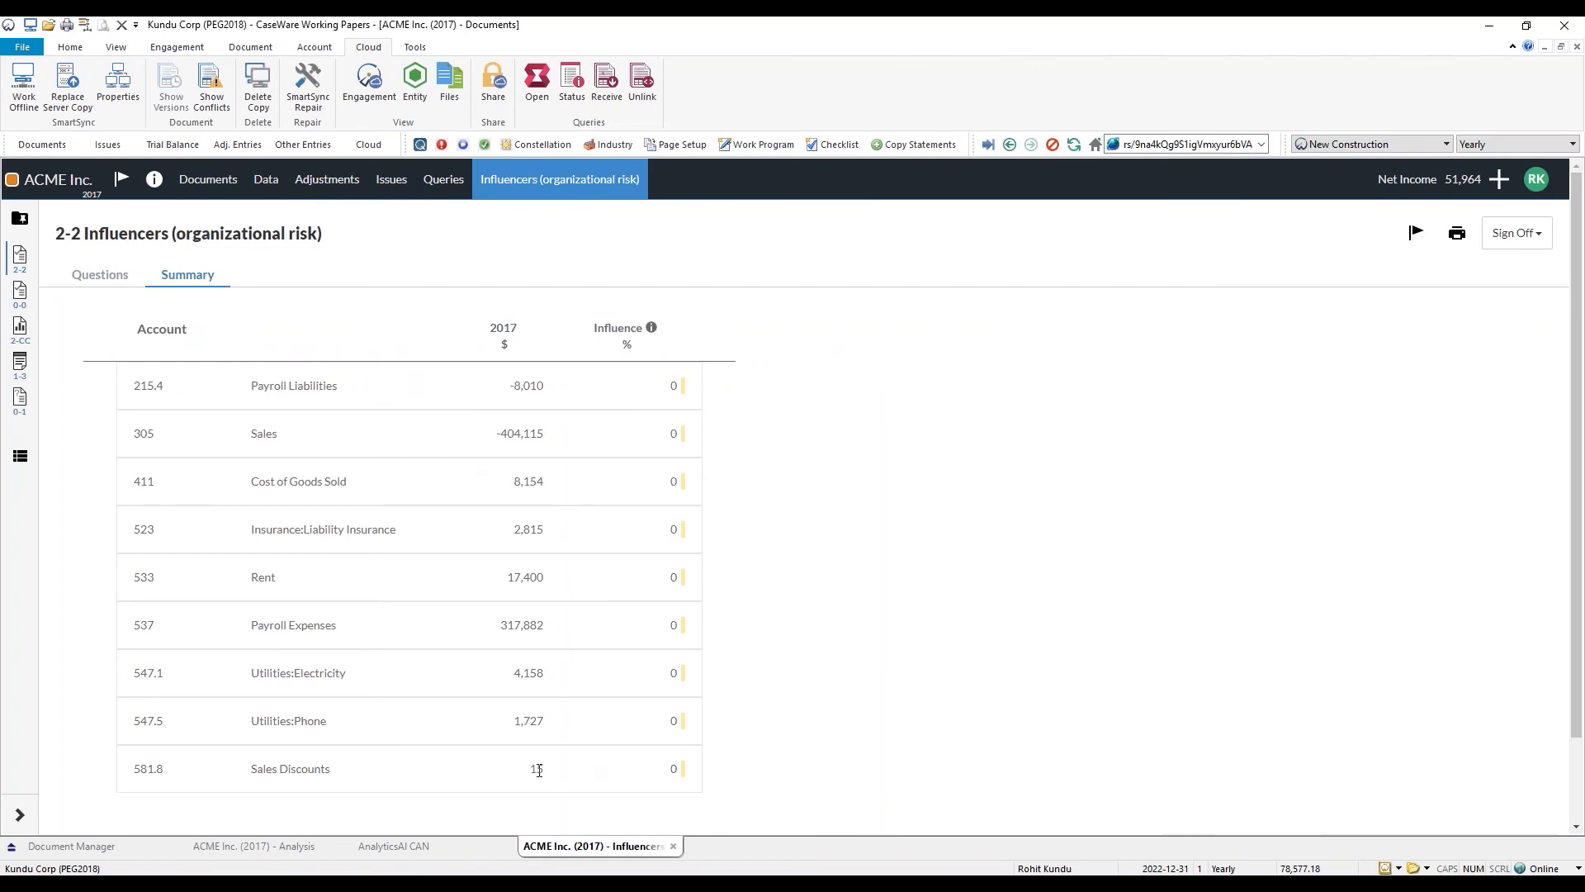
click(675, 763)
click(655, 777)
text(100)
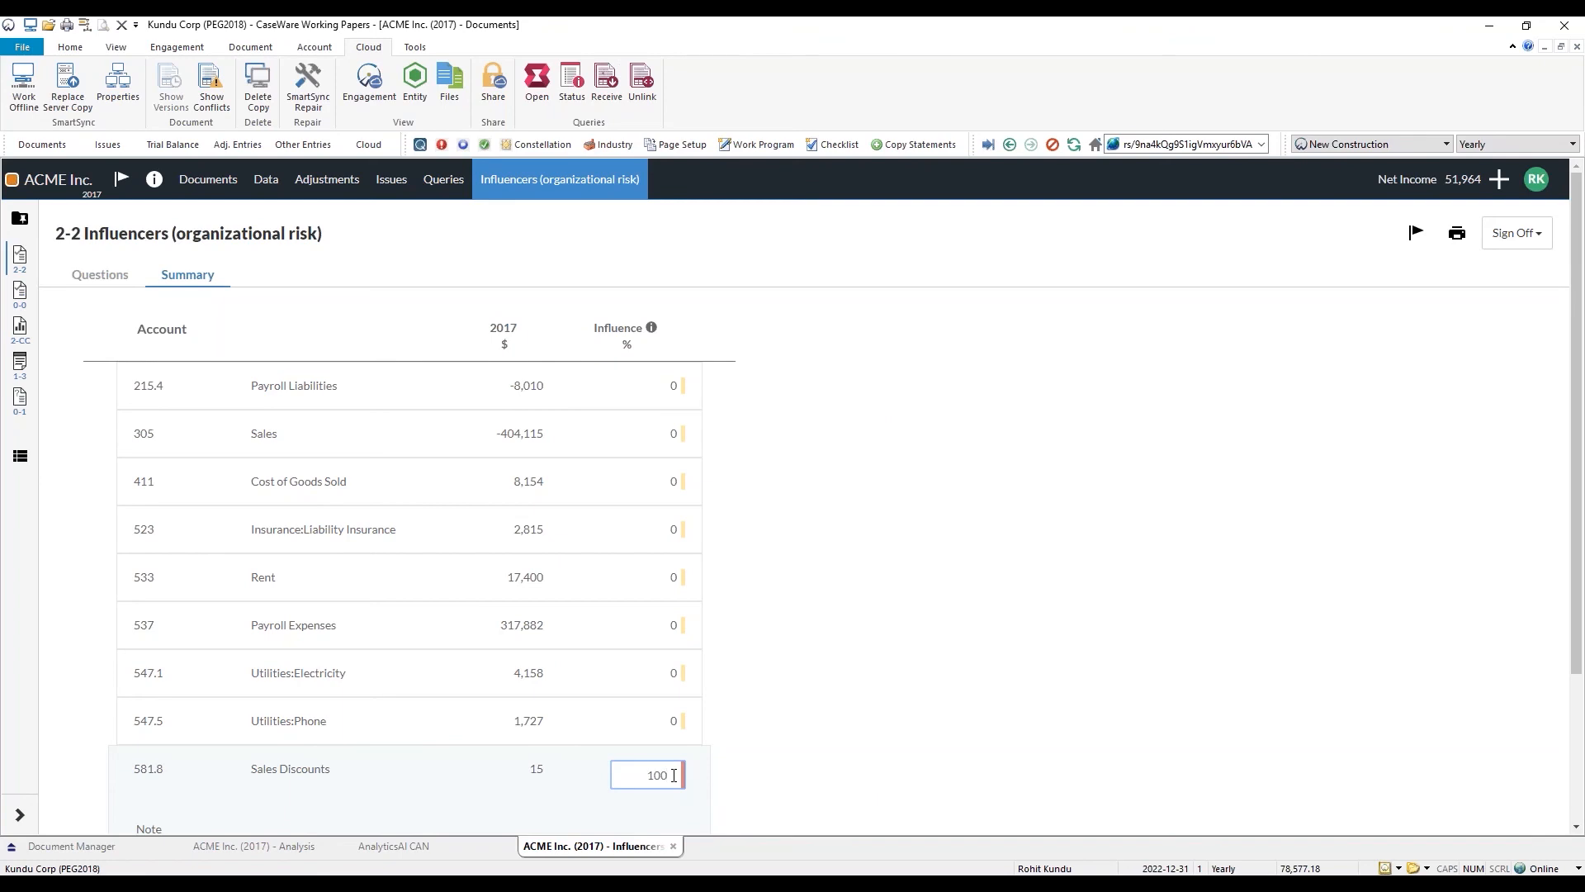
Step: Add the note "Risk of Sales discounts" to the Sales Discounts influencer
scroll(782, 699, down, 2)
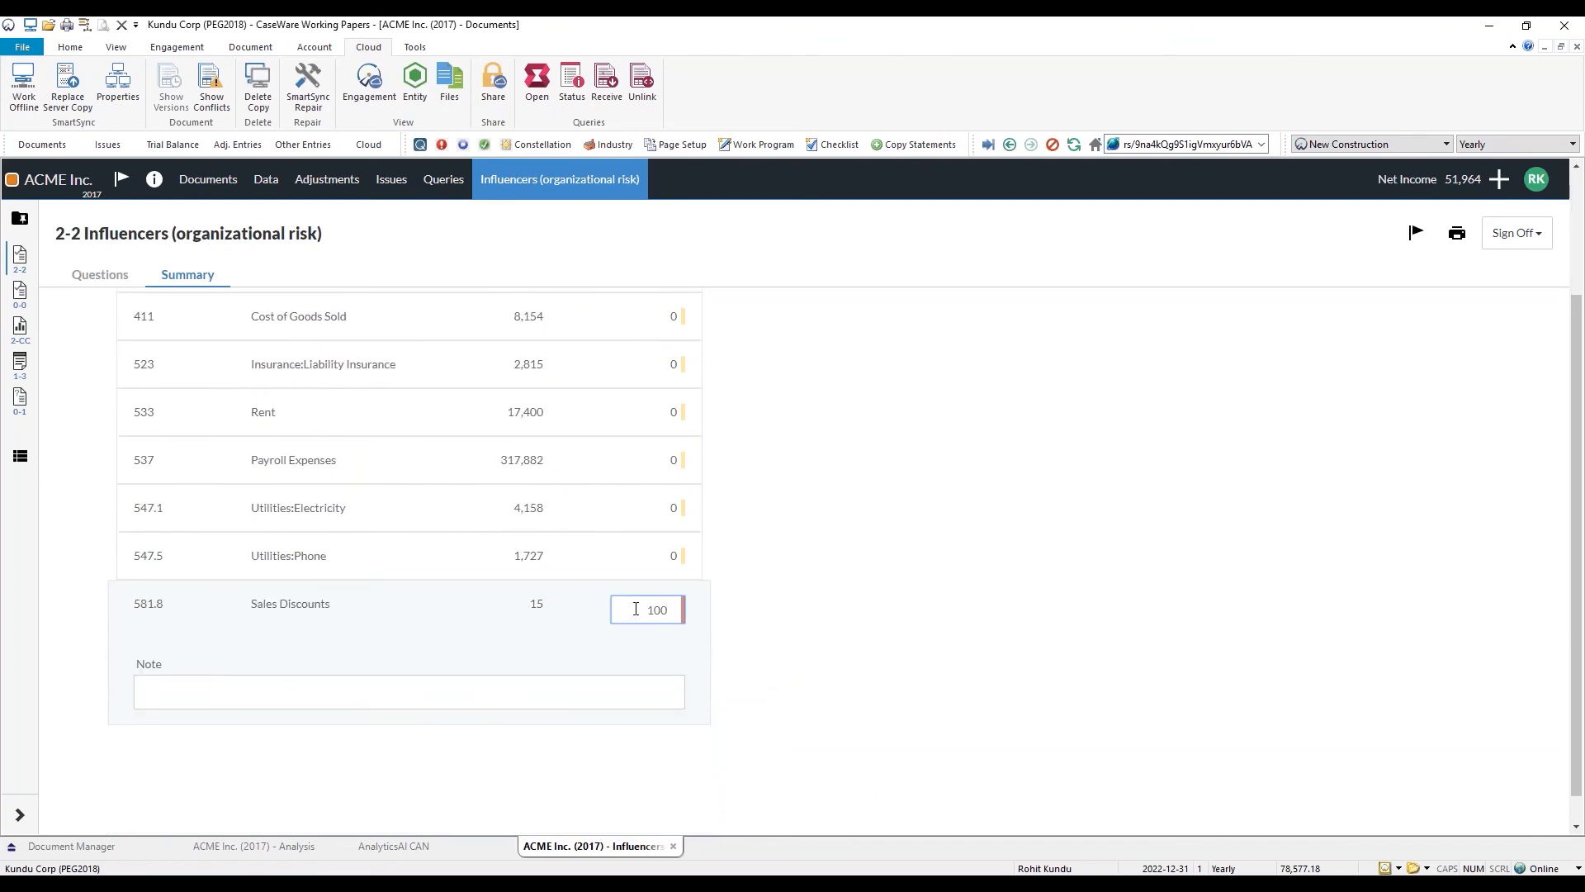
click(289, 691)
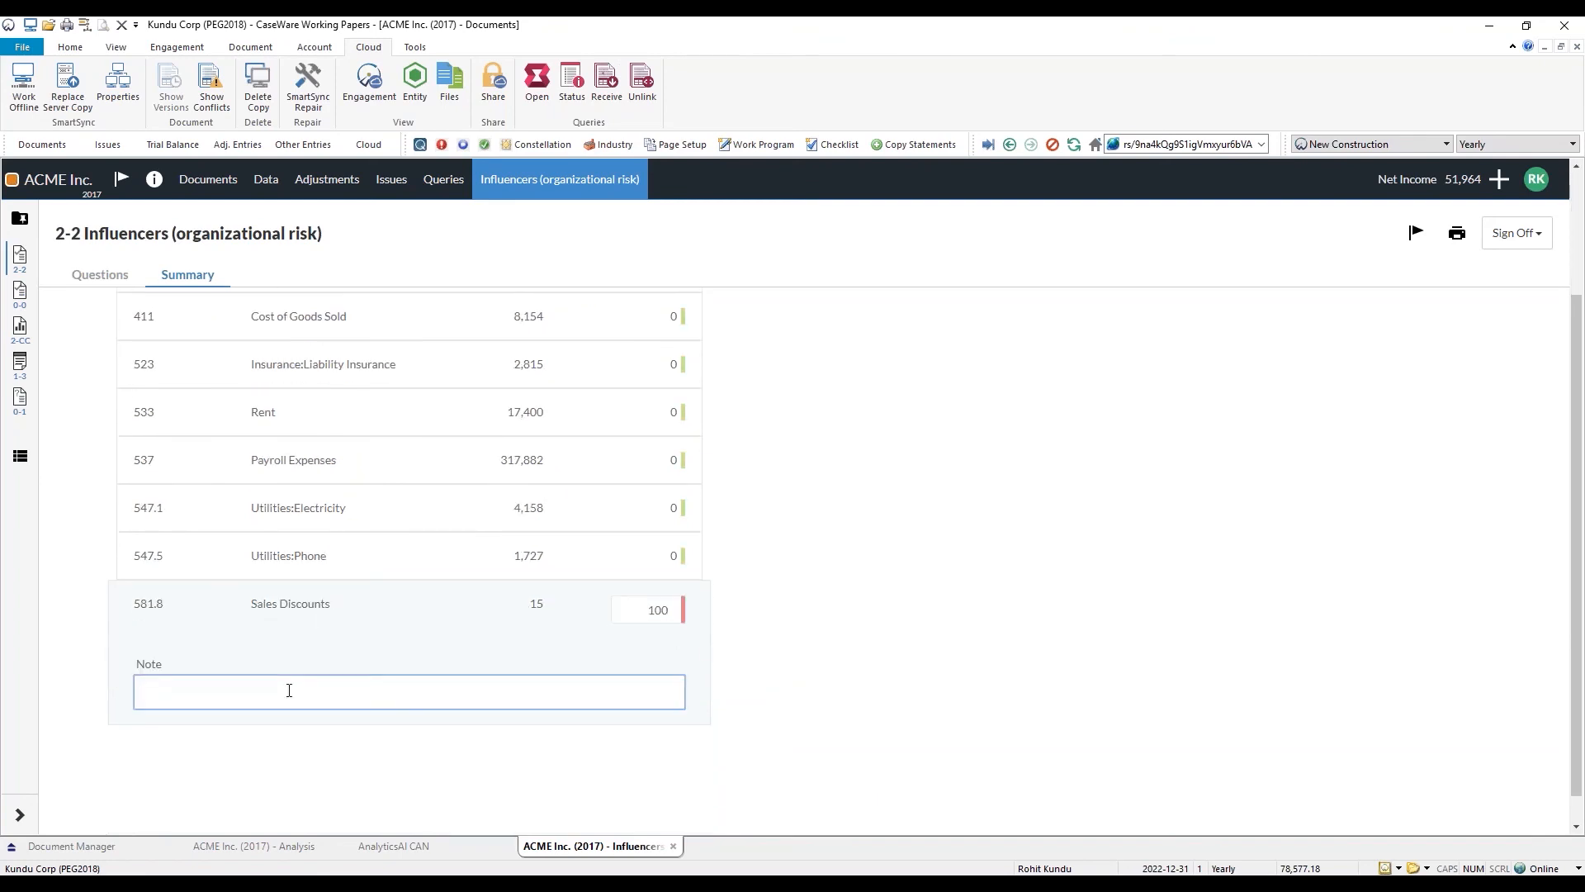
text(Risk of Sales discounts)
click(785, 625)
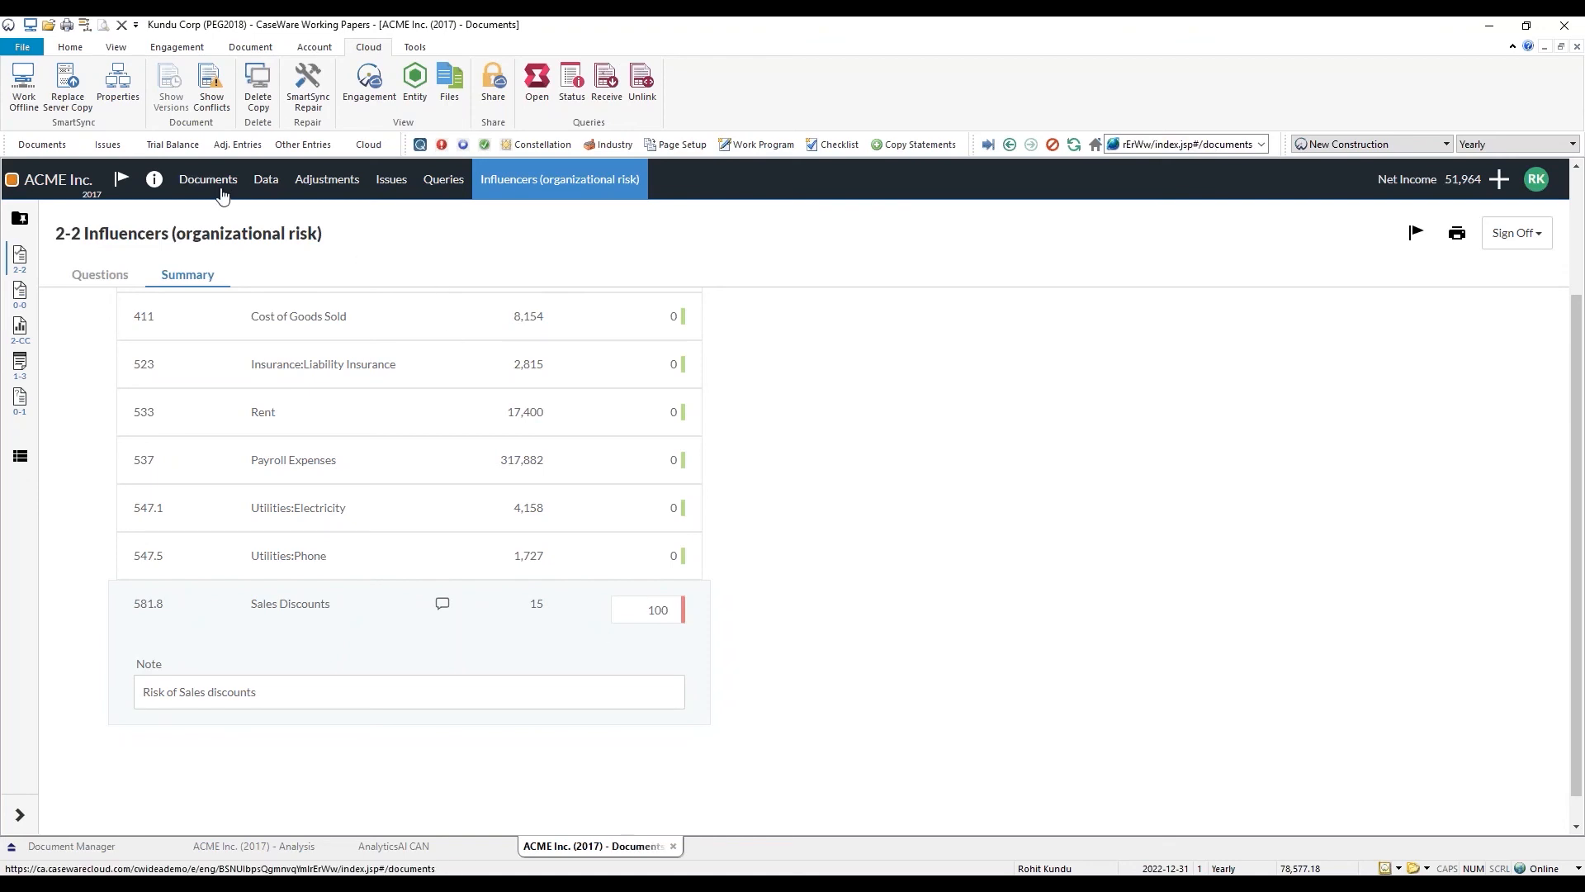
Step: Open 2-3 Risk analysis (transactional risk) and look over its risk summary, exceptions, users, journals, time series and transaction list
click(221, 185)
click(545, 375)
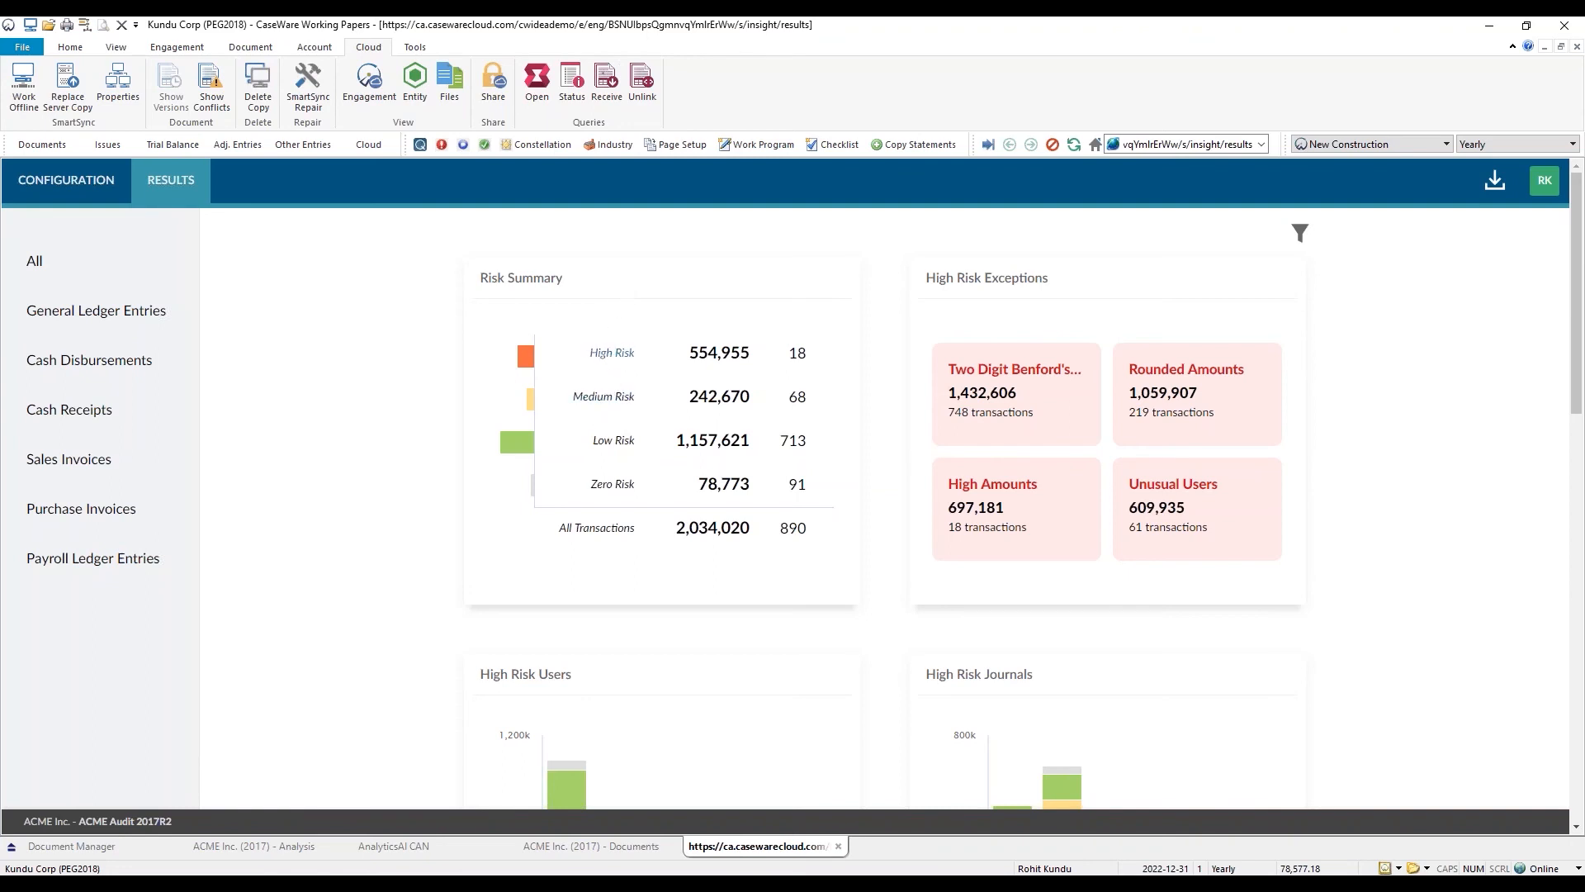
scroll(625, 429, down, 2)
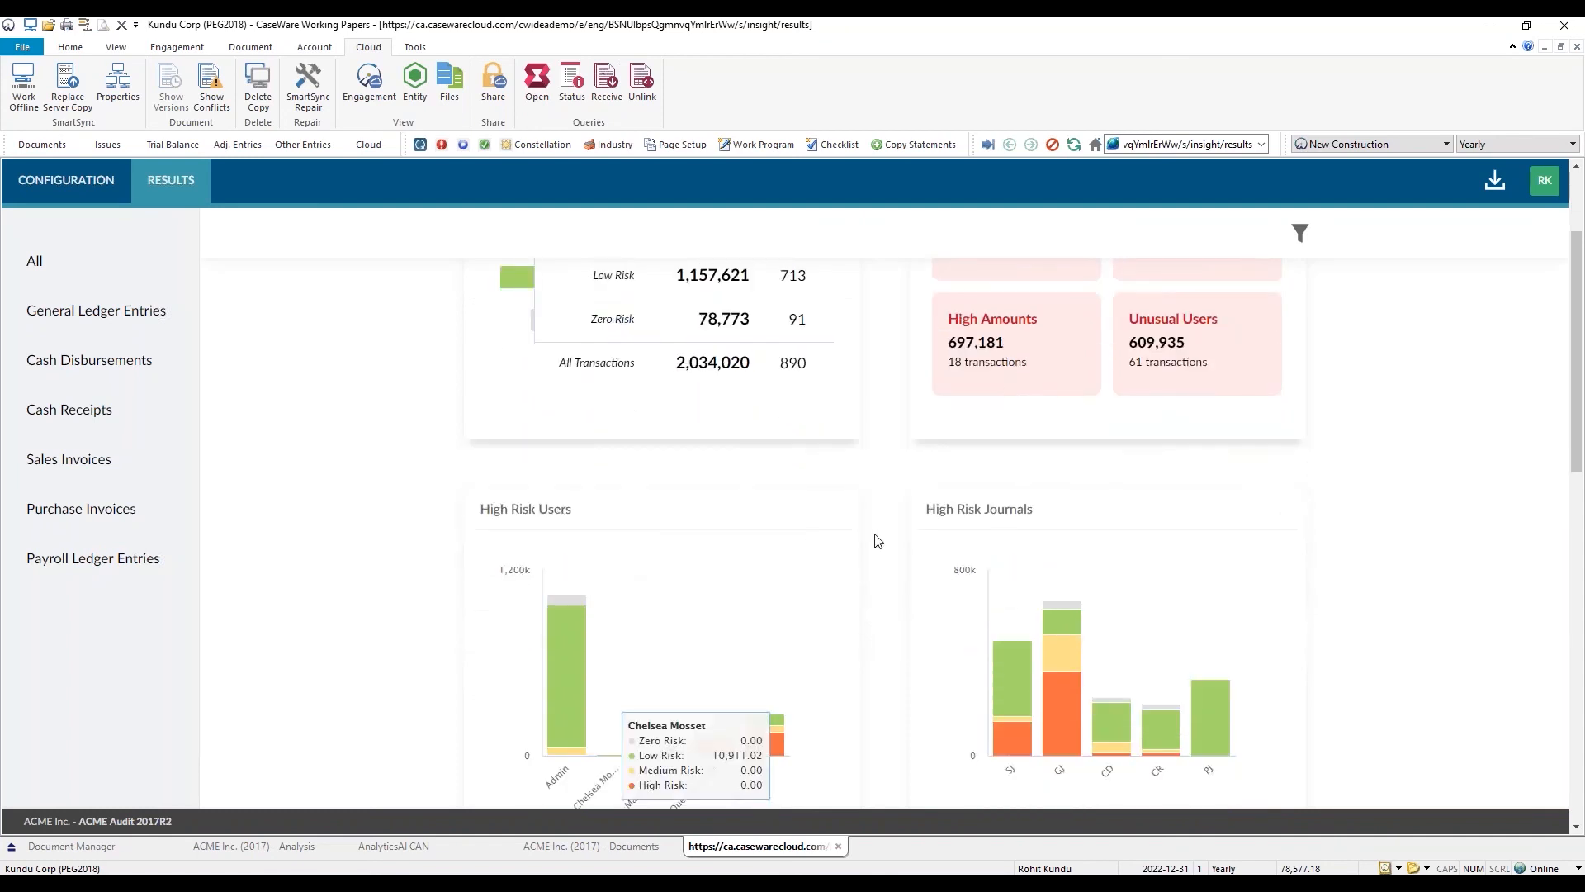
scroll(1002, 541, down, 5)
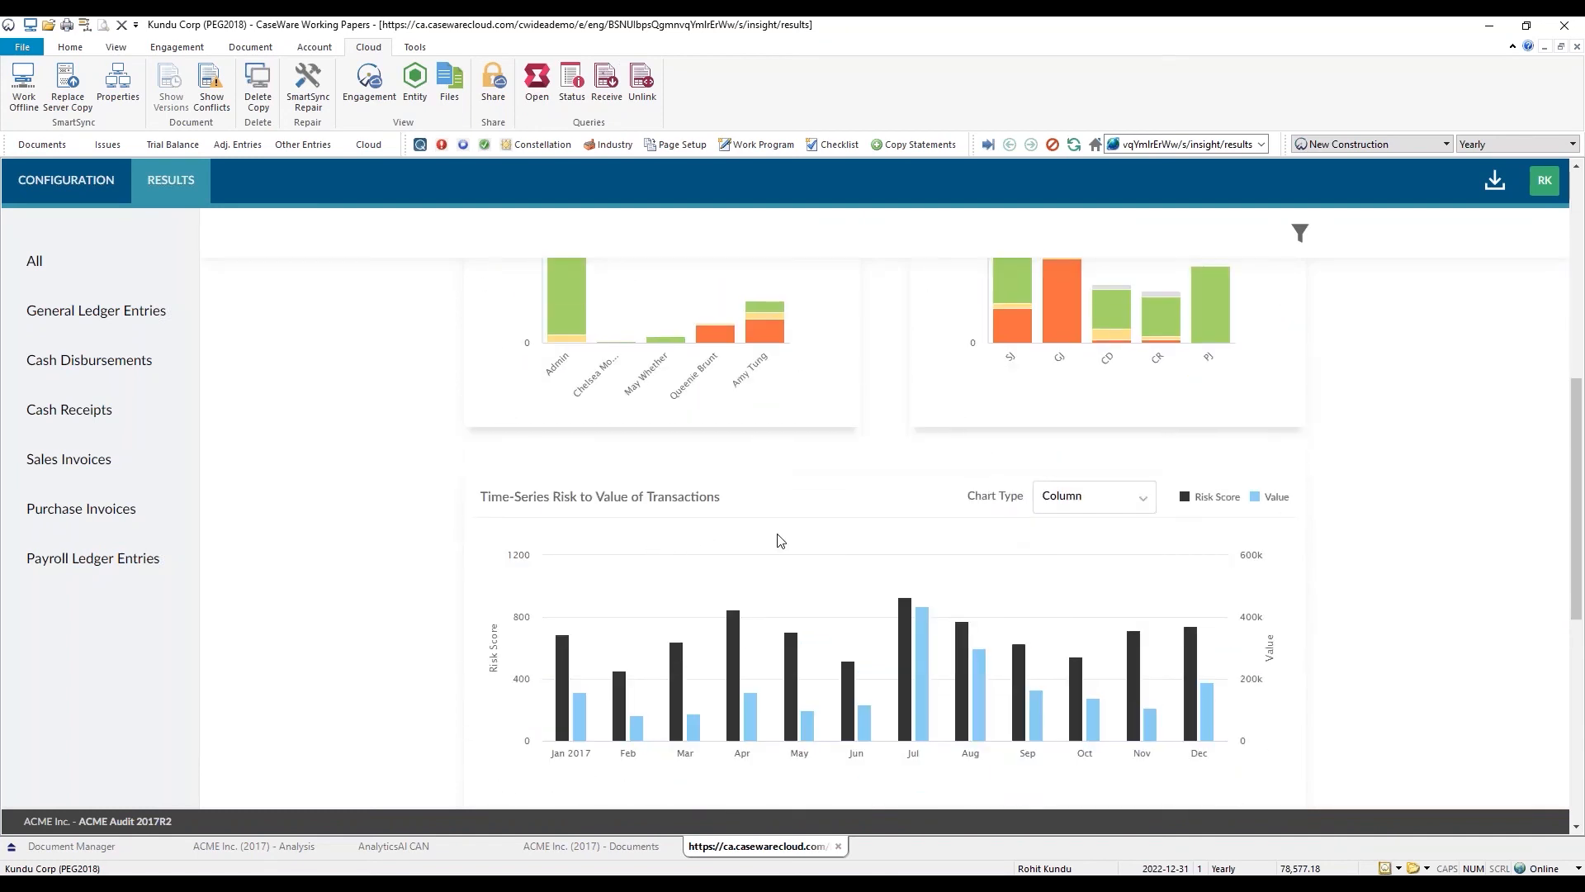
scroll(665, 538, down, 6)
scroll(672, 567, up, 5)
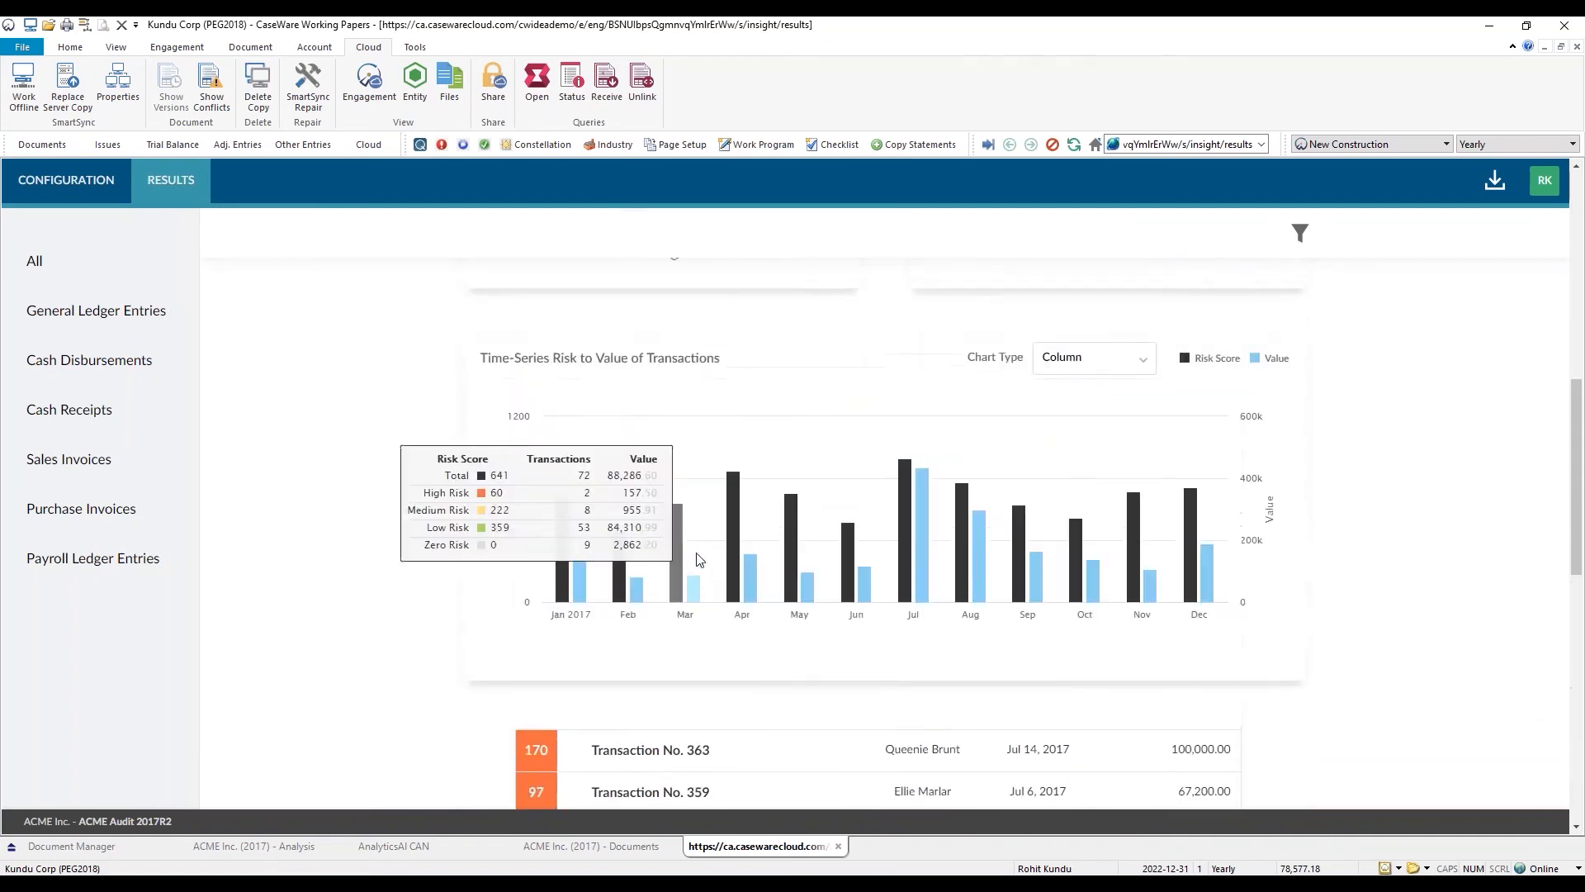
scroll(700, 560, up, 9)
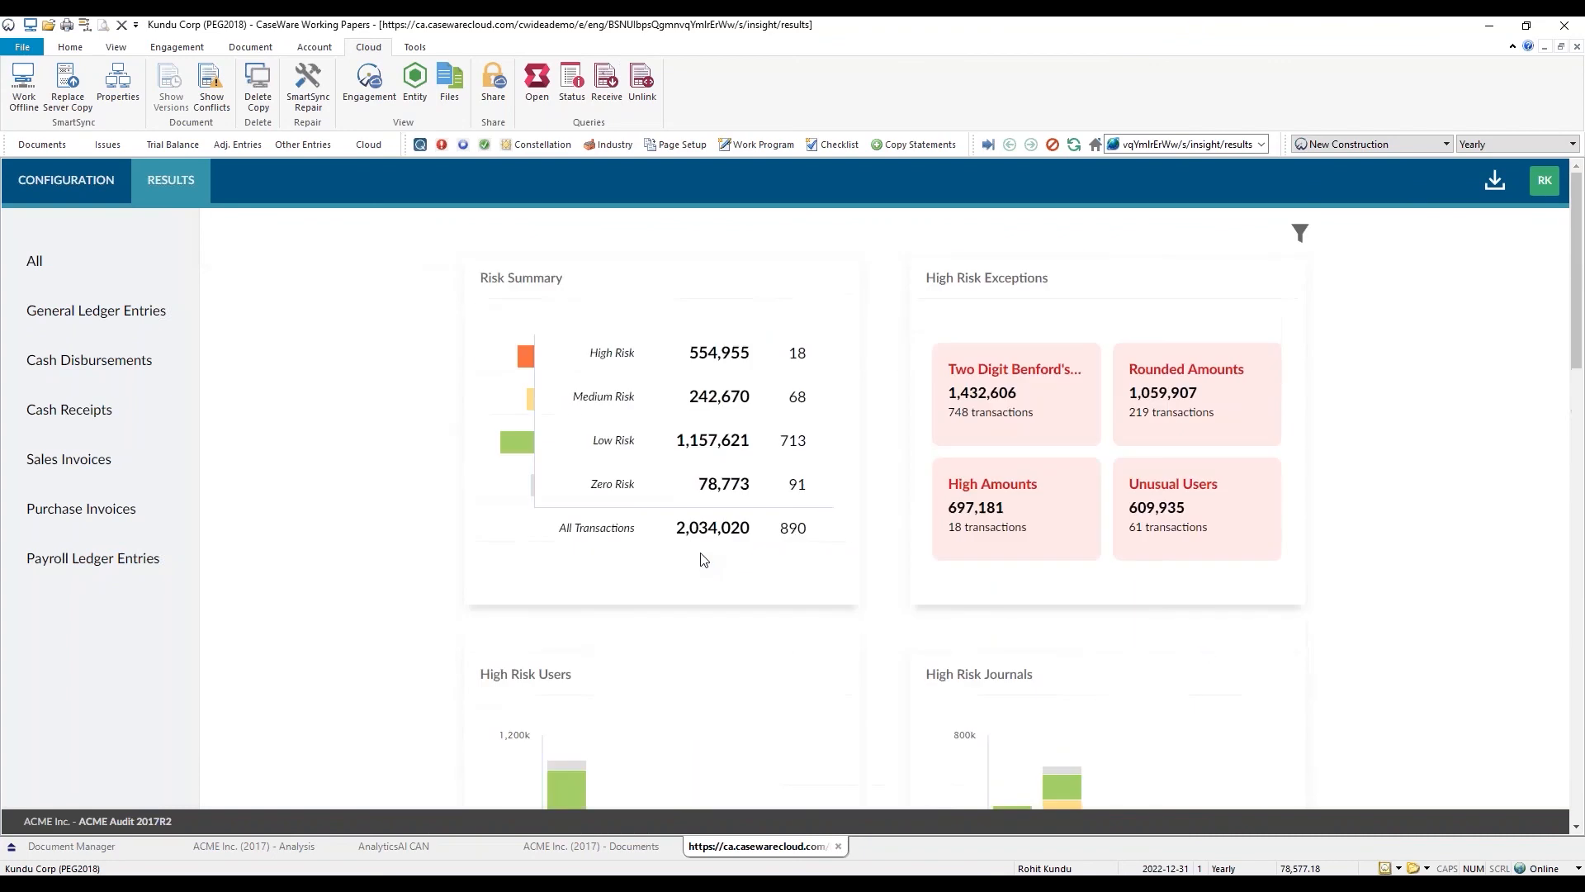
Step: Filter the risk results to High Risk and examine the high-risk users, journals, monthly time series and transactions
click(612, 354)
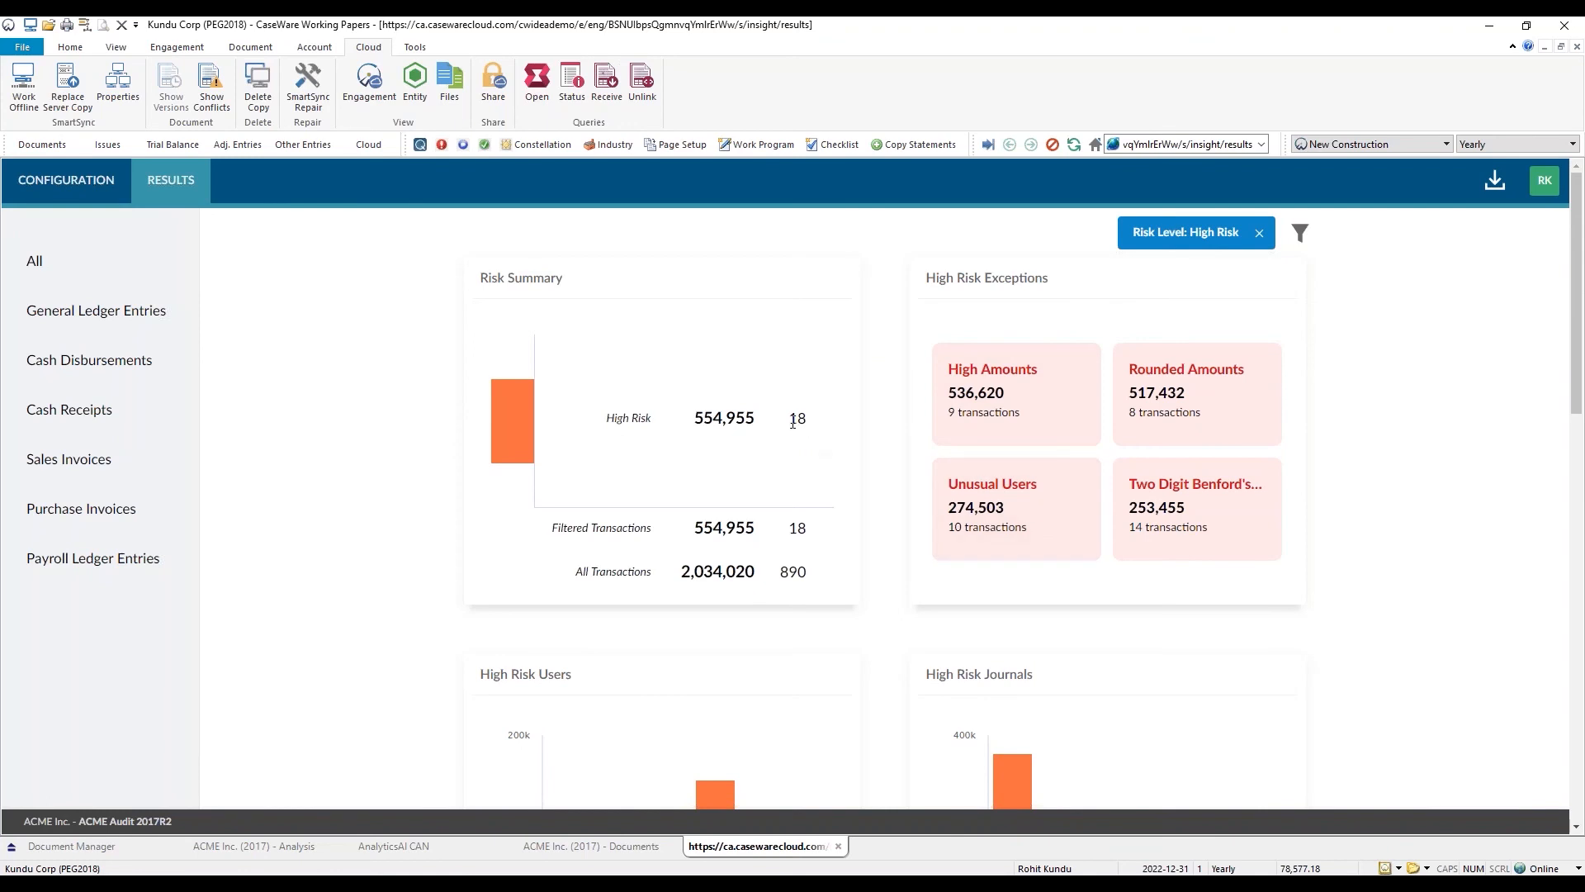
scroll(792, 422, down, 3)
scroll(1037, 347, up, 2)
scroll(1037, 346, up, 1)
scroll(1159, 524, down, 5)
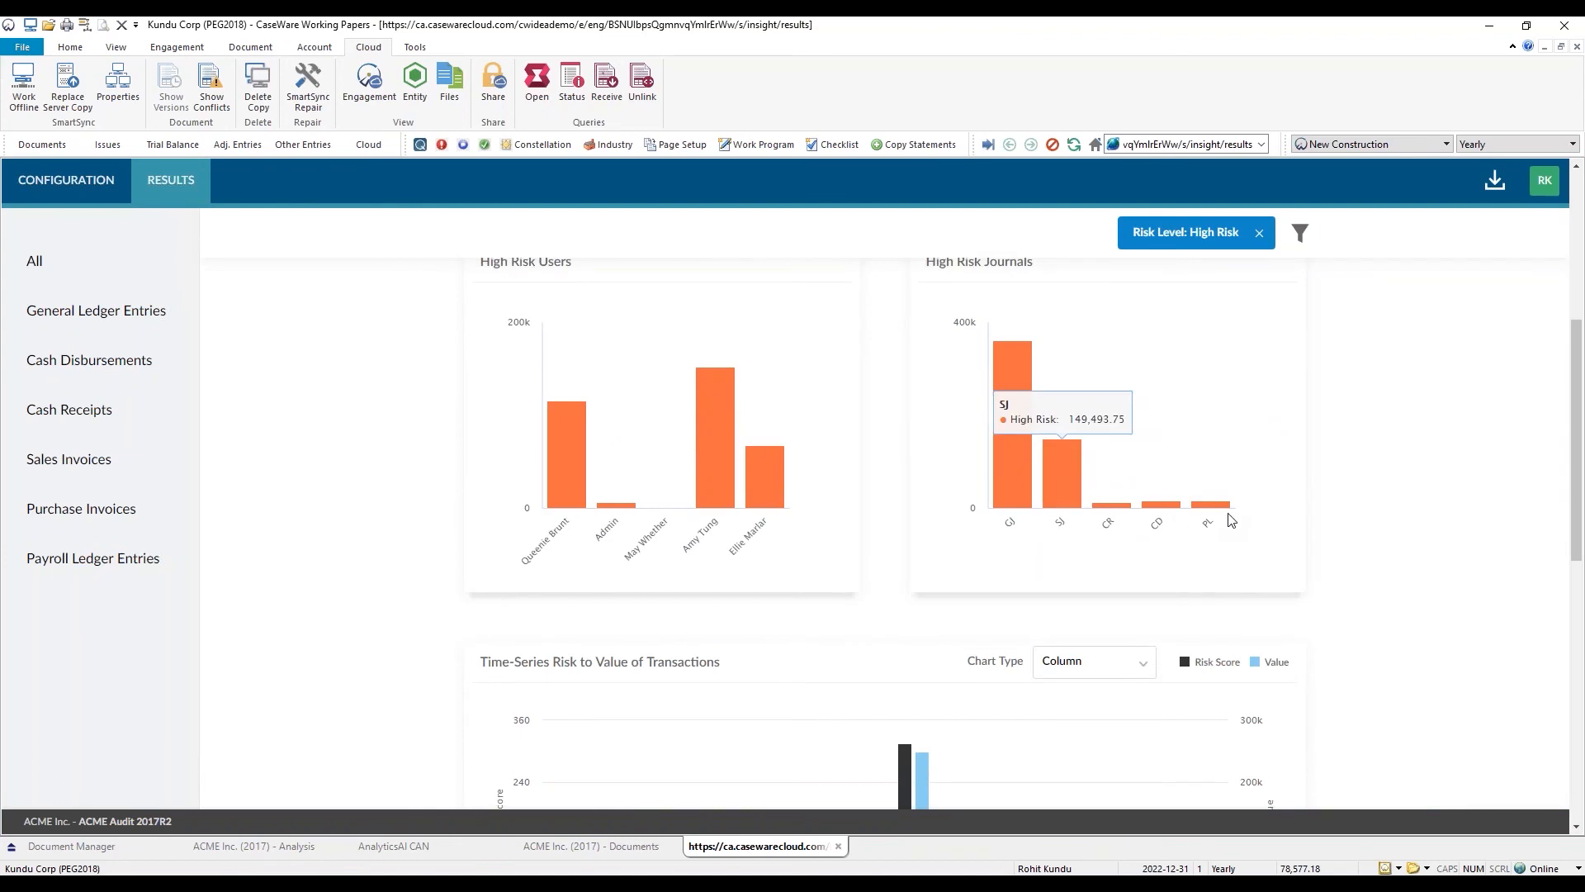
scroll(1230, 518, down, 3)
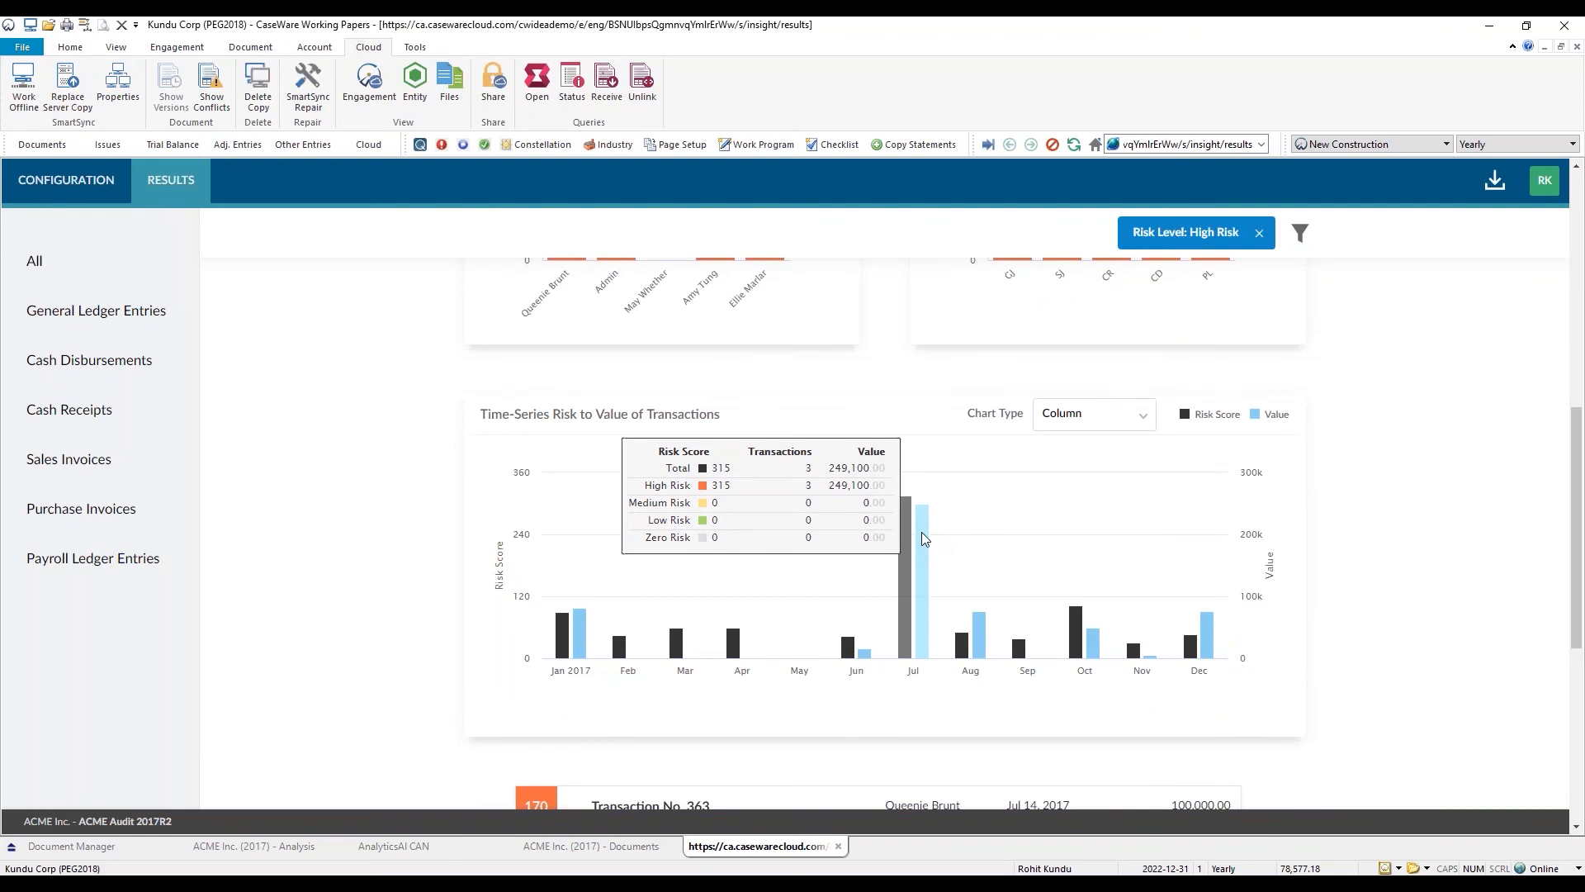
scroll(917, 529, down, 3)
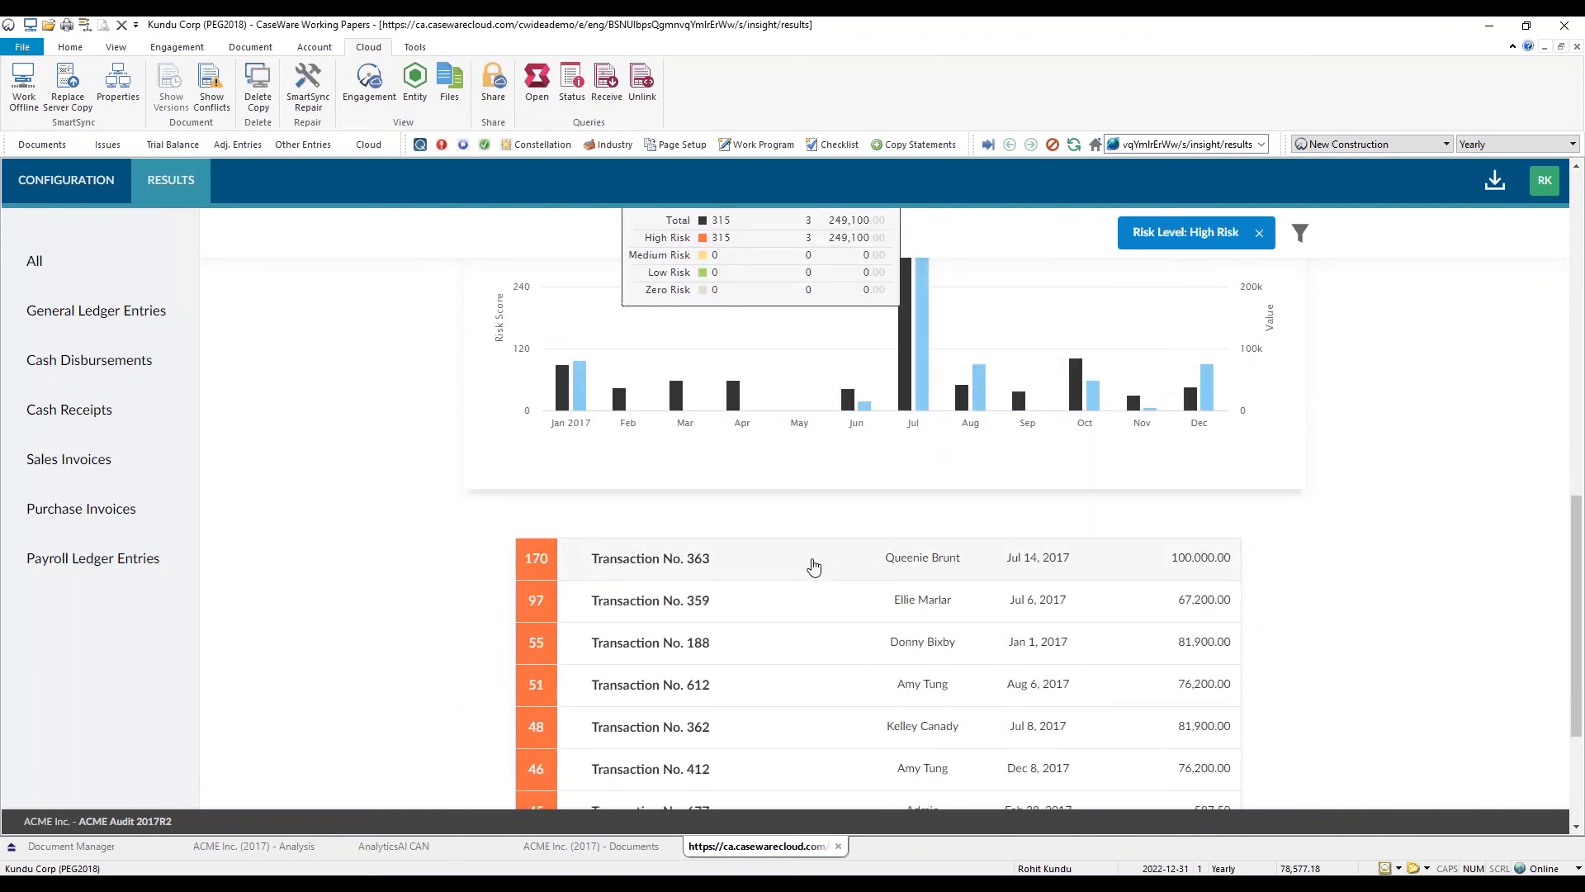
Step: Expand the highest-scoring transaction, dated Jul 14, 2017, and examine the lines flagged by its Rounded Amounts test
click(813, 564)
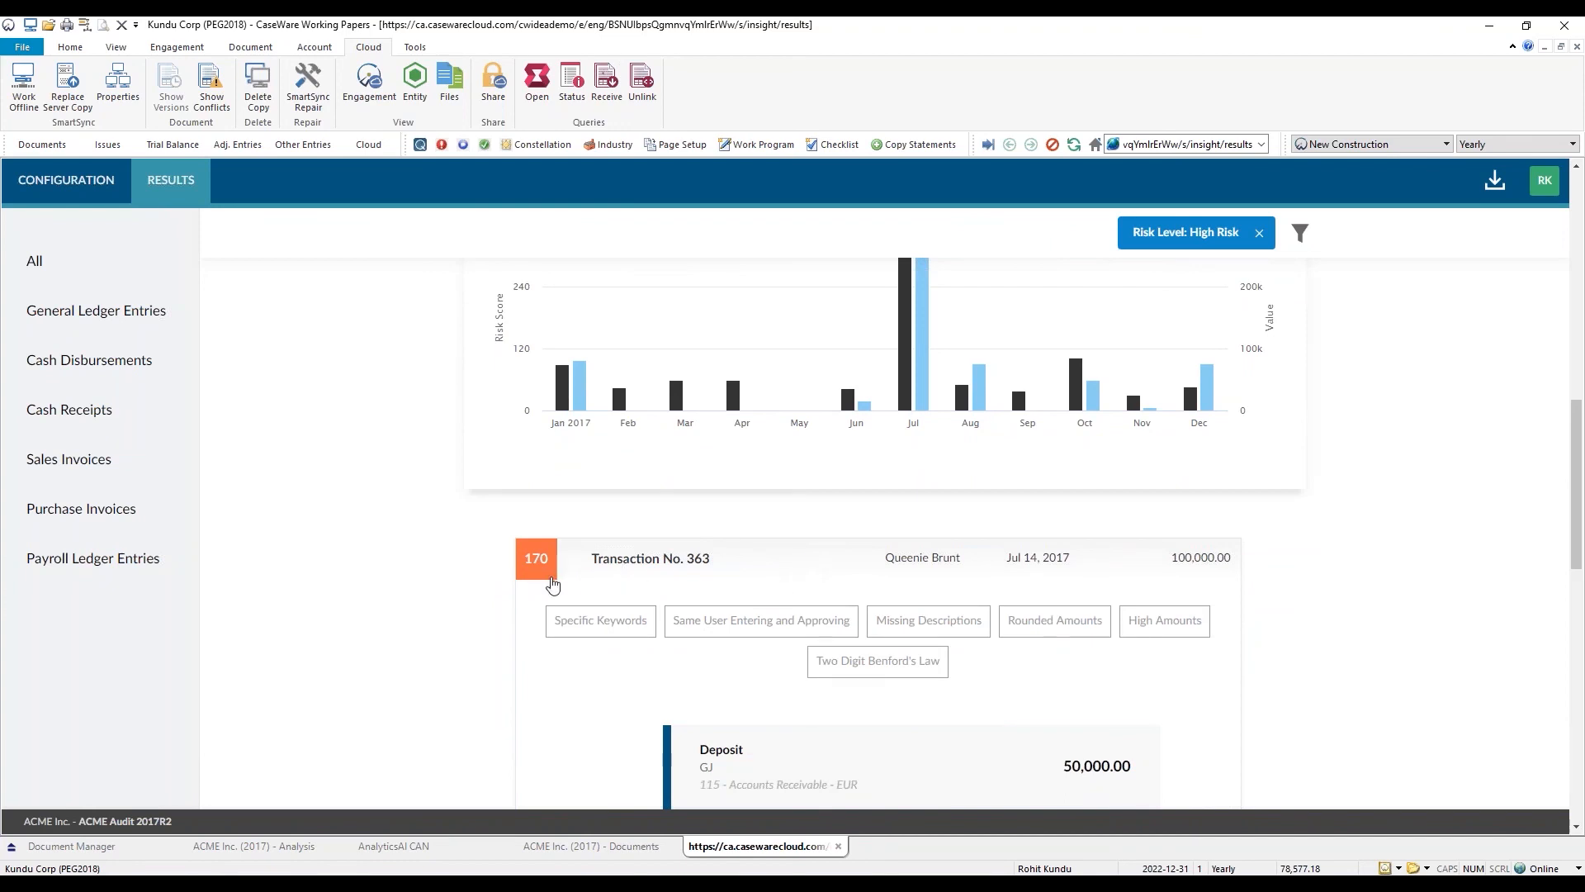
scroll(559, 578, down, 2)
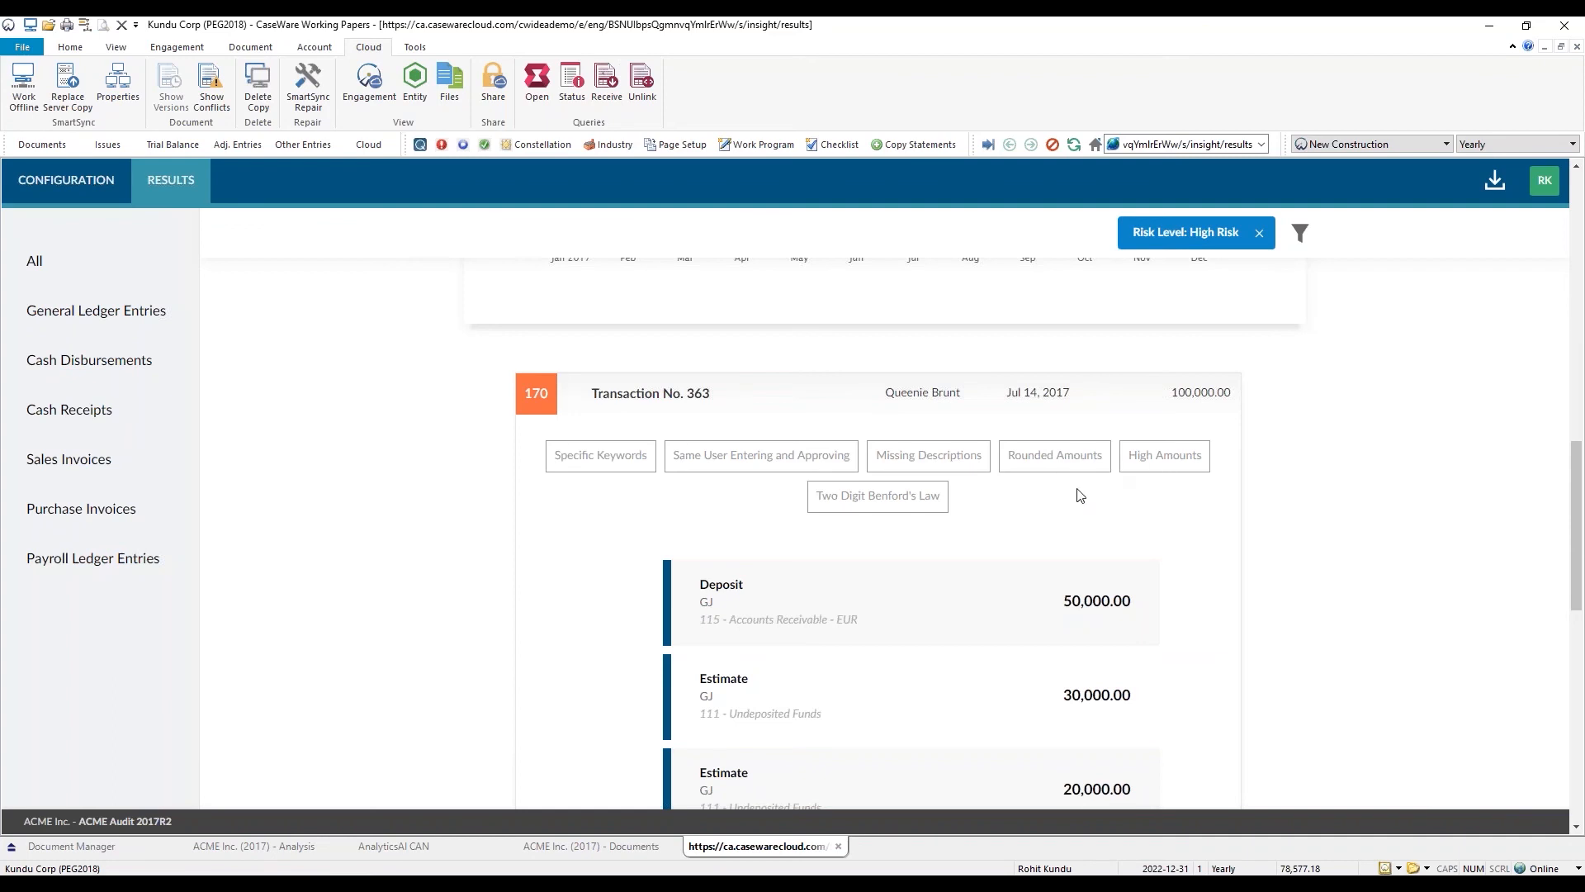
click(1040, 460)
scroll(1045, 504, down, 3)
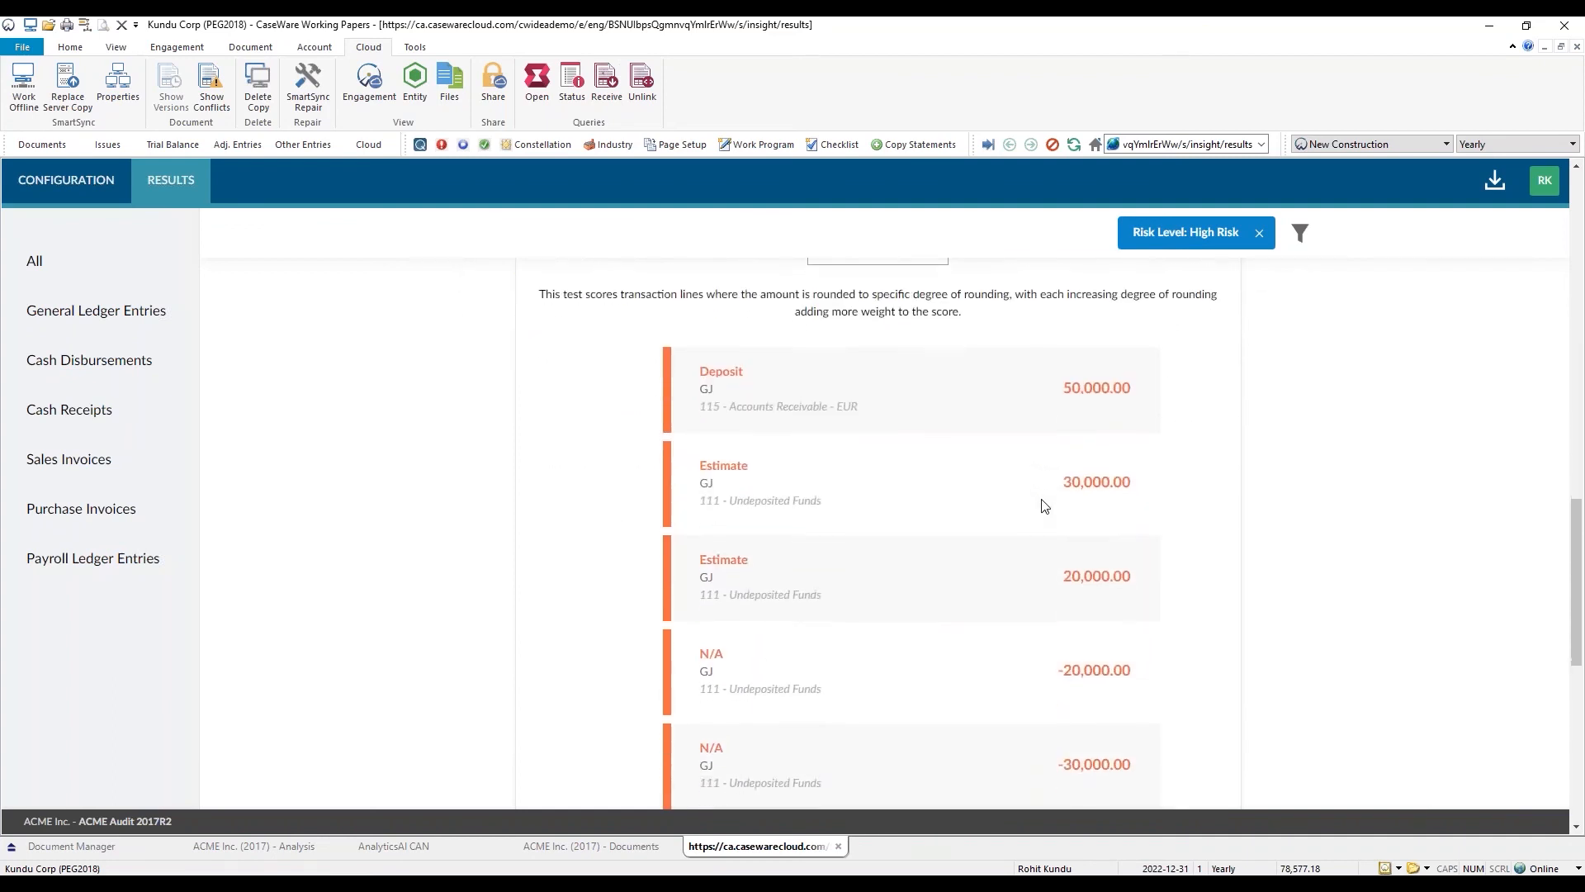
scroll(1045, 506, down, 4)
scroll(1045, 505, up, 4)
scroll(1044, 505, up, 3)
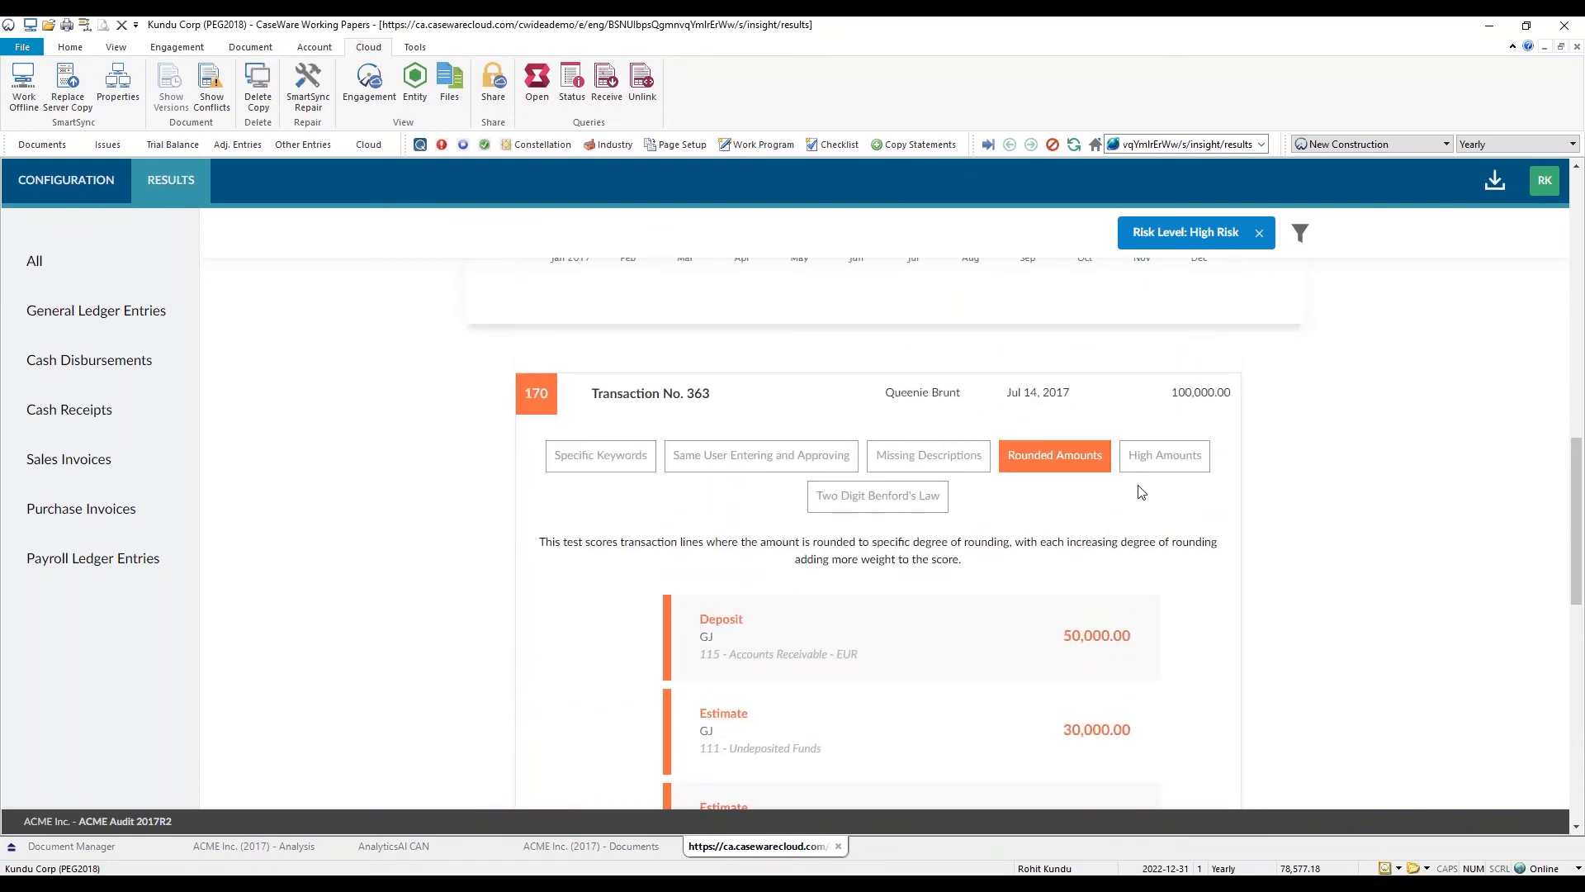
Step: Examine which lines of the expanded transaction are flagged by its Specific Keywords test, highlighting an Undeposited Funds account name
click(643, 467)
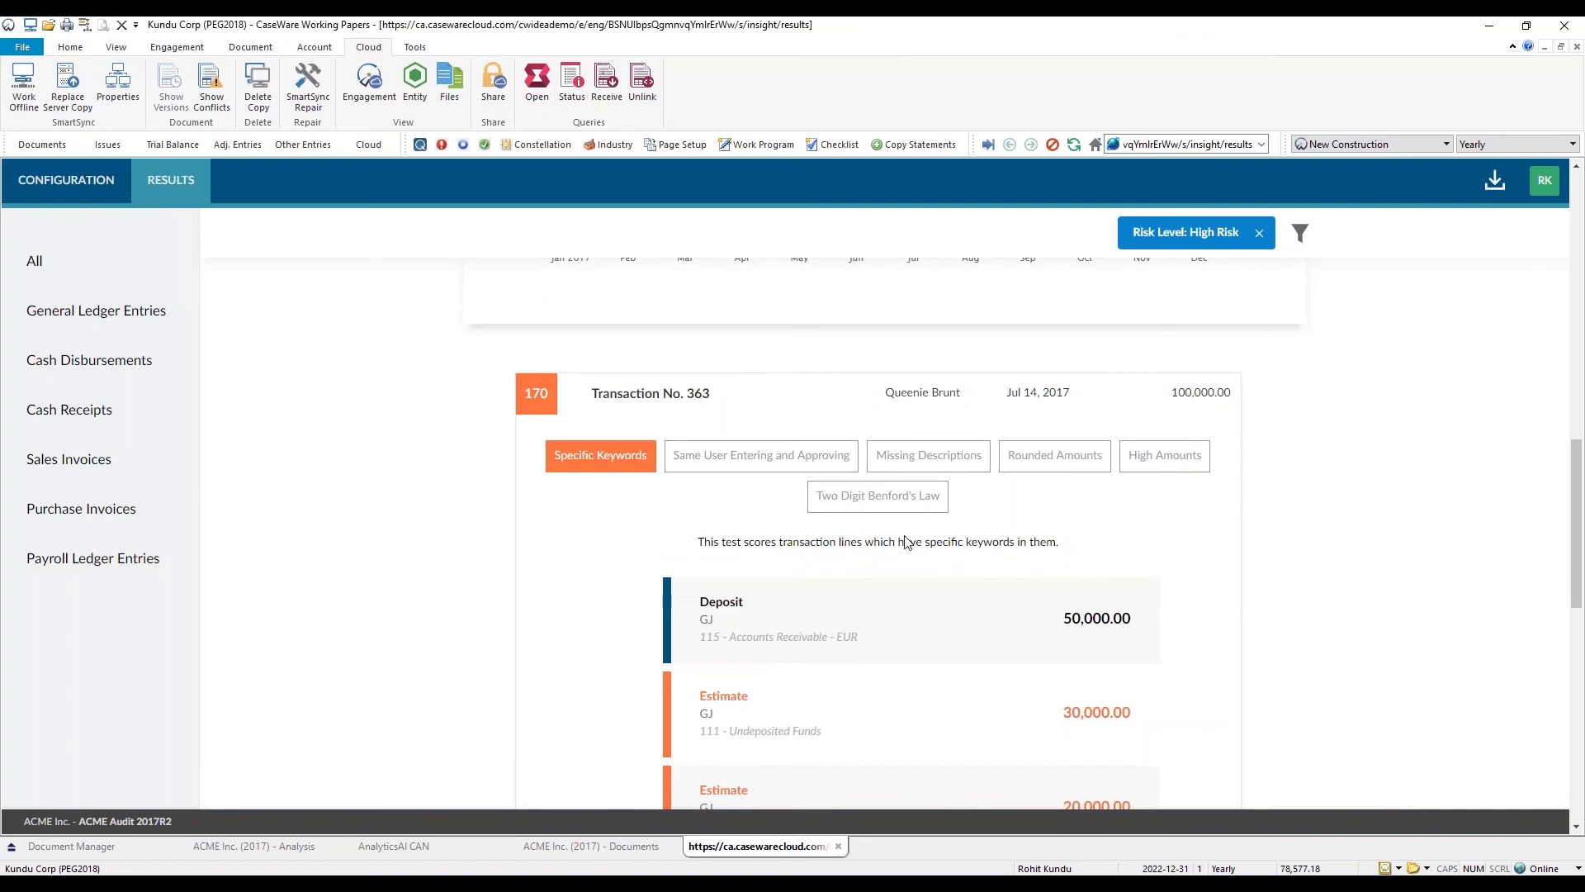
scroll(904, 536, down, 3)
scroll(914, 546, down, 1)
scroll(914, 545, up, 1)
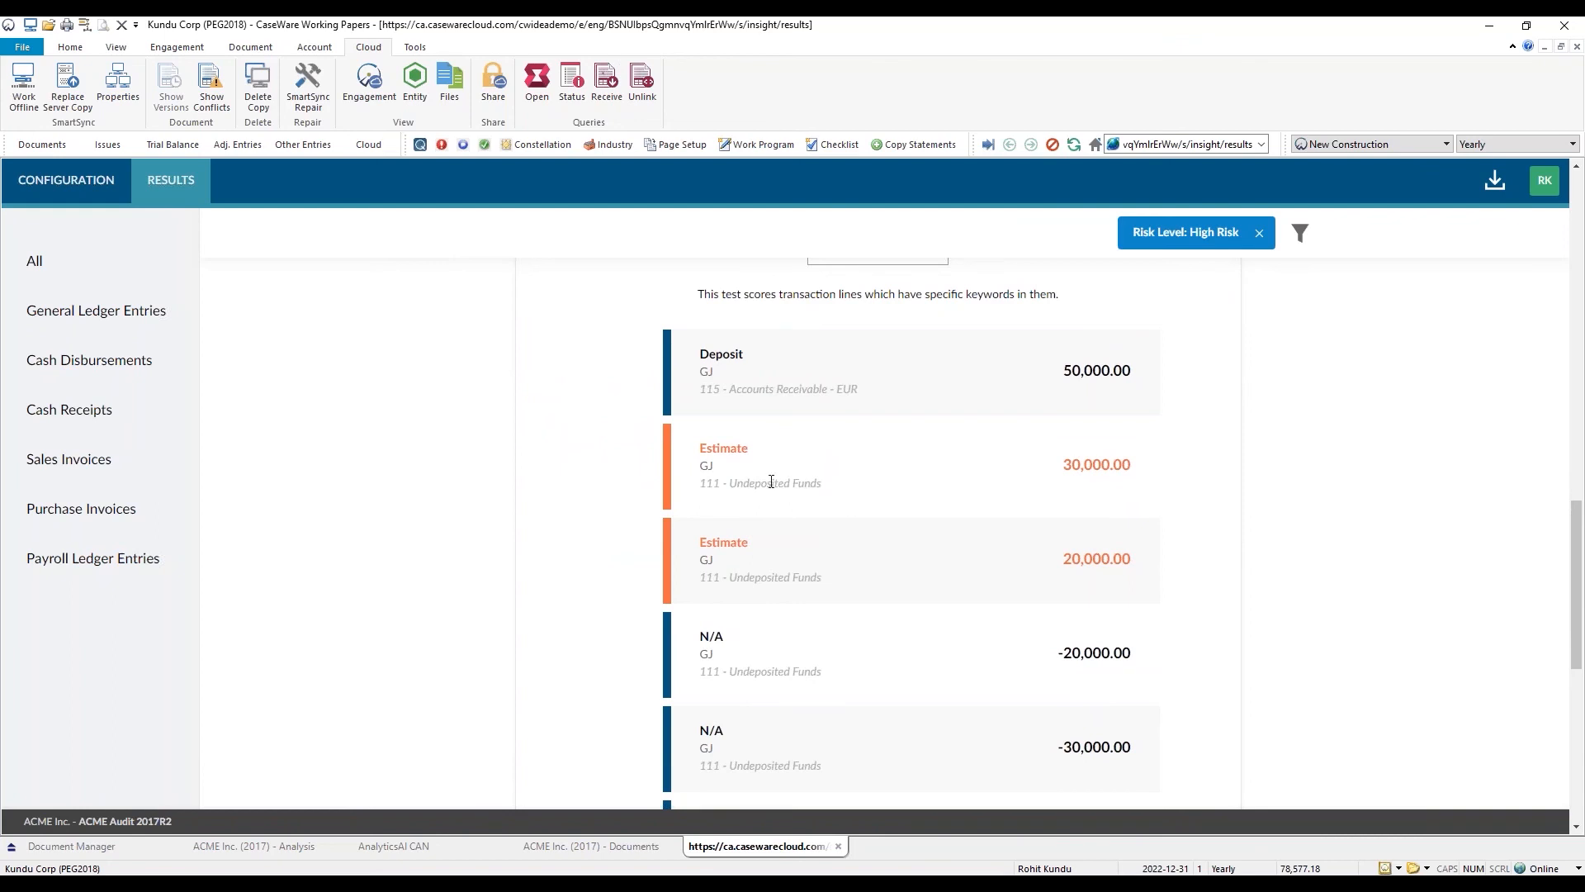
drag(726, 482, 818, 481)
scroll(599, 462, up, 3)
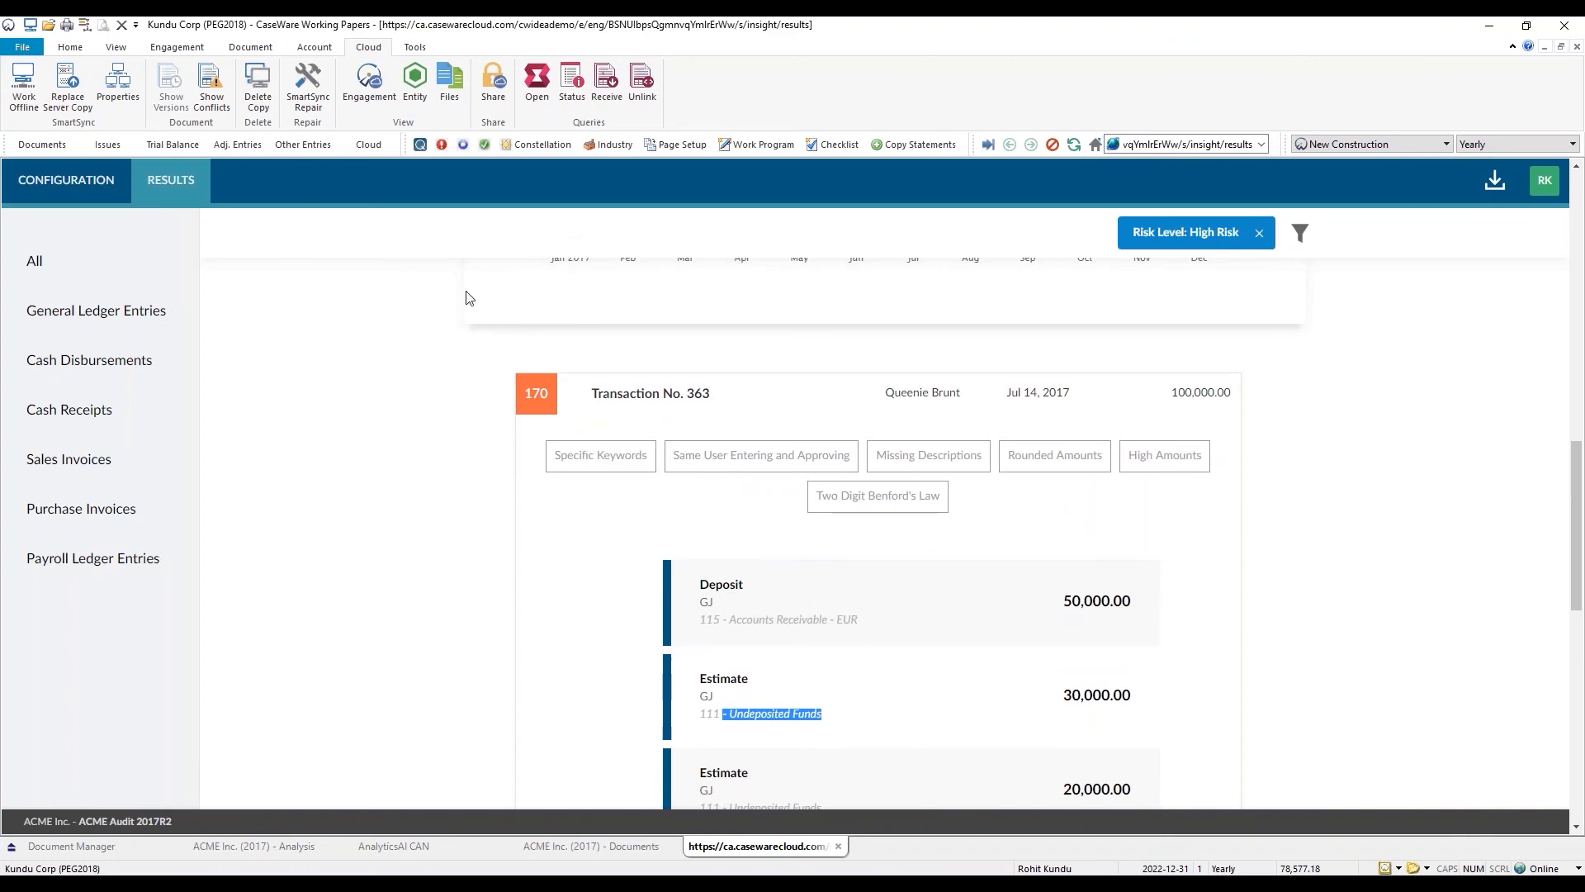
Step: View the risk test configuration and expand the Duplicate Entries test to read its description and results chart
scroll(432, 419, up, 10)
scroll(436, 425, up, 2)
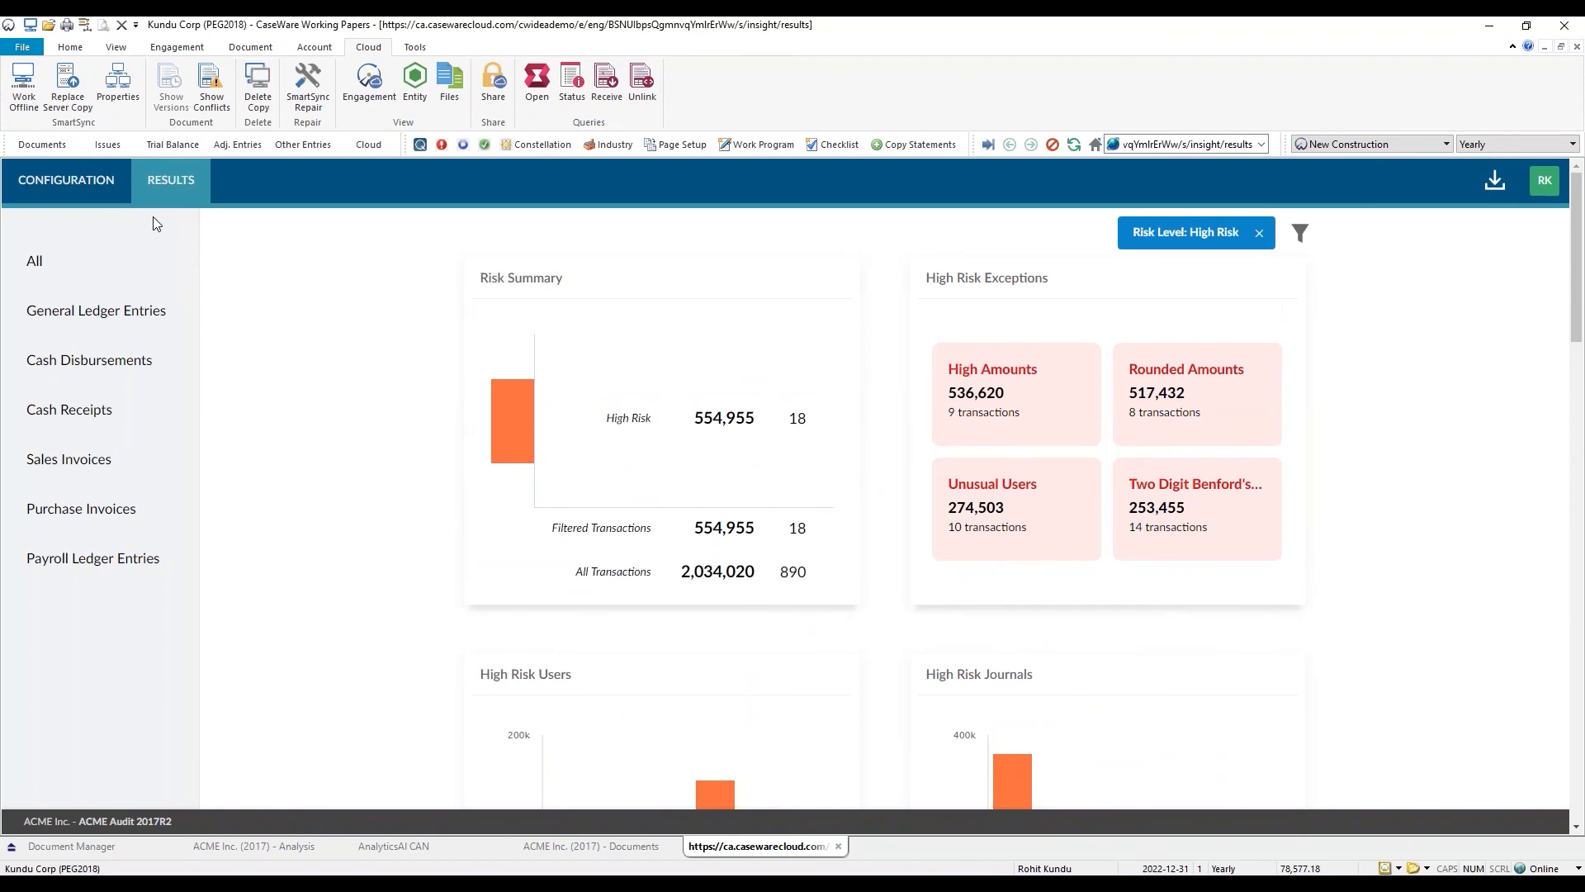
click(62, 187)
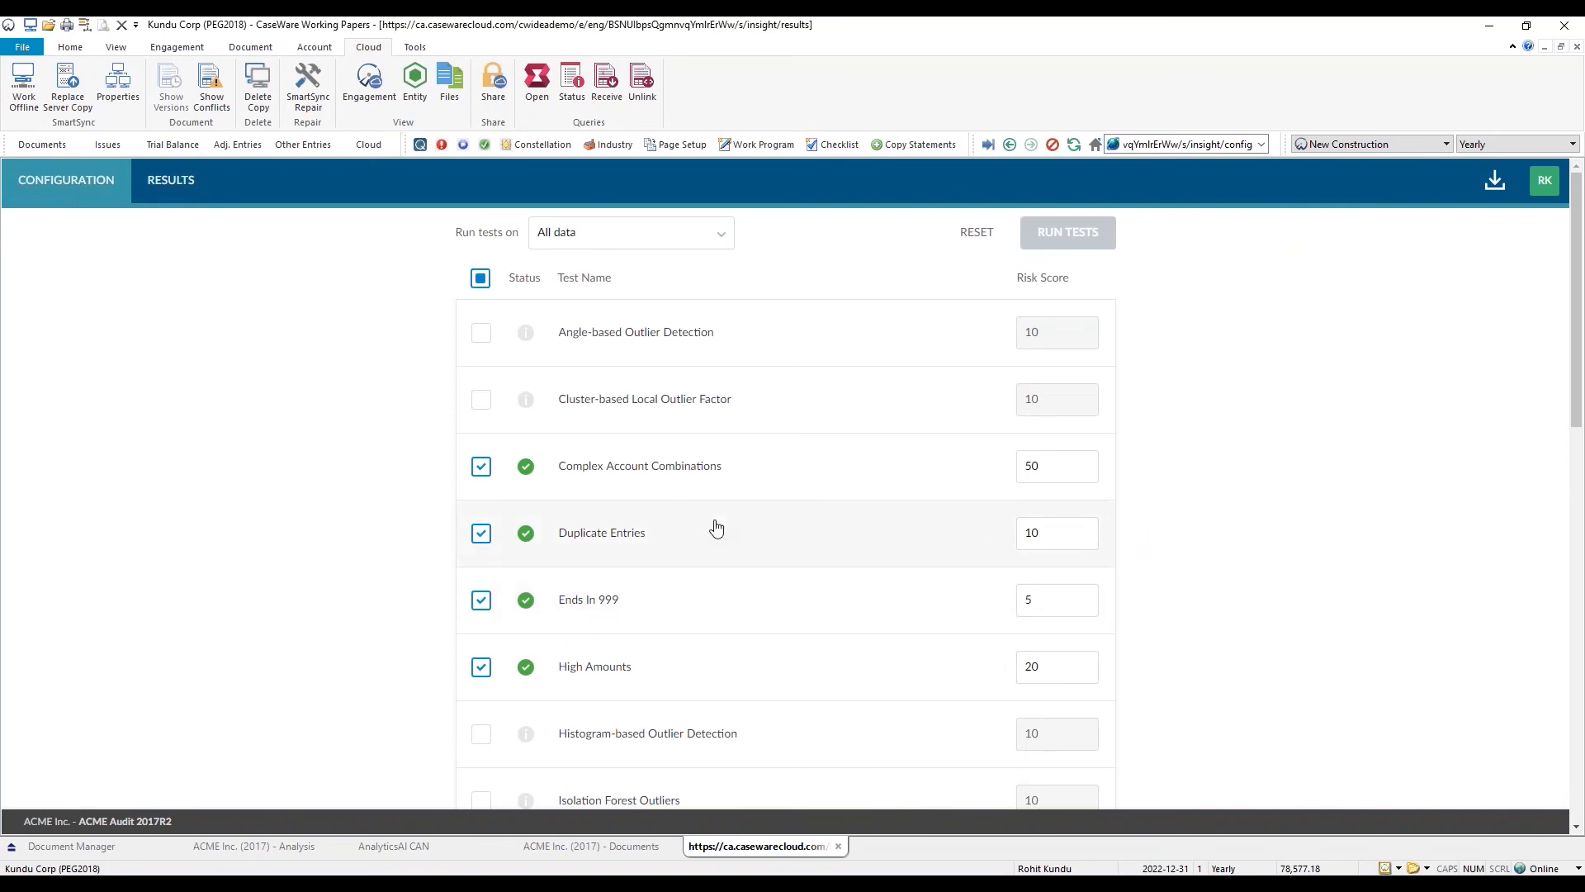
click(1046, 530)
click(813, 558)
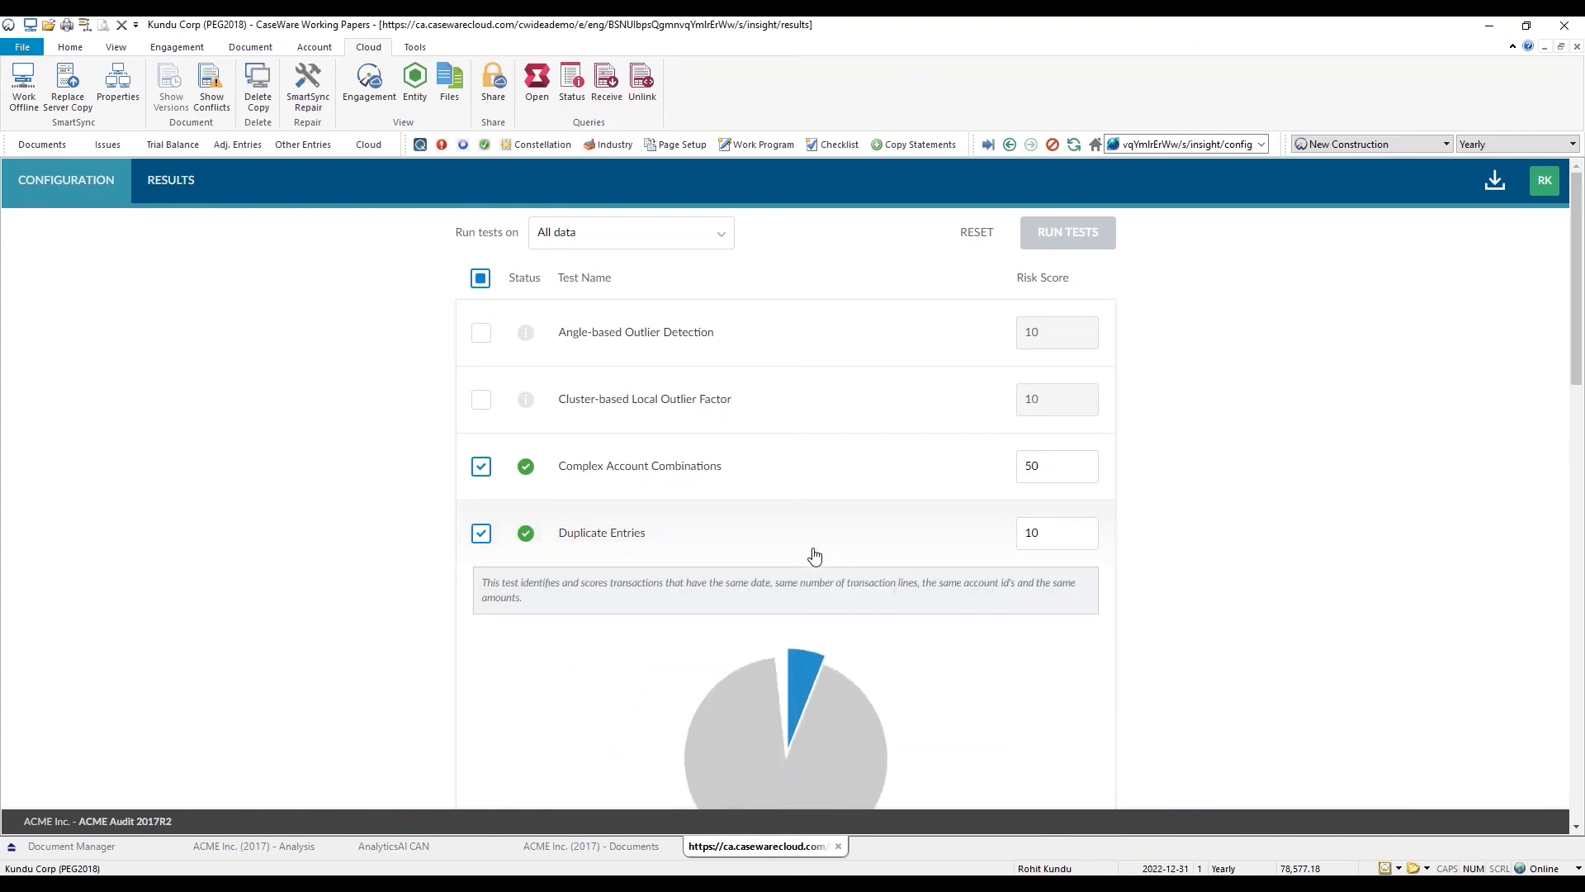
Step: Highlight the Duplicate Entries test's description, and expand the Ends In 999 and High Amounts tests to read theirs
scroll(813, 558, down, 2)
drag(523, 432, 480, 419)
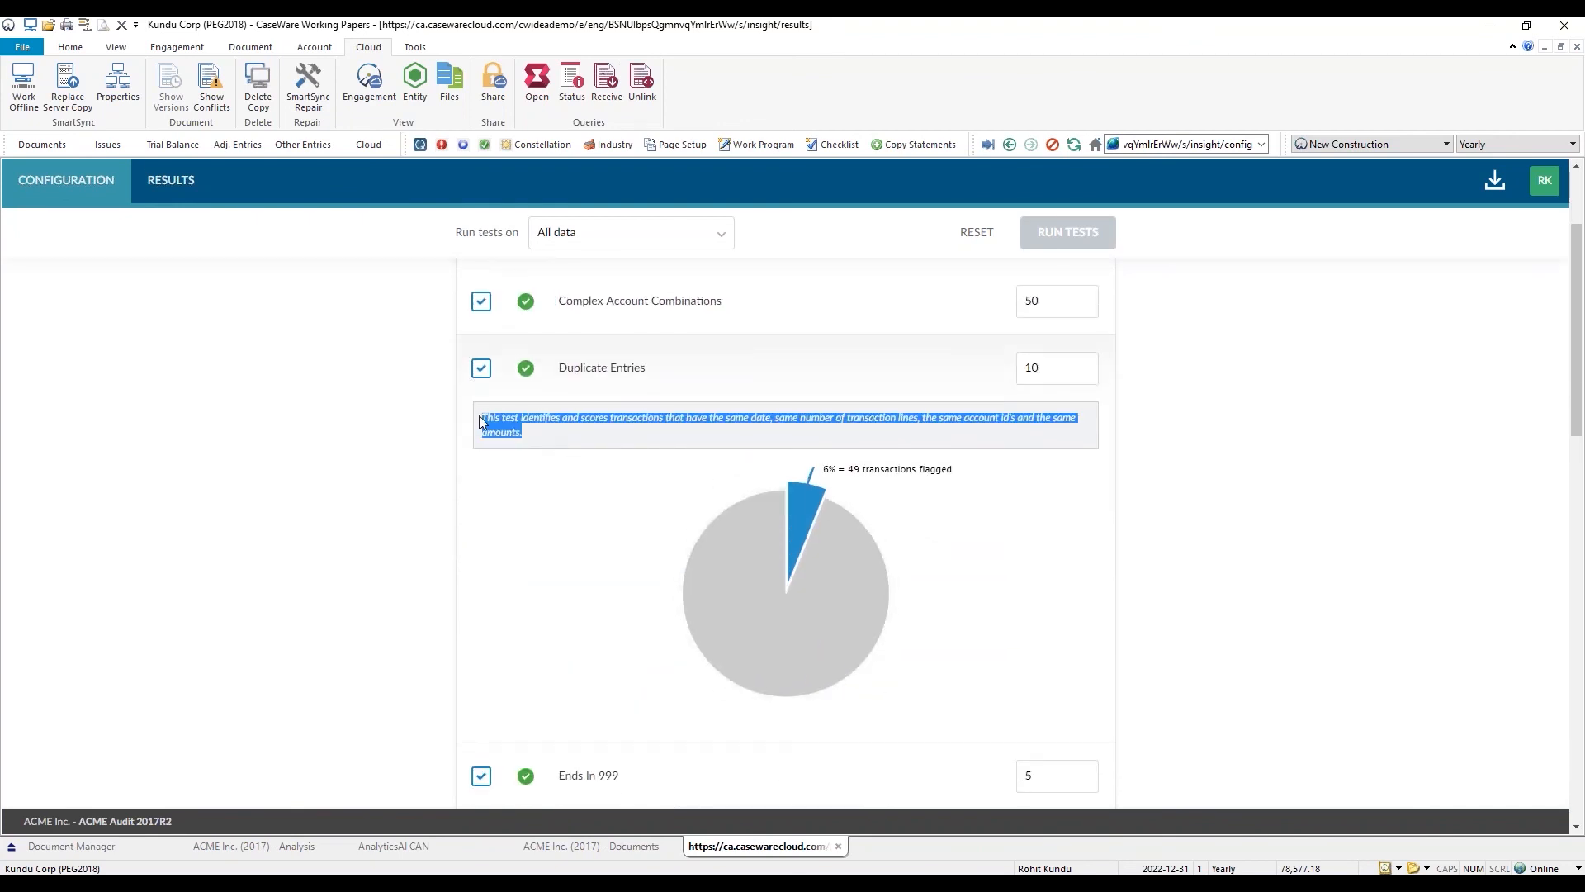
mouse_move(834, 531)
scroll(904, 505, down, 3)
click(776, 528)
scroll(772, 553, down, 1)
click(763, 585)
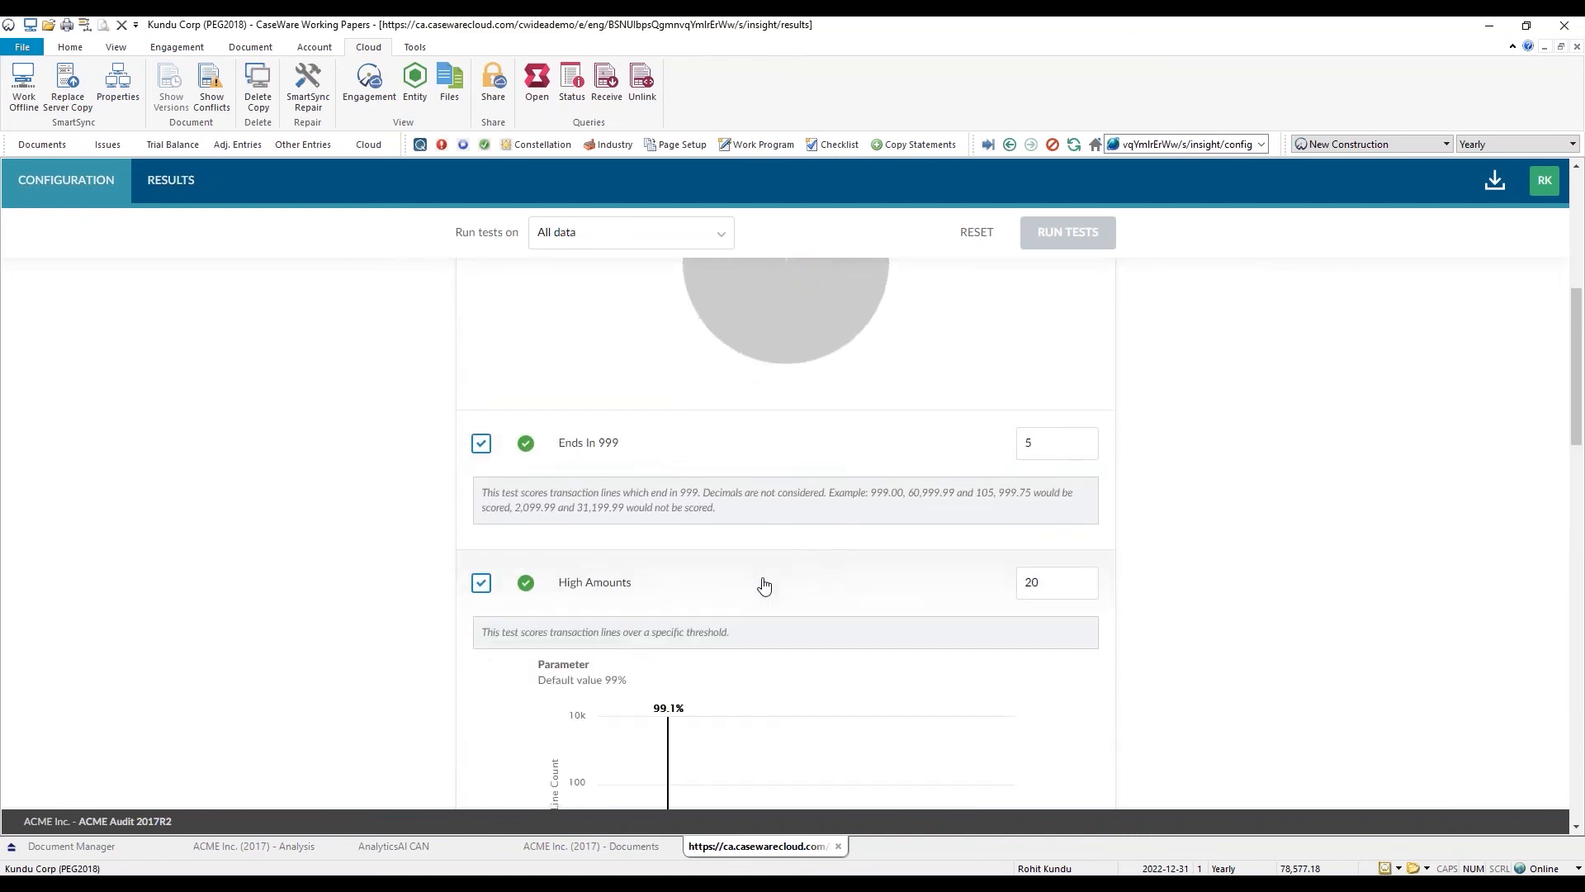
Step: Examine the High Amounts test's threshold chart, percentile parameter and flagged-transactions chart
scroll(763, 584, down, 3)
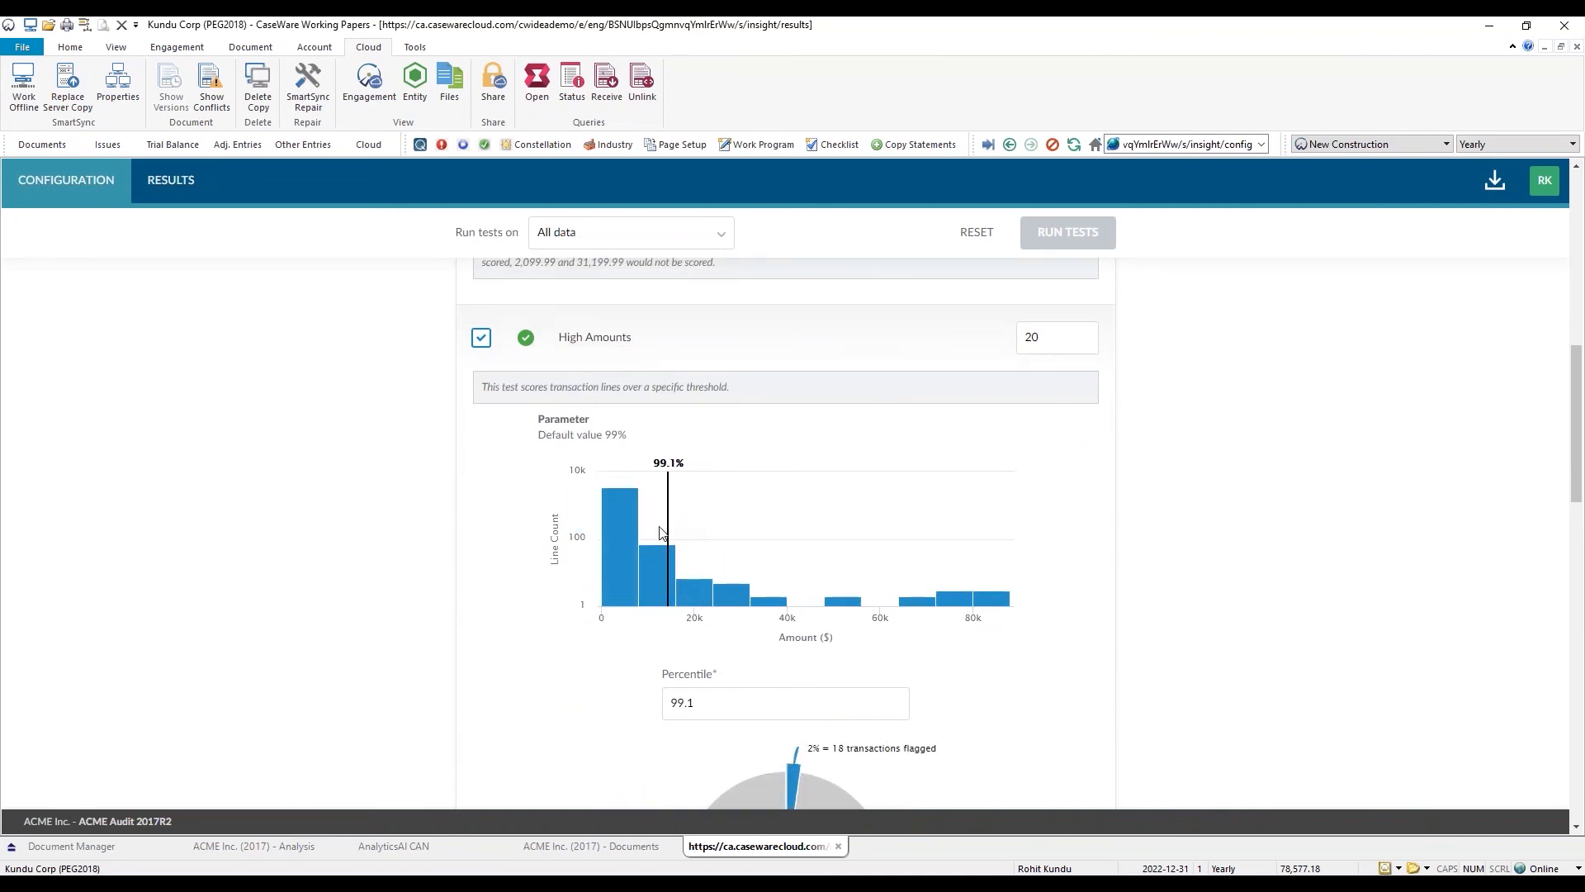
scroll(692, 496, down, 2)
scroll(789, 609, down, 4)
scroll(788, 609, down, 1)
Step: Enable the Cluster-based Local Outlier Factor test and run the tests on all data
scroll(784, 594, up, 10)
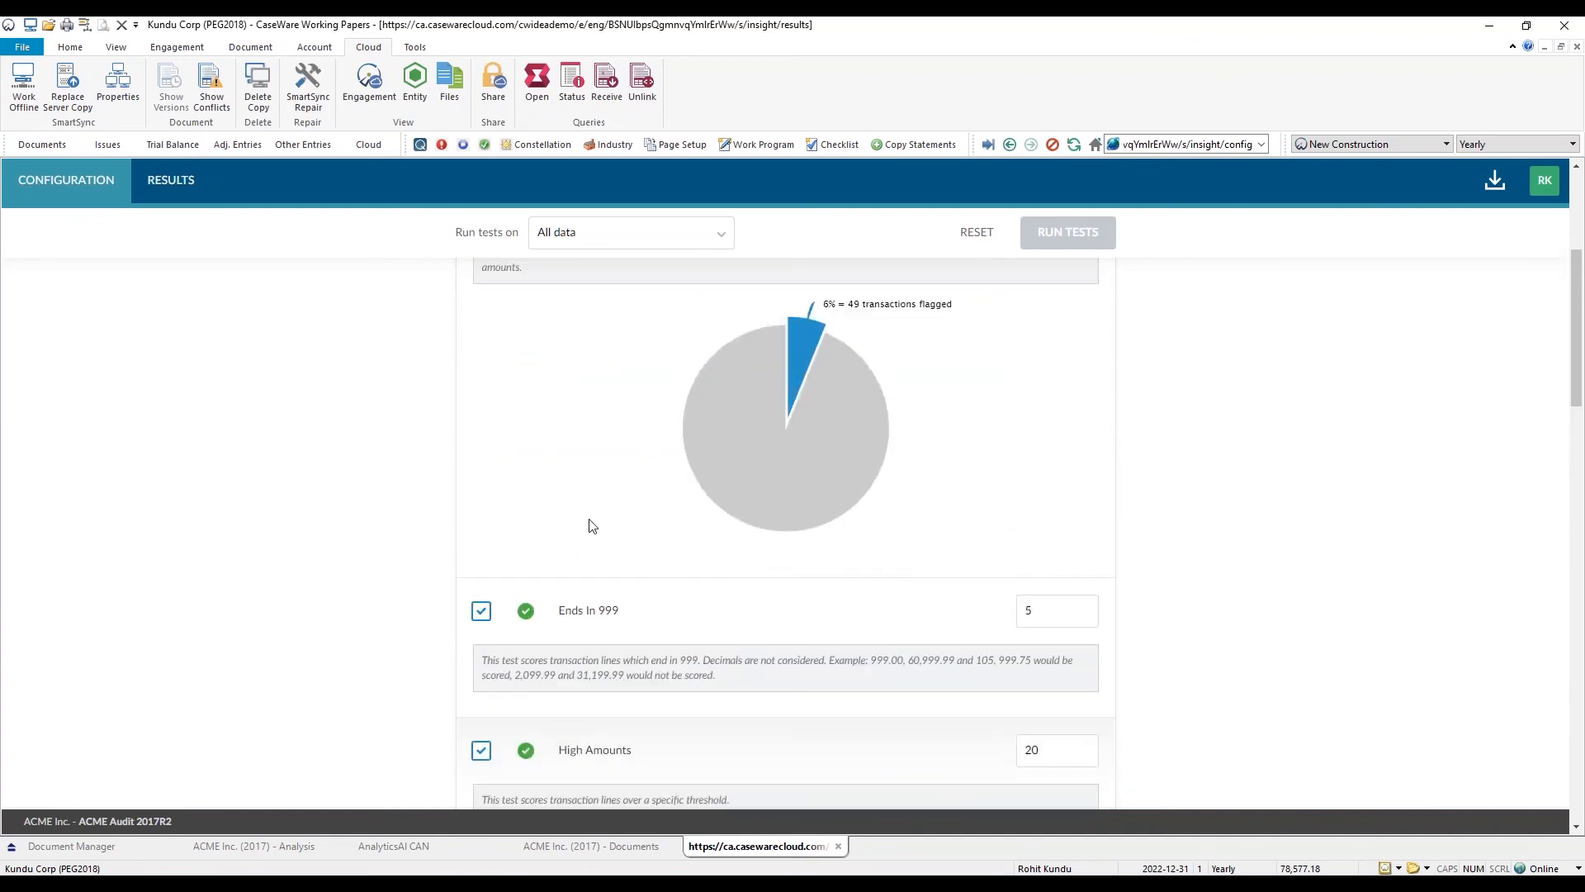
scroll(600, 513, up, 2)
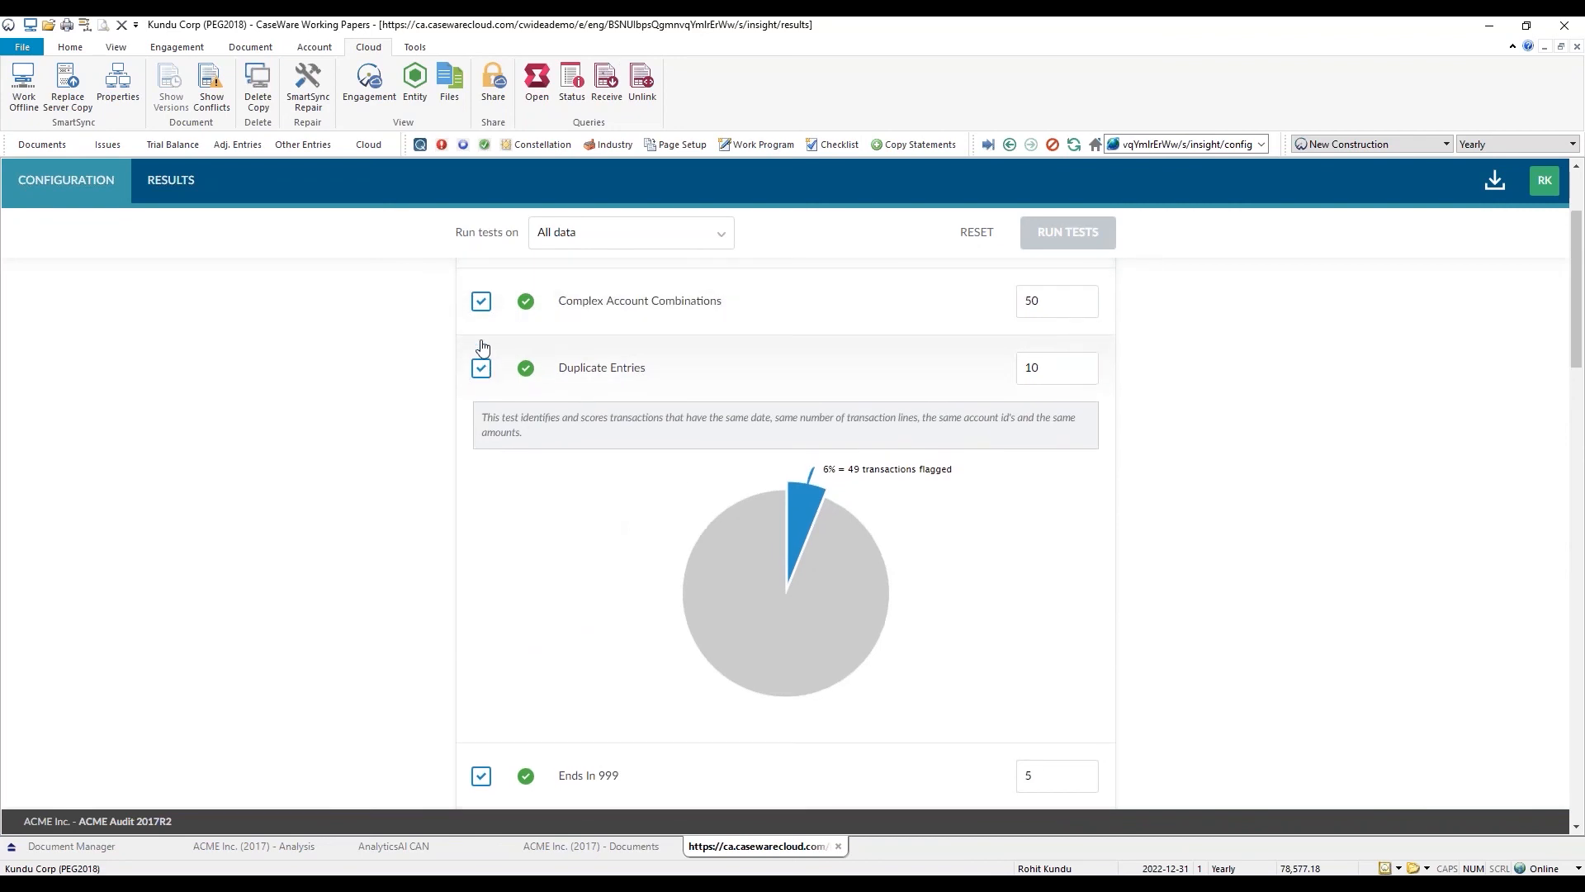
scroll(491, 363, up, 2)
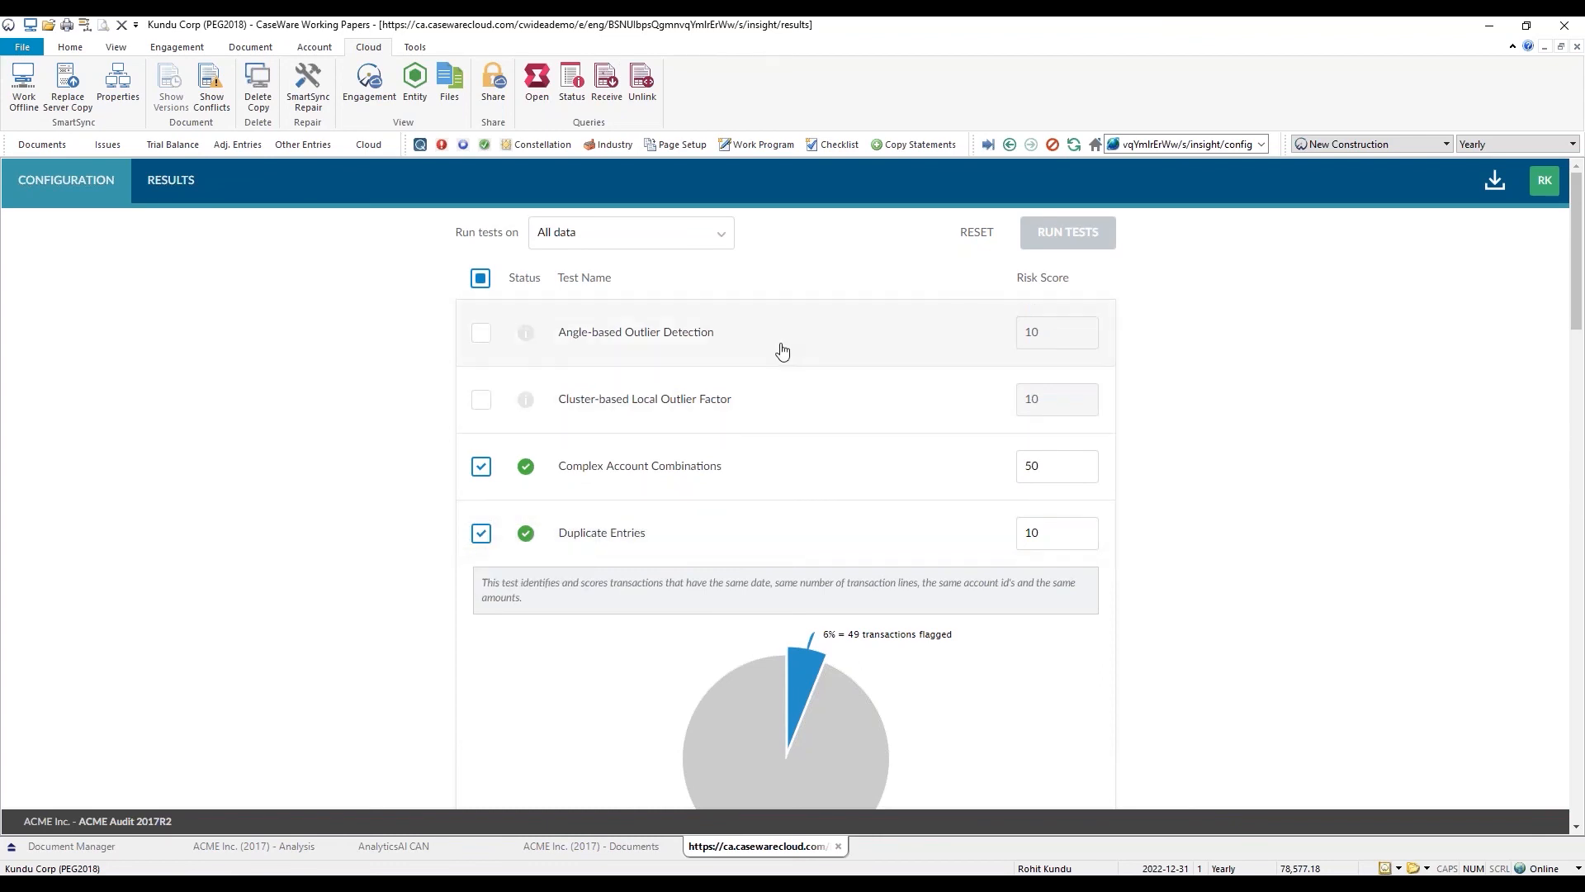
click(478, 403)
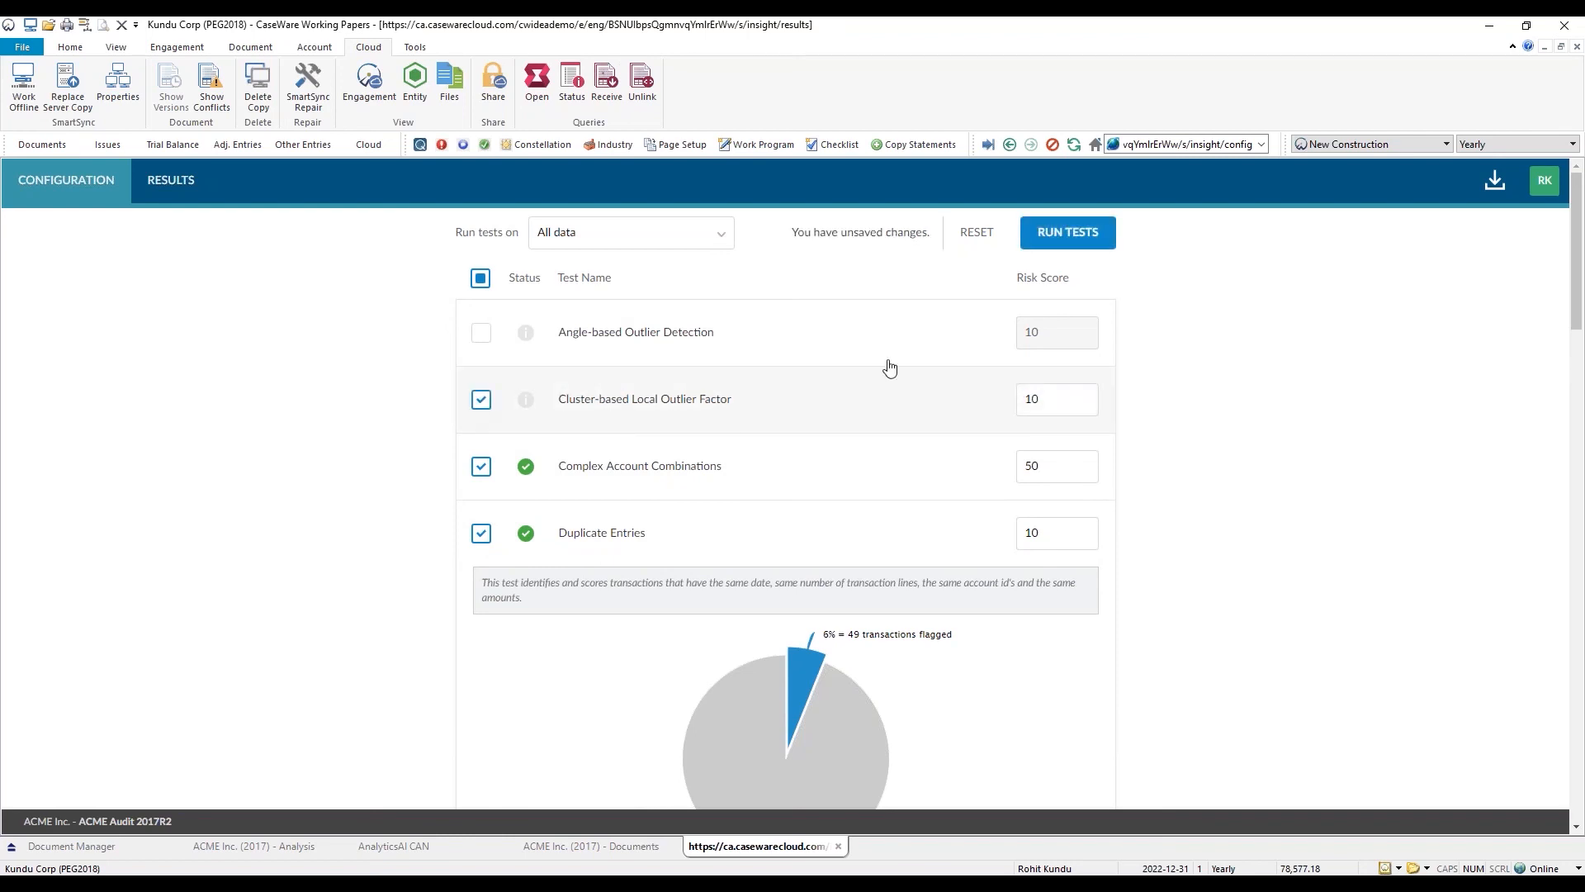
click(1070, 233)
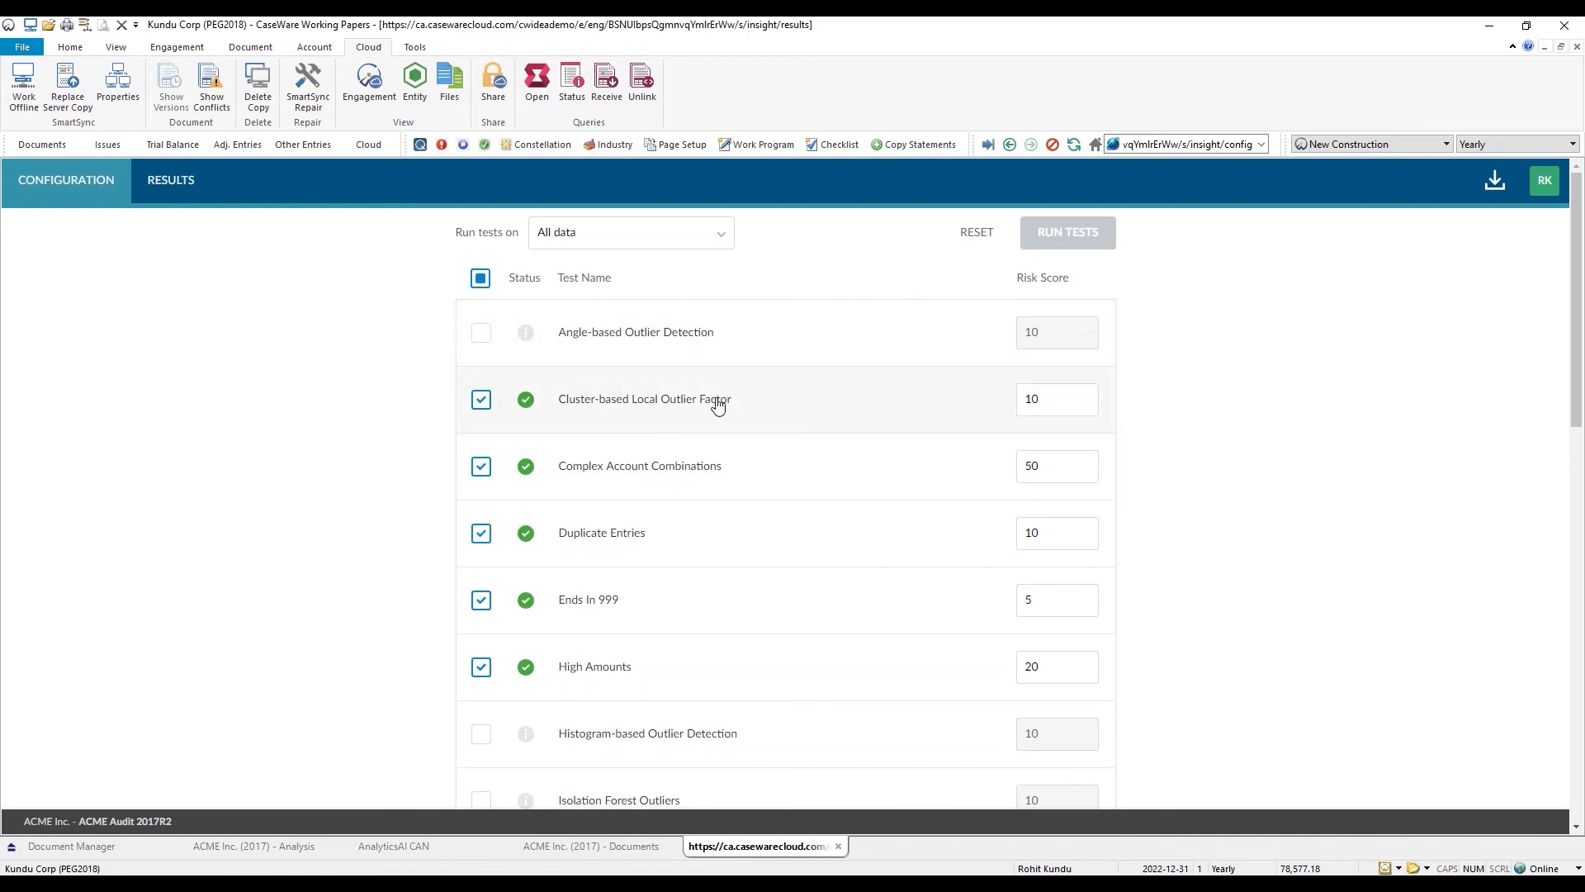
scroll(755, 396, down, 1)
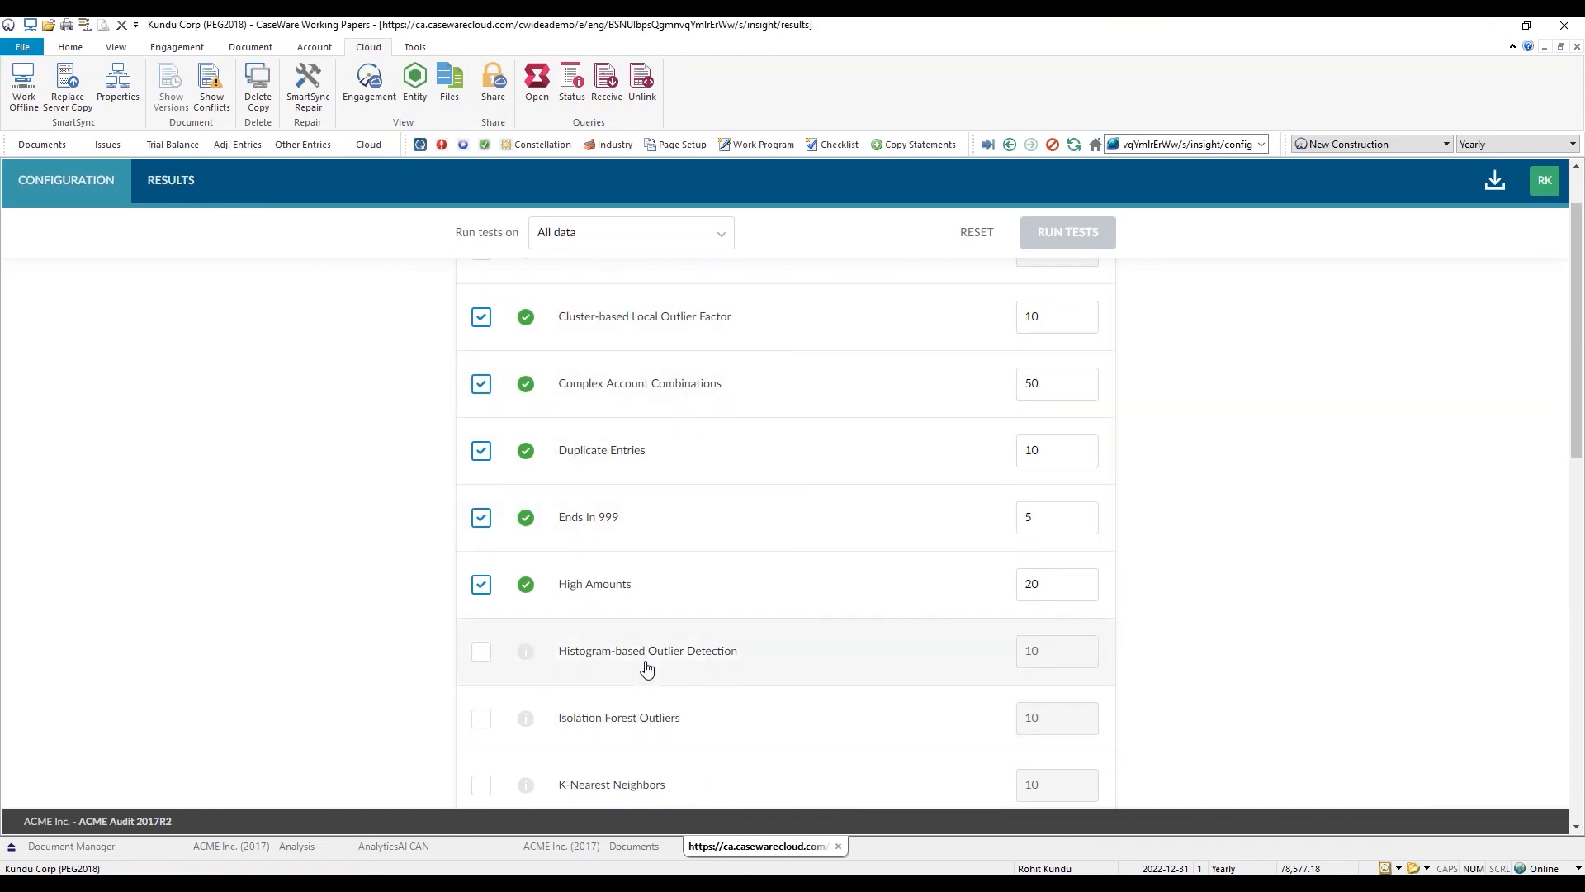
scroll(645, 706, down, 1)
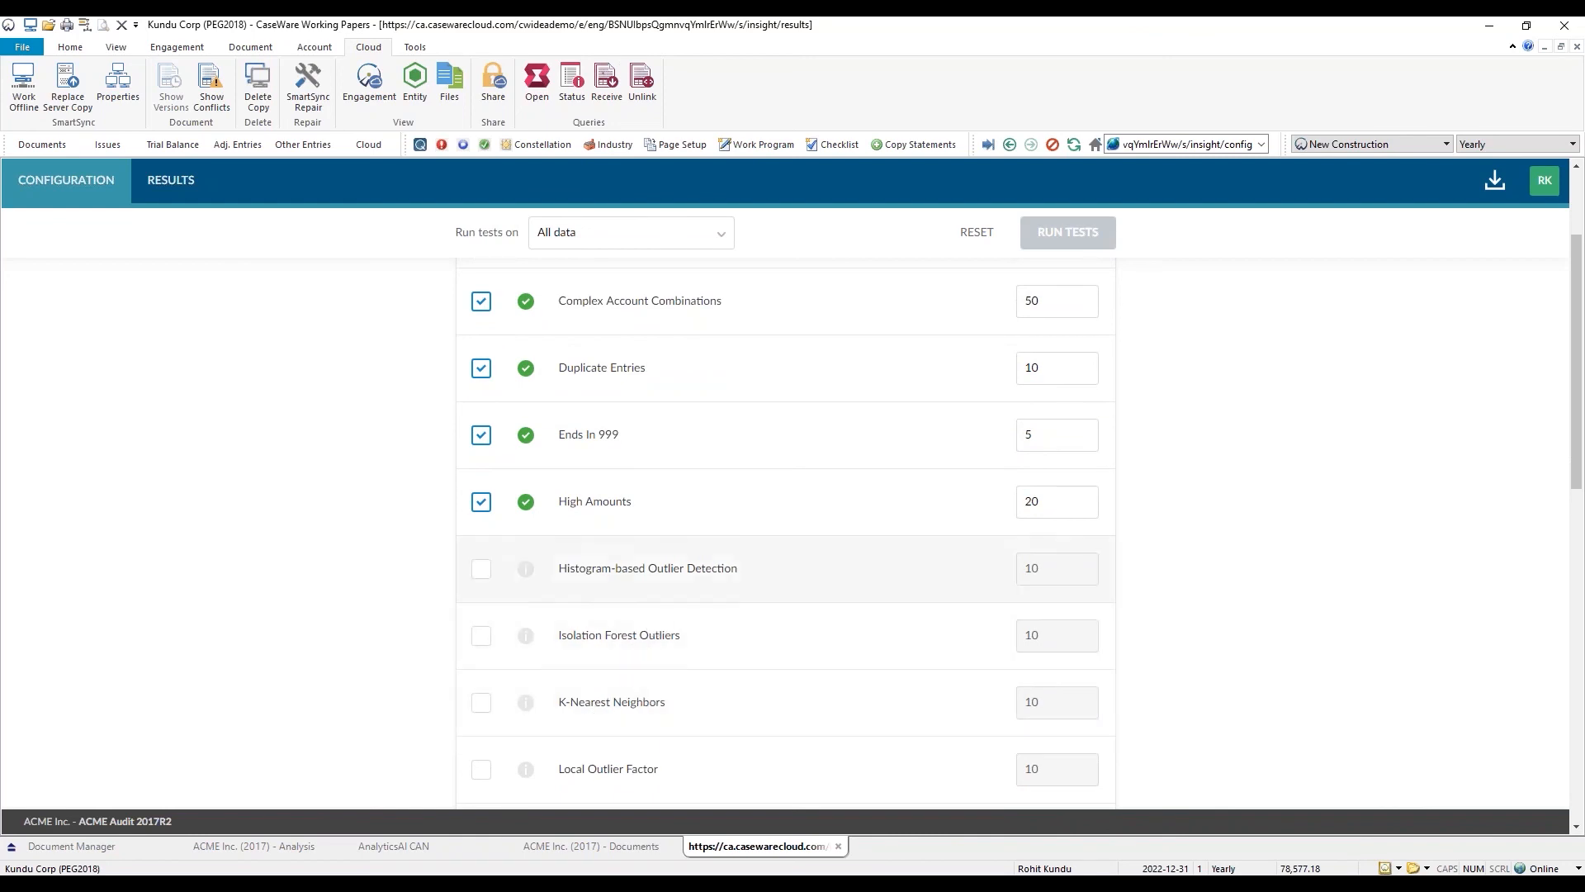
scroll(654, 612, up, 2)
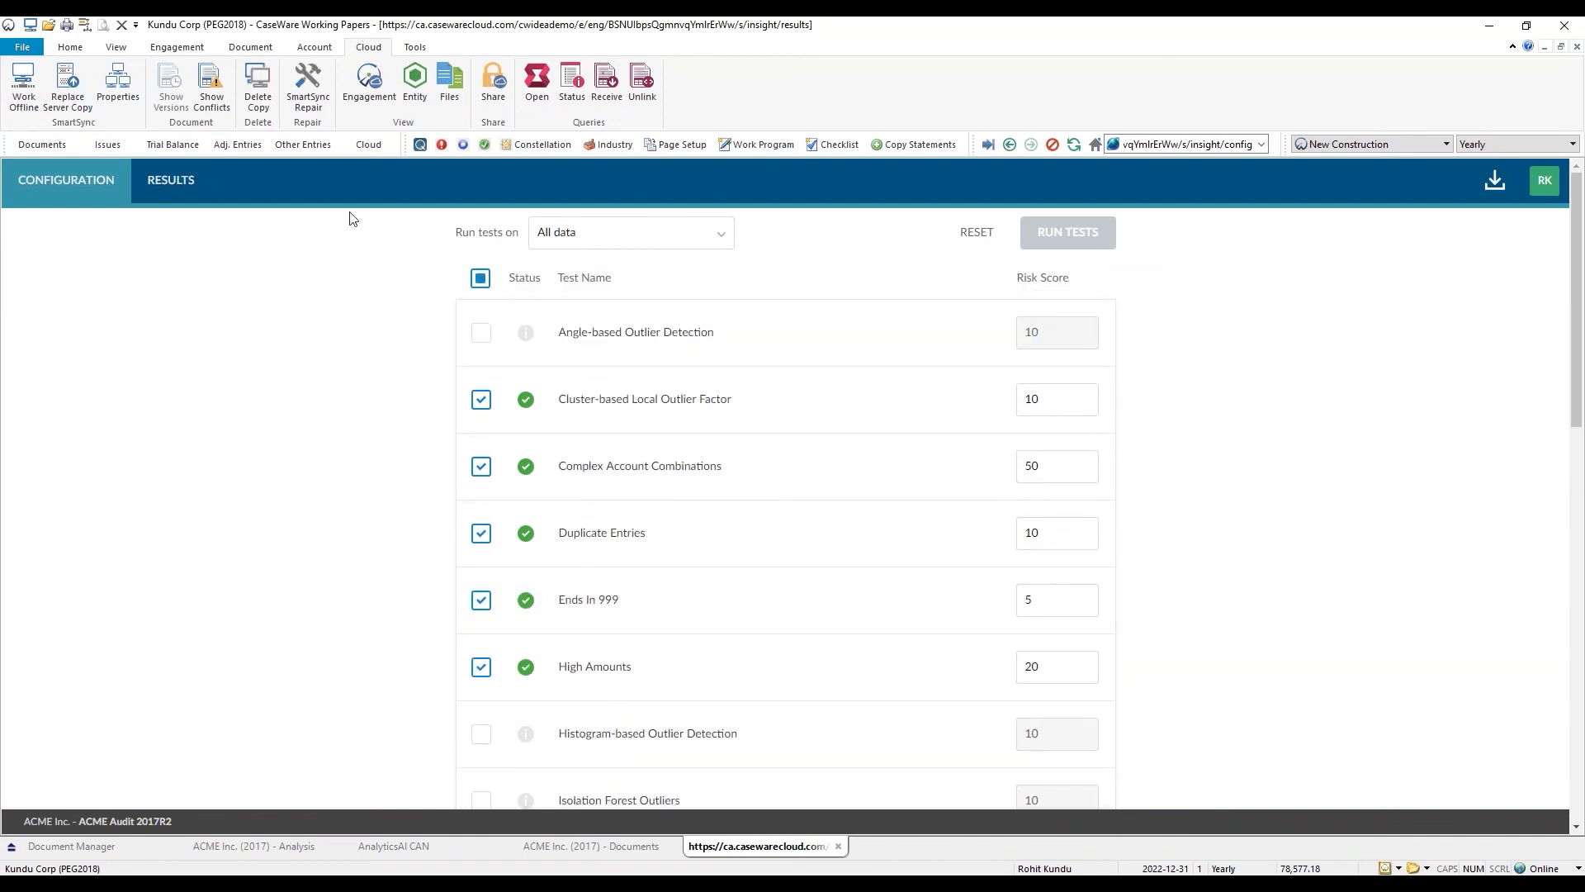
Step: Filter the results to Cluster-based Local Outlier Factor exceptions at High Risk and expand the highest-scoring transaction, dated Jul 14, 2017
click(181, 185)
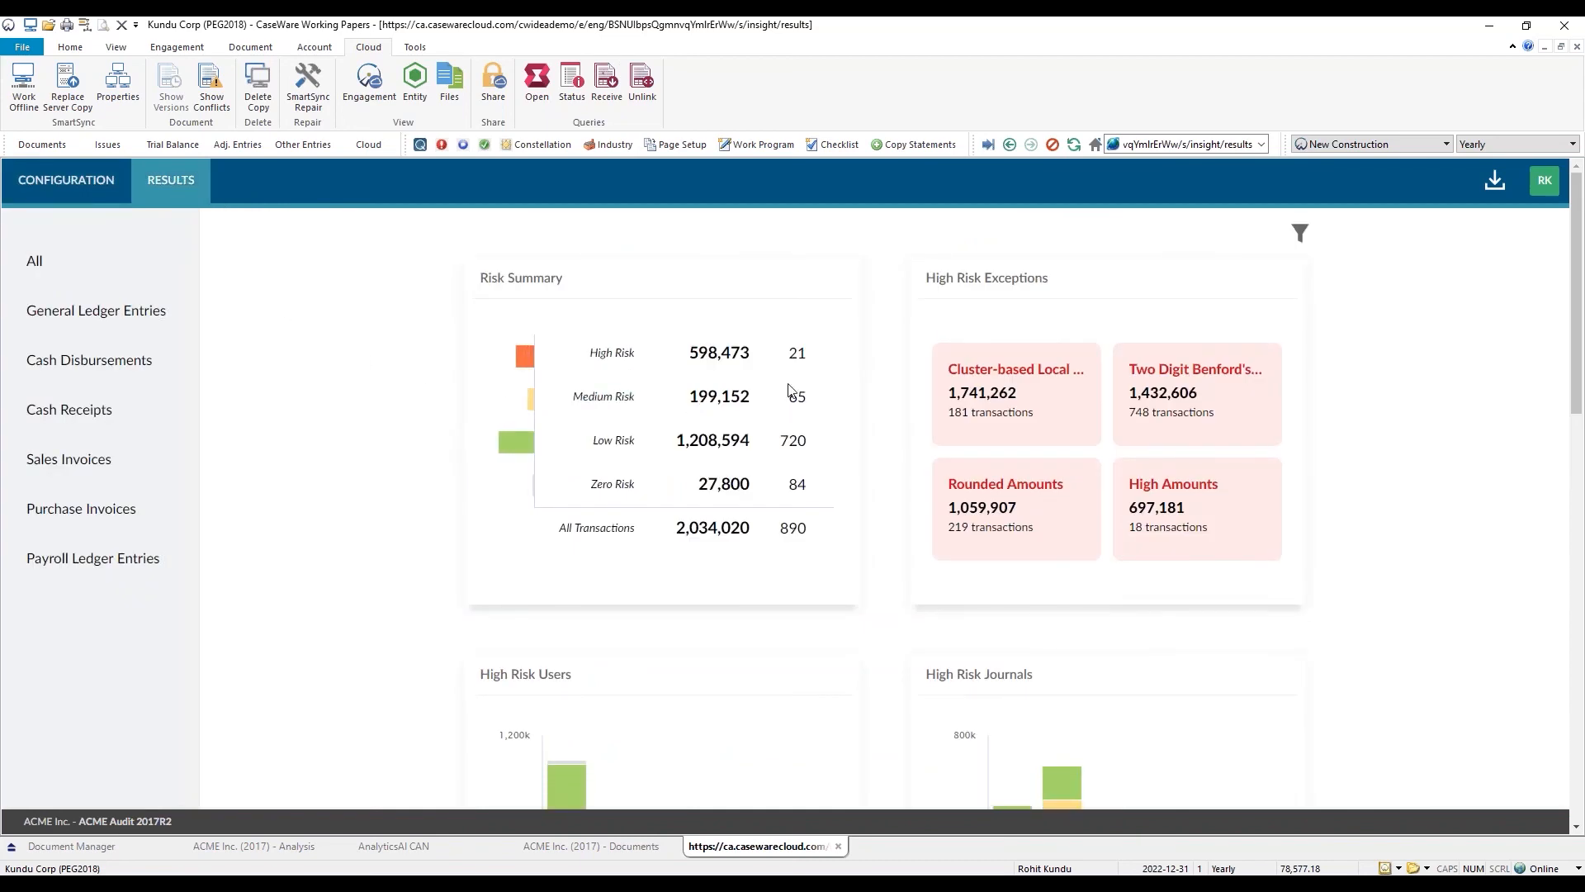
click(1027, 410)
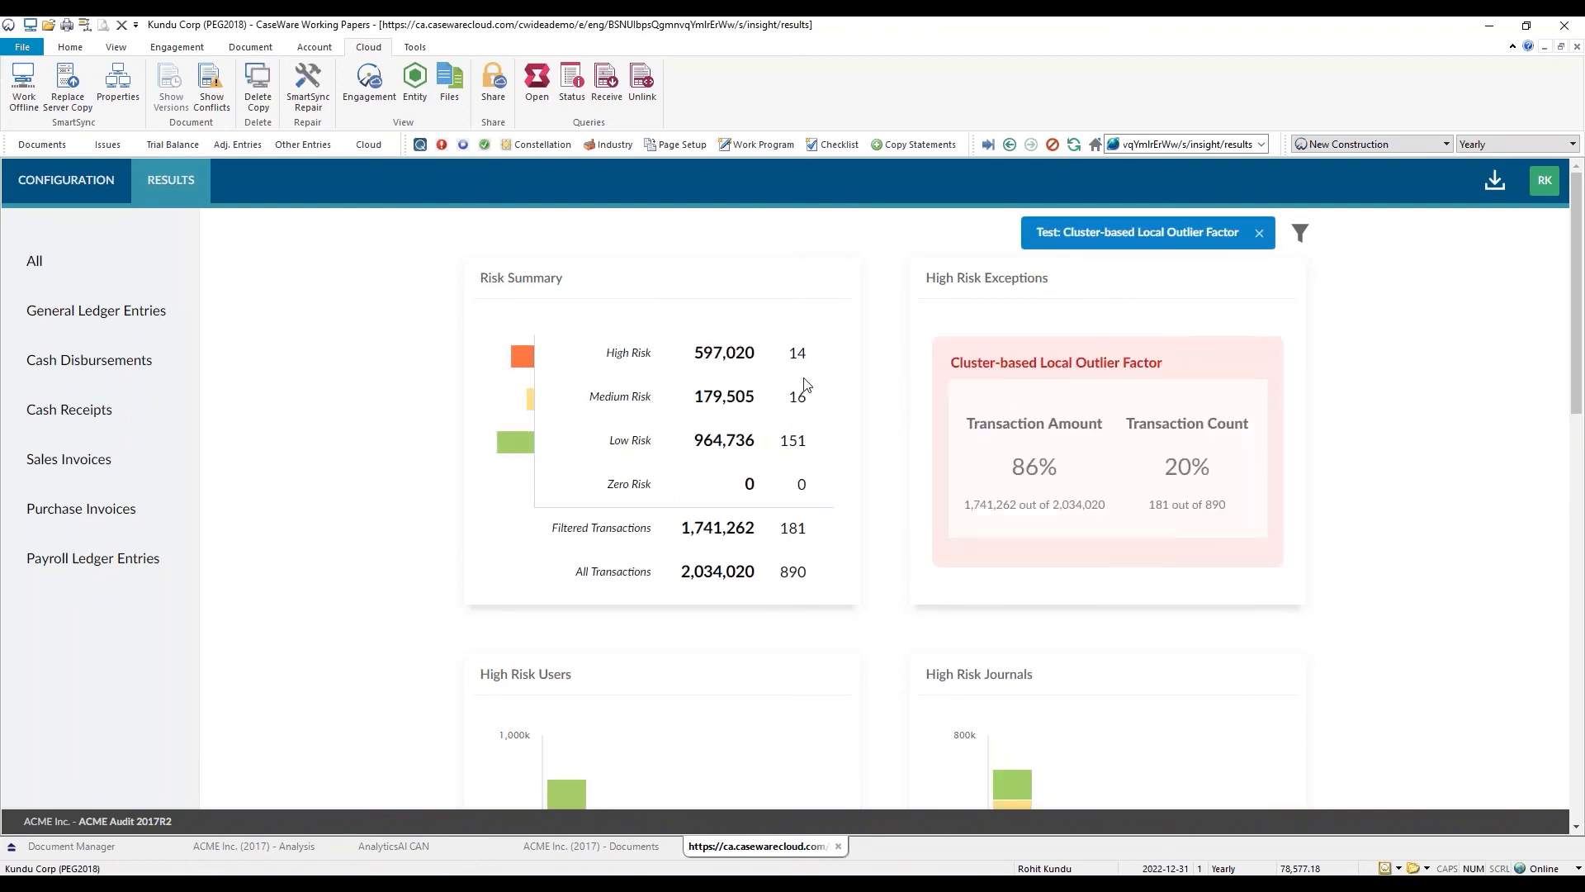
click(615, 353)
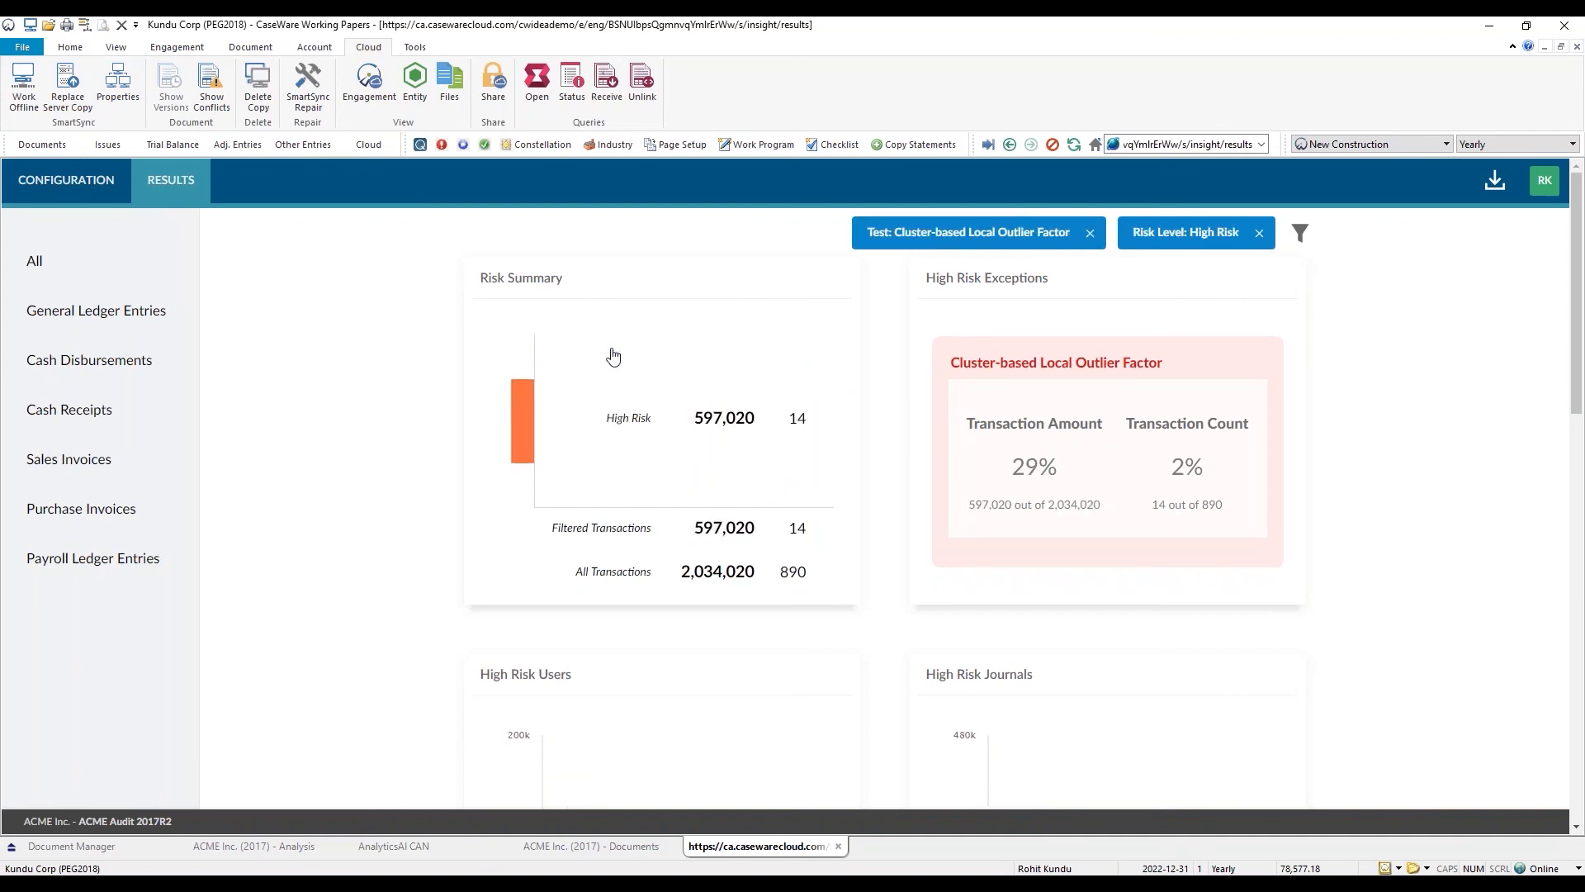
scroll(617, 353, down, 10)
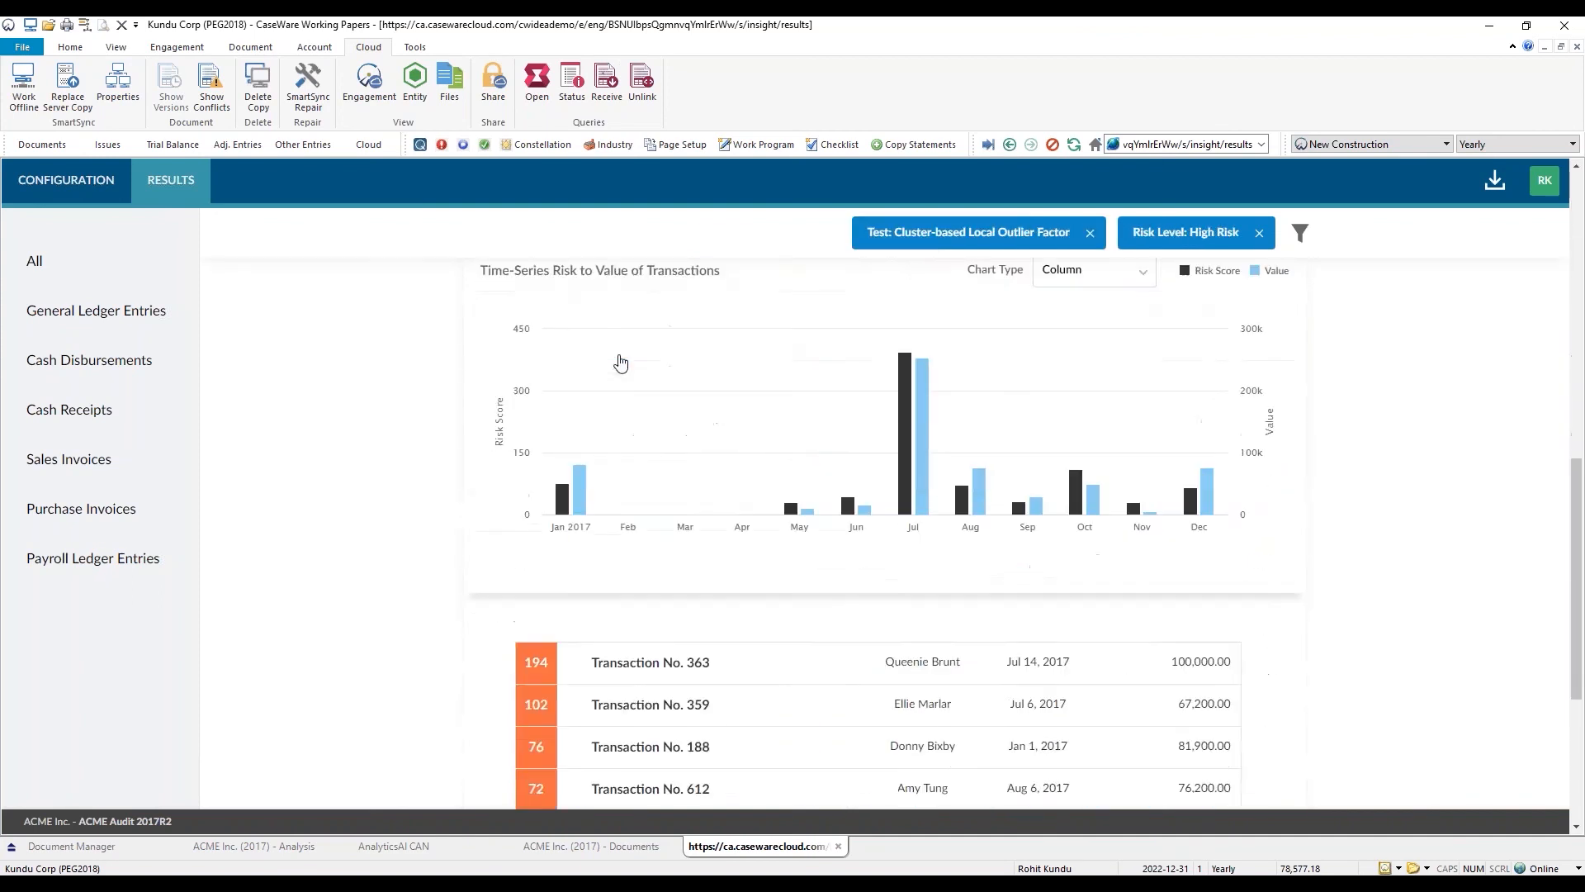
scroll(620, 364, down, 2)
click(647, 394)
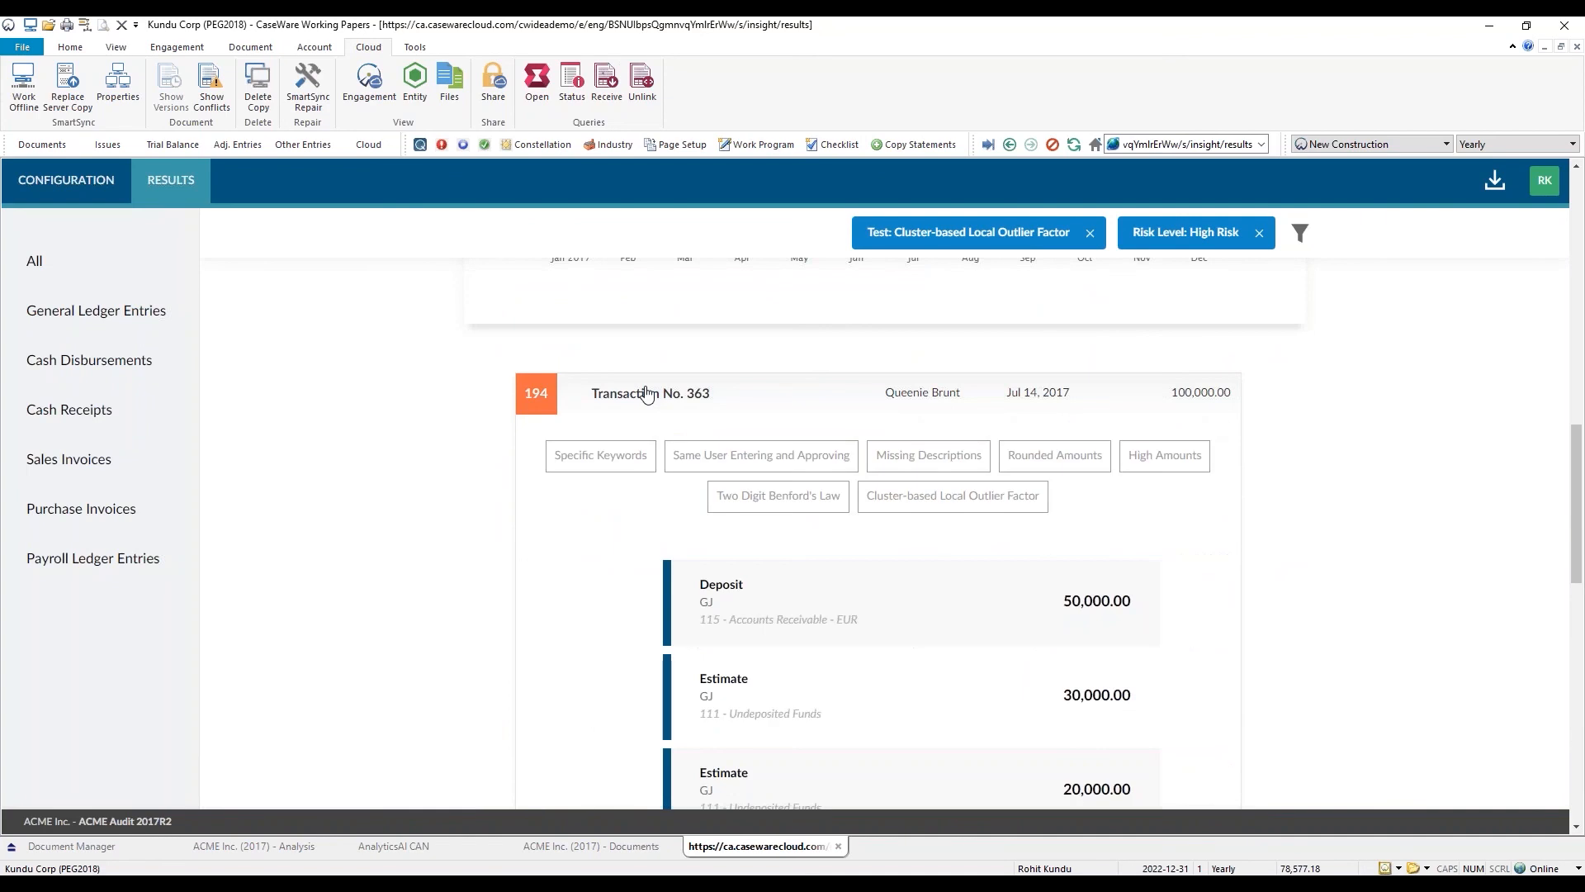
Step: Look through the available filter criteria and replace the Cluster-based Local Outlier Factor test filter with Duplicate Entries
scroll(814, 405, up, 8)
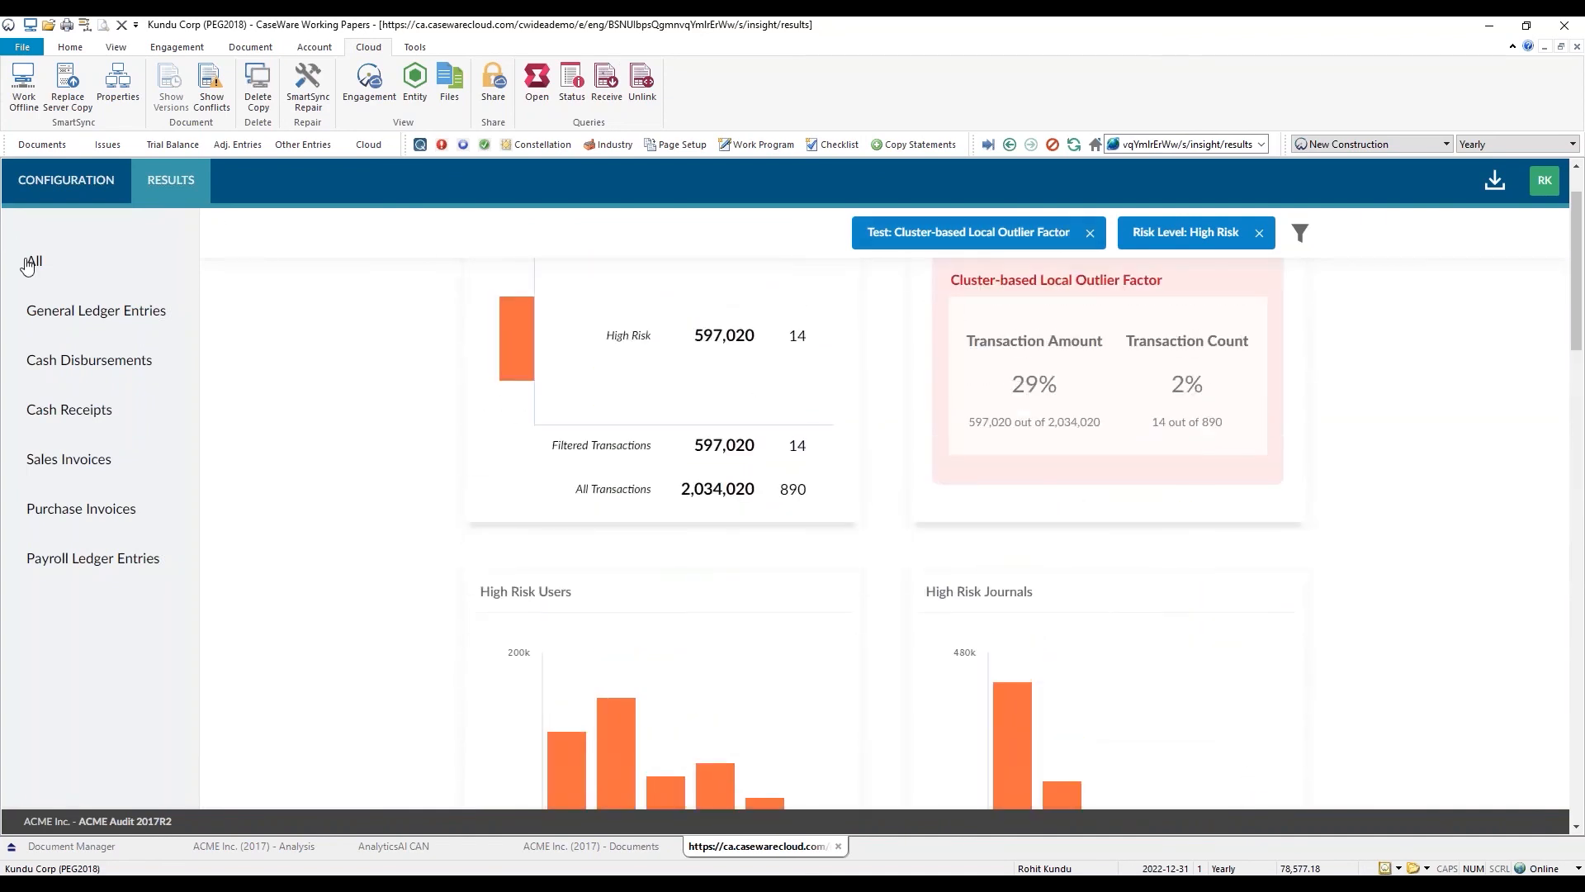
click(1302, 235)
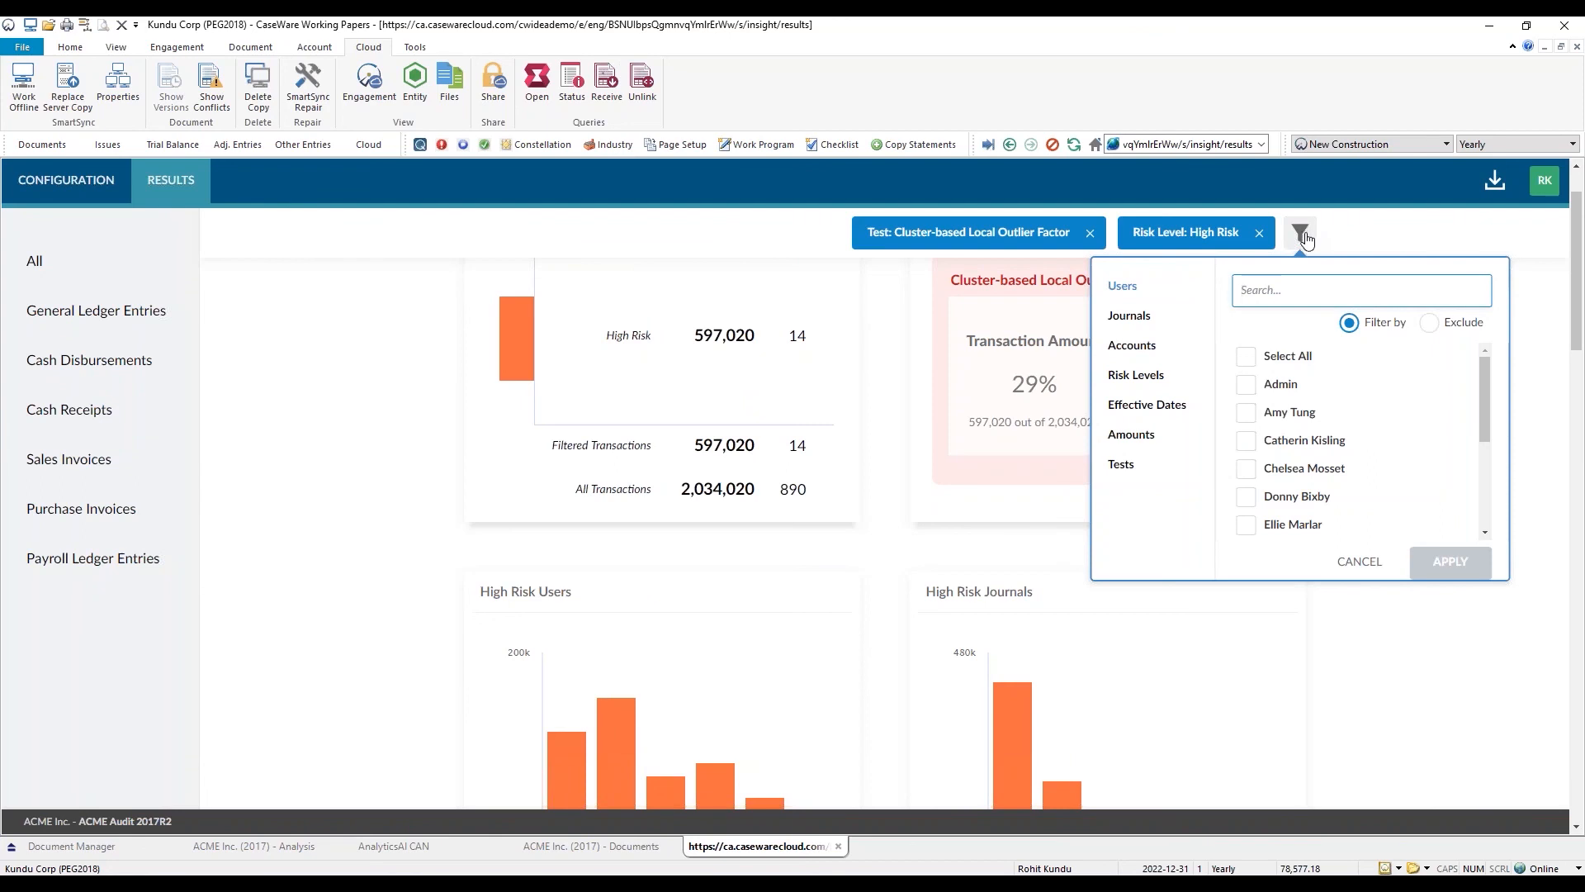
click(1147, 378)
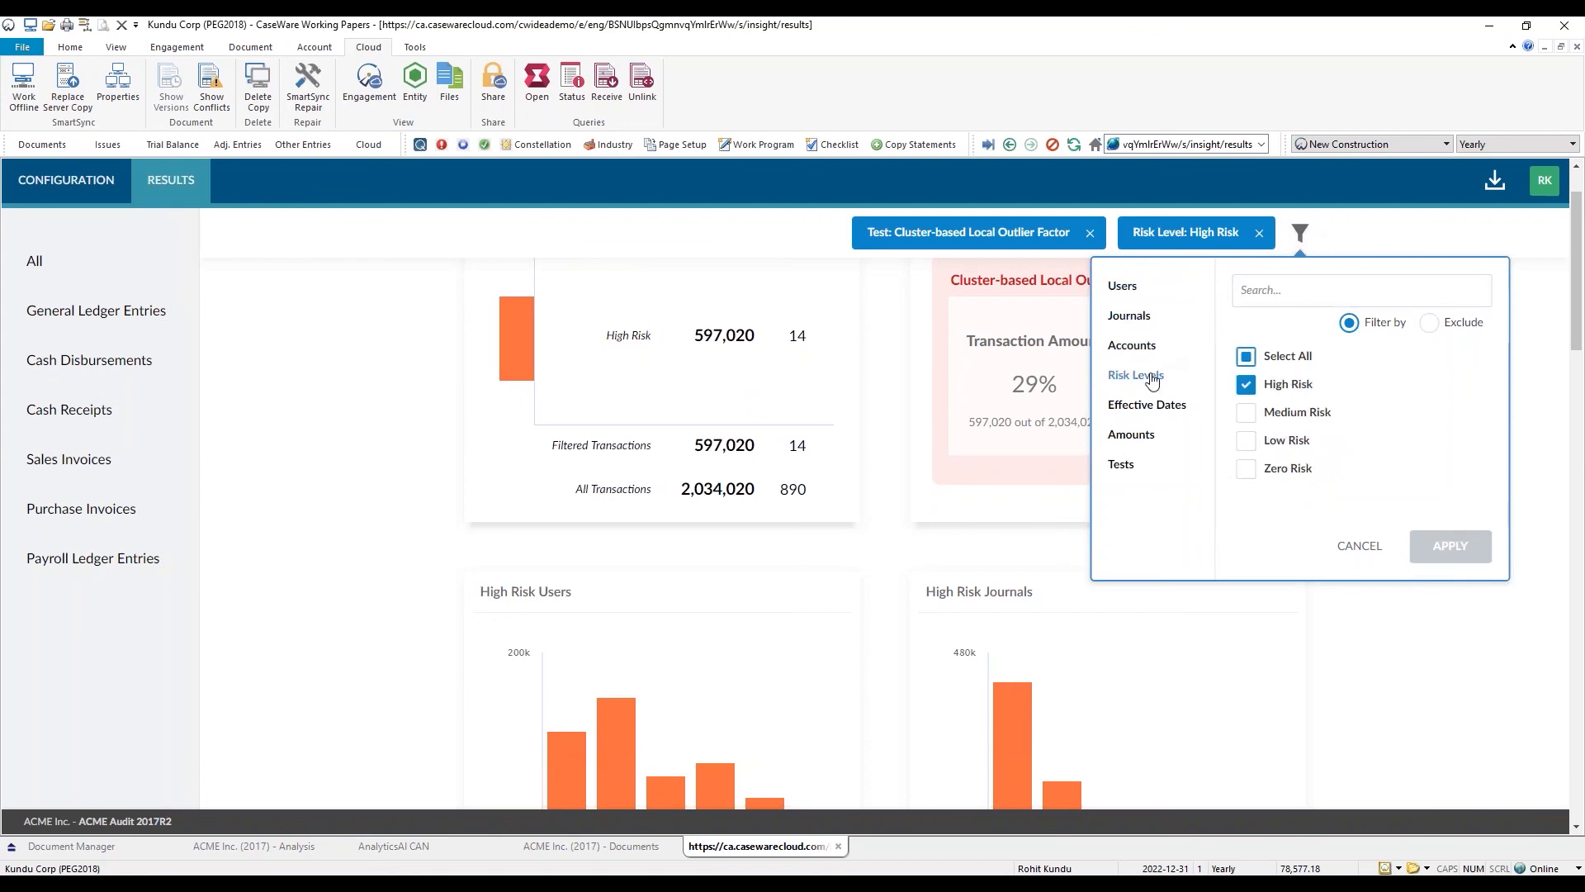
click(1145, 407)
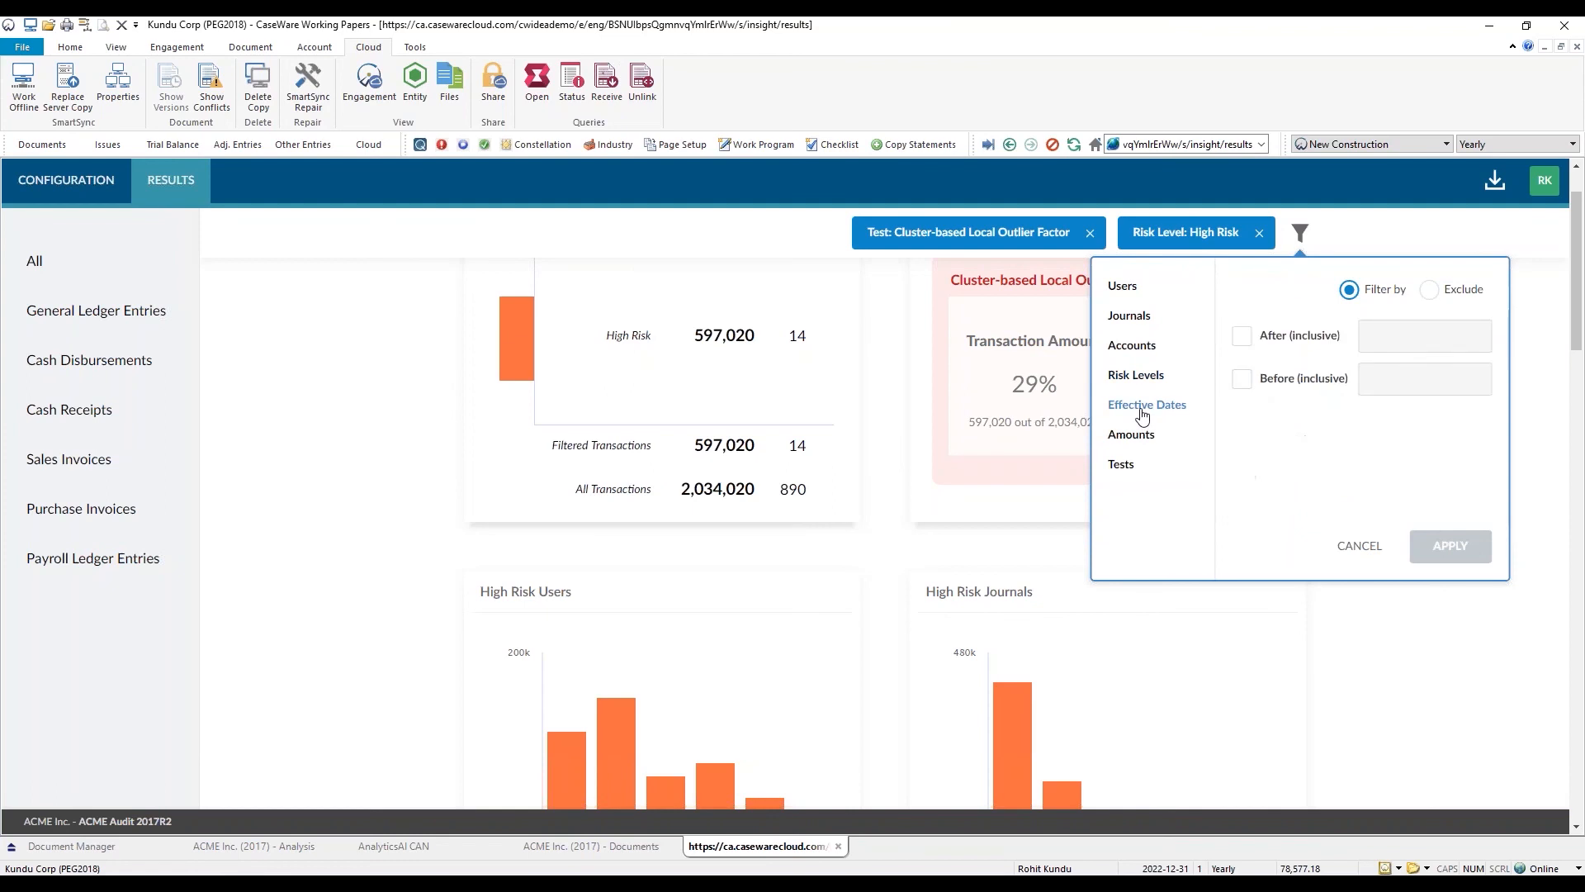
click(1141, 437)
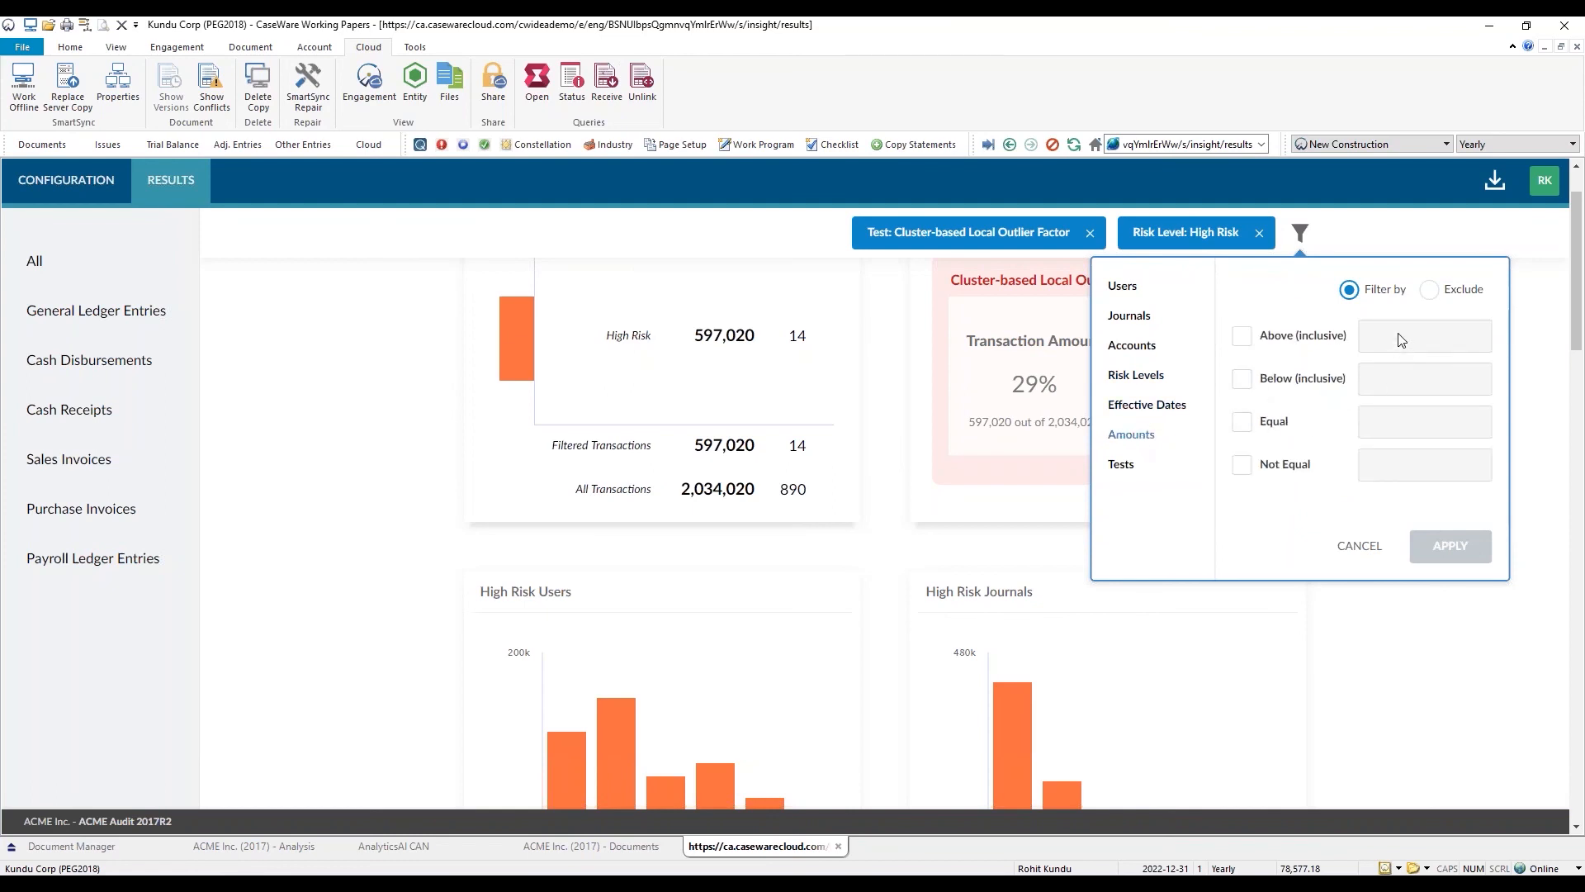
click(1122, 463)
click(1246, 386)
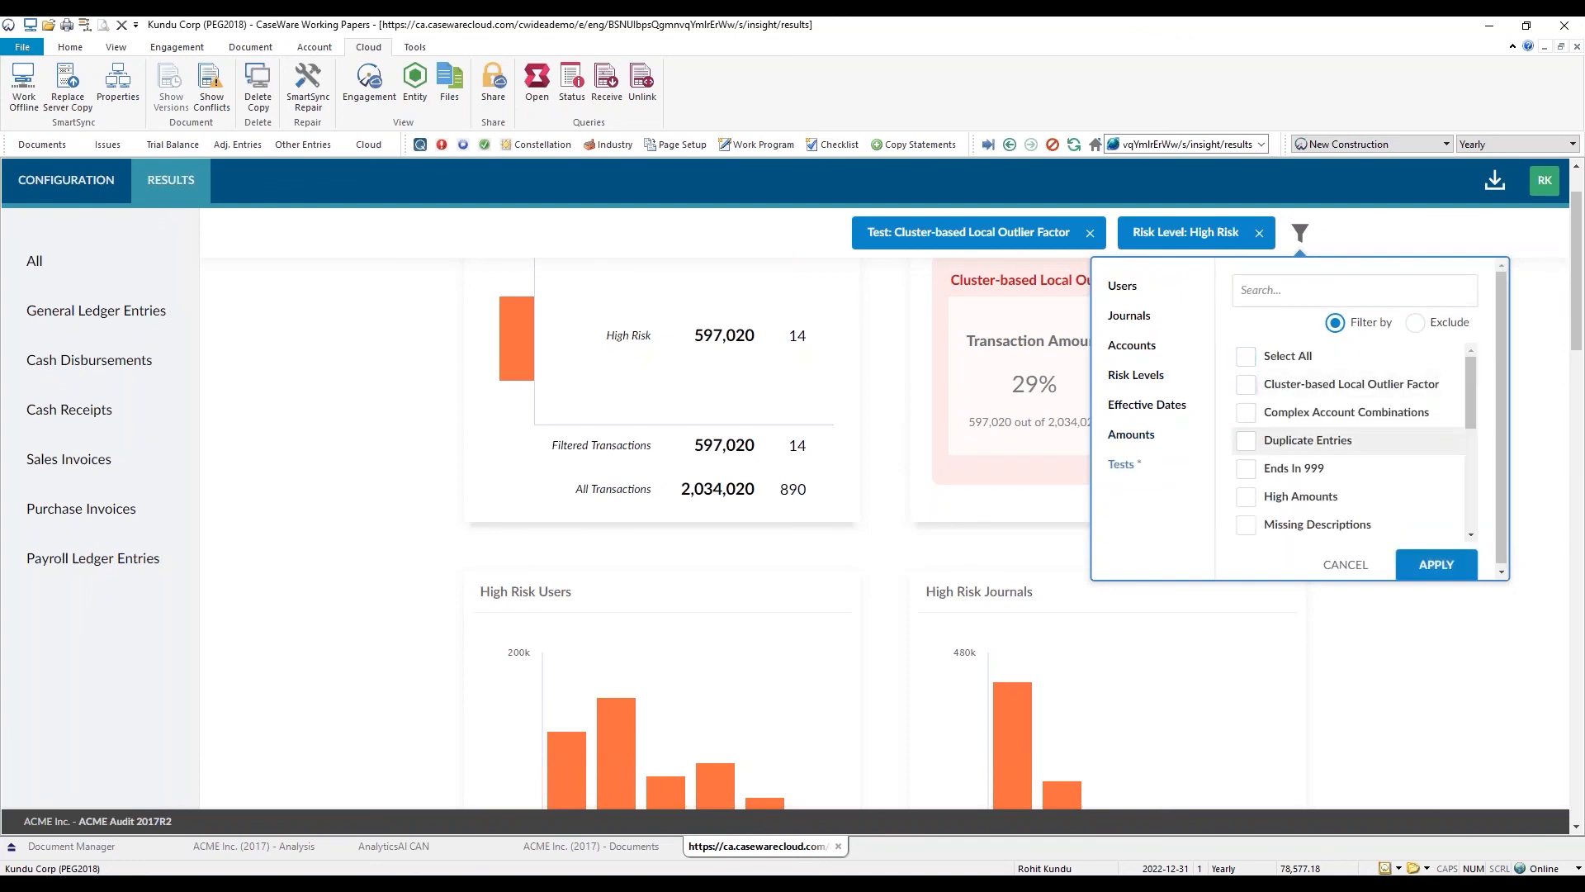
click(1249, 446)
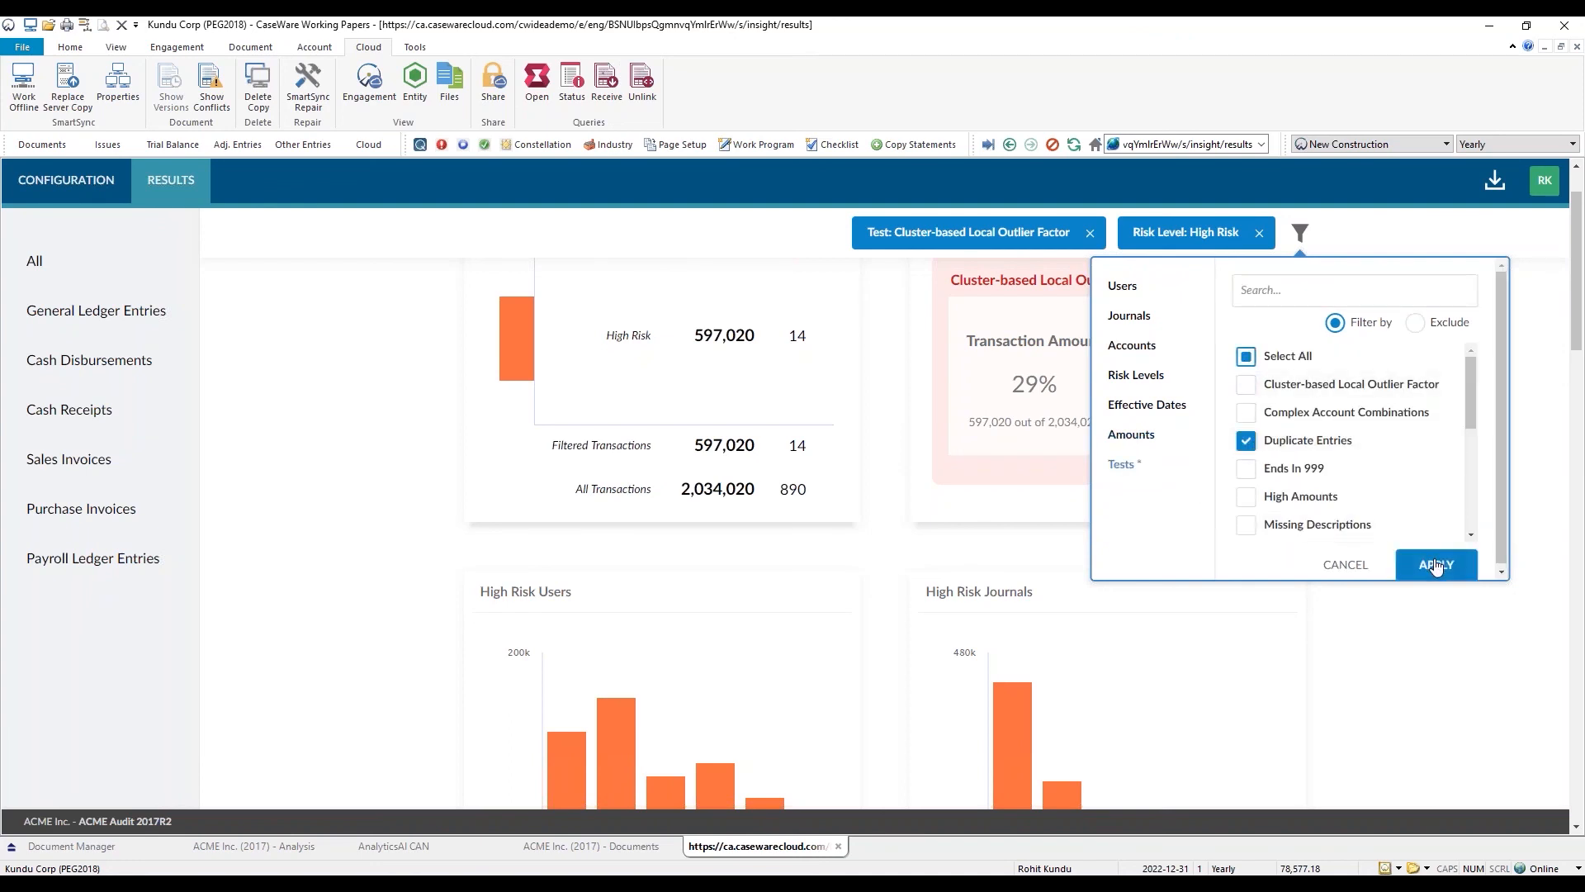
click(1437, 566)
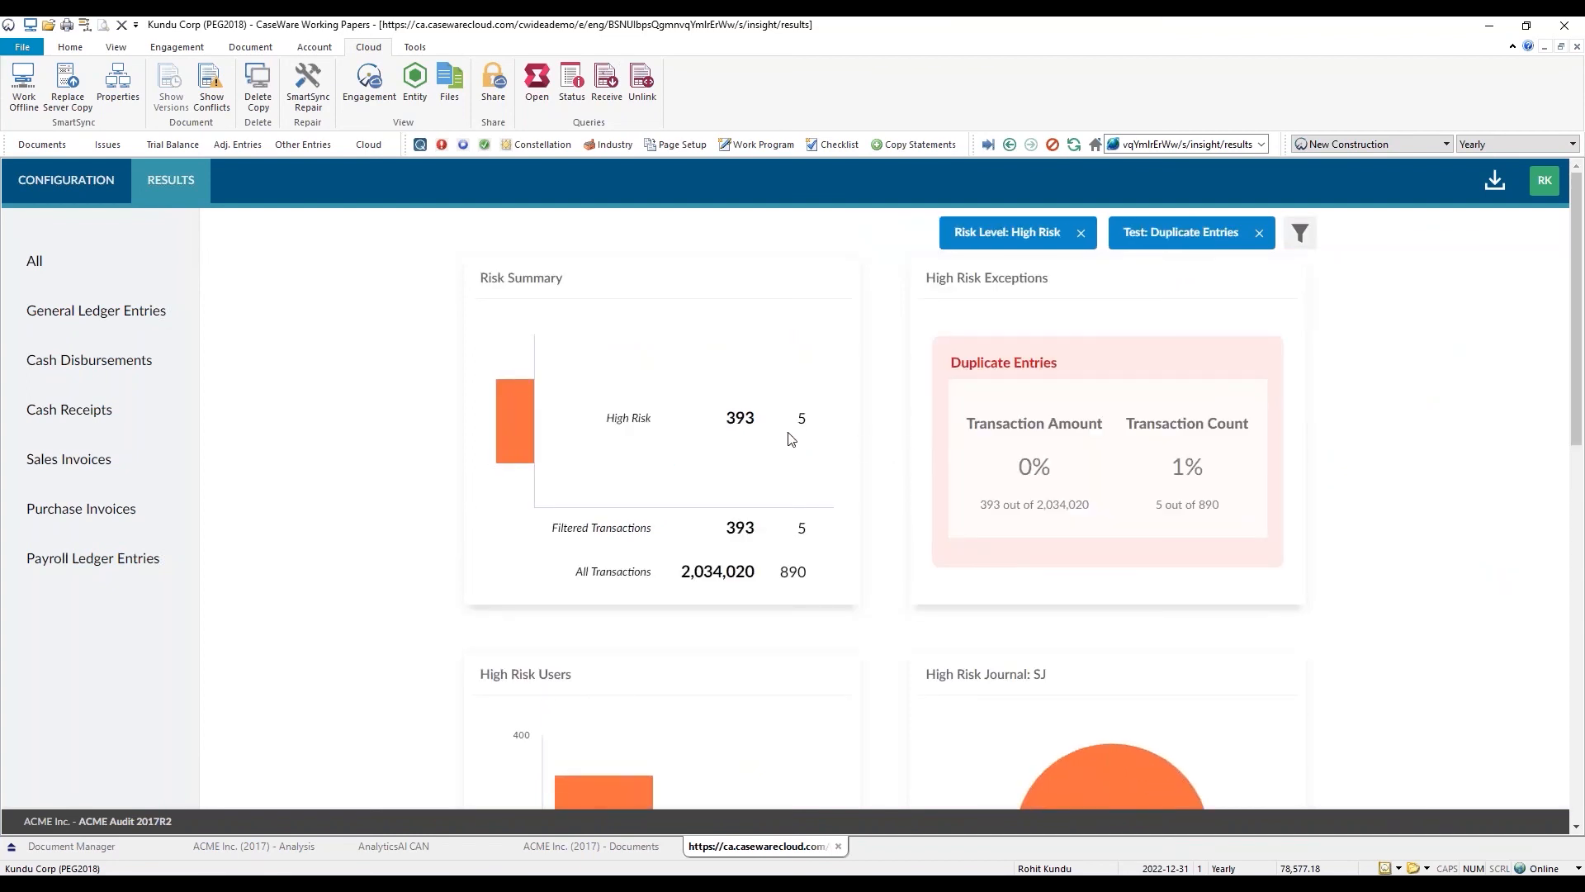
Step: Examine the high-risk duplicate entries, checking the lines and Duplicate Entries flag of the transaction dated Jan 27, 2017
scroll(801, 423, down, 1)
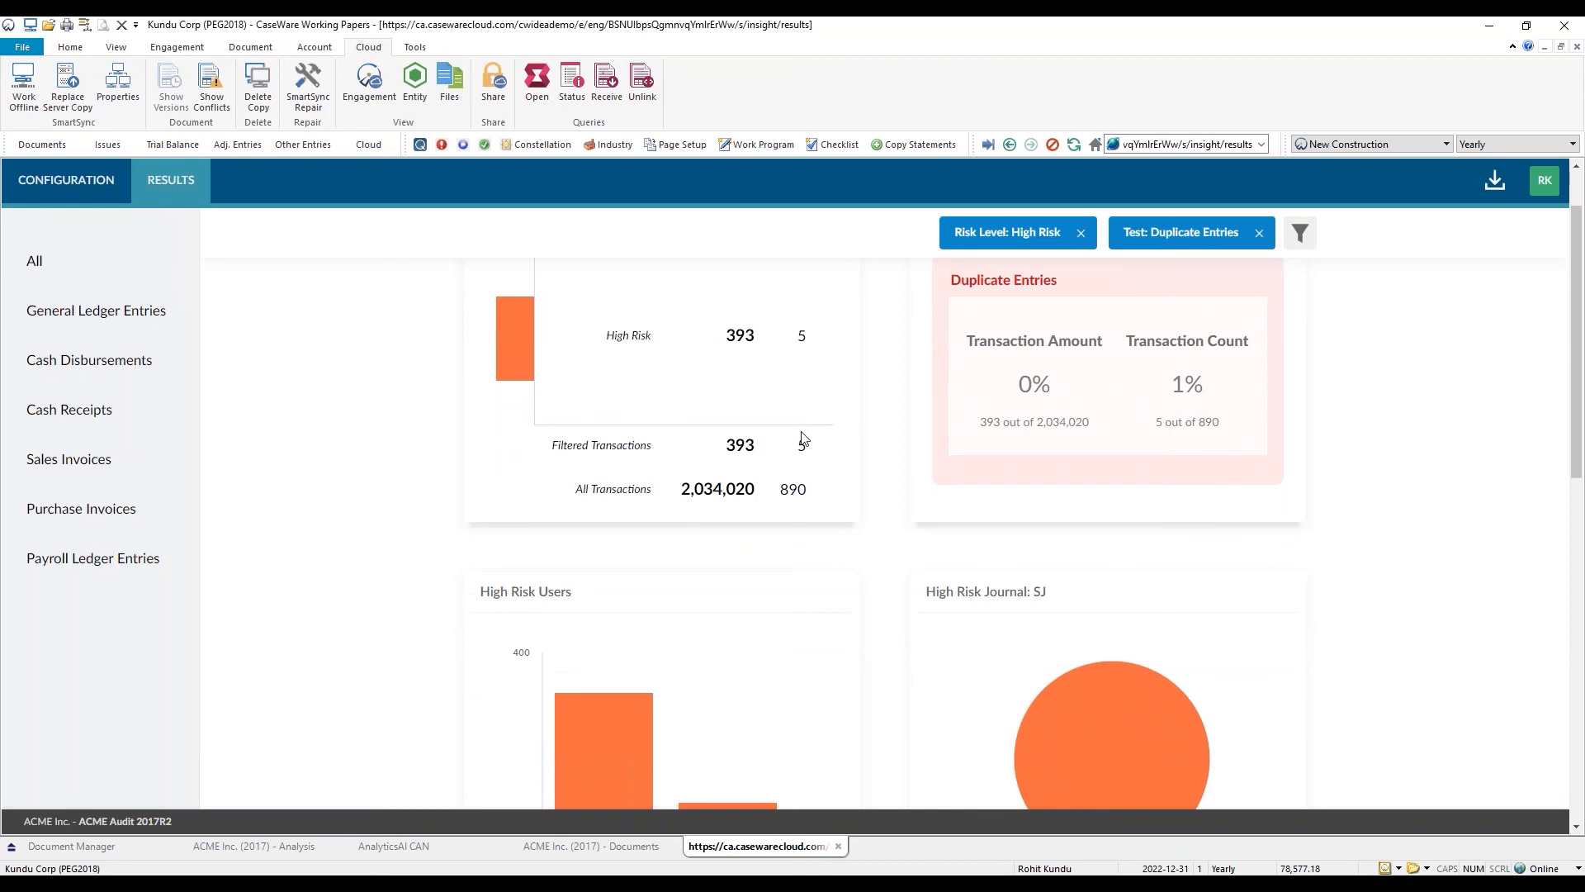
scroll(801, 434, down, 10)
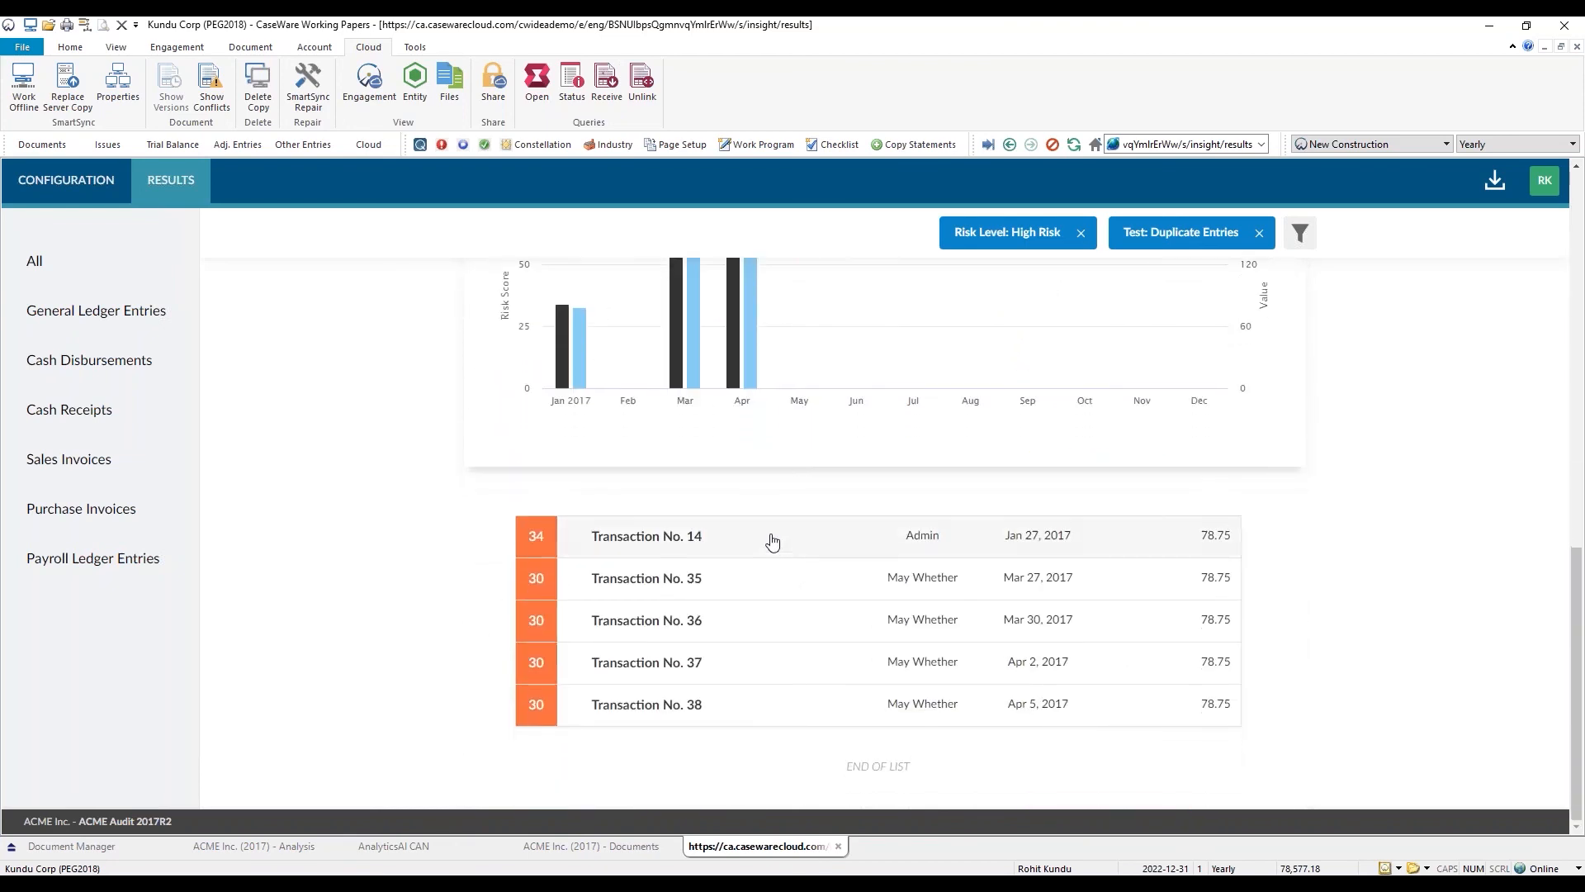
click(773, 535)
scroll(869, 495, down, 3)
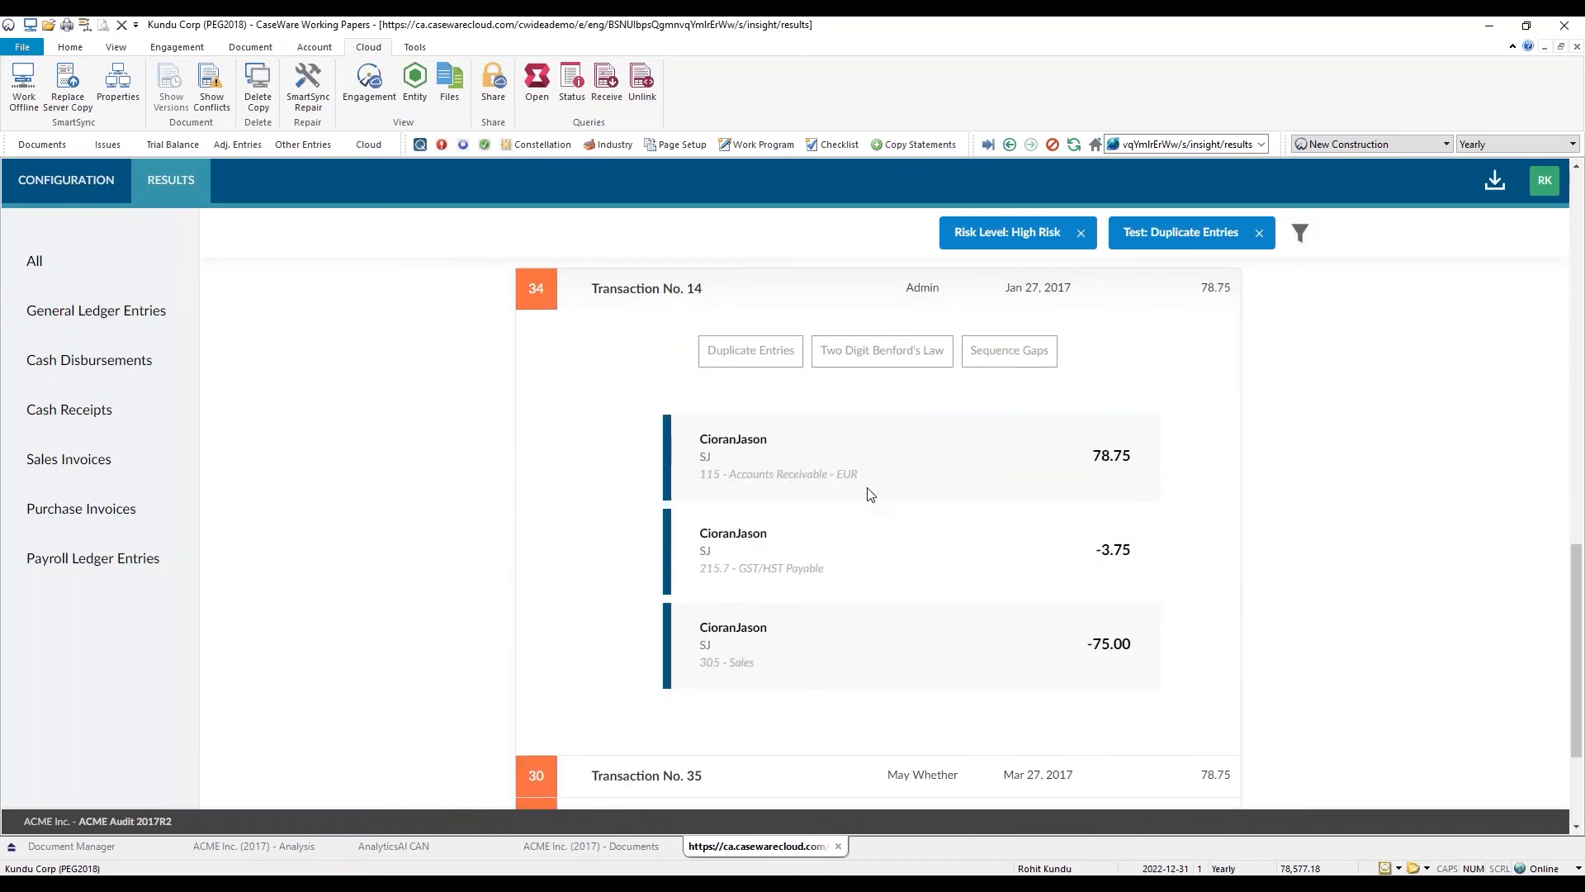
click(785, 362)
click(786, 362)
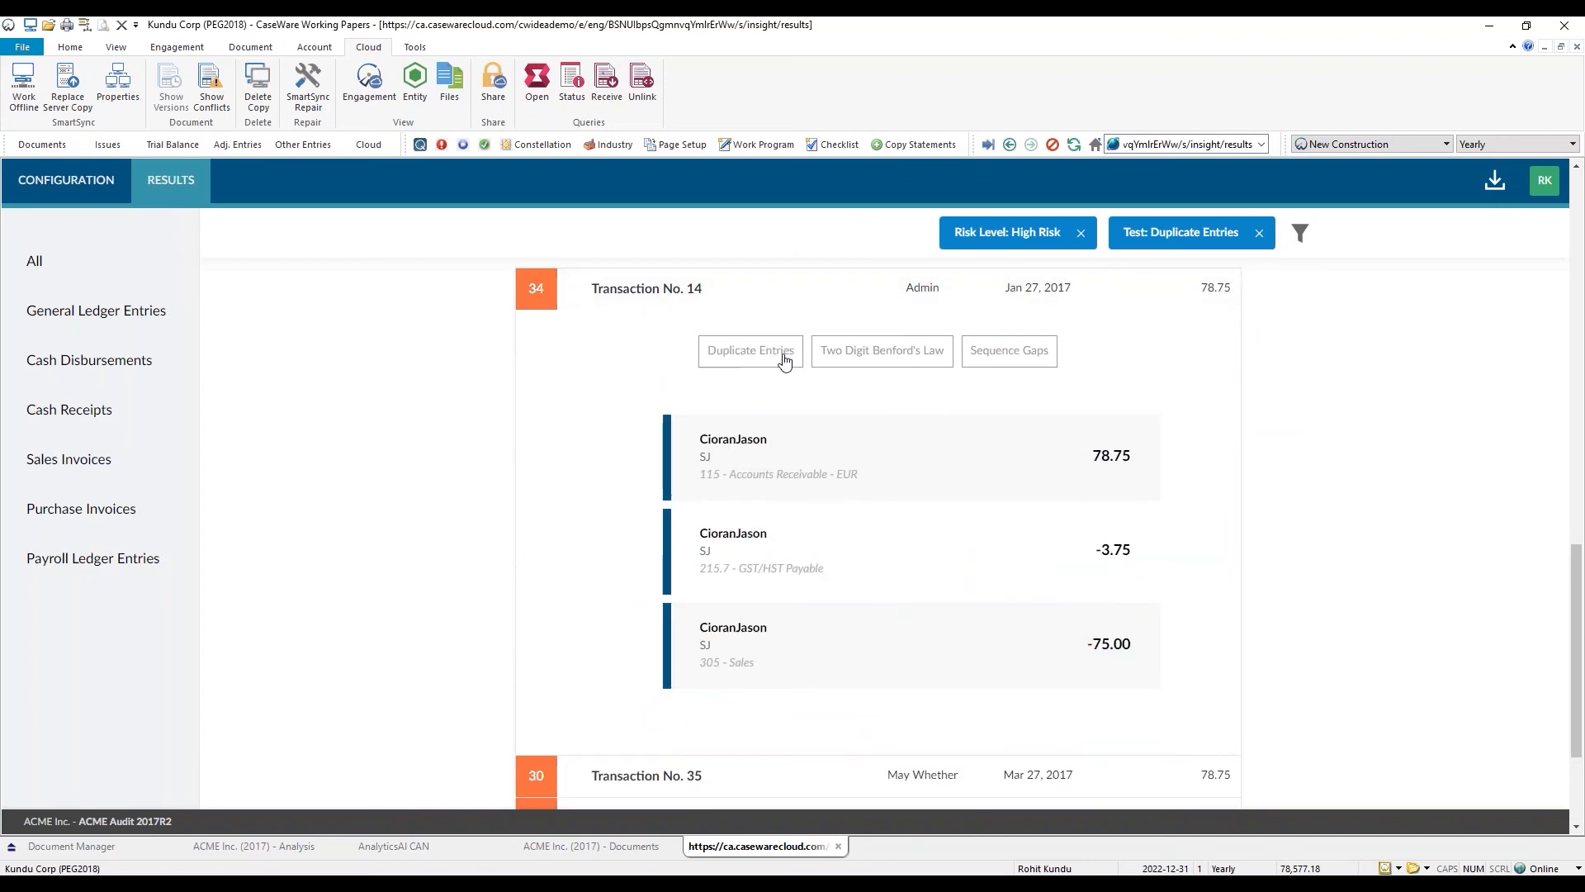
scroll(690, 418, up, 2)
click(549, 459)
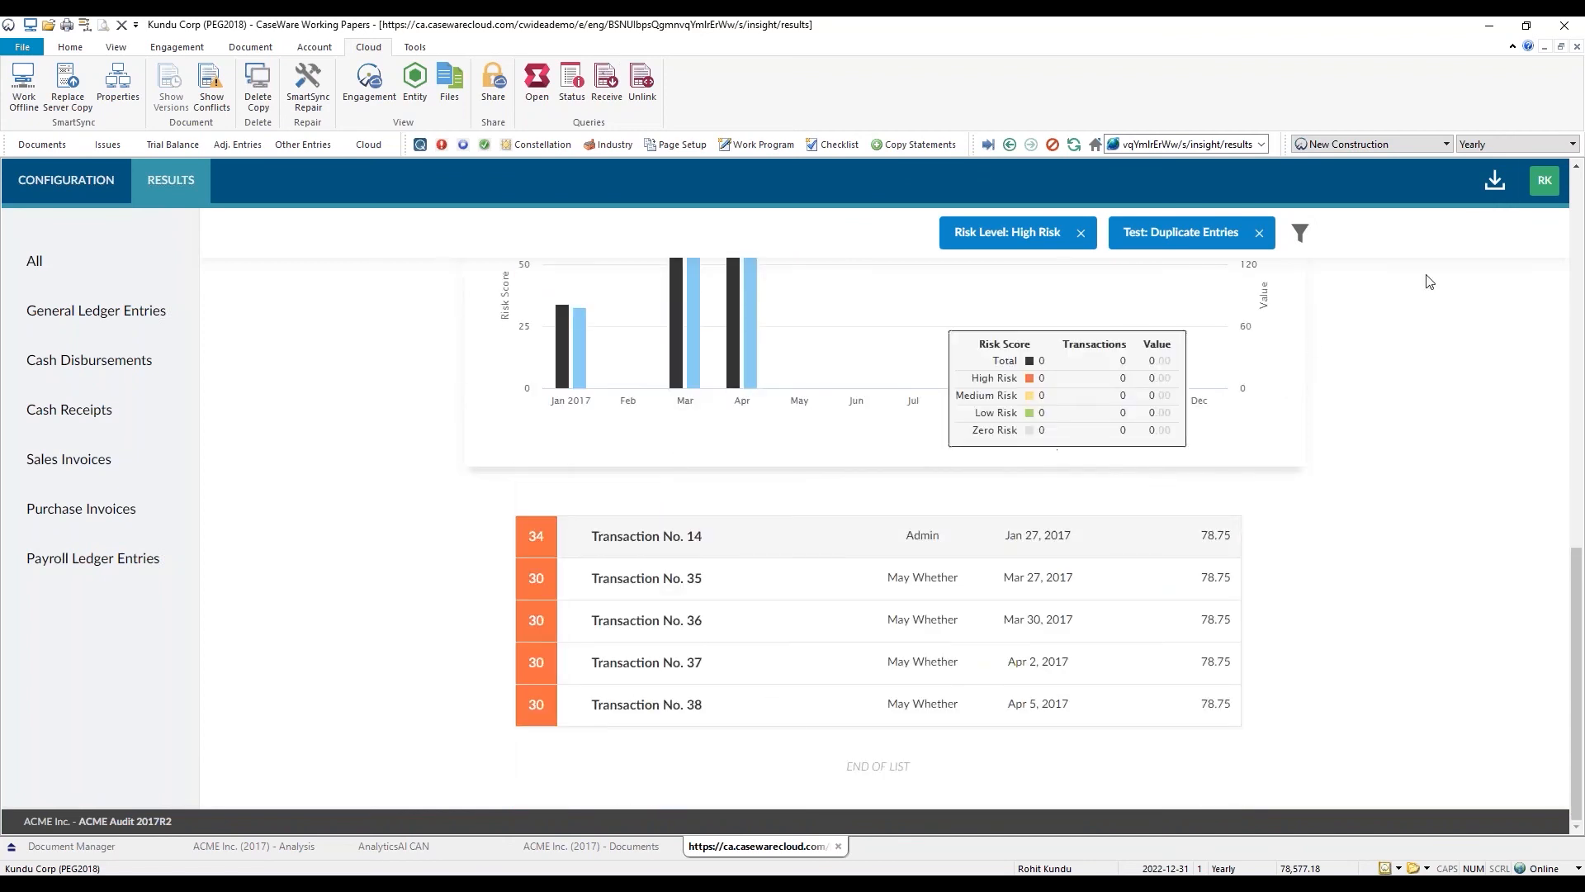
Step: Start the results download, switch to the AAi Summary PDF in Adobe Acrobat Reader, maximise it and go to its first page
click(1495, 182)
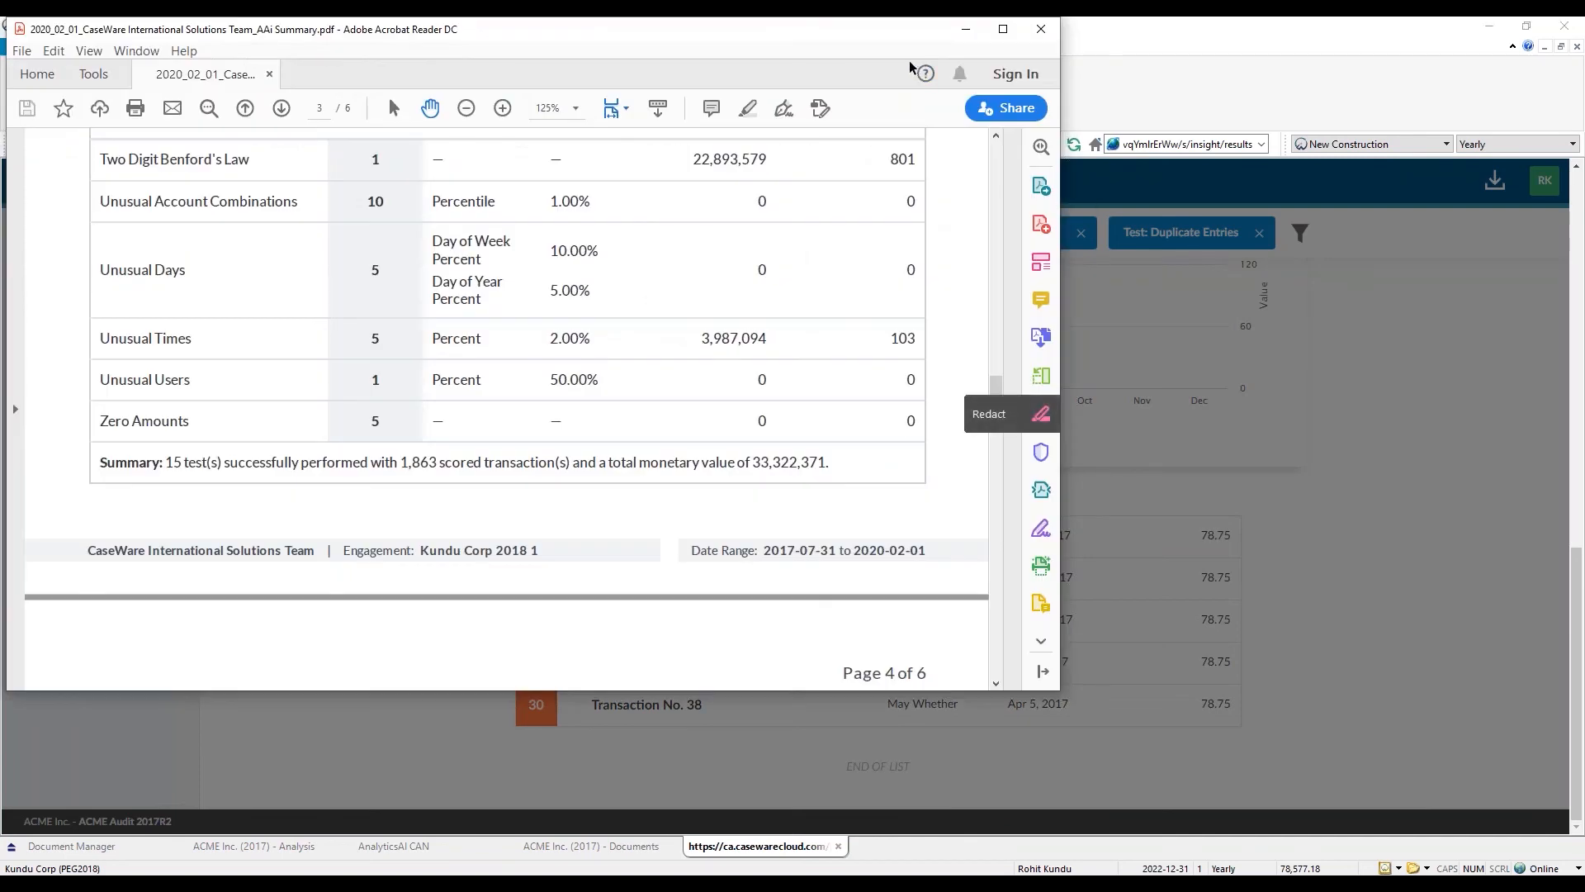
double_click(876, 33)
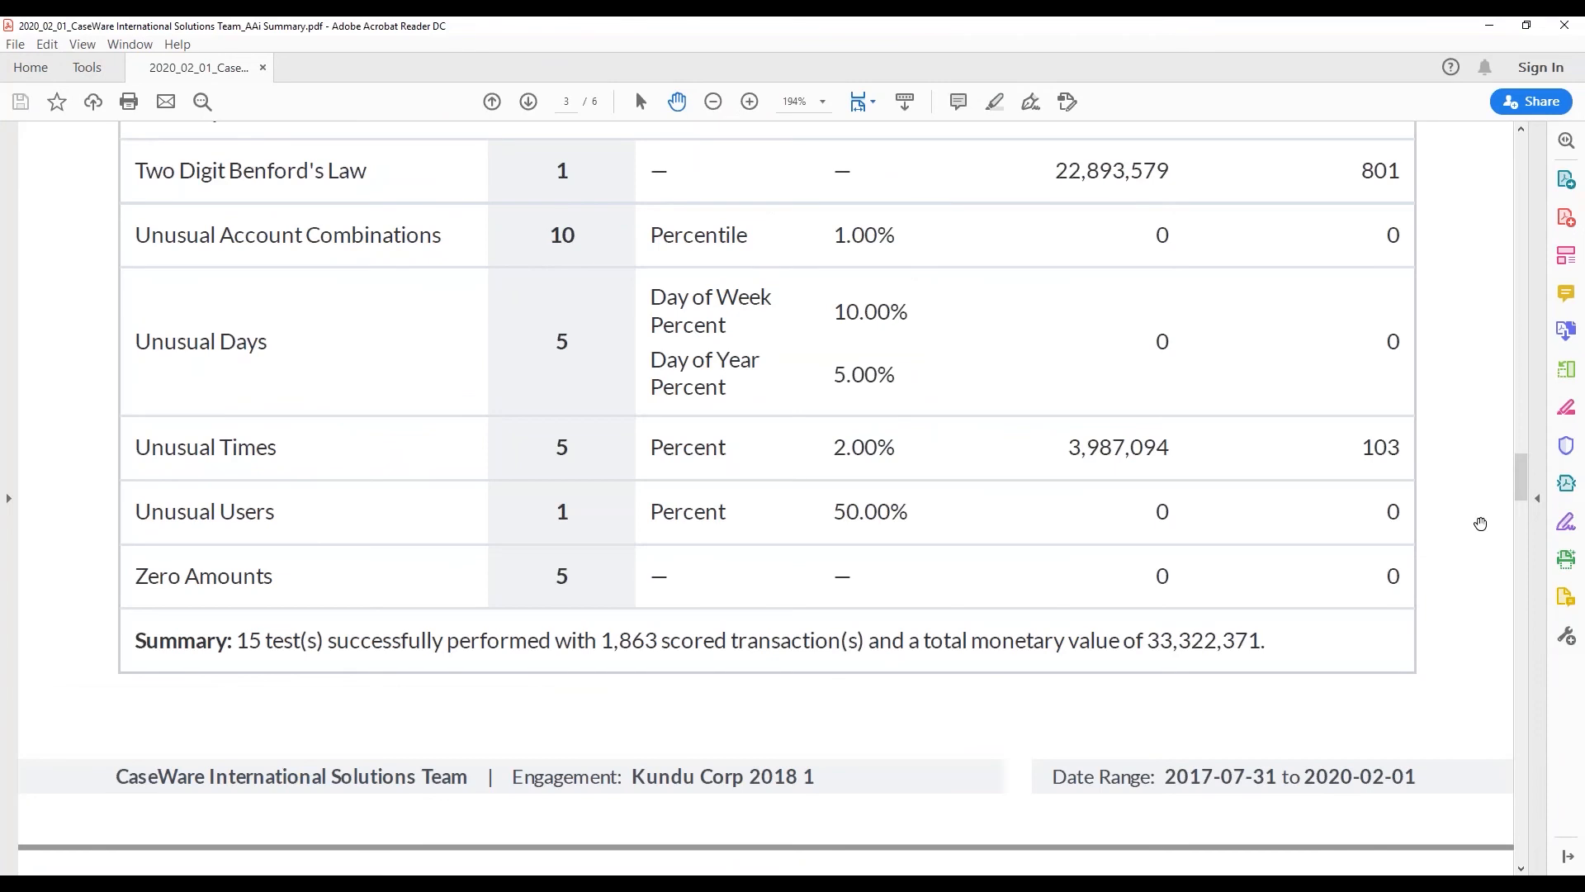
drag(1522, 471, 1509, 175)
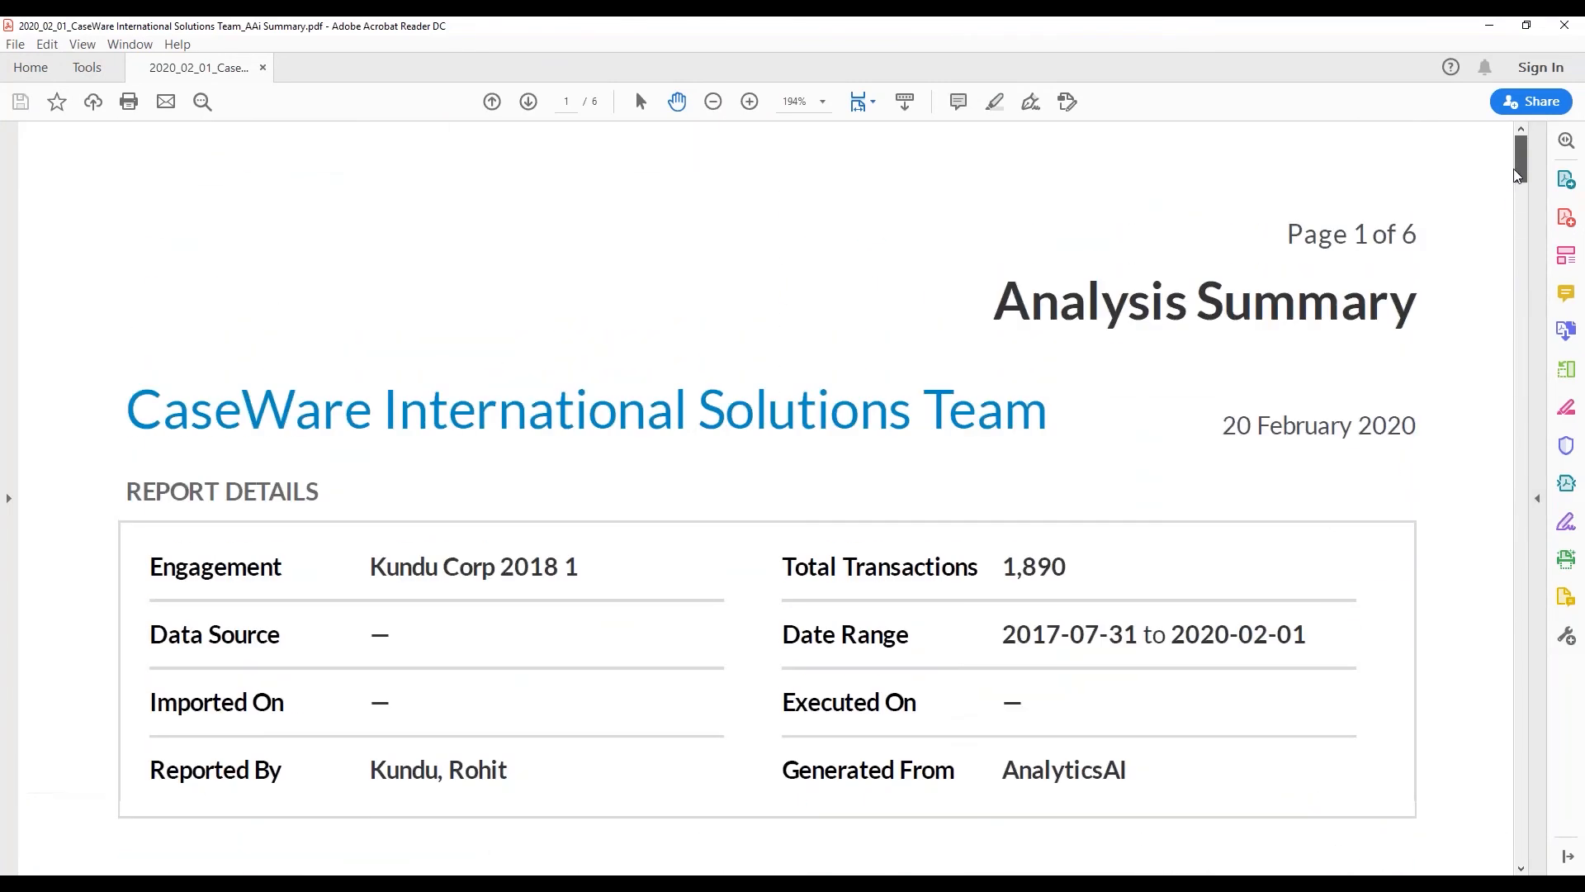
Step: Examine the summary report's details, the risk-to-value time series chart and the monthly table of risk scores and monetary values
scroll(938, 467, down, 3)
scroll(859, 459, down, 4)
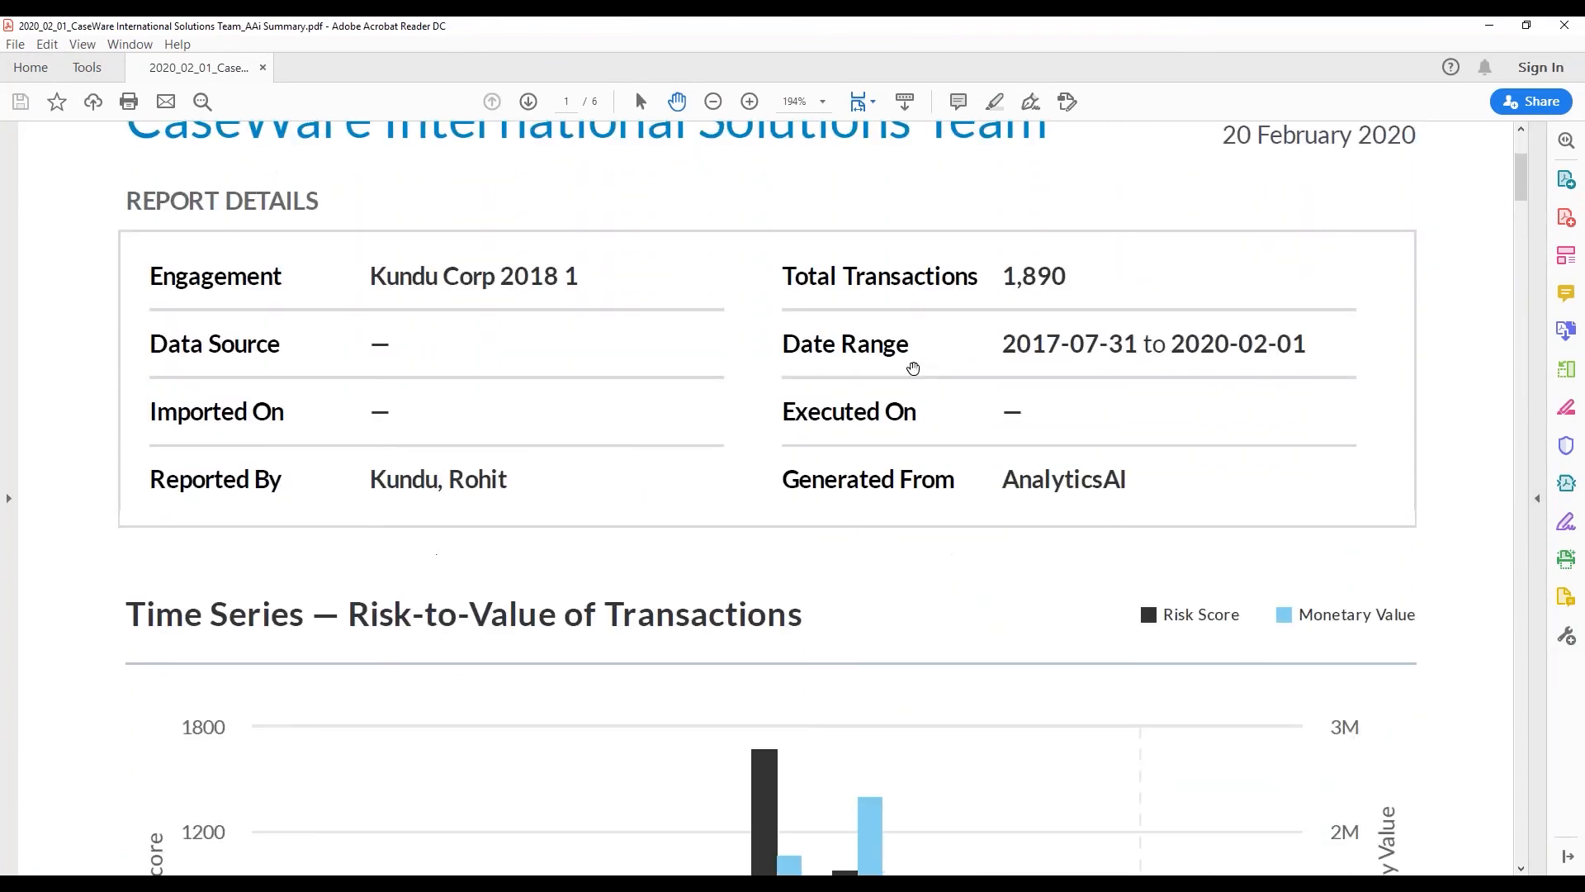
scroll(355, 364, down, 8)
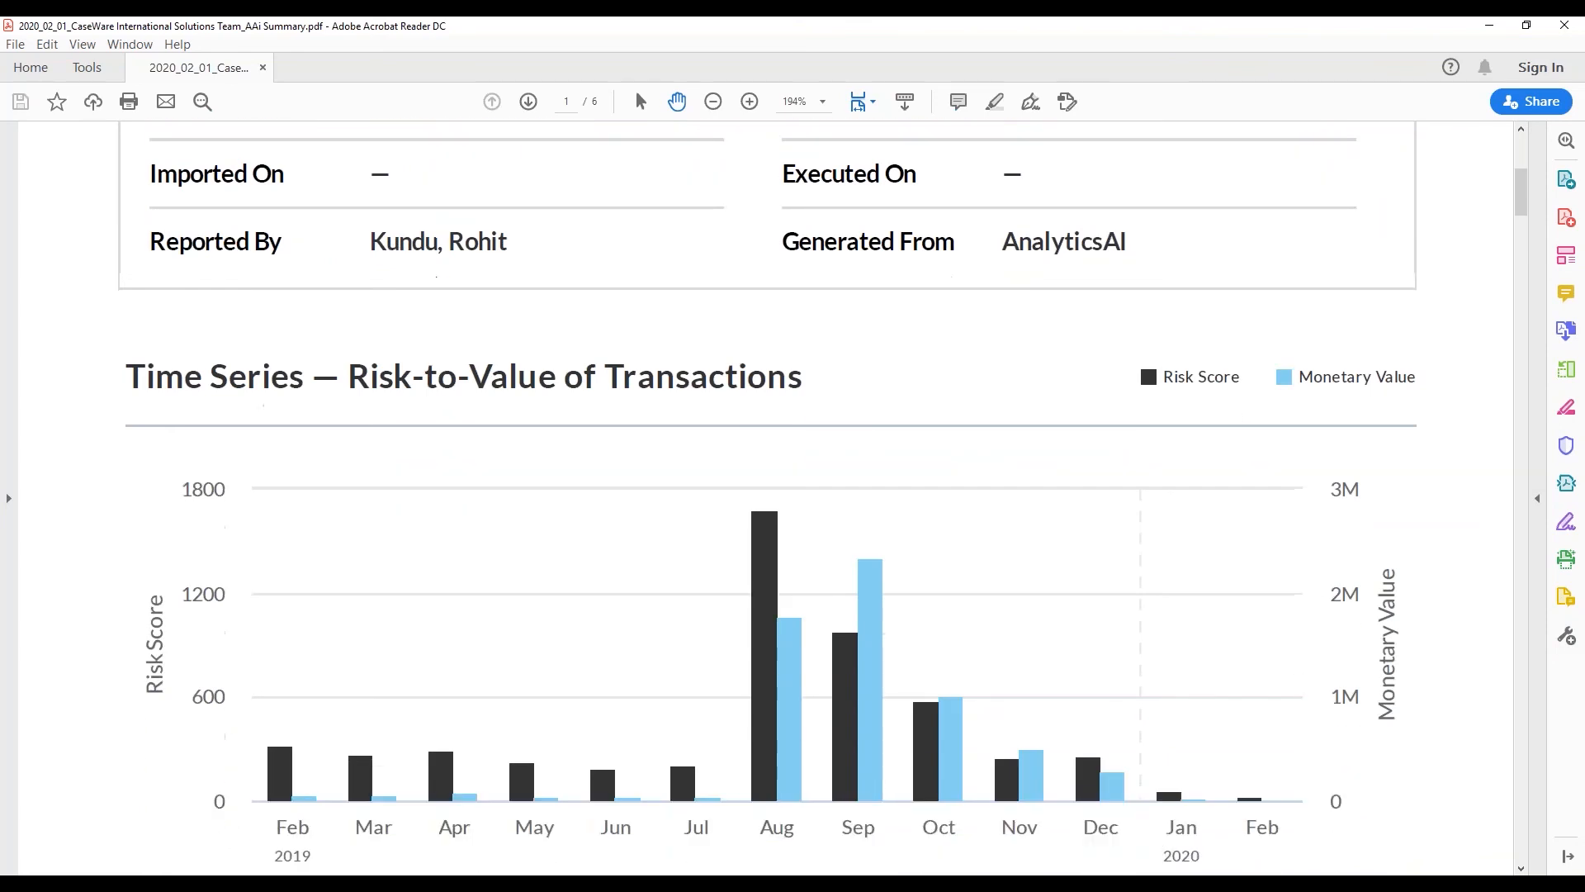
scroll(389, 365, down, 3)
scroll(389, 364, down, 2)
scroll(665, 322, down, 8)
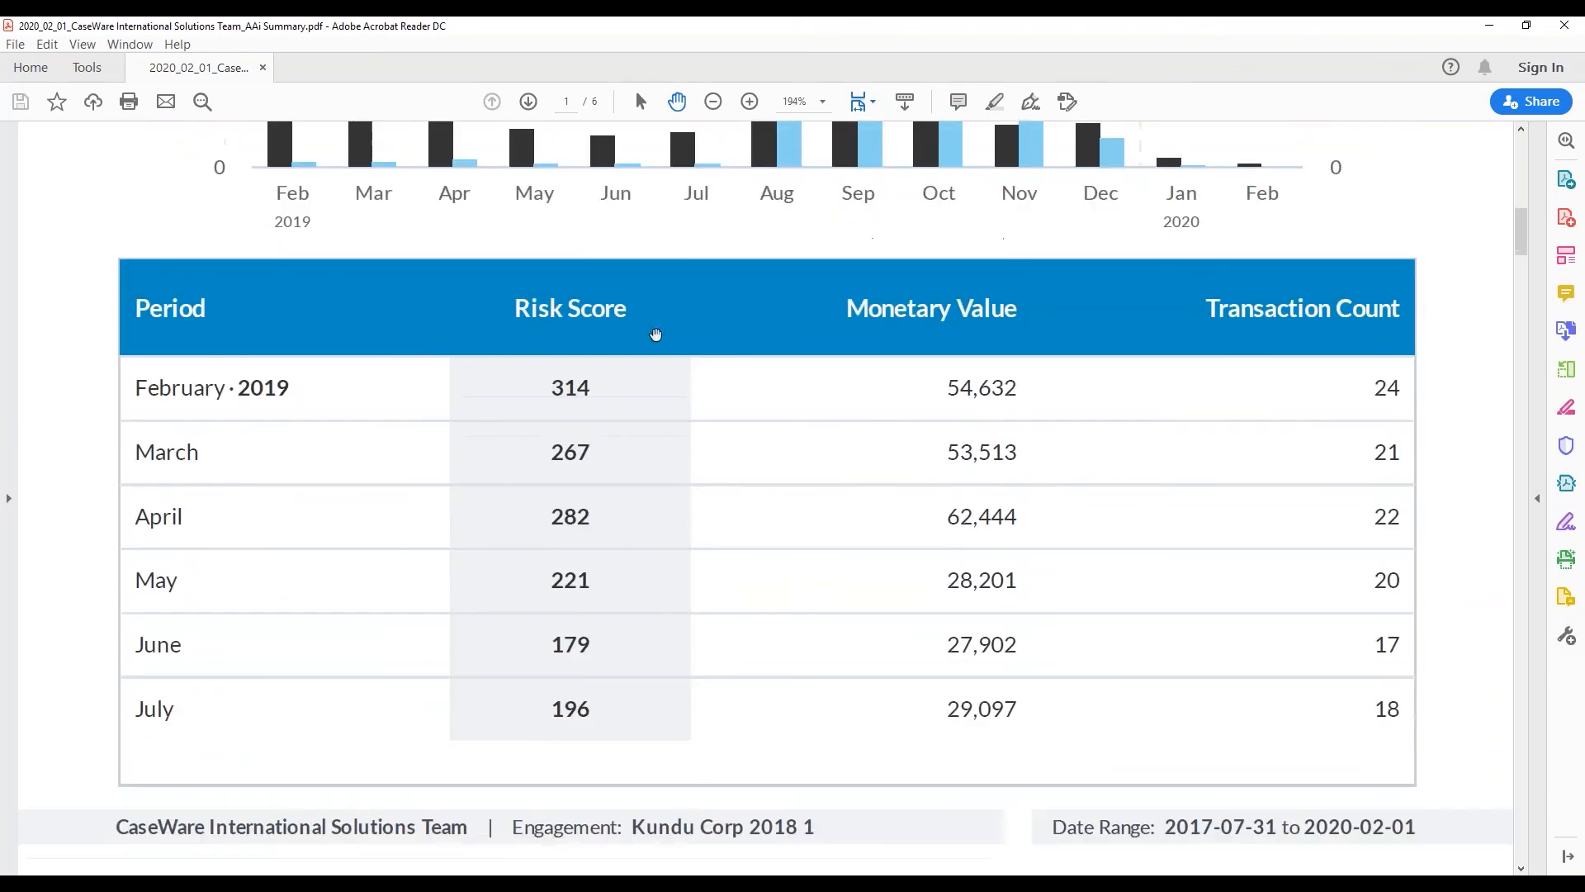
scroll(527, 414, down, 15)
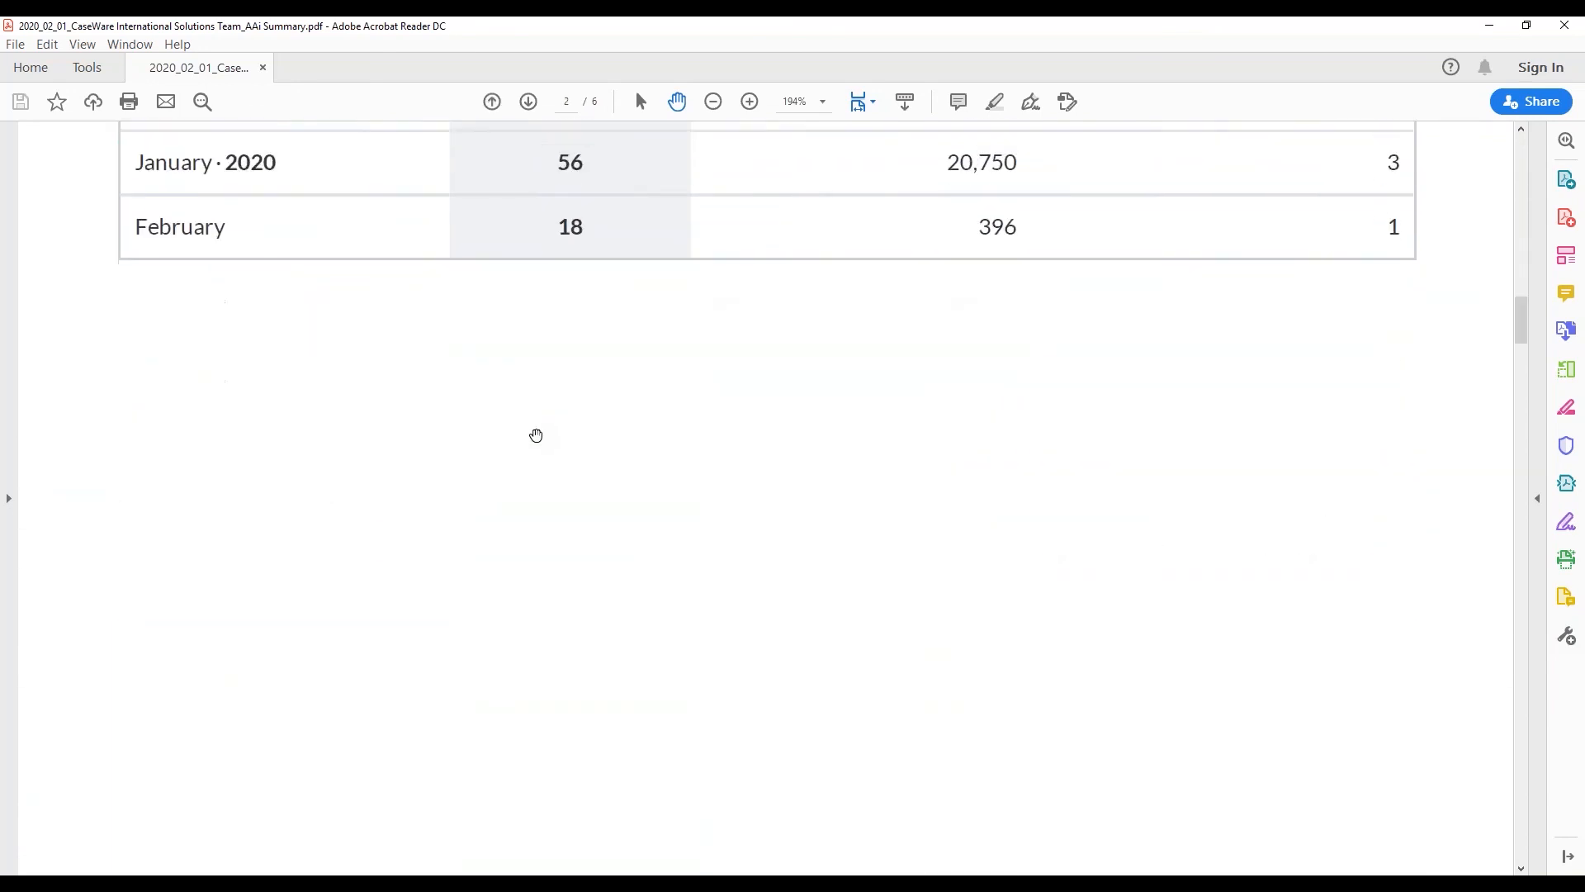
Step: Review the report's List of Tests Performed, including base scores, parameters, default keywords, monetary values and transaction counts
scroll(537, 435, down, 20)
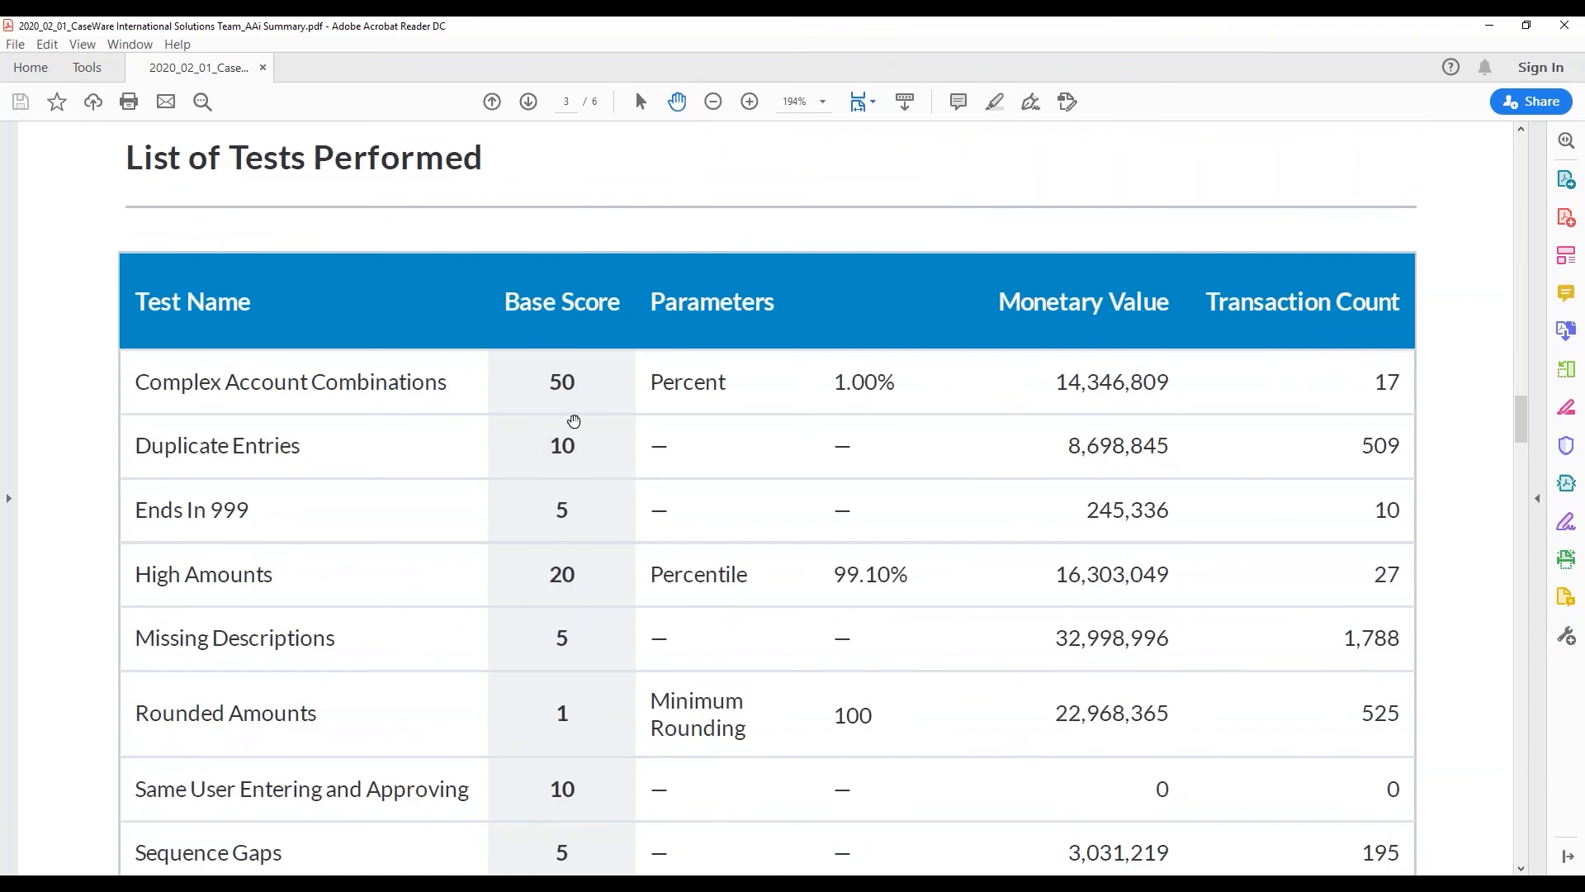
scroll(595, 415, down, 4)
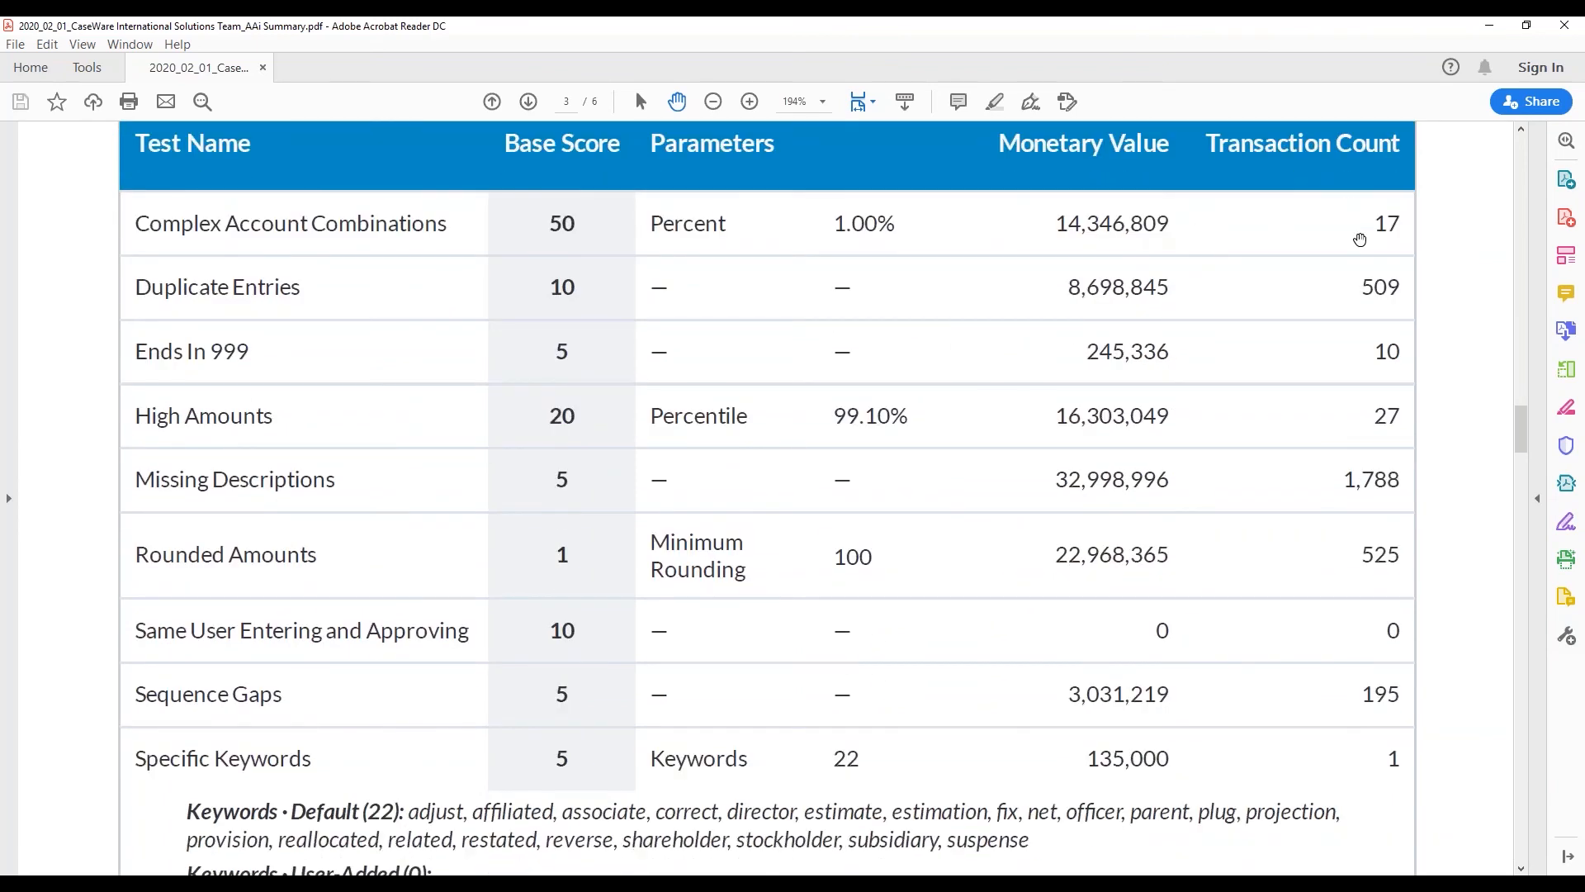
scroll(1352, 275, down, 1)
scroll(1352, 275, down, 12)
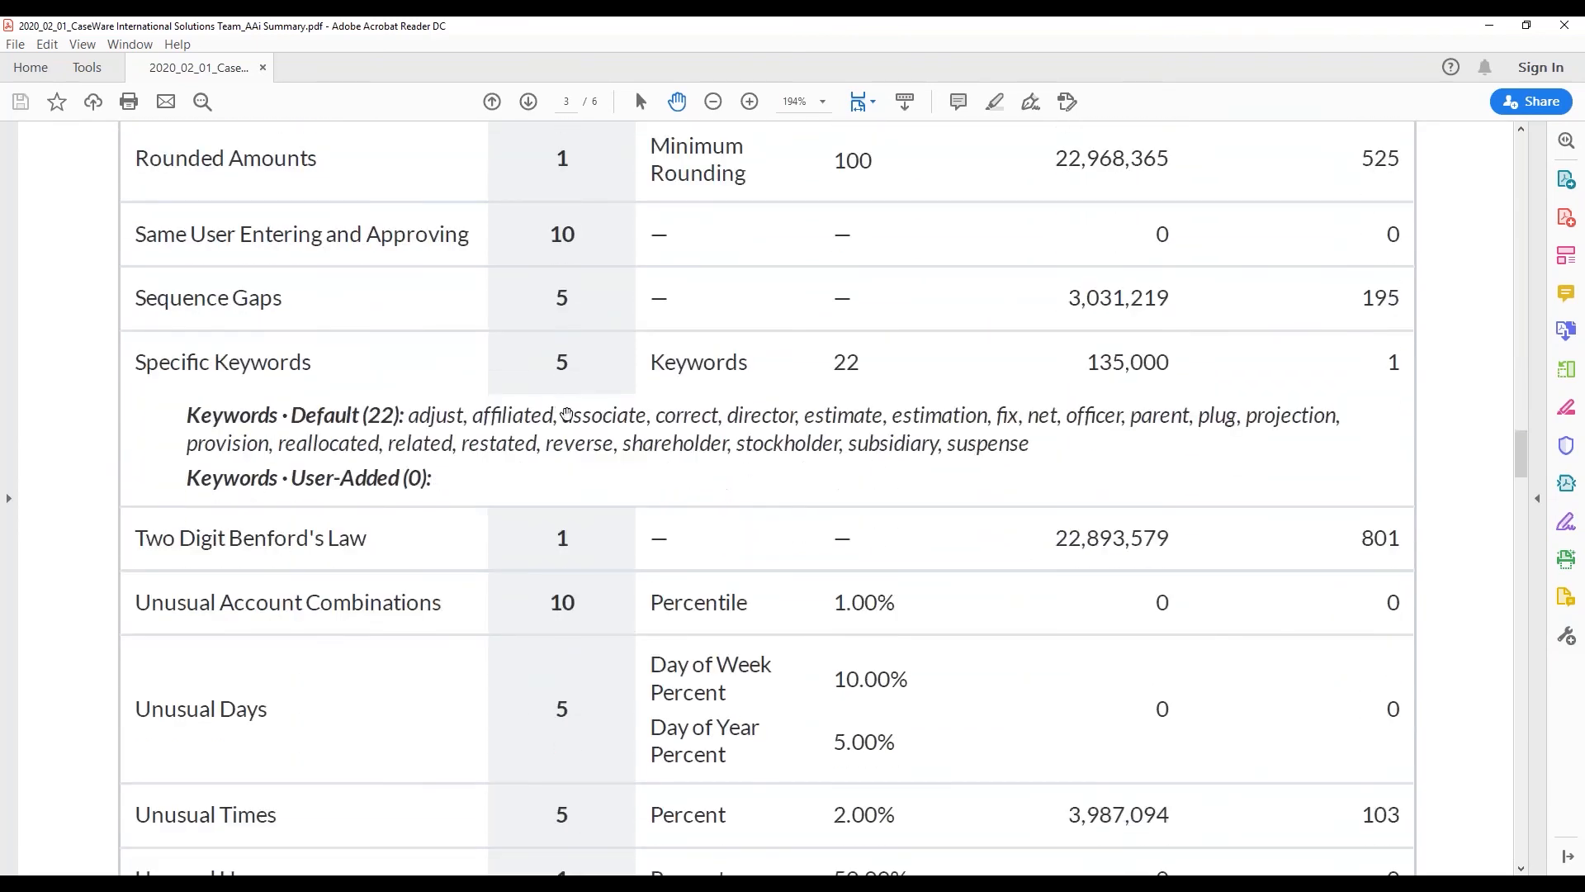
scroll(564, 415, down, 1)
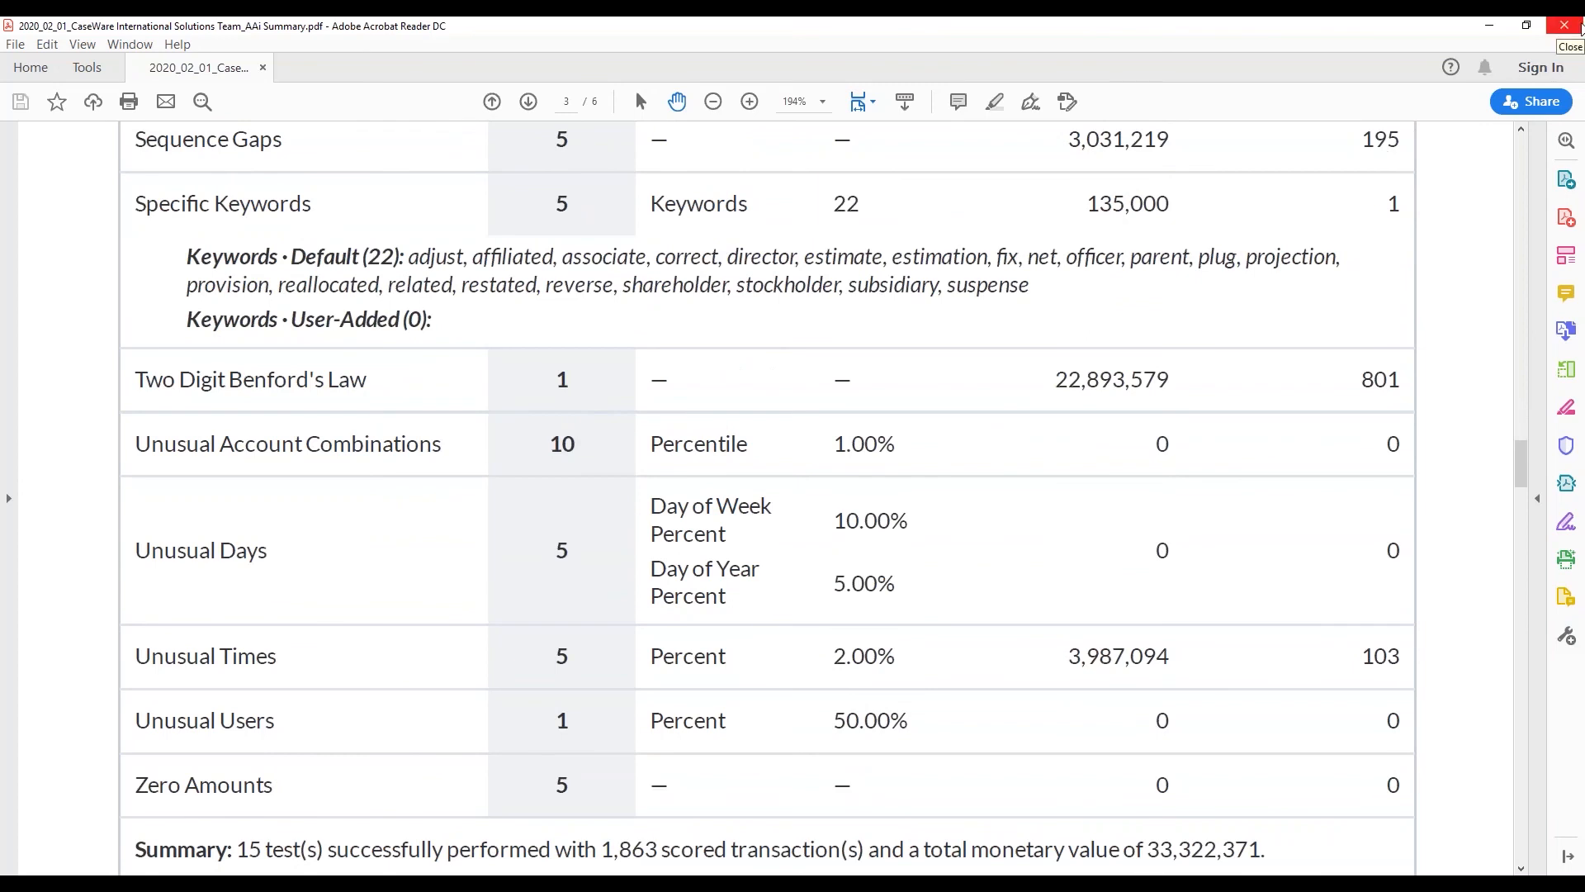
Step: Close the PDF report, cancel the local data export and leave the results for the ACME Inc. documents
click(1580, 29)
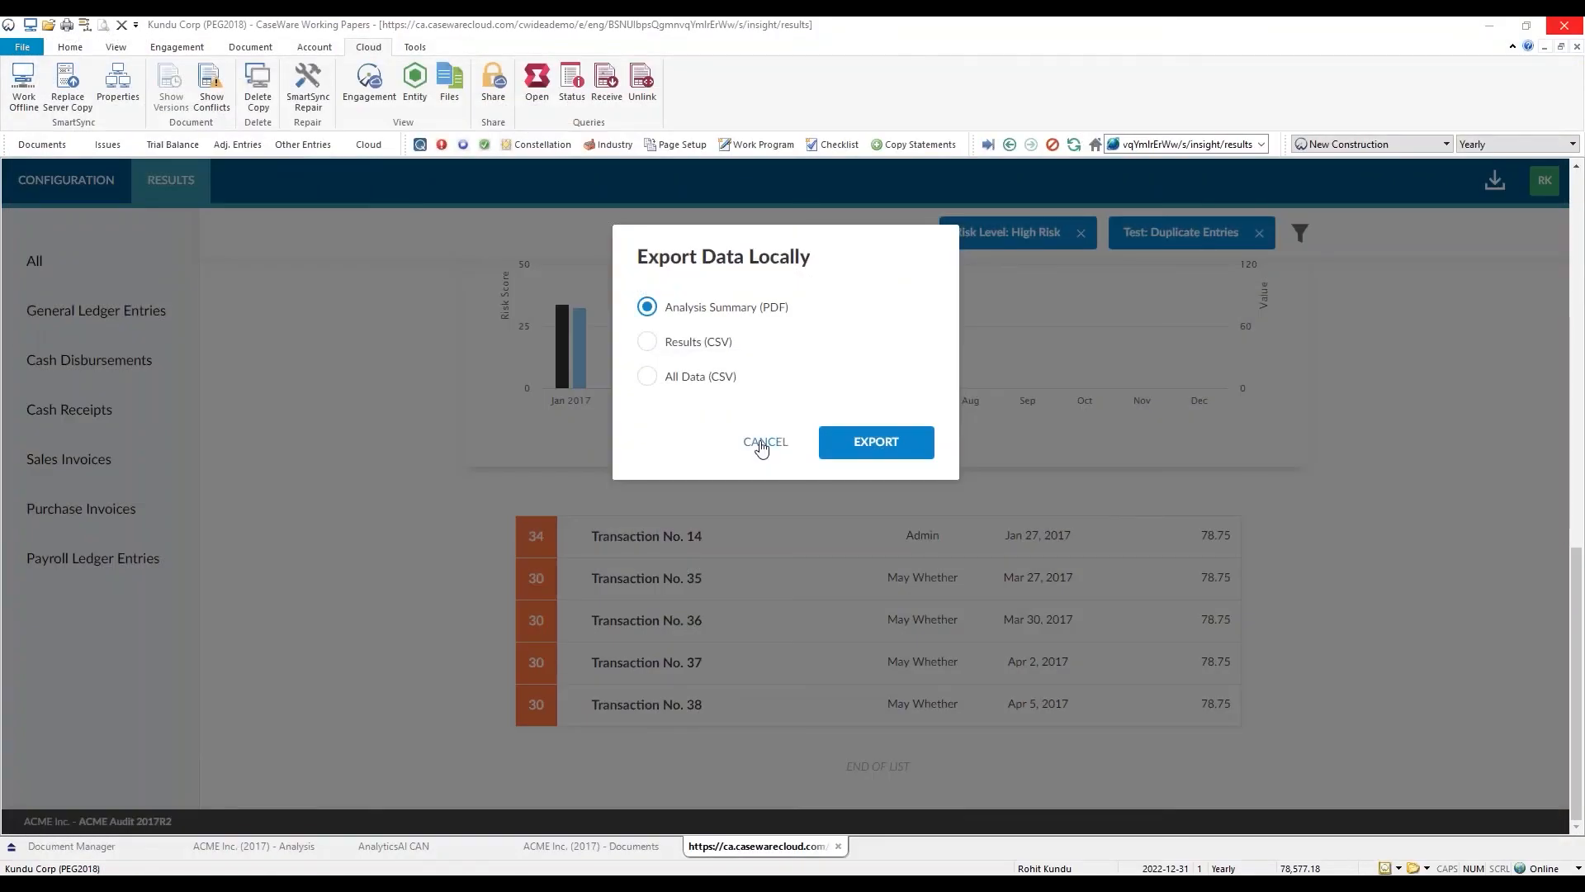
click(762, 447)
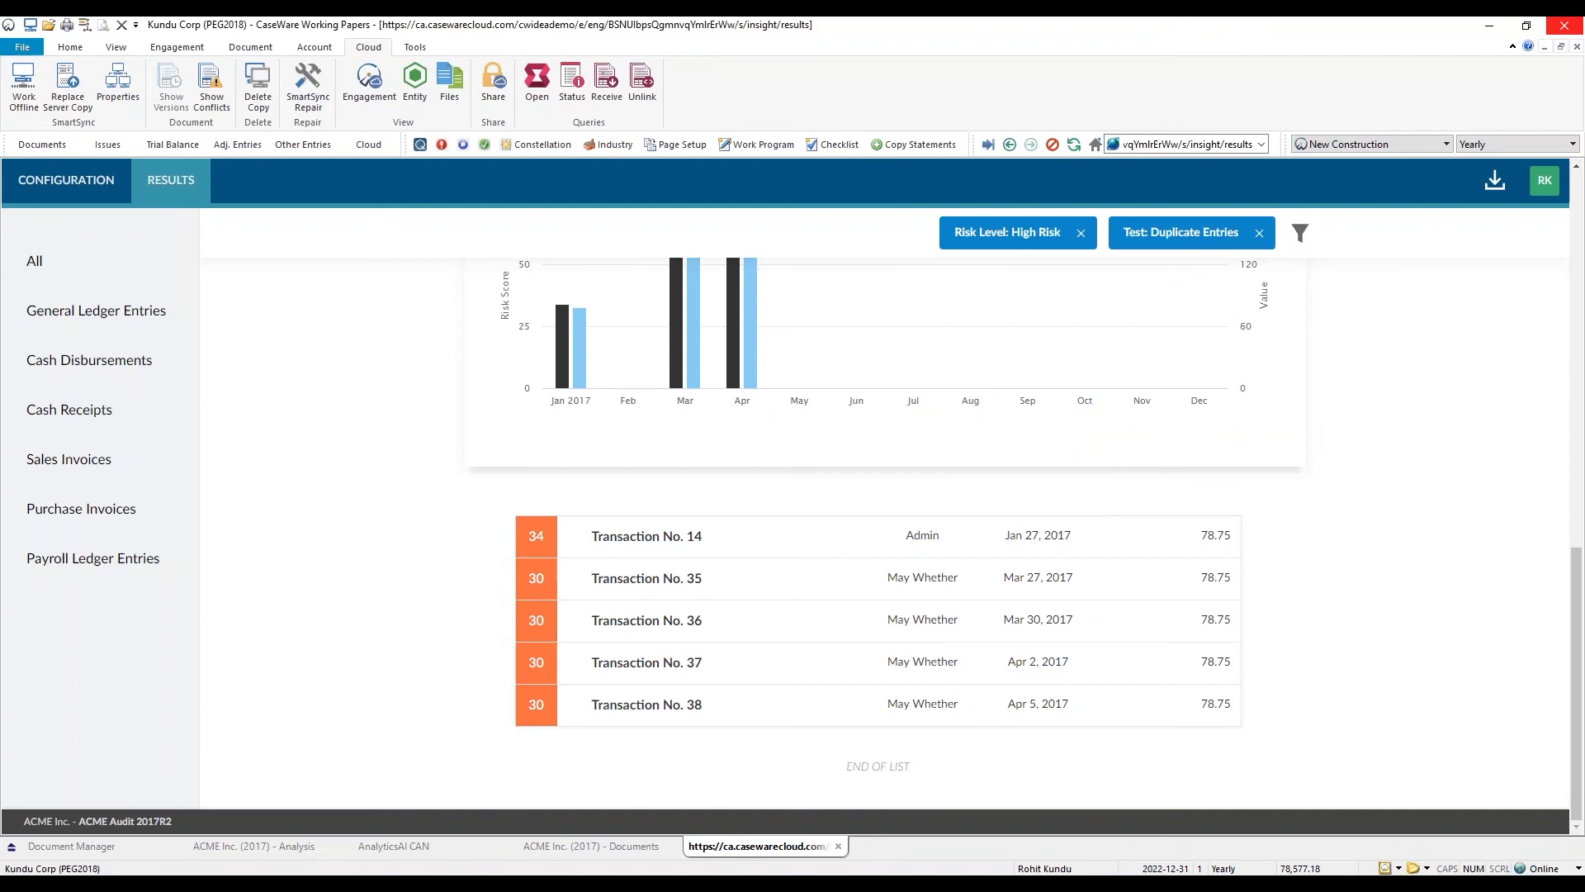
click(838, 845)
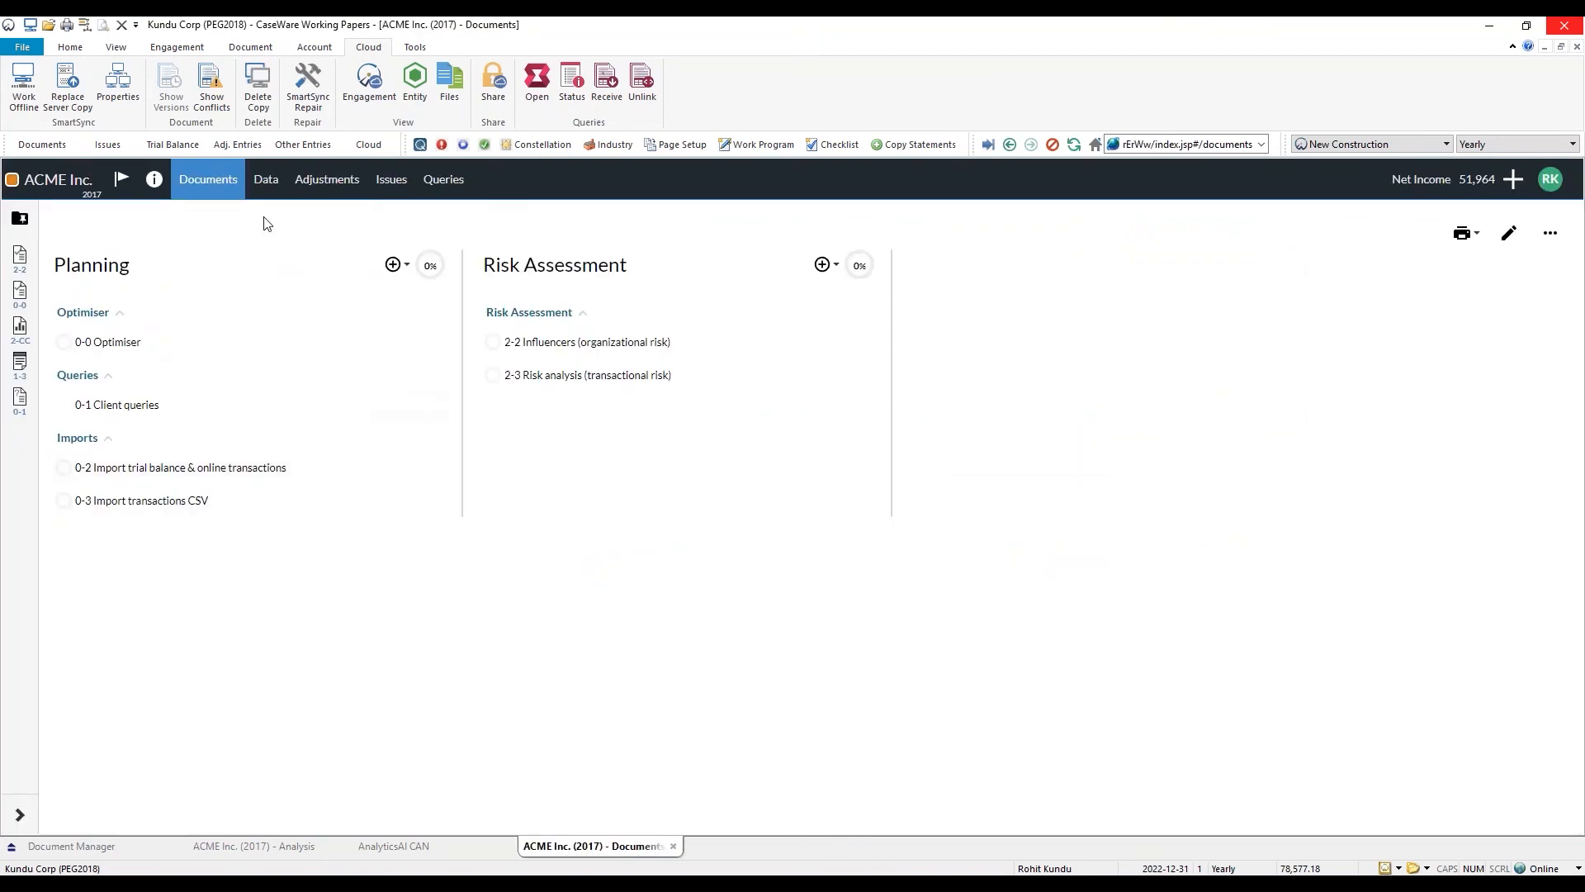
Step: Try to add the engagement's reference copy, ACME Inc. 2017.zip, as a new document link, and dismiss the download
click(122, 186)
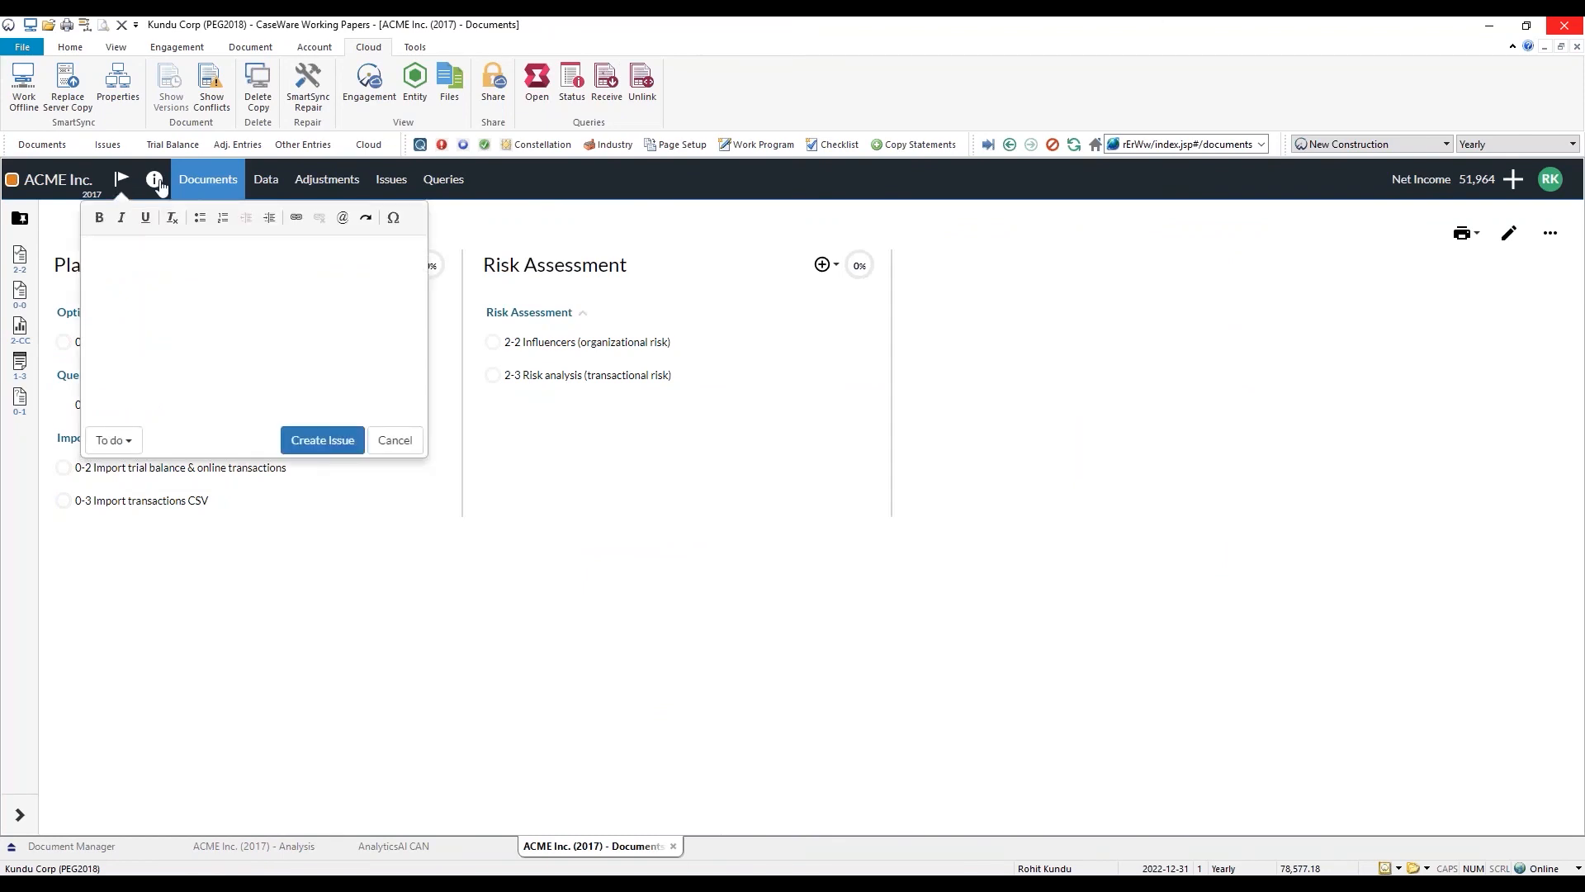
click(154, 181)
click(204, 306)
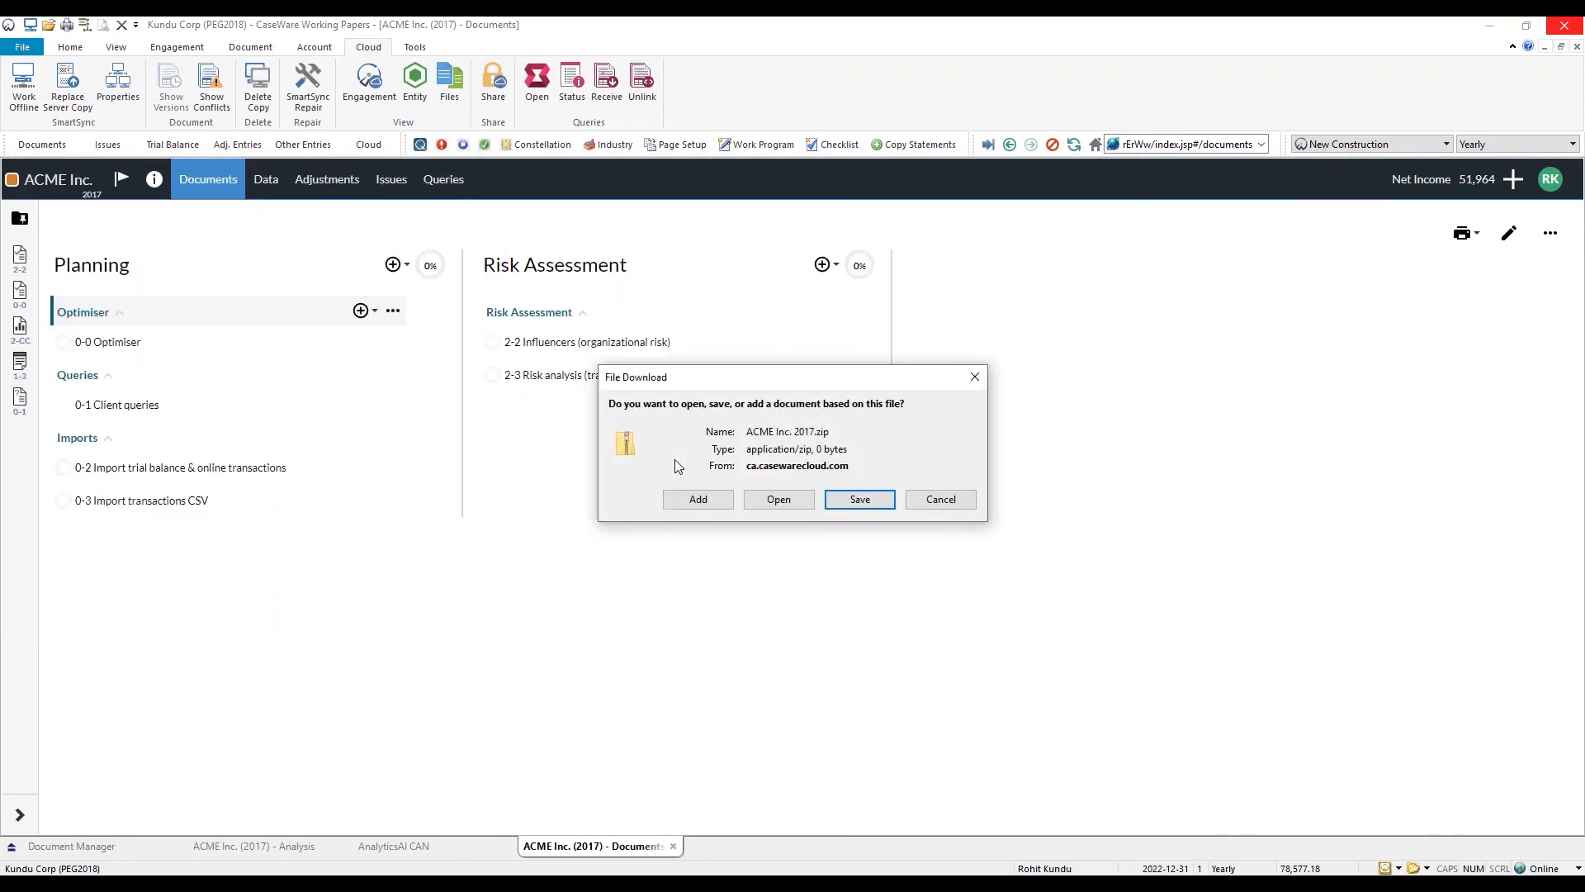
click(701, 498)
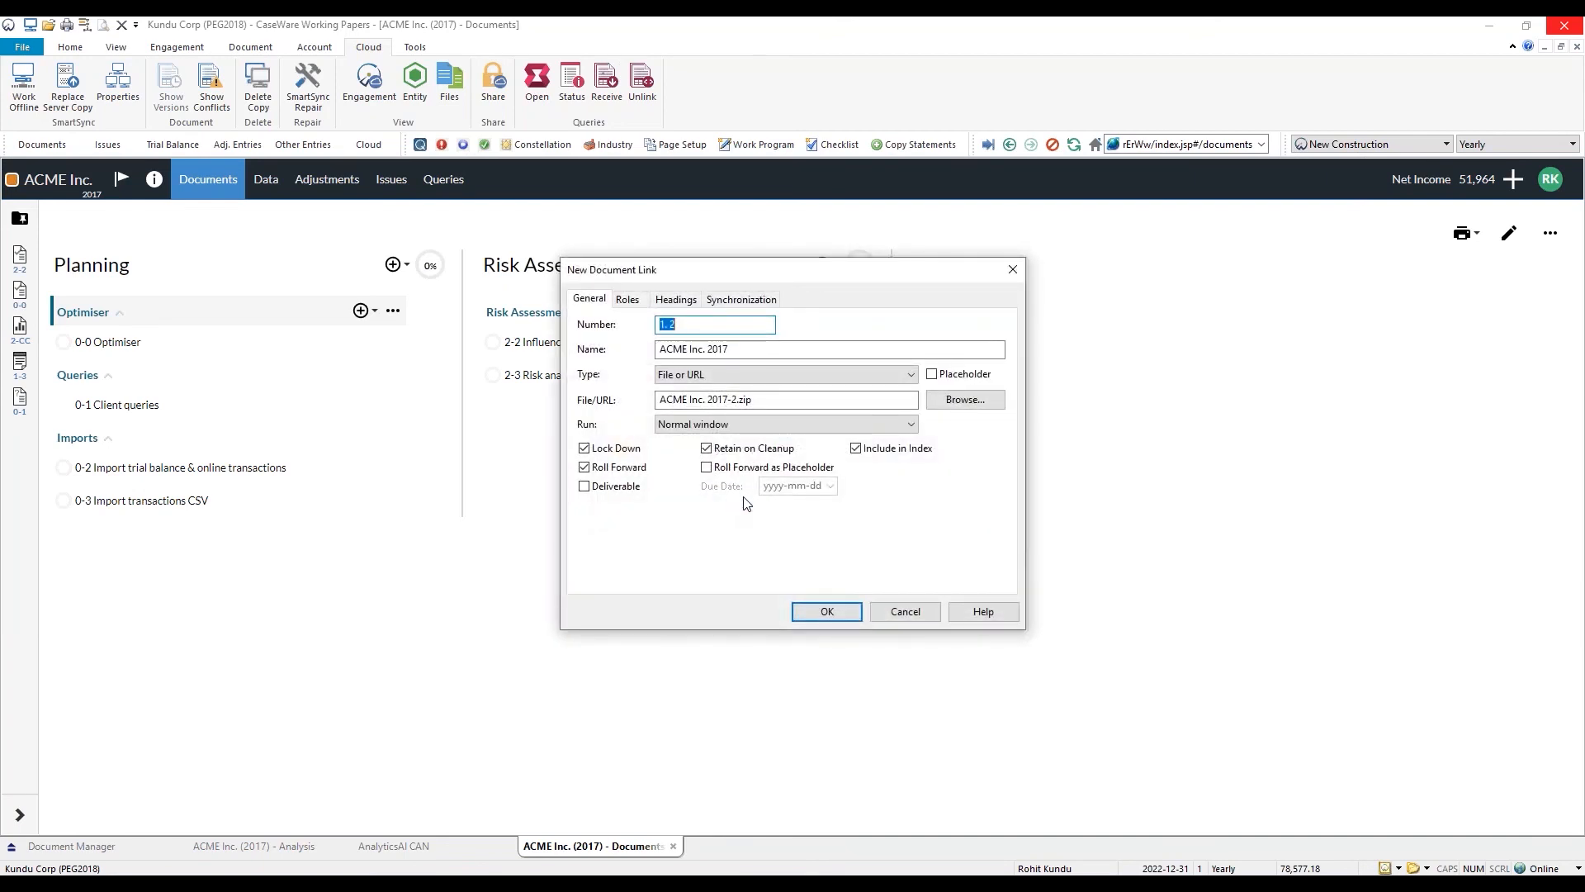
click(887, 616)
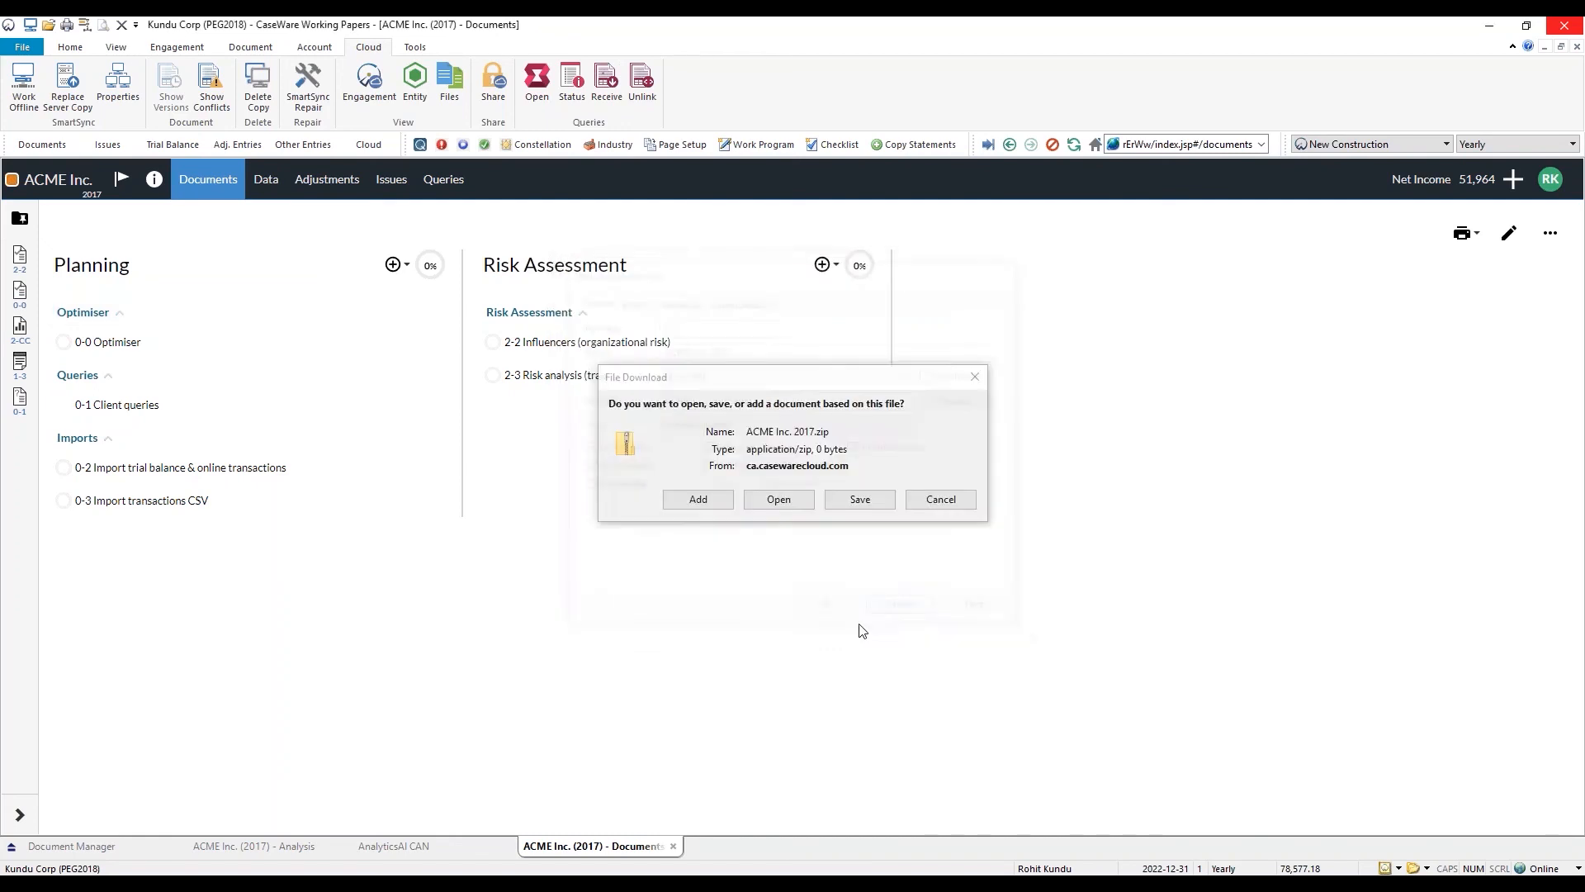
click(940, 499)
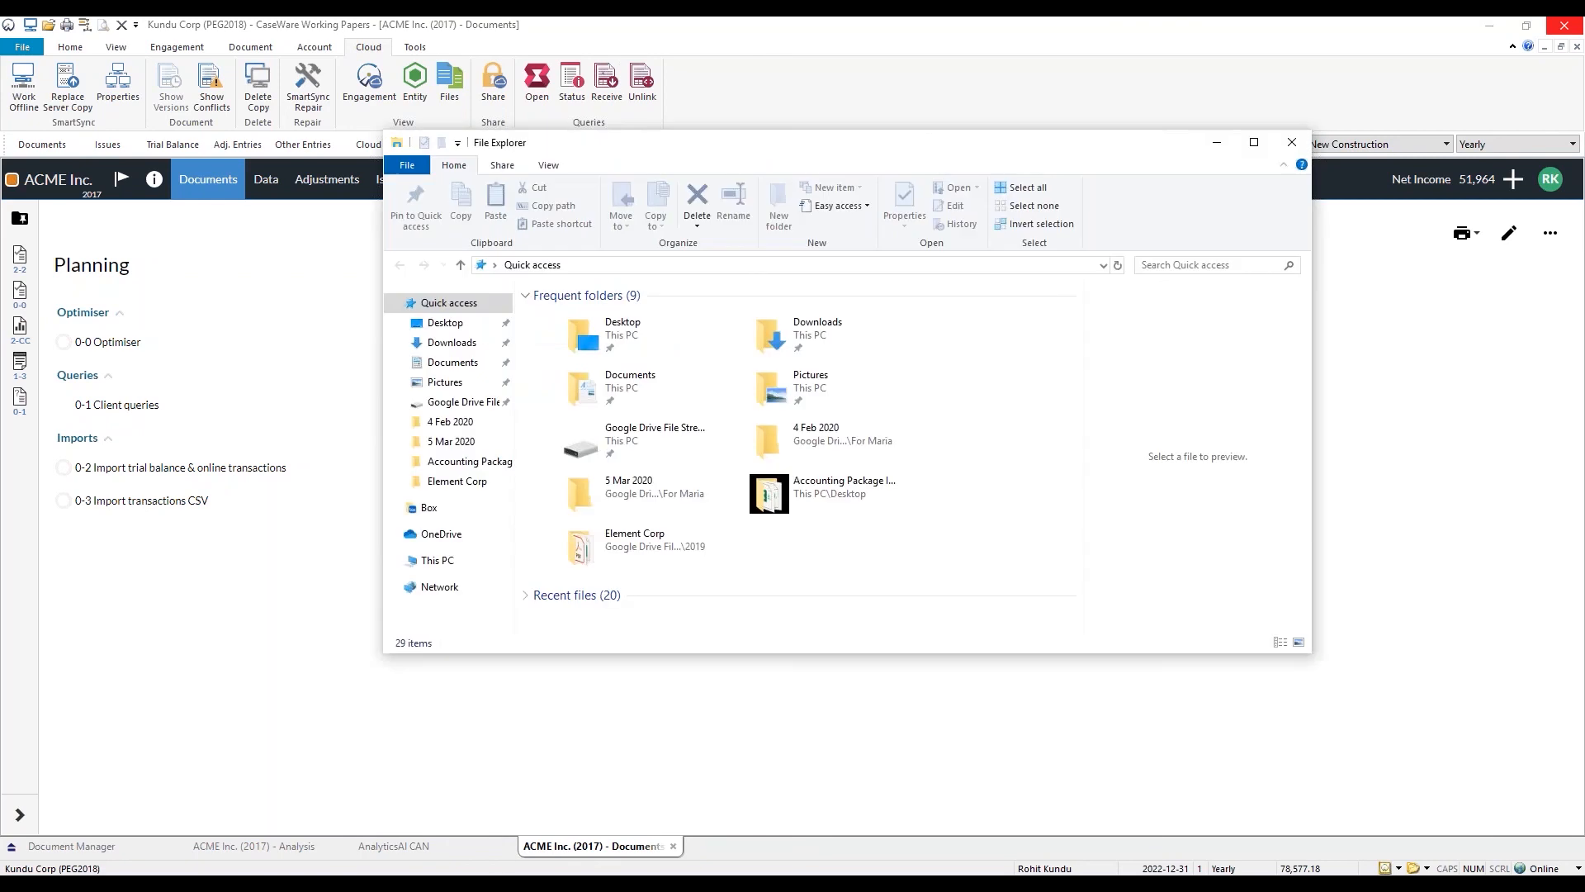
Step: Open the ACME Inc. 2017 folder inside Accounting Package Imports on the Desktop and look through its PDF files
click(445, 323)
double_click(603, 383)
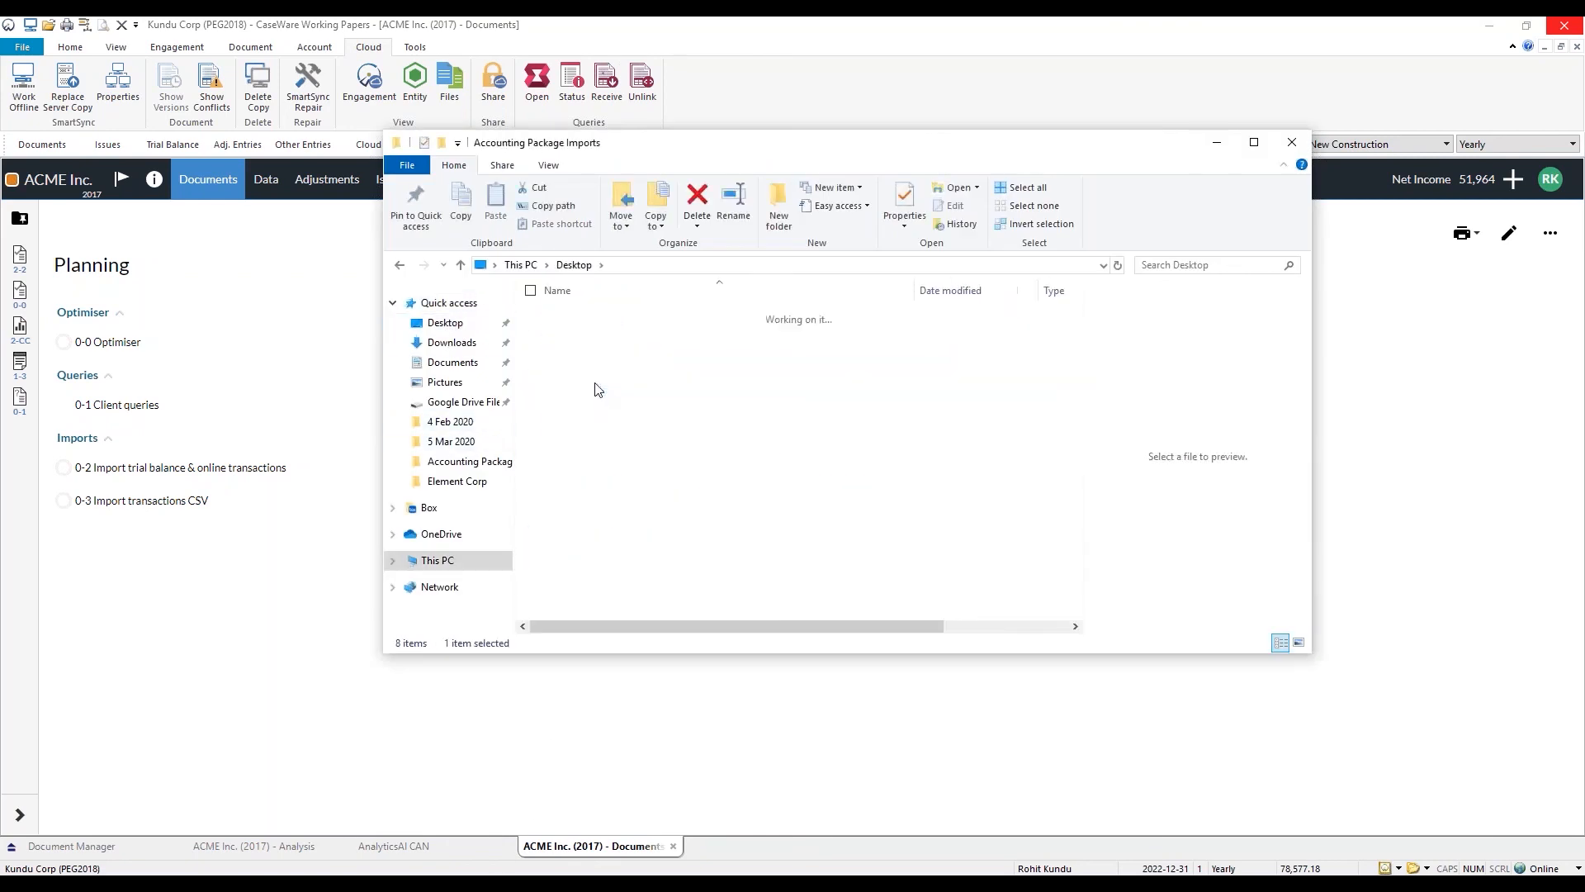
click(604, 321)
double_click(604, 320)
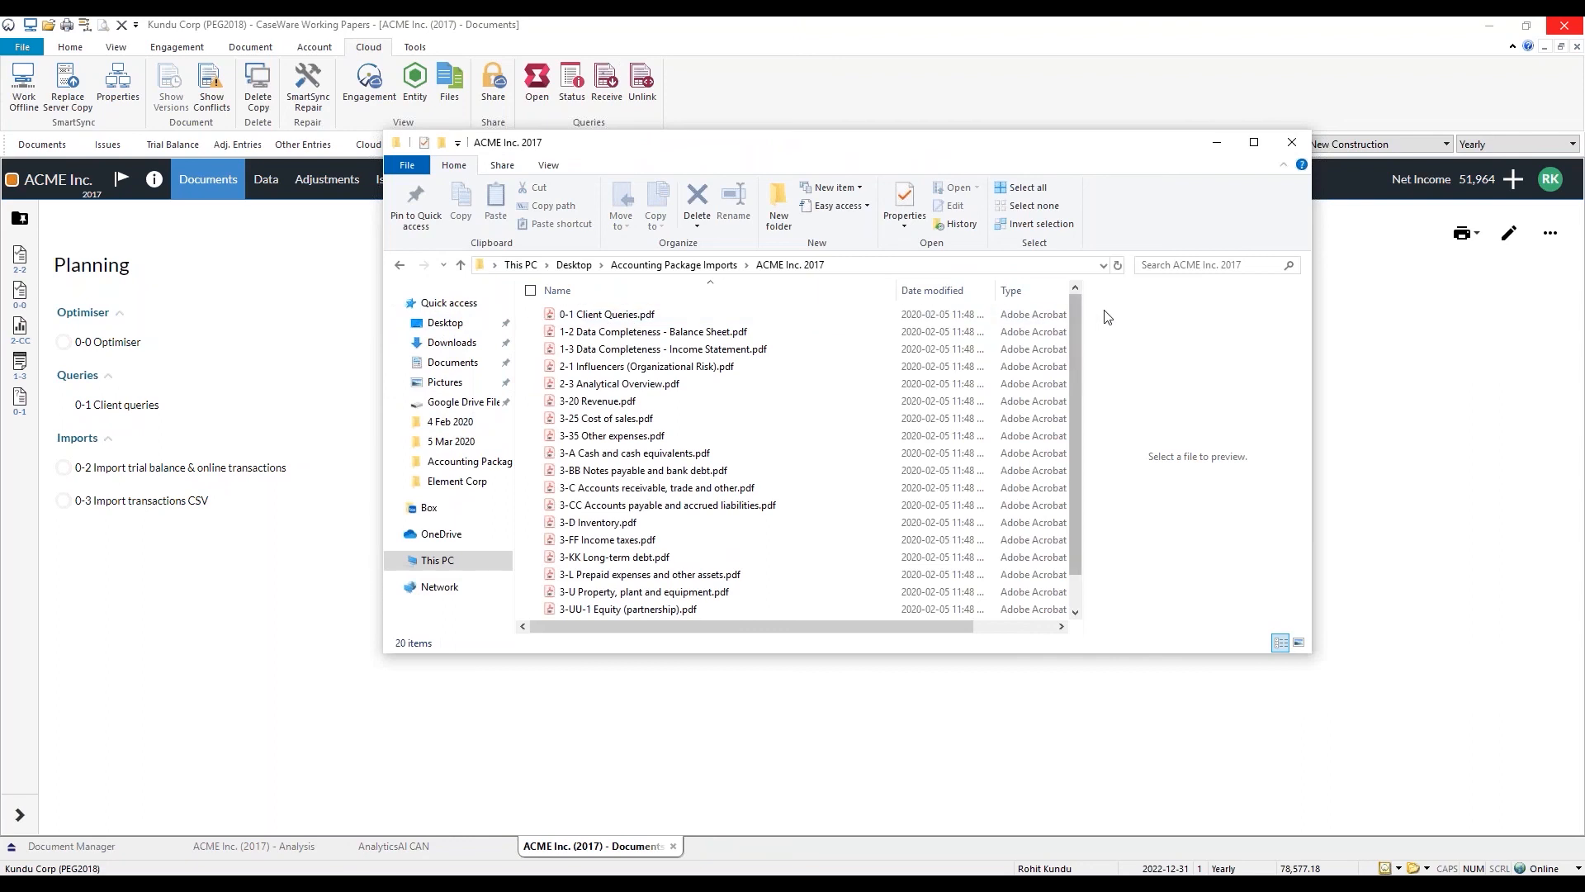
scroll(1084, 330, down, 1)
scroll(1084, 318, up, 1)
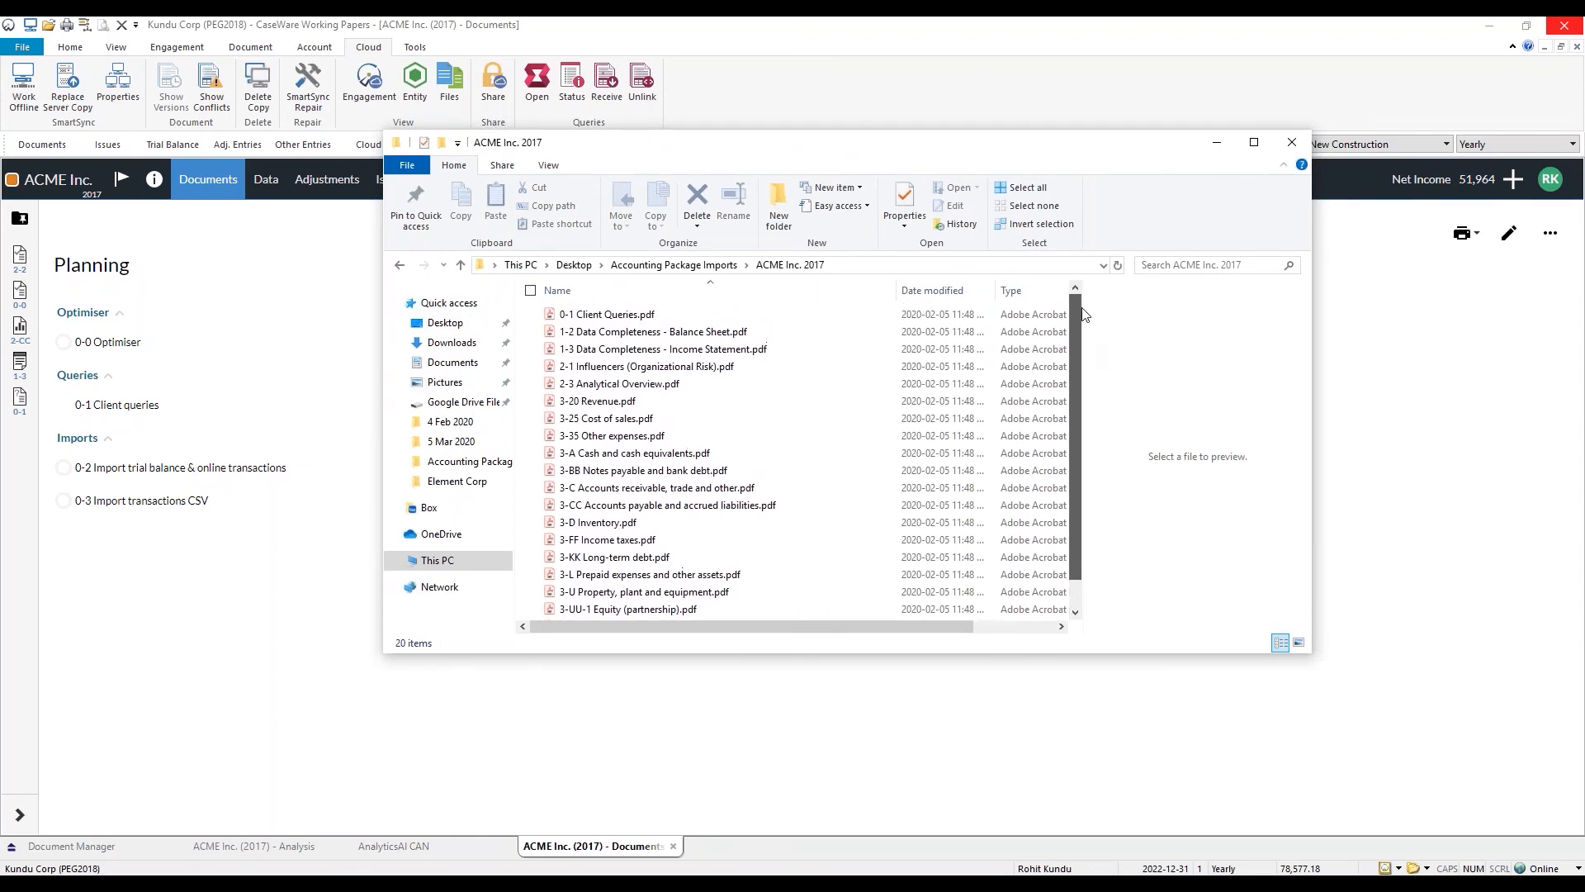
Step: Open 0-1 Client Queries.pdf from the folder, read through its questions and close it
click(638, 315)
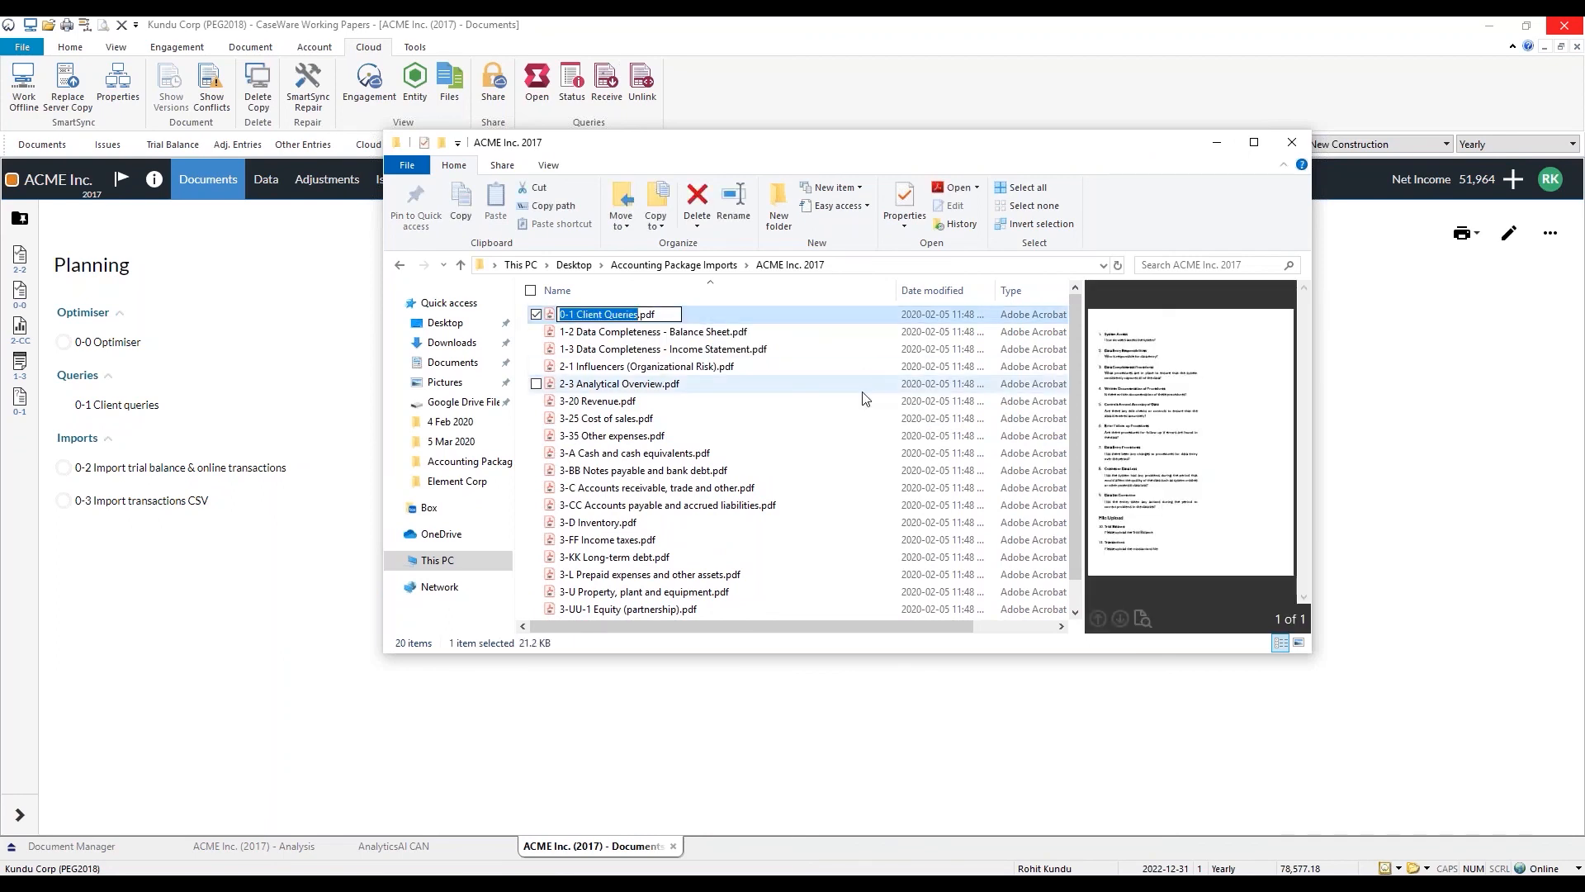
click(611, 333)
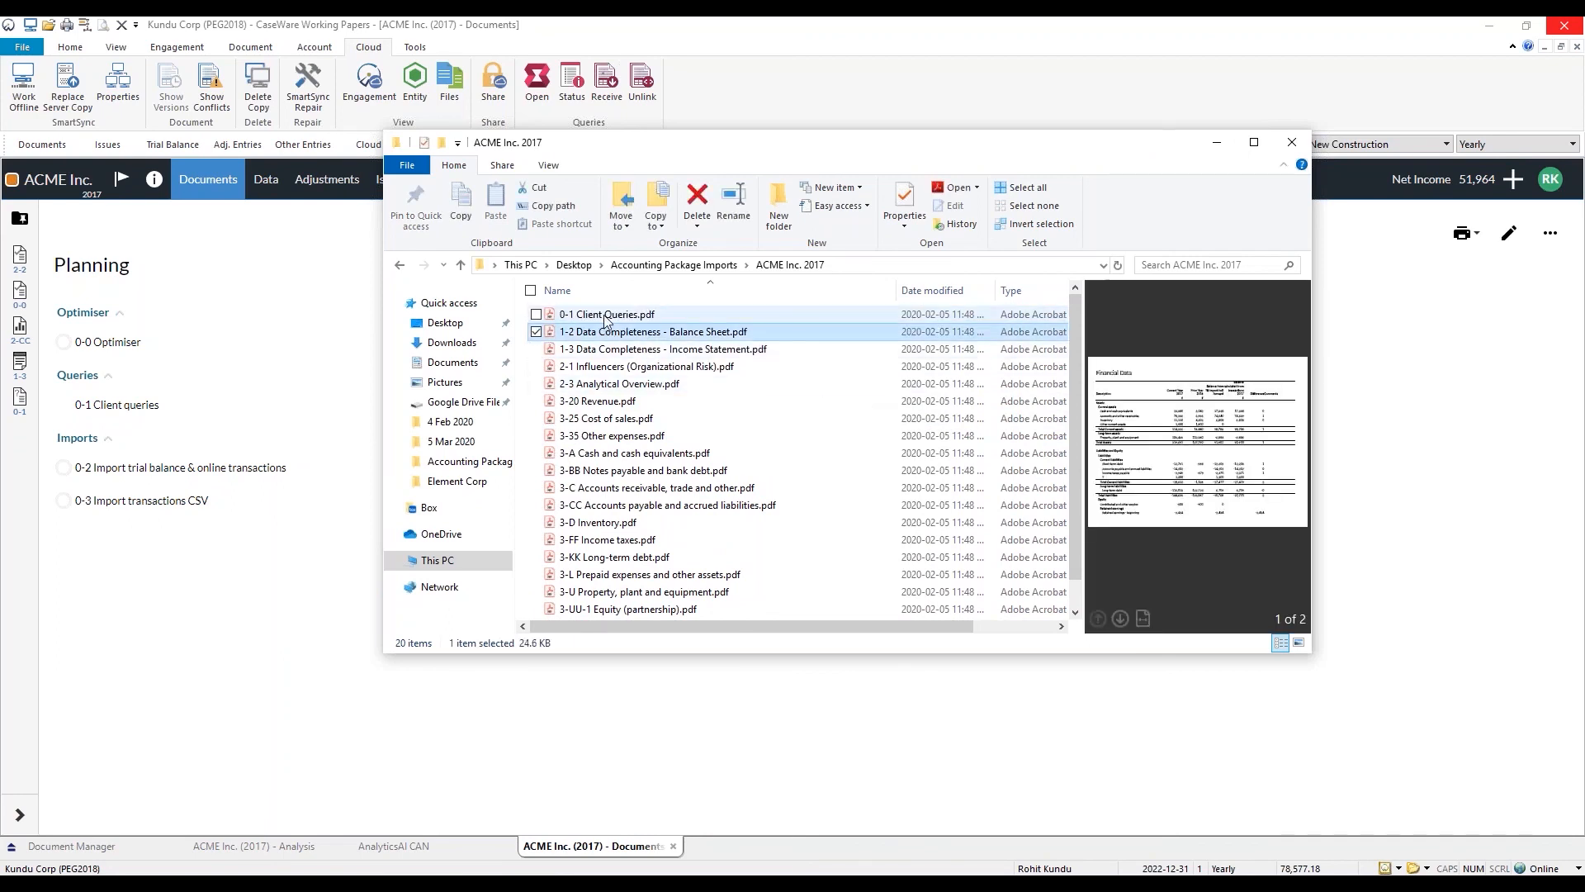
double_click(602, 319)
scroll(696, 364, down, 5)
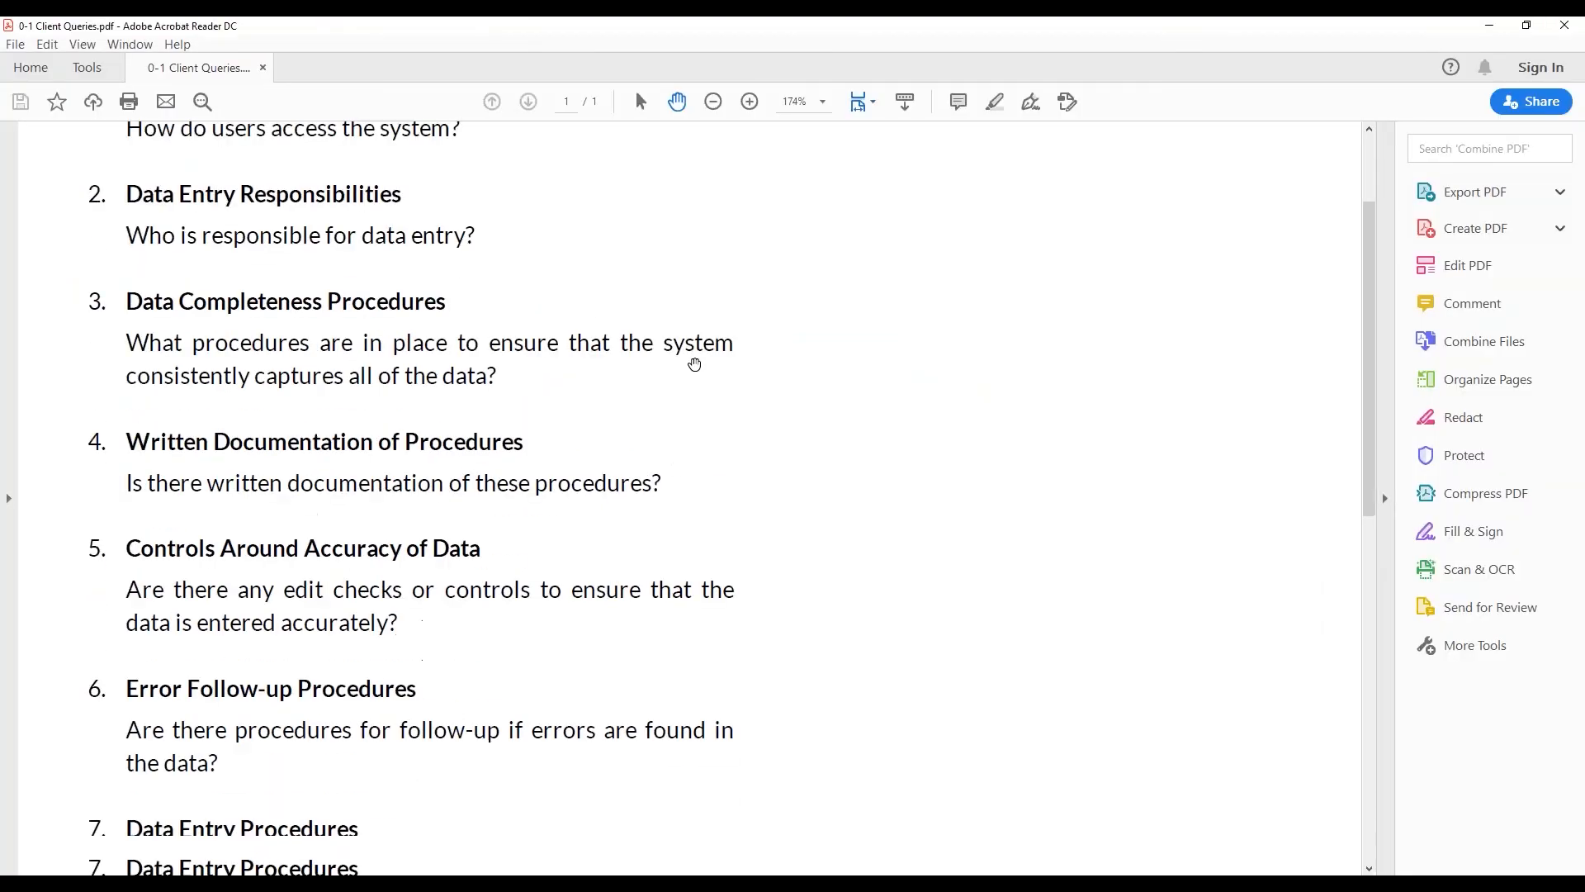
scroll(696, 366, down, 5)
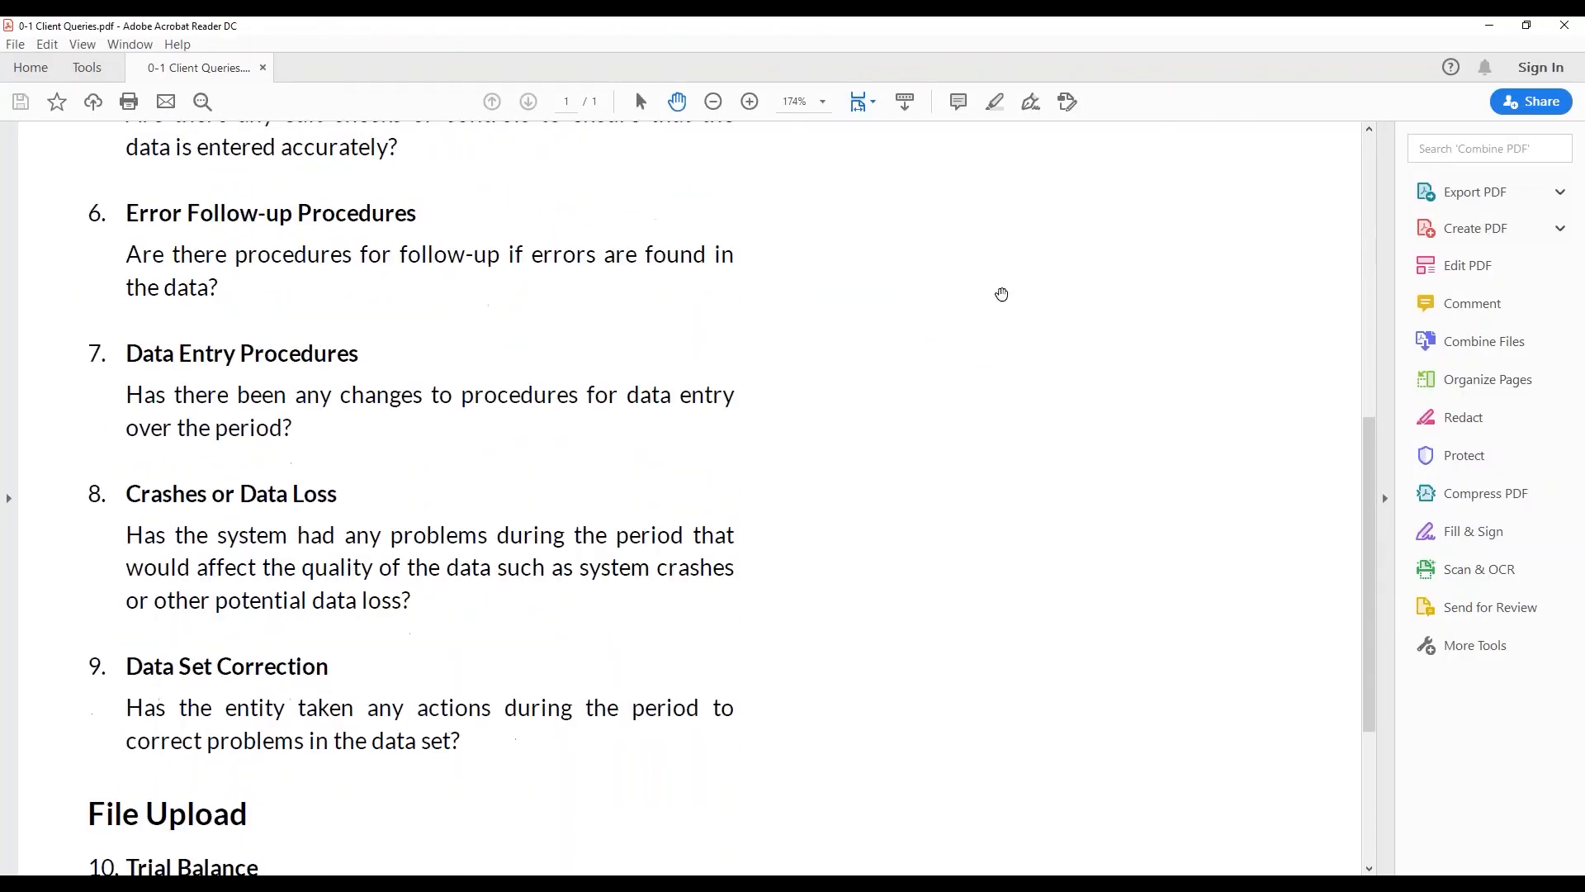
click(1564, 24)
Step: Open 2-3 Analytical Overview.pdf, view the overall 2016 and 2017 comparison and close the file
click(657, 384)
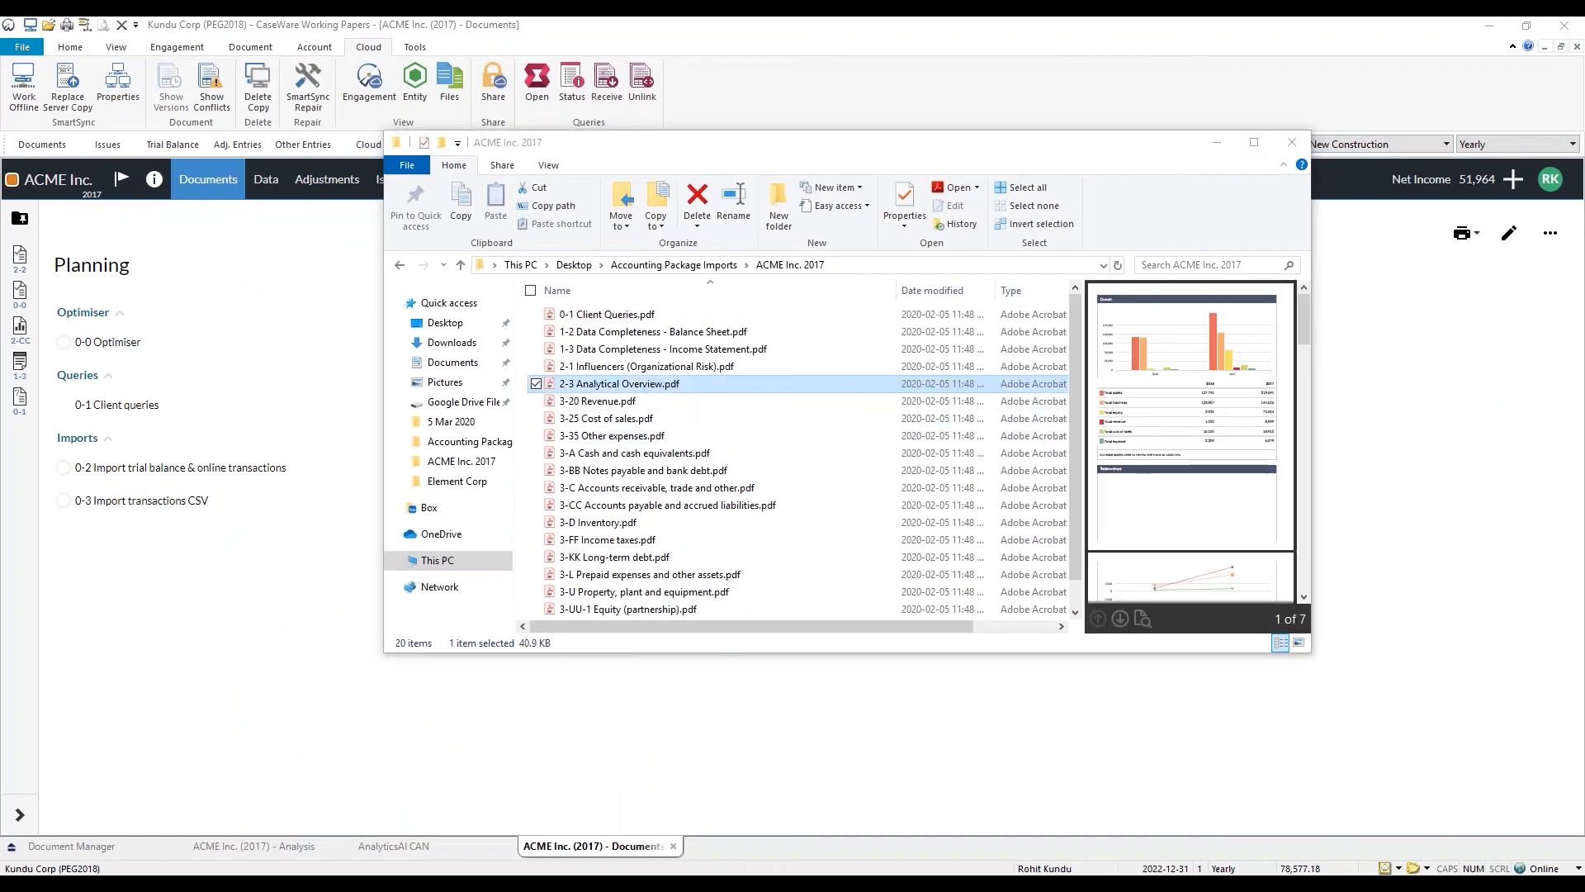
double_click(656, 385)
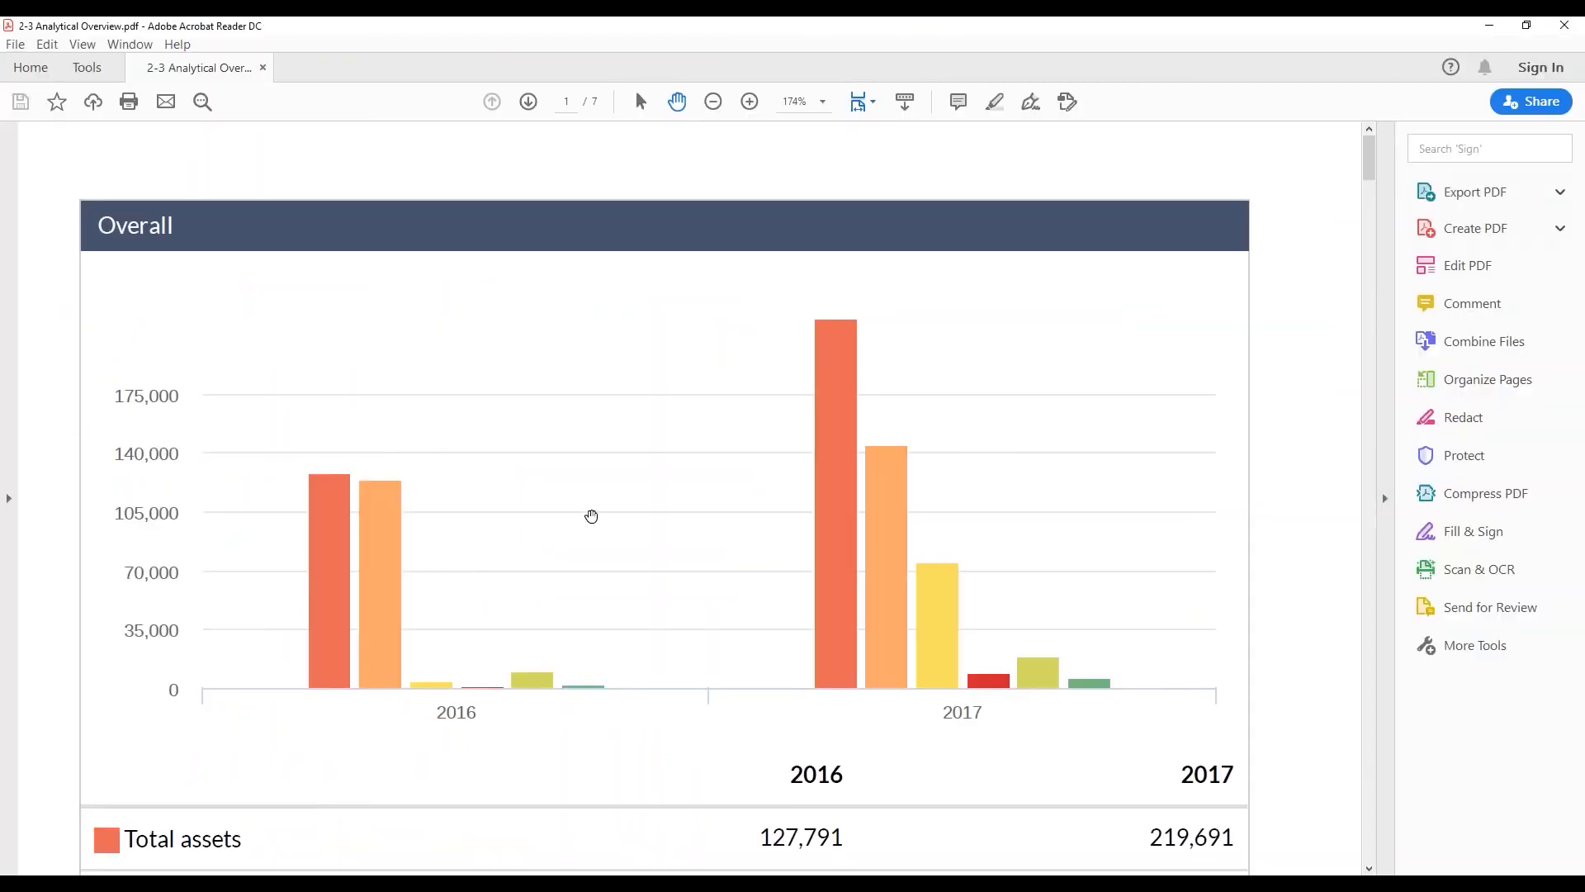
scroll(591, 516, down, 3)
click(1565, 25)
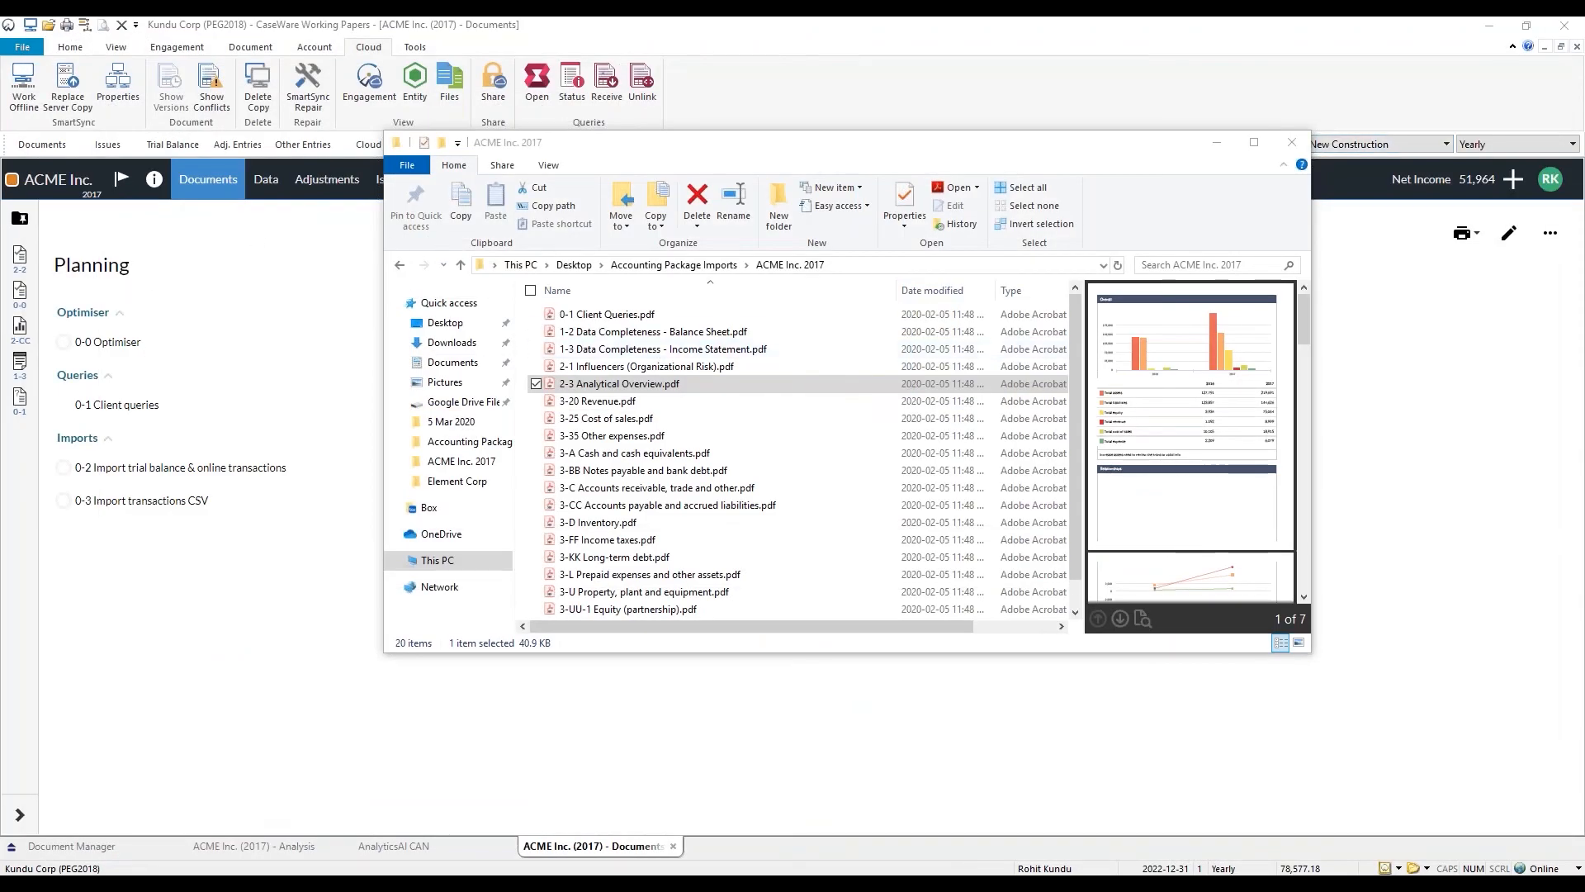
Step: Dock the Document Manager beside the ACME Inc. documents and collapse its Response to Assessed Risks, General and Audit Plans and Procedures - Assets folders
click(113, 850)
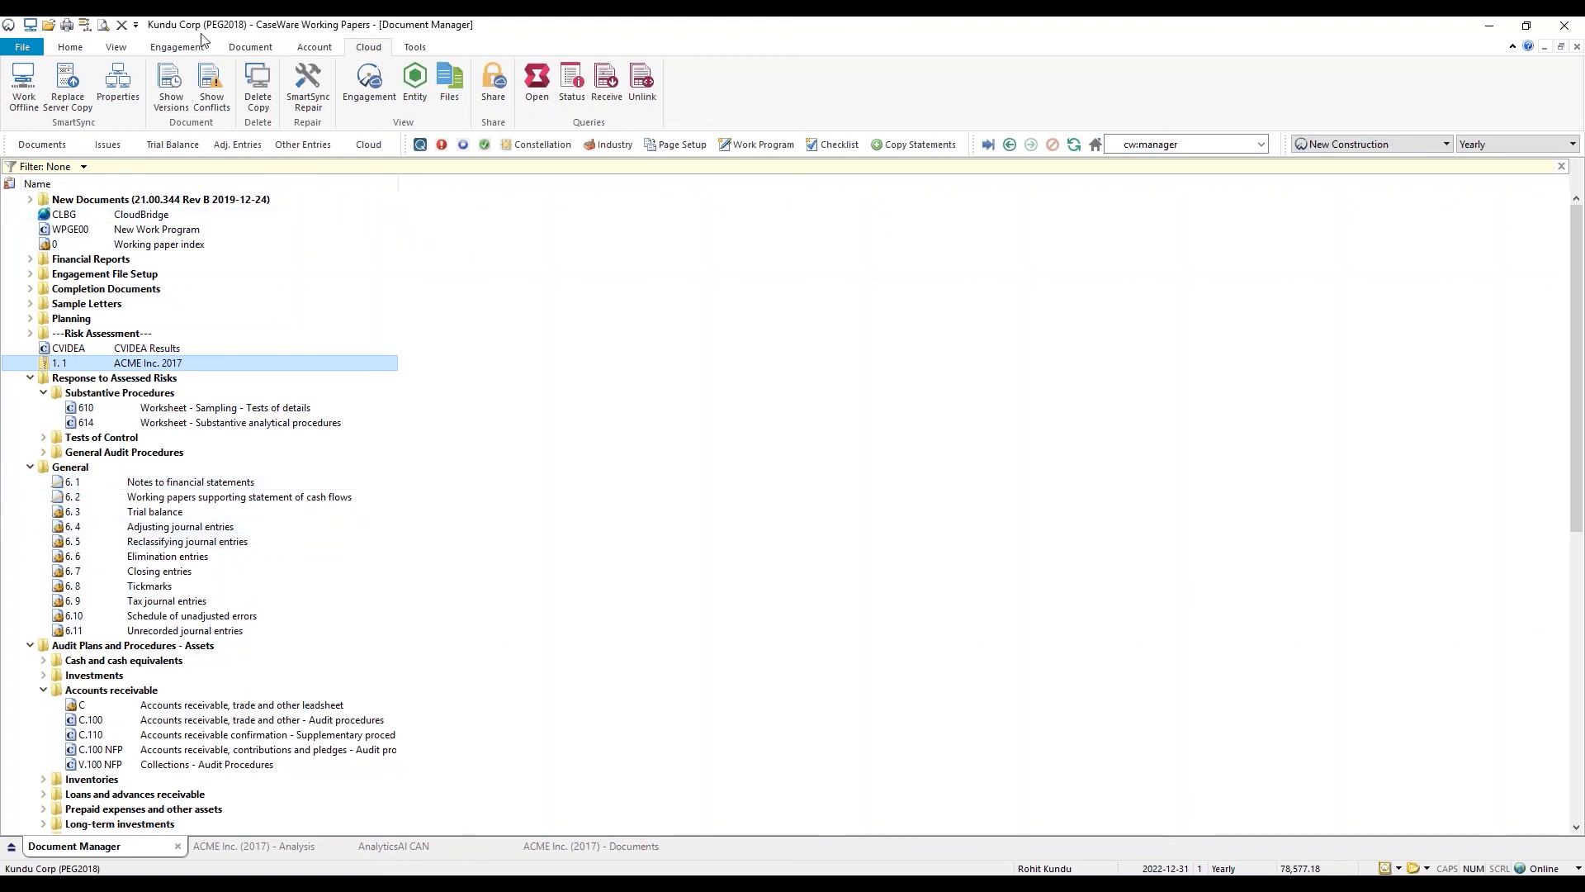
click(116, 47)
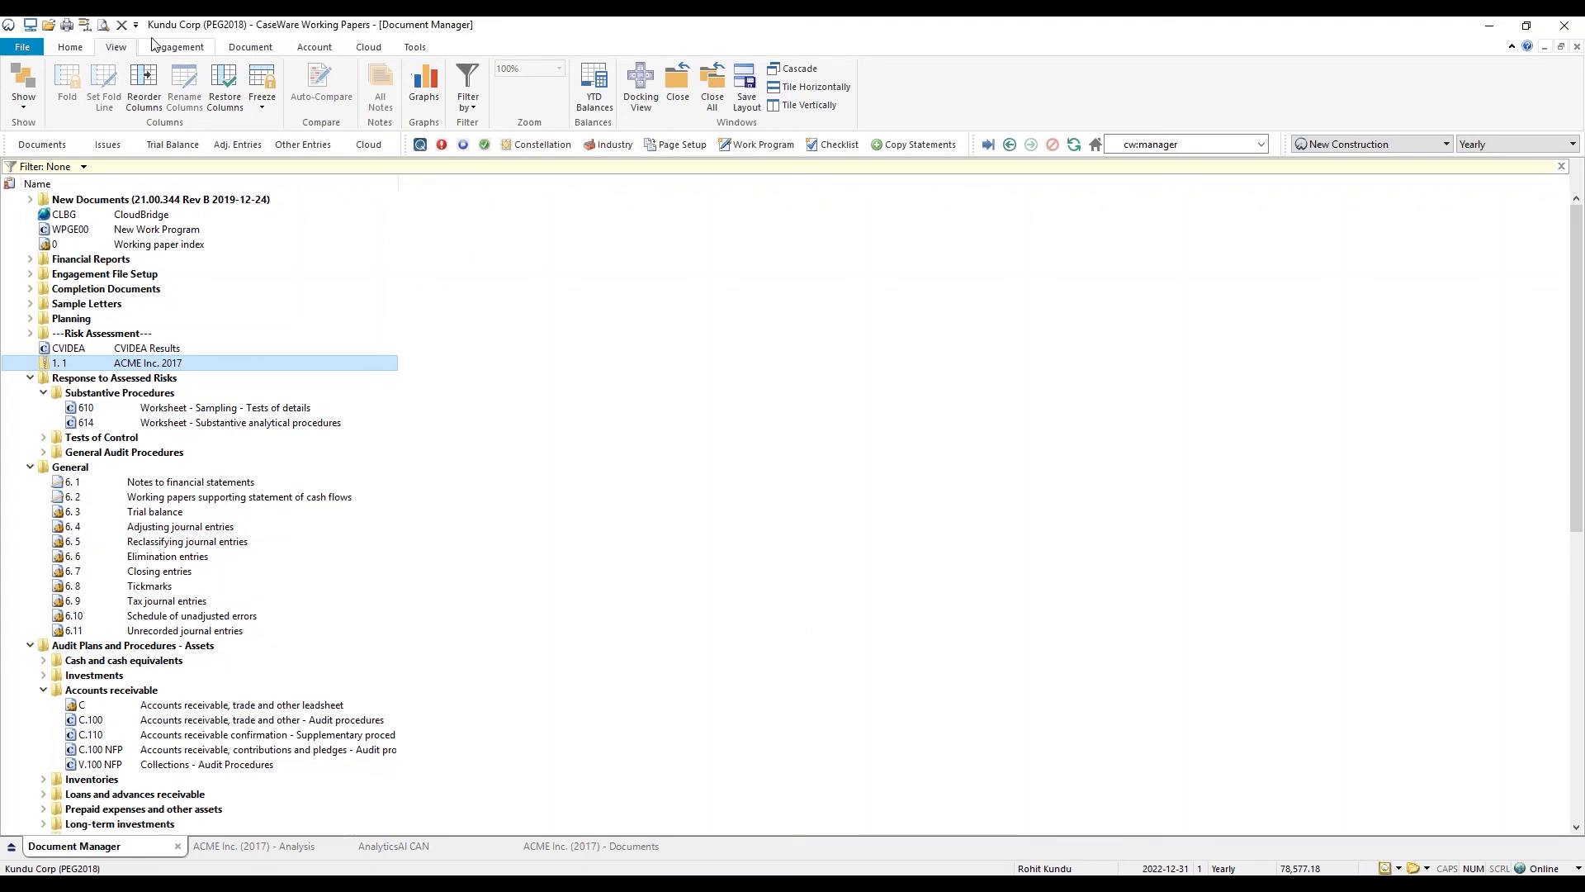
click(641, 85)
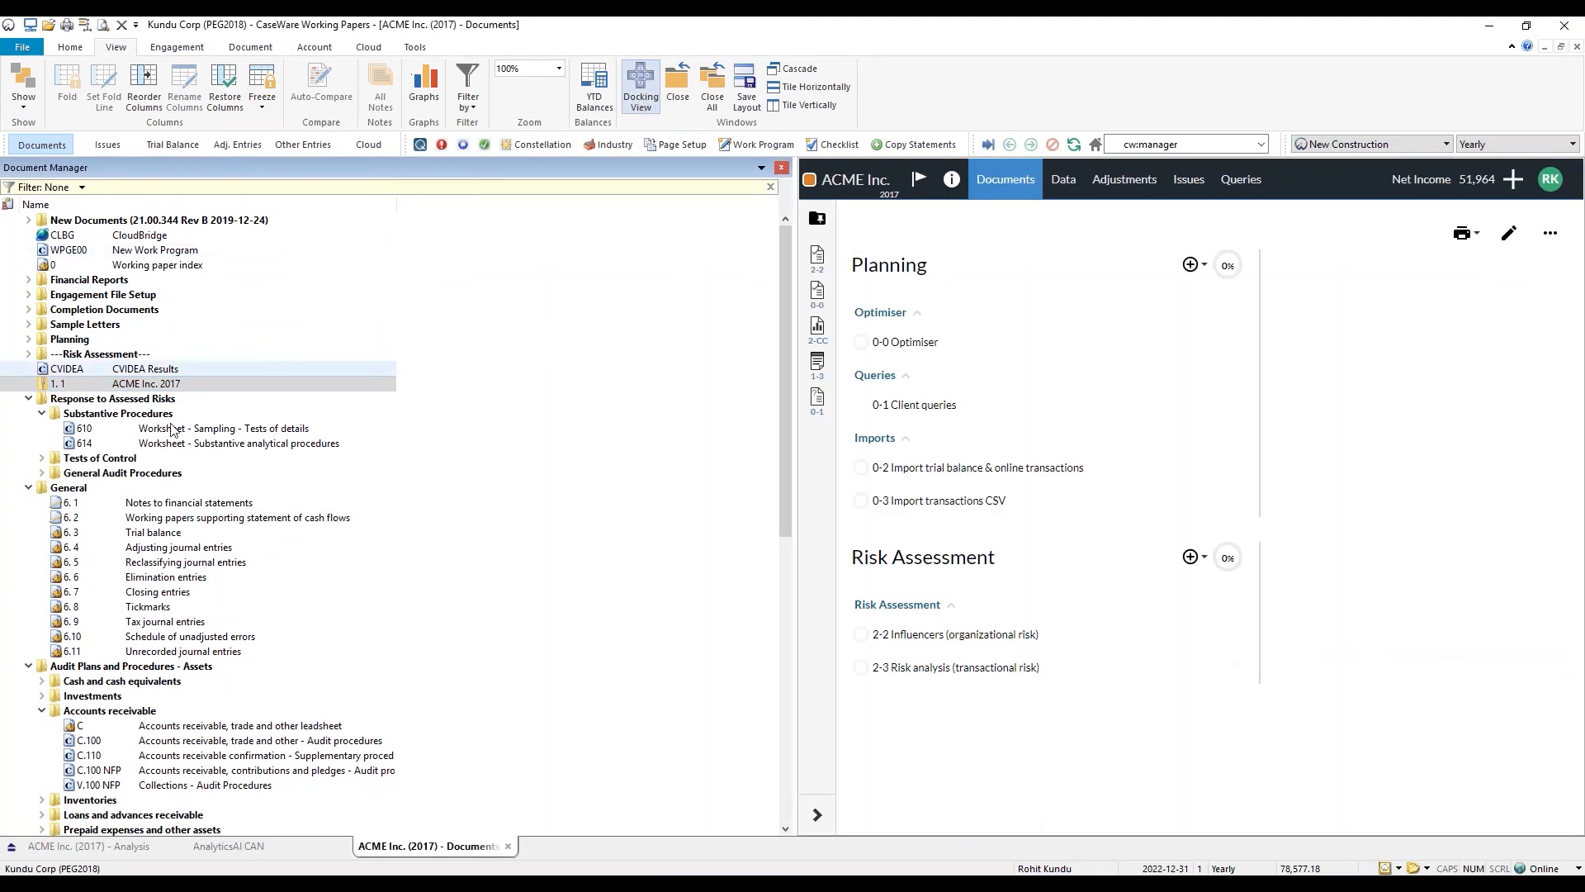
click(29, 399)
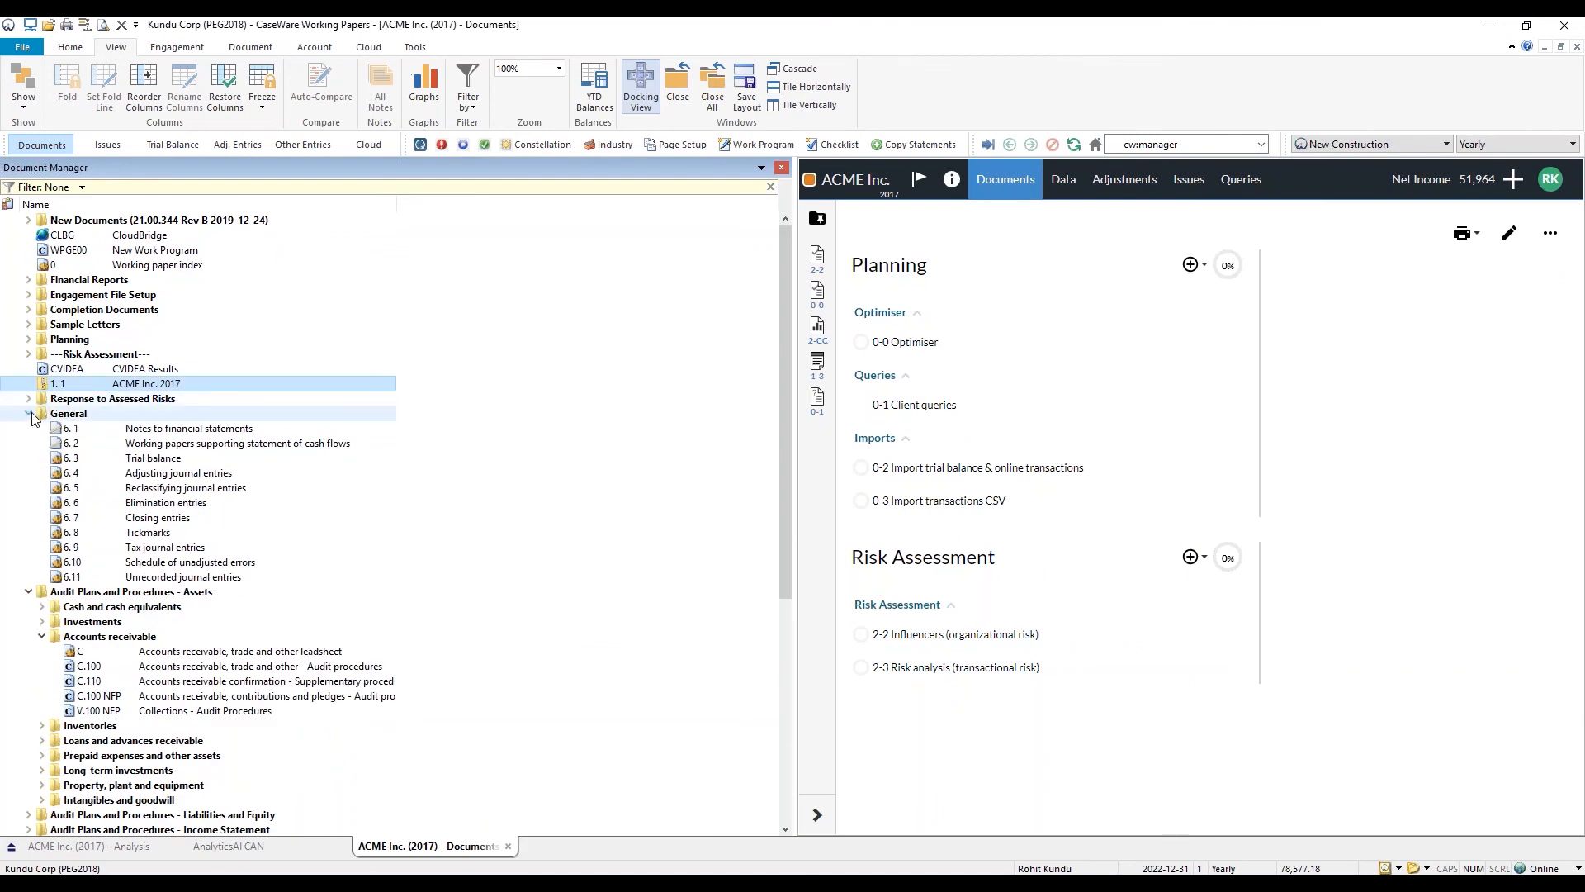
click(29, 414)
click(29, 429)
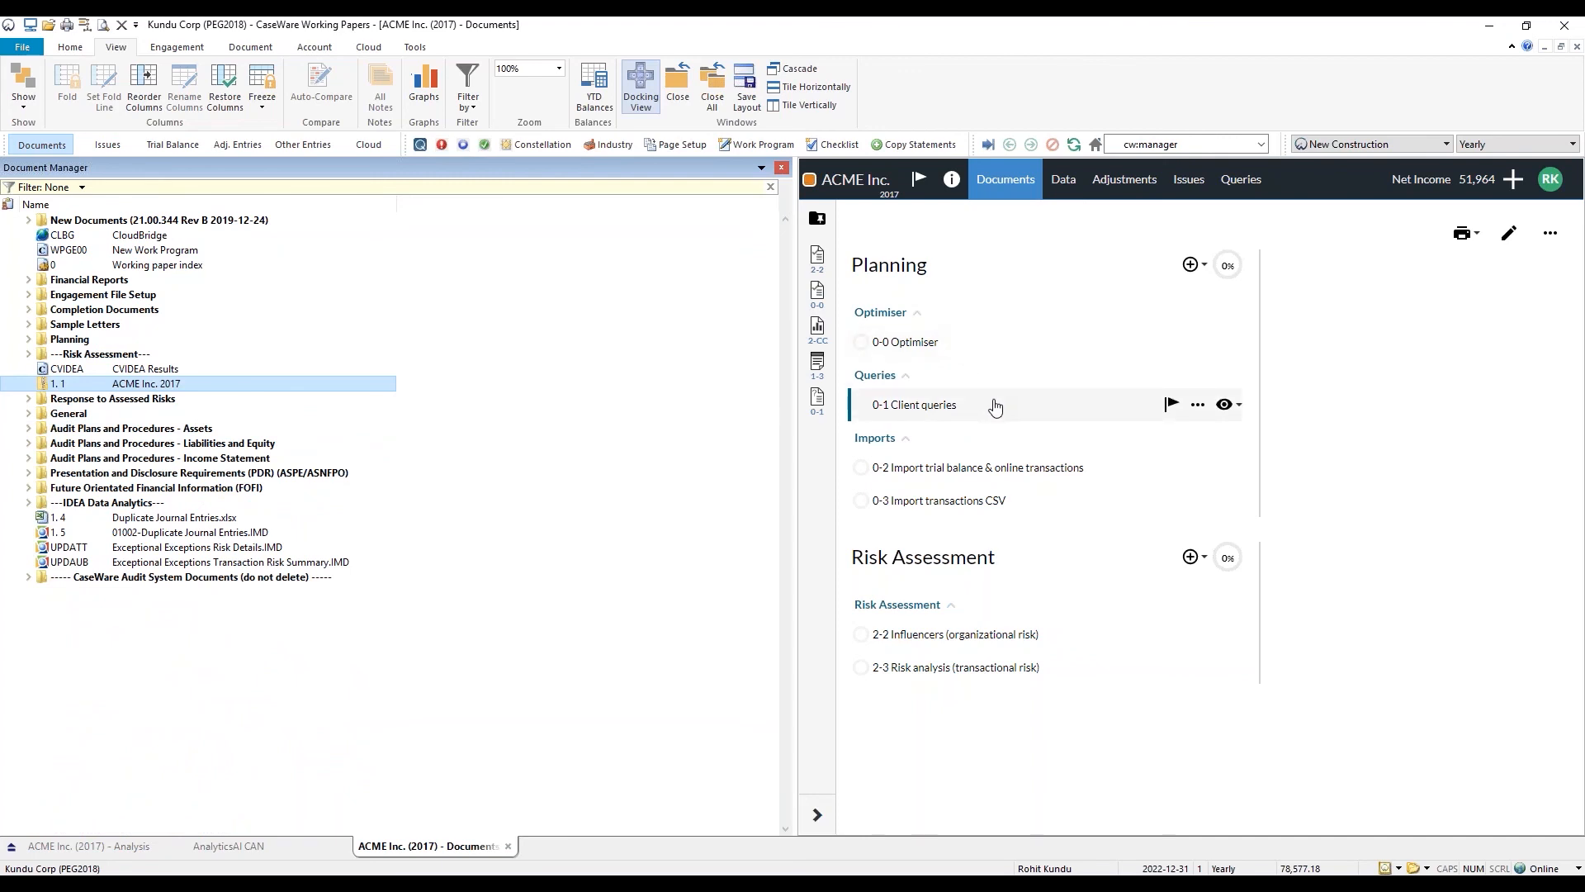
Step: Copy the 0-1 Client queries document into the Document Manager directly below the IDEA Data Analytics folder and open the copy to check it
drag(997, 406, 426, 518)
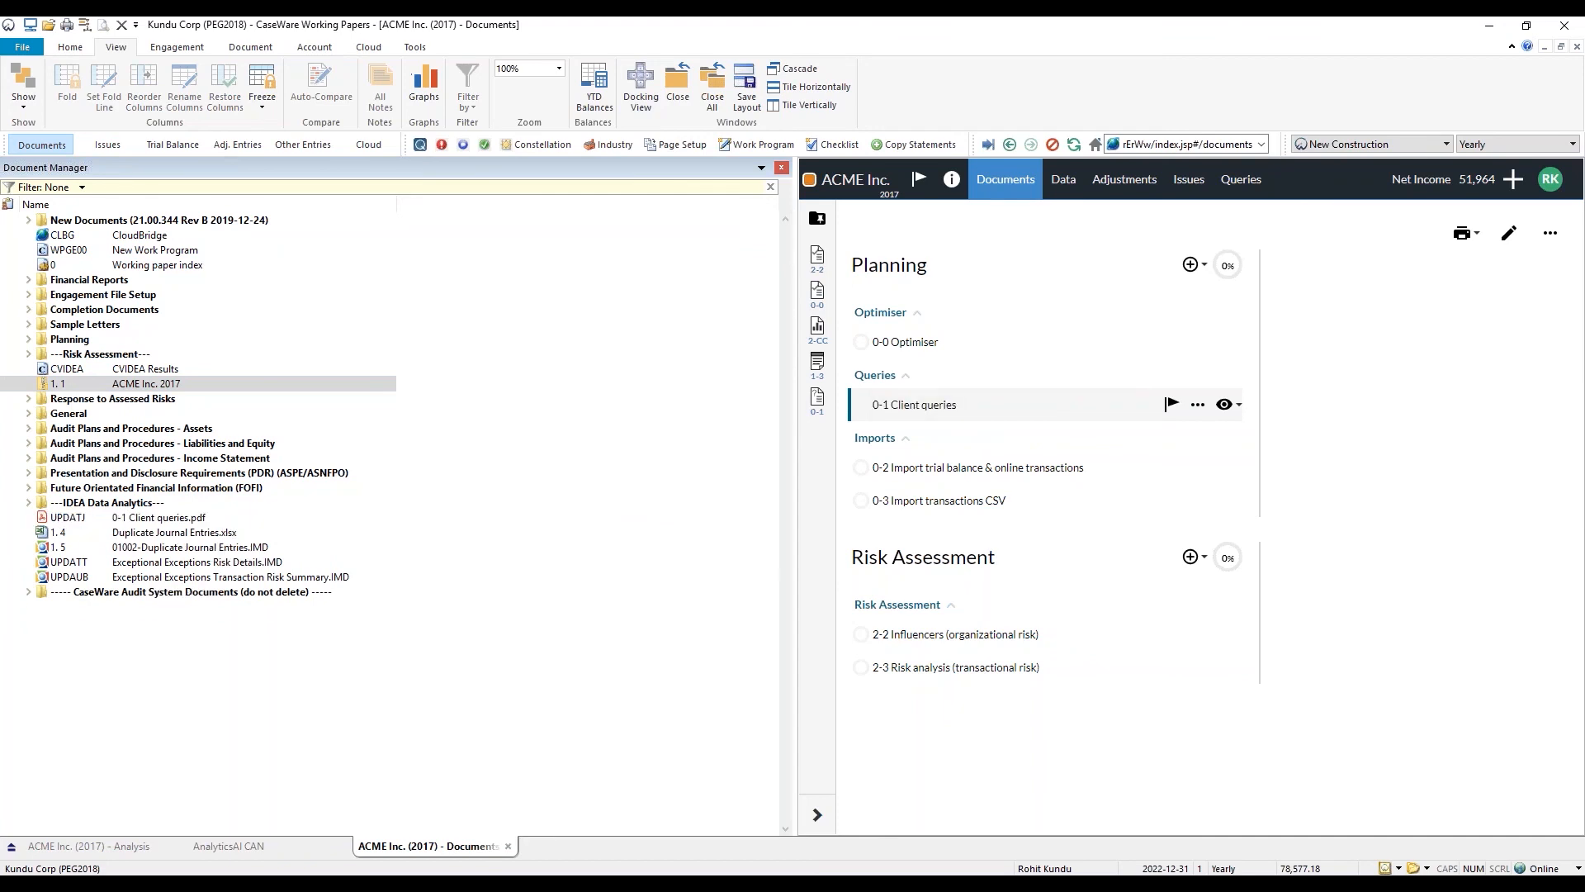
double_click(208, 519)
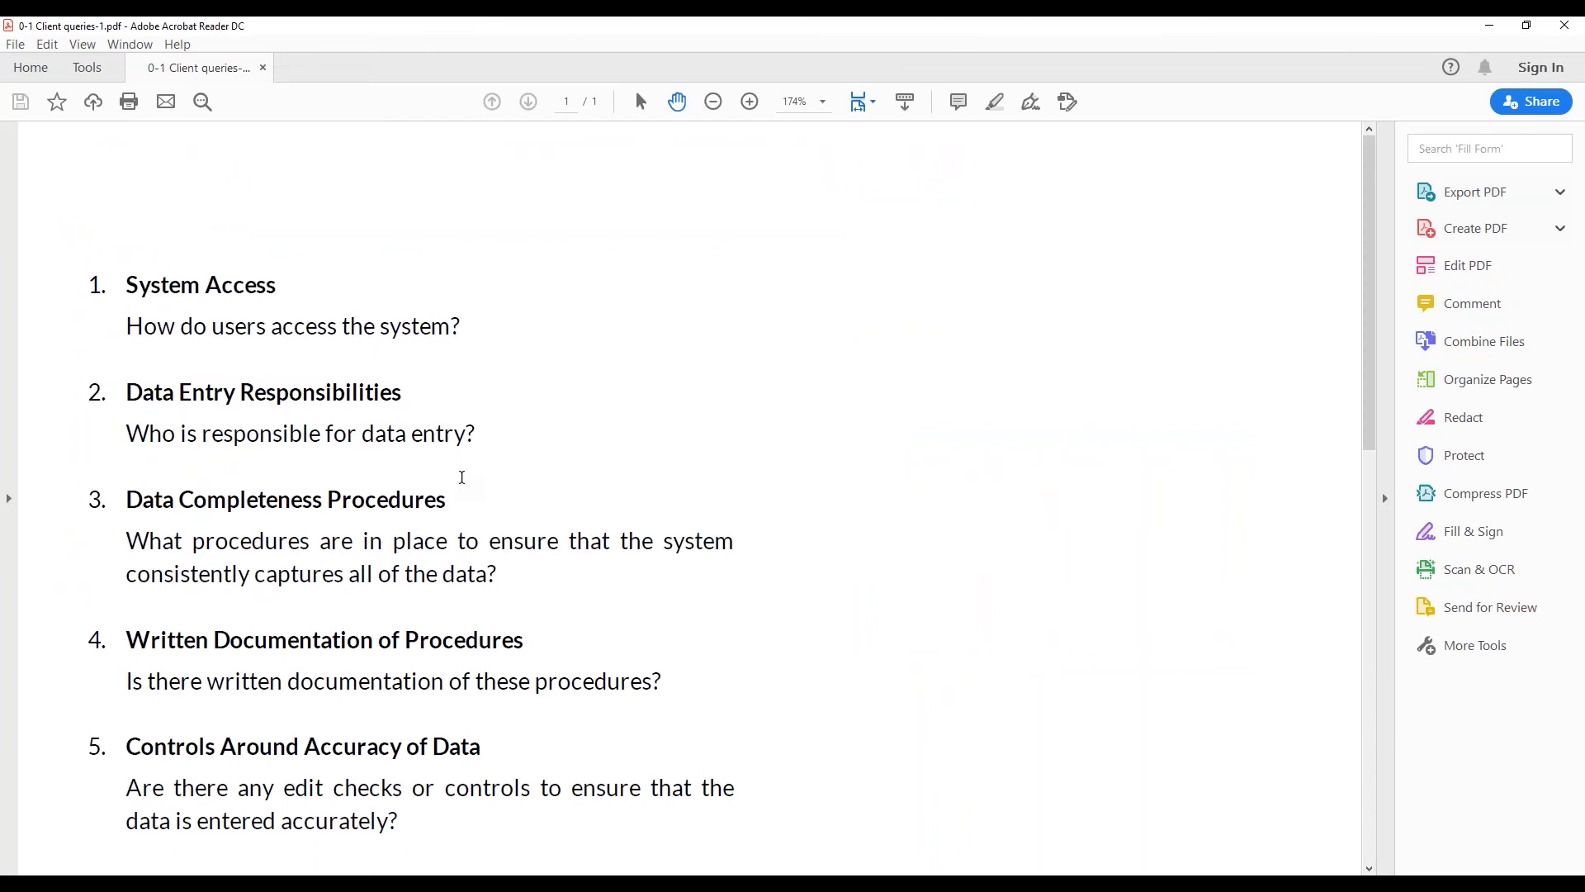
click(1565, 25)
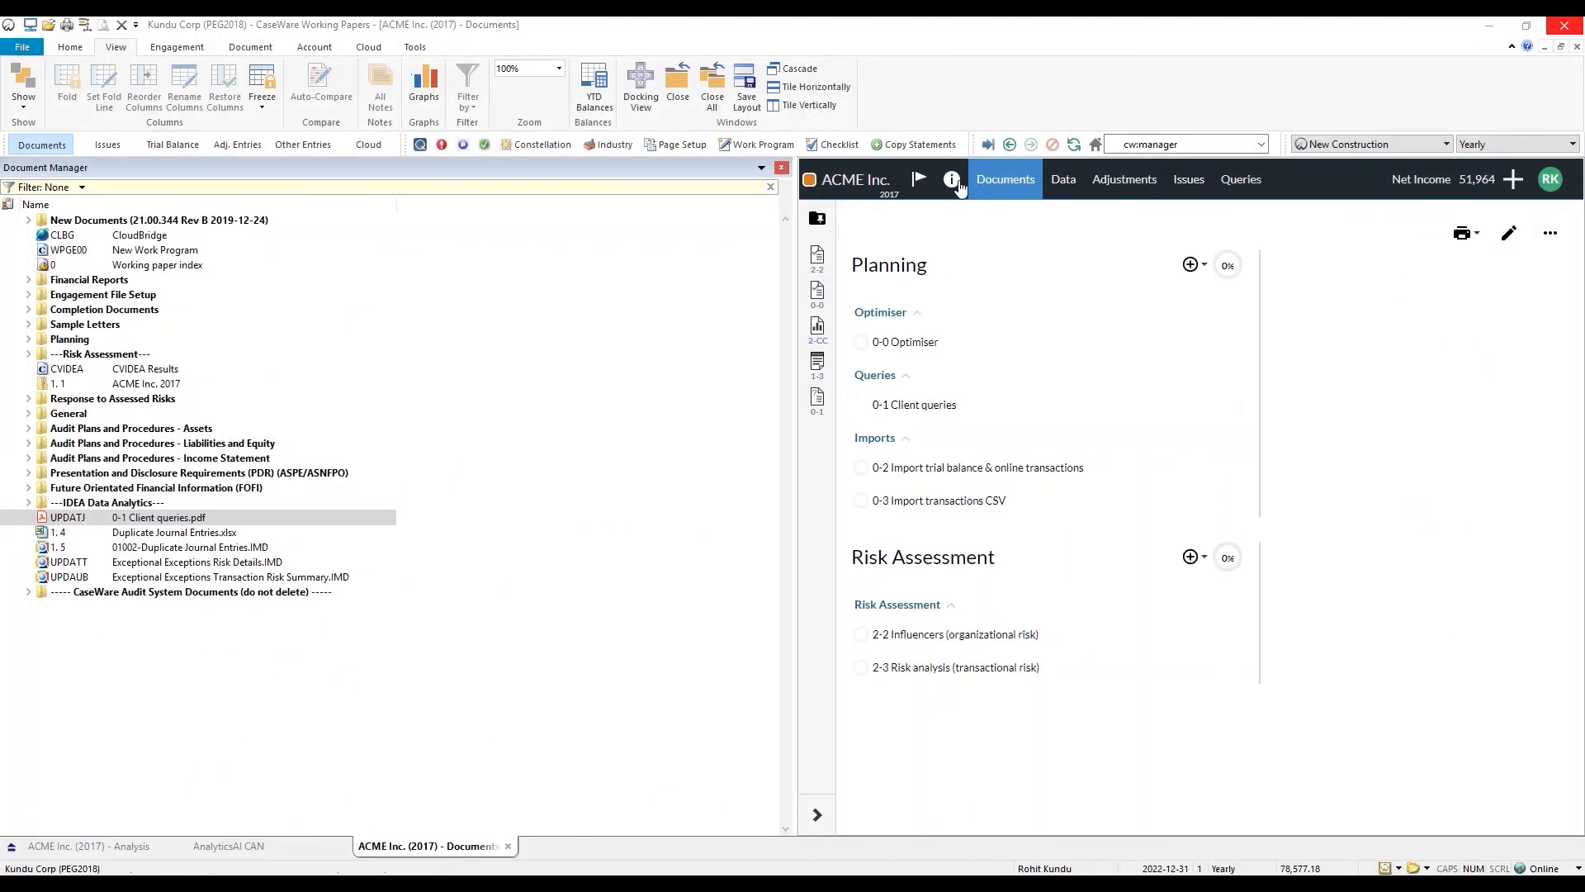
click(953, 180)
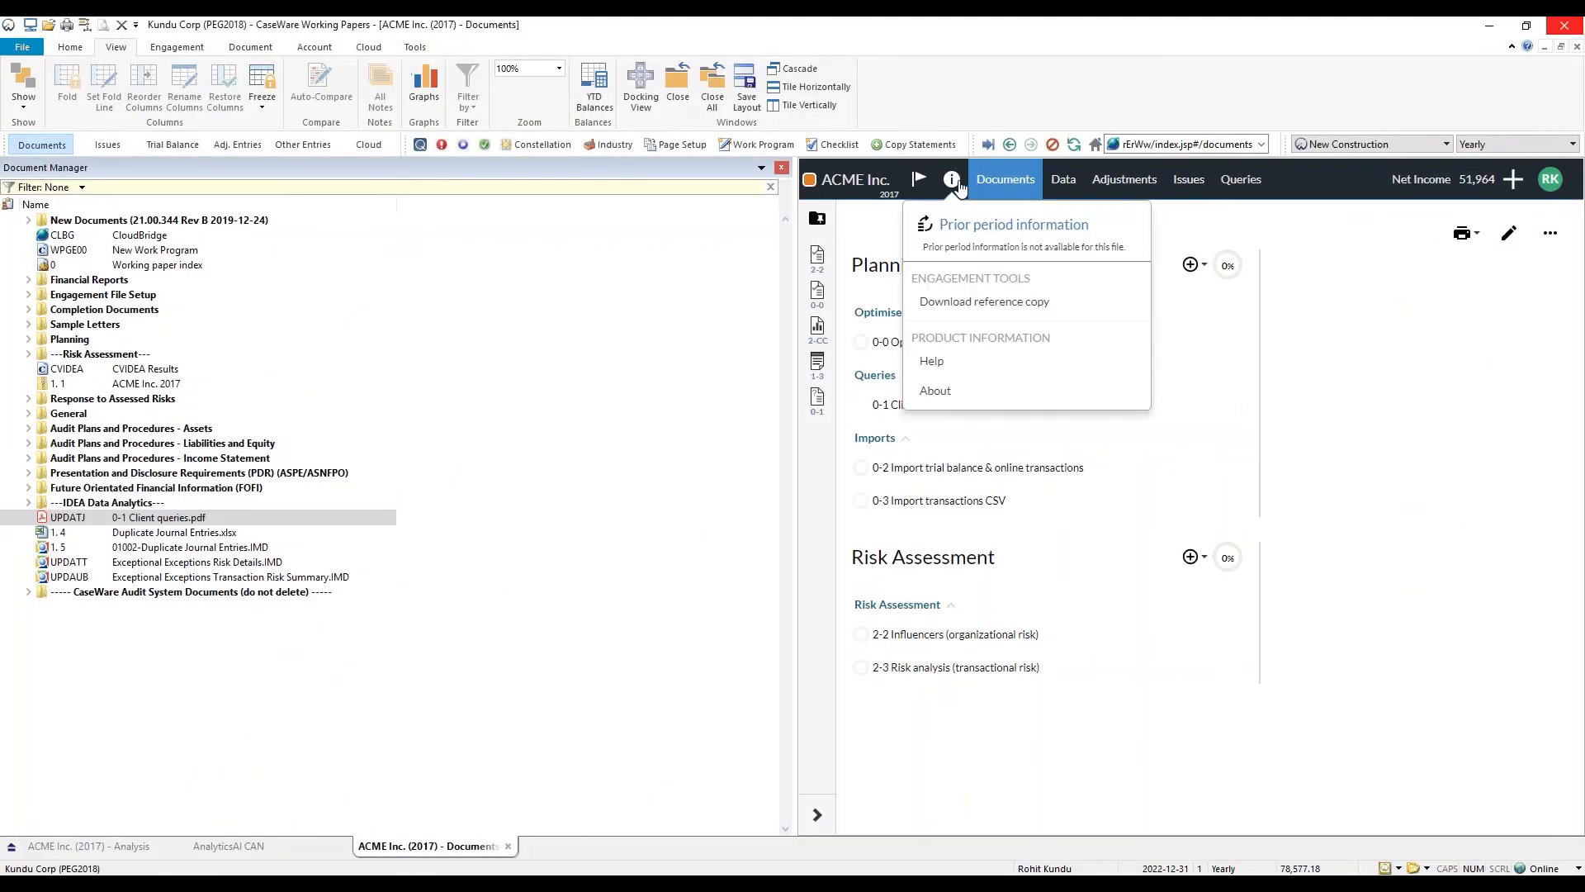
click(1408, 291)
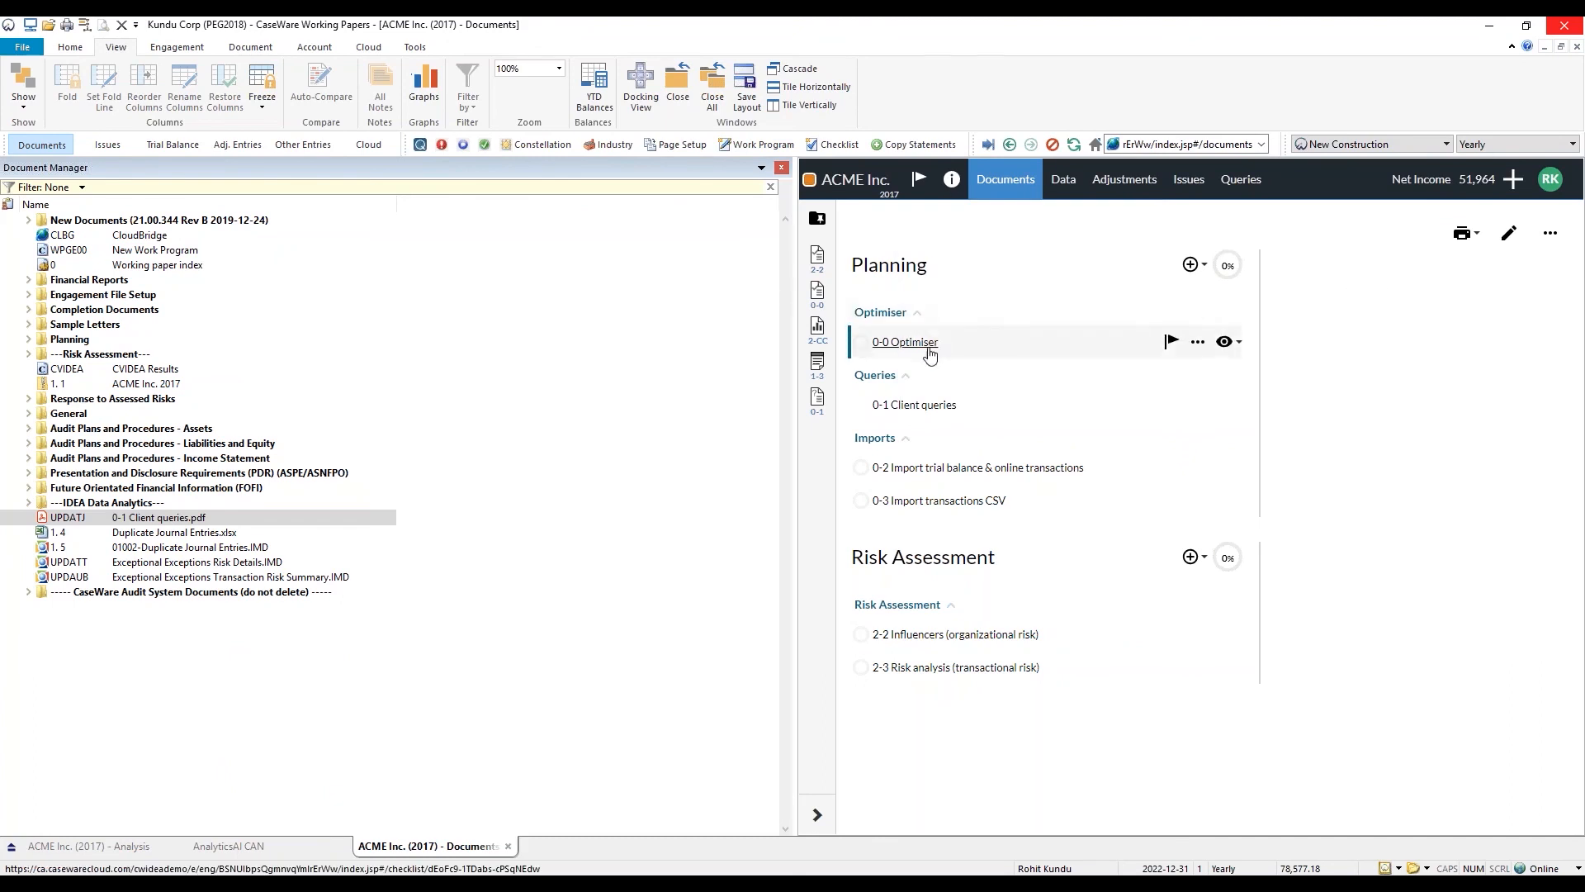